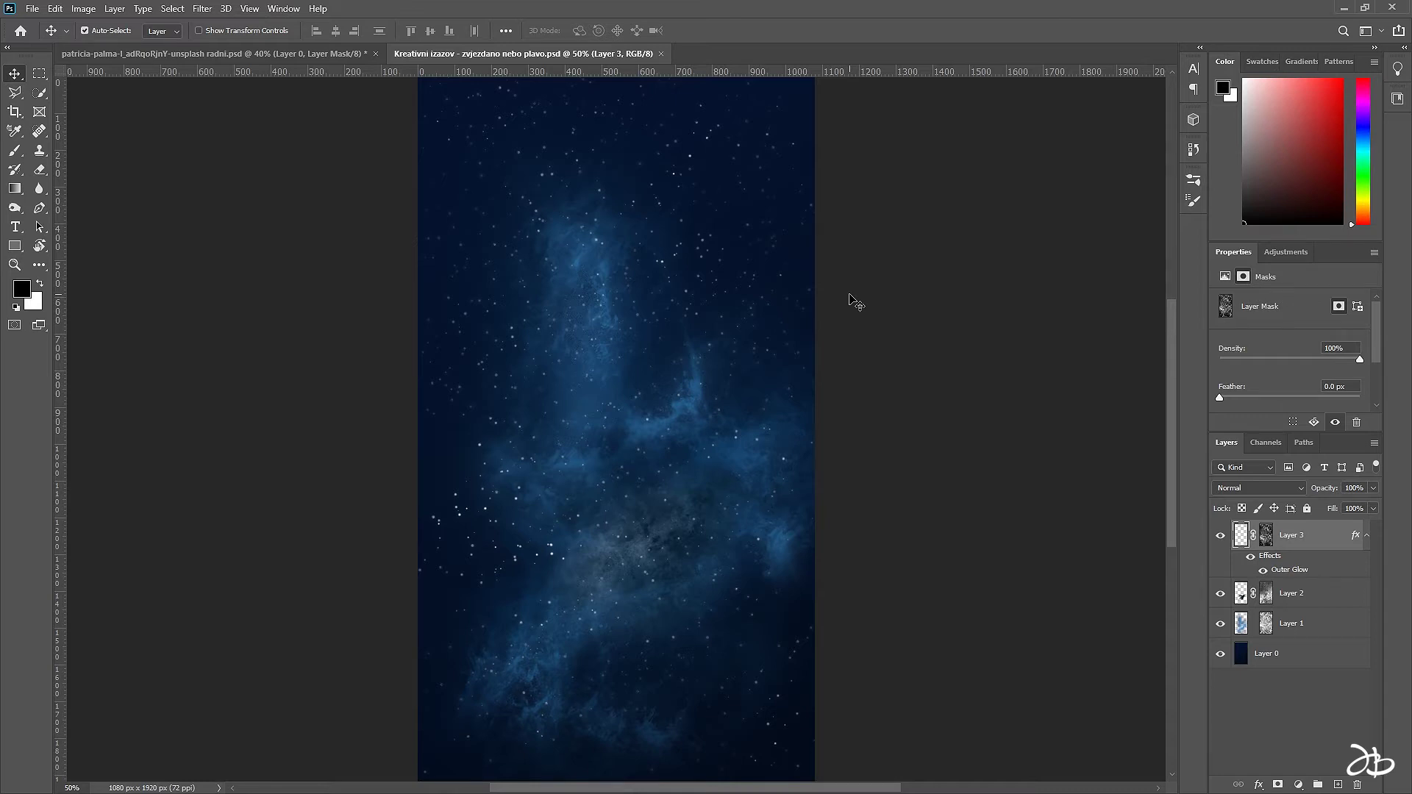
Look over the model cutout document, then return to the starry background document
left_click(317, 56)
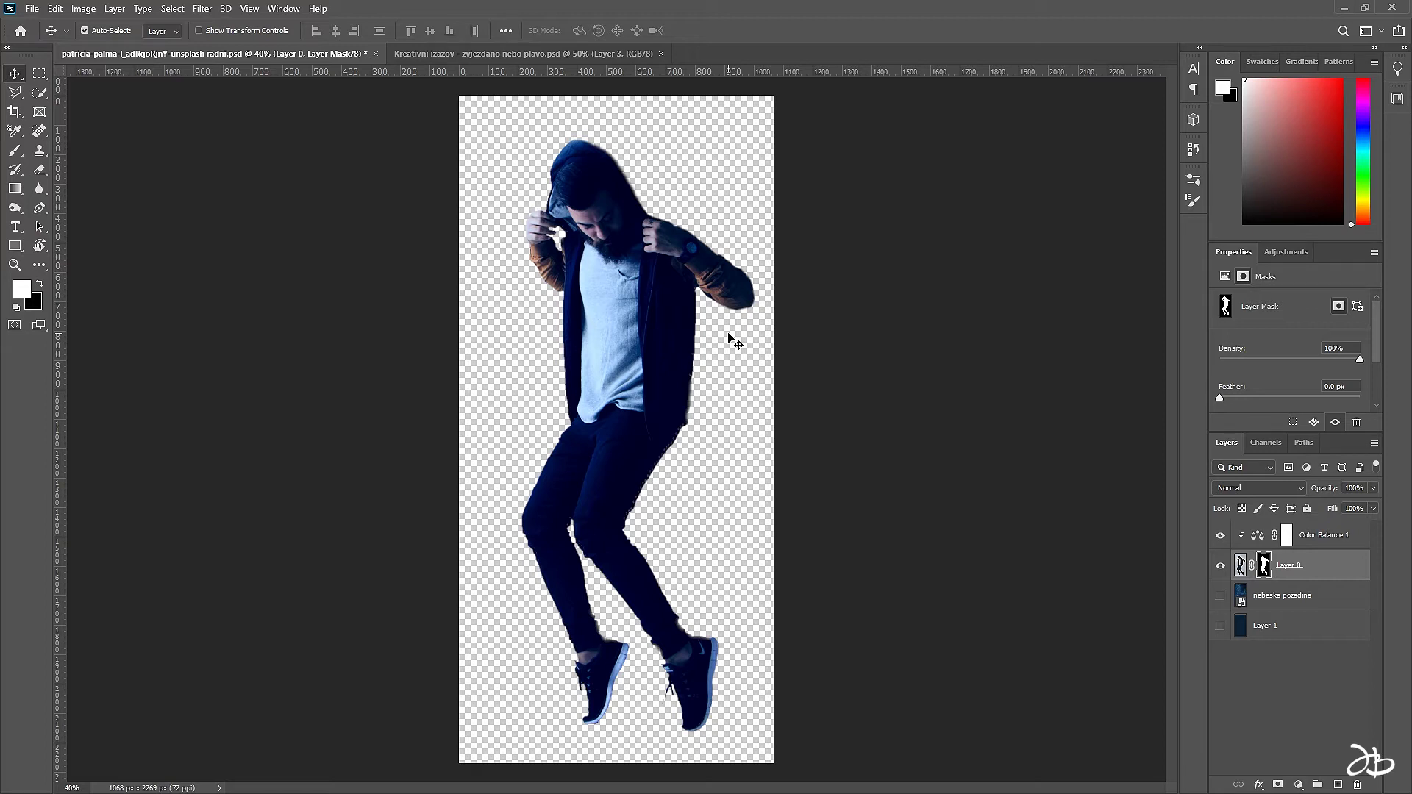
left_click(454, 58)
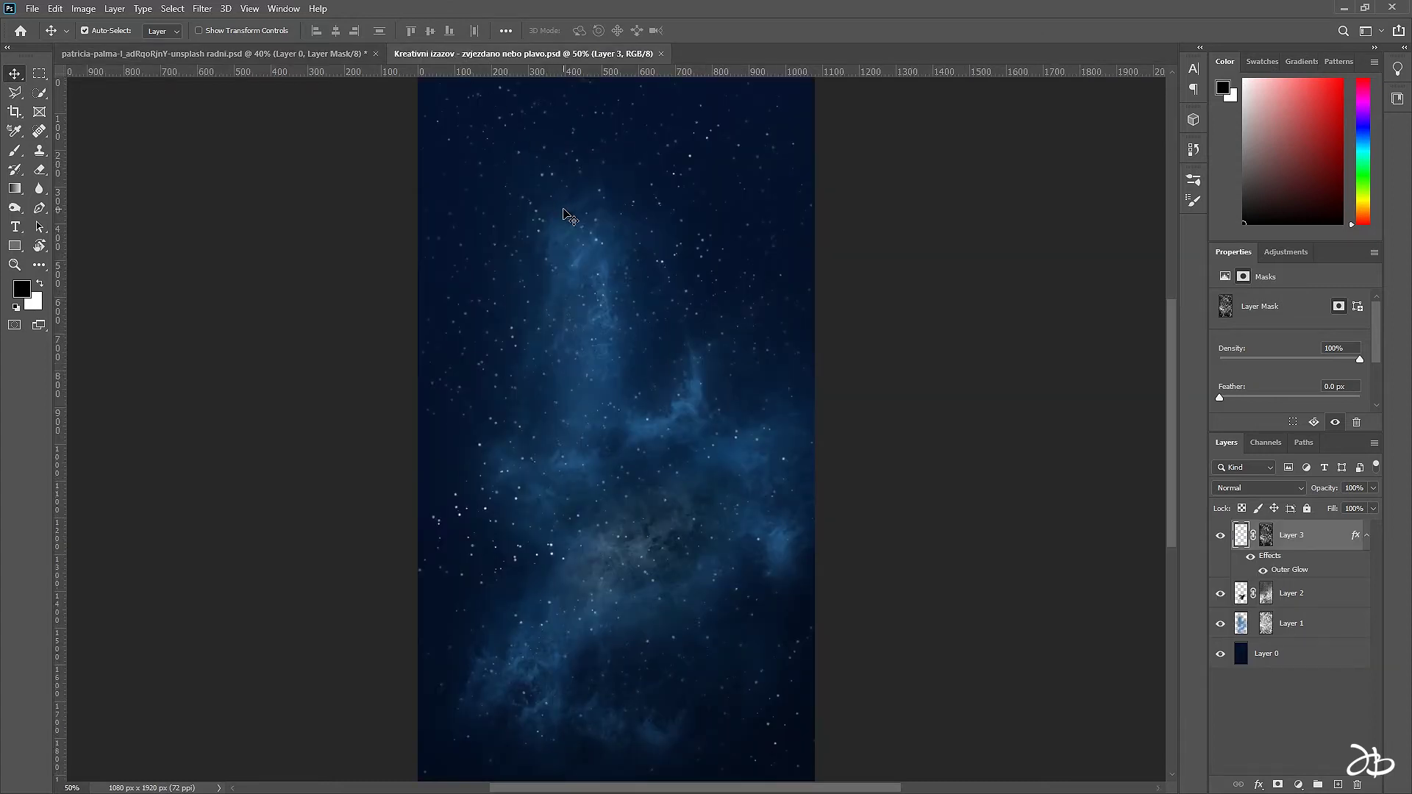
scroll(625, 265, "down", 1)
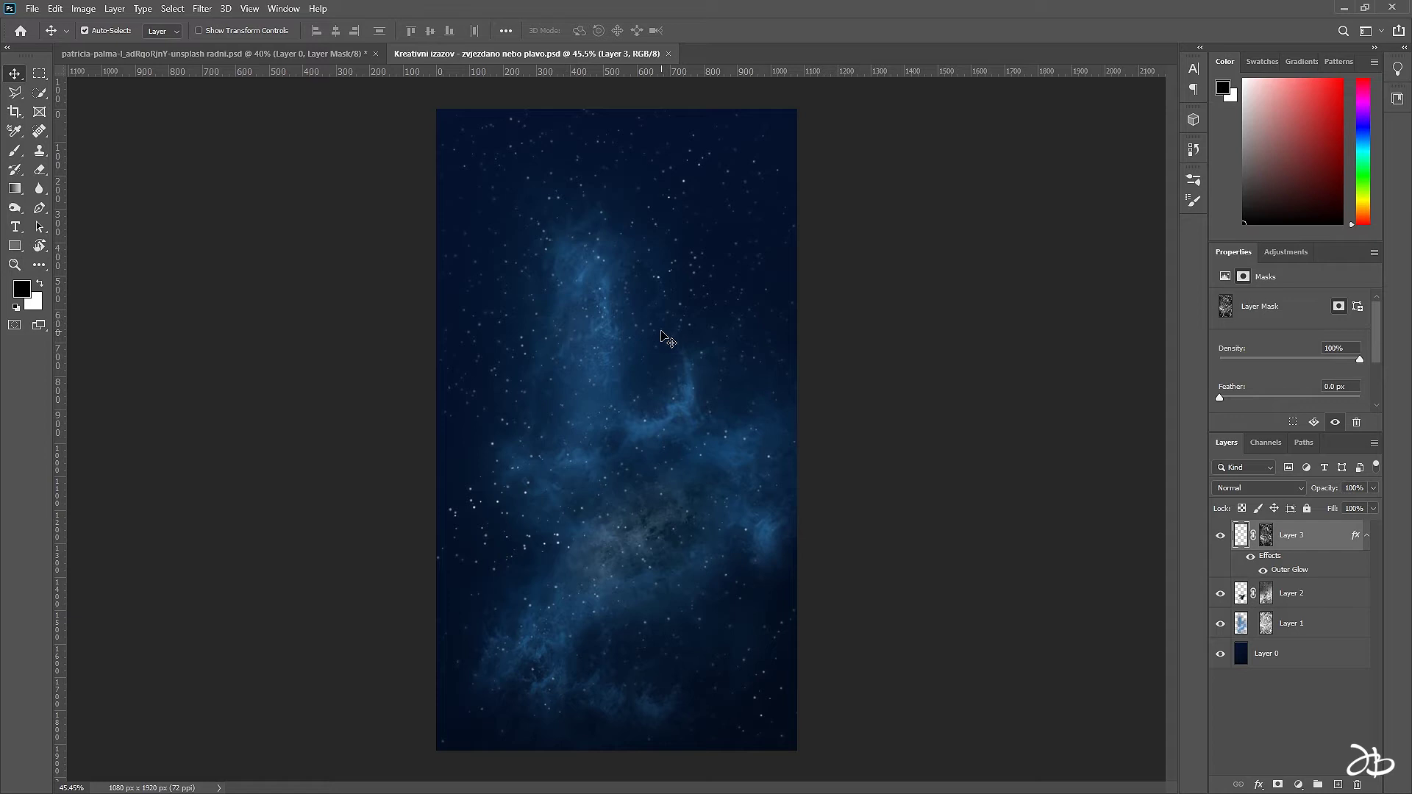
Save the background as PSD 'Kreativni izazov - zvjezdano nebo plavo' with Maximize Compatibility
left_click(33, 9)
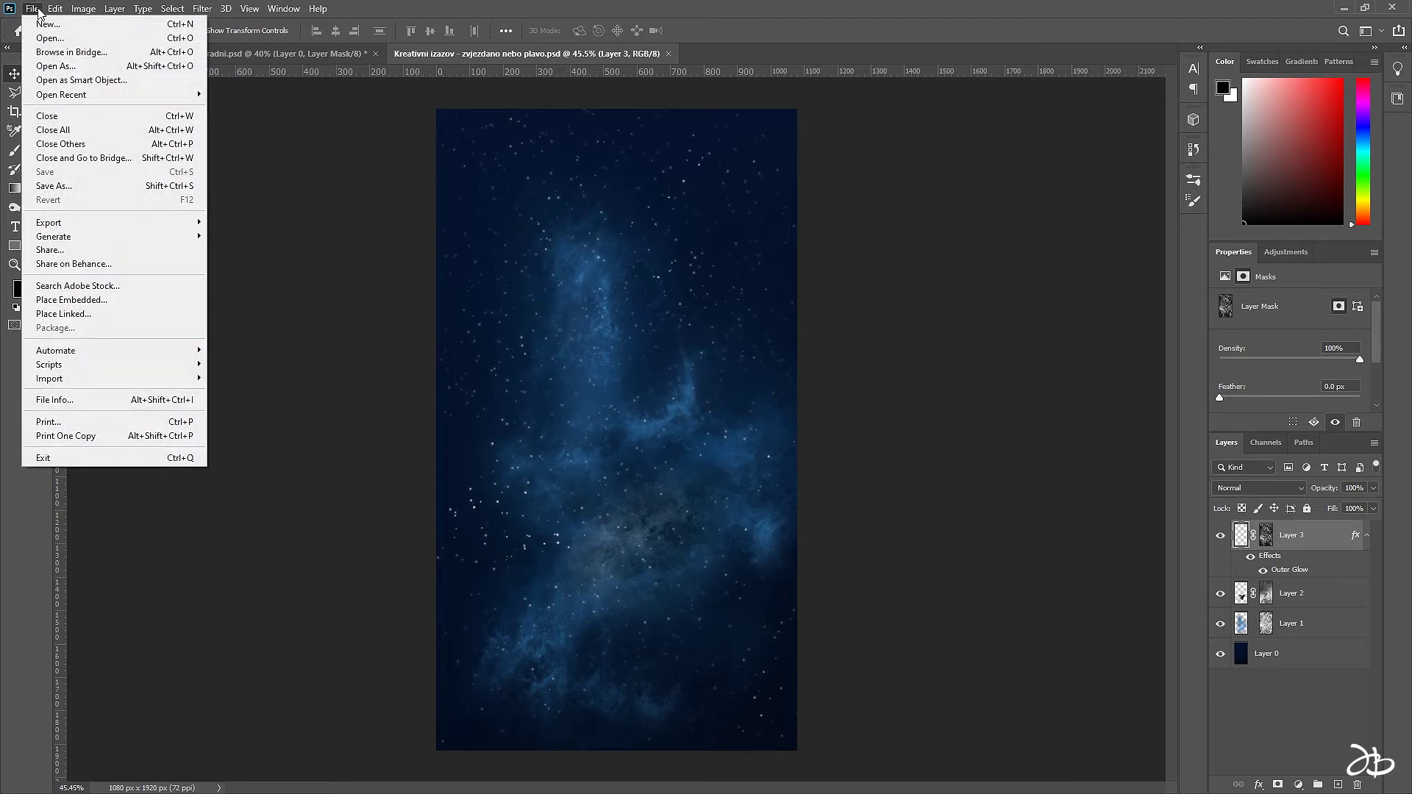
left_click(94, 185)
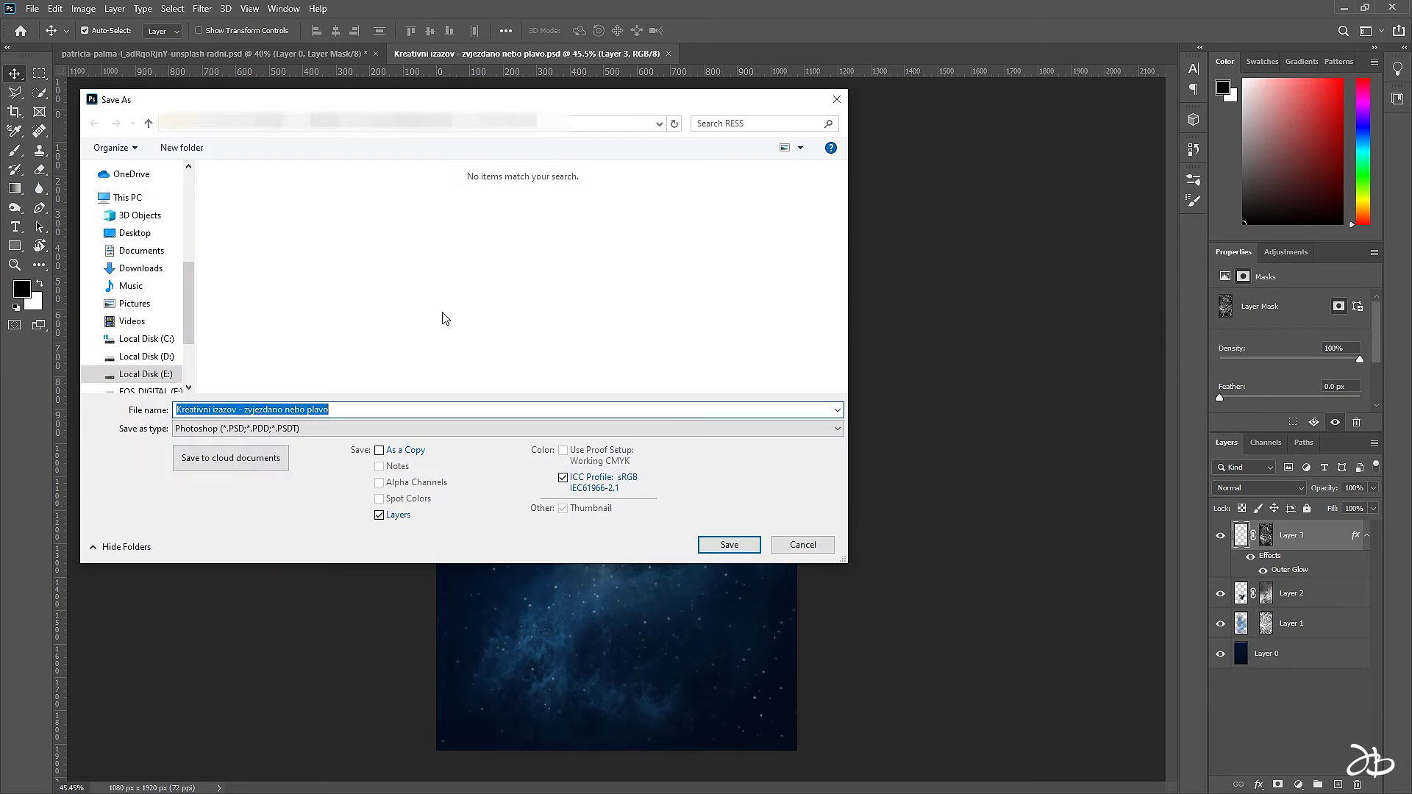
left_click(391, 411)
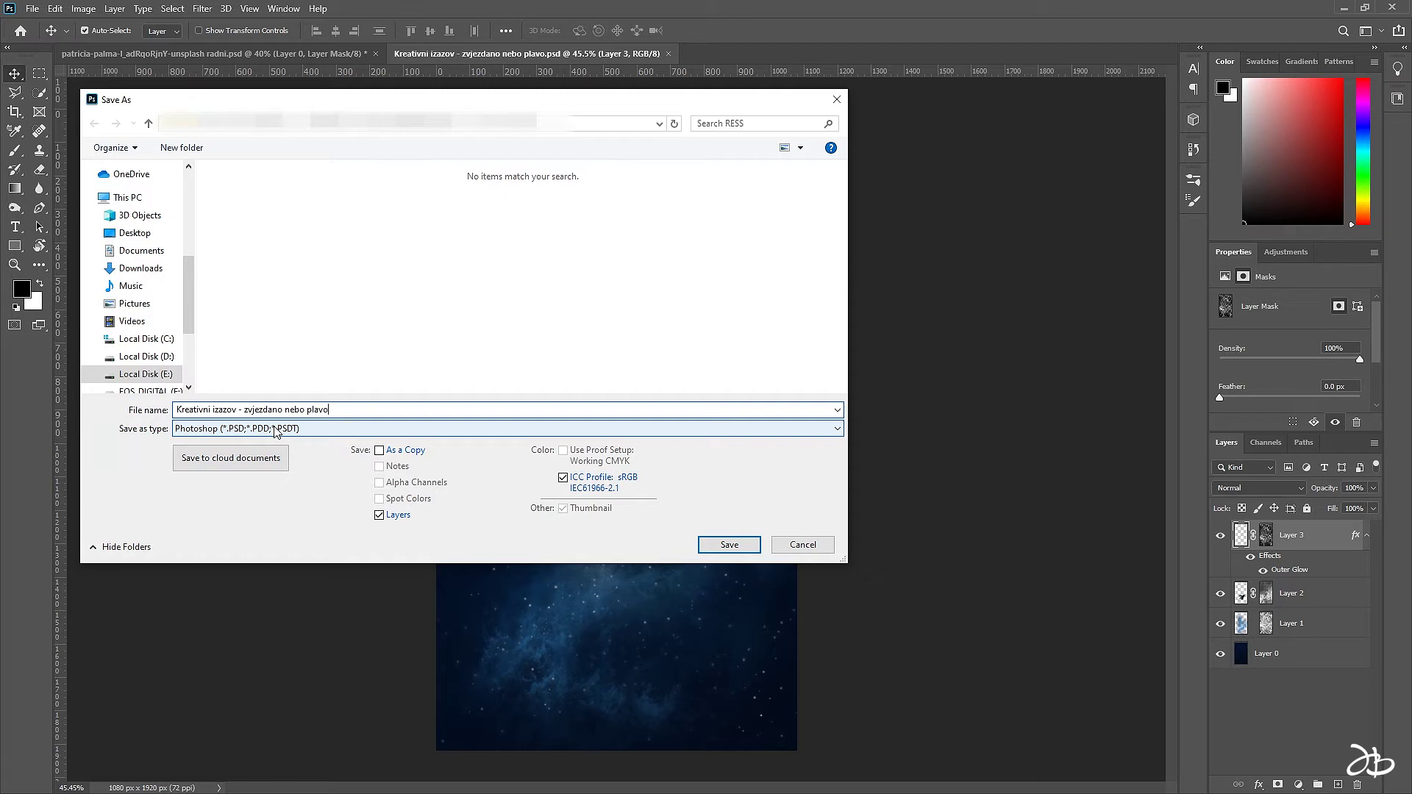
left_click(277, 431)
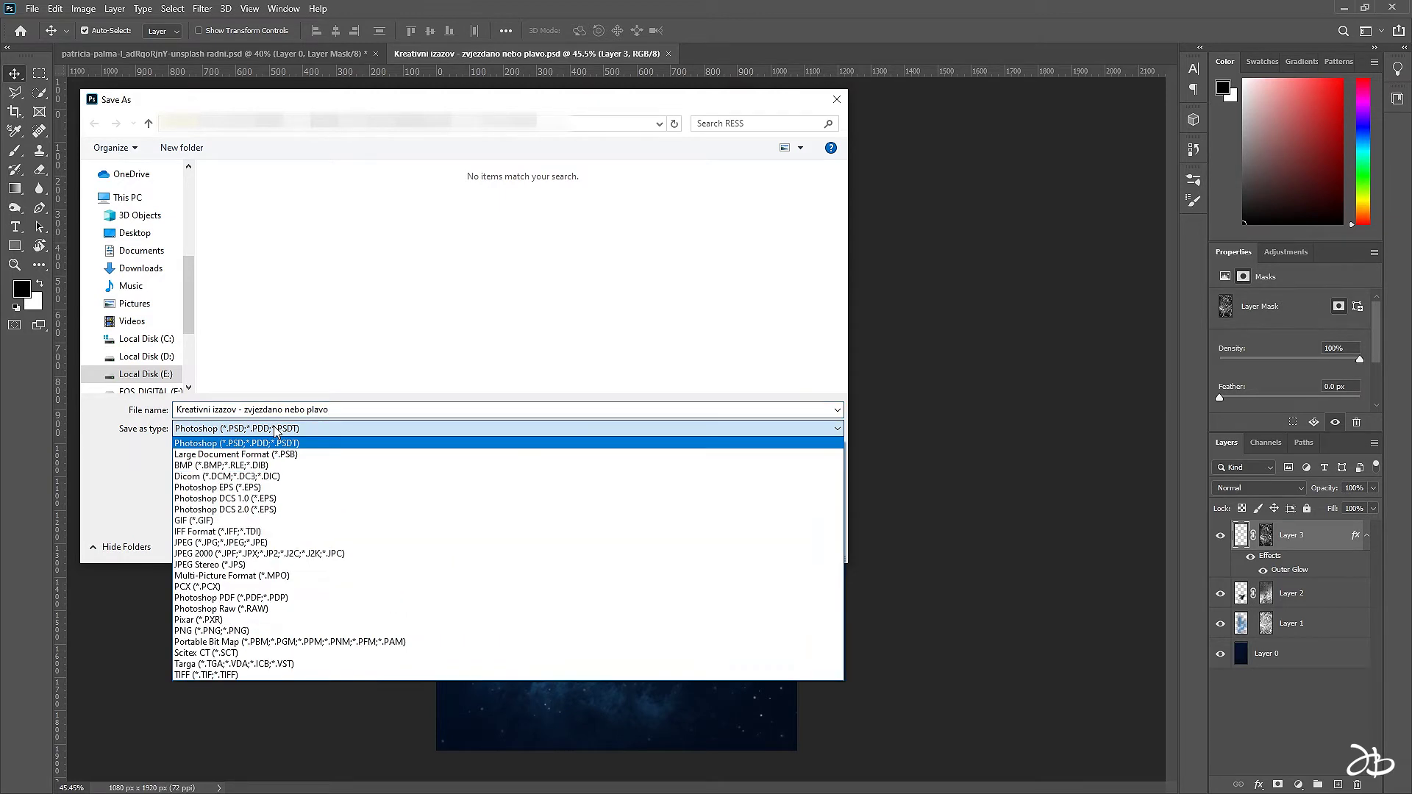
left_click(277, 431)
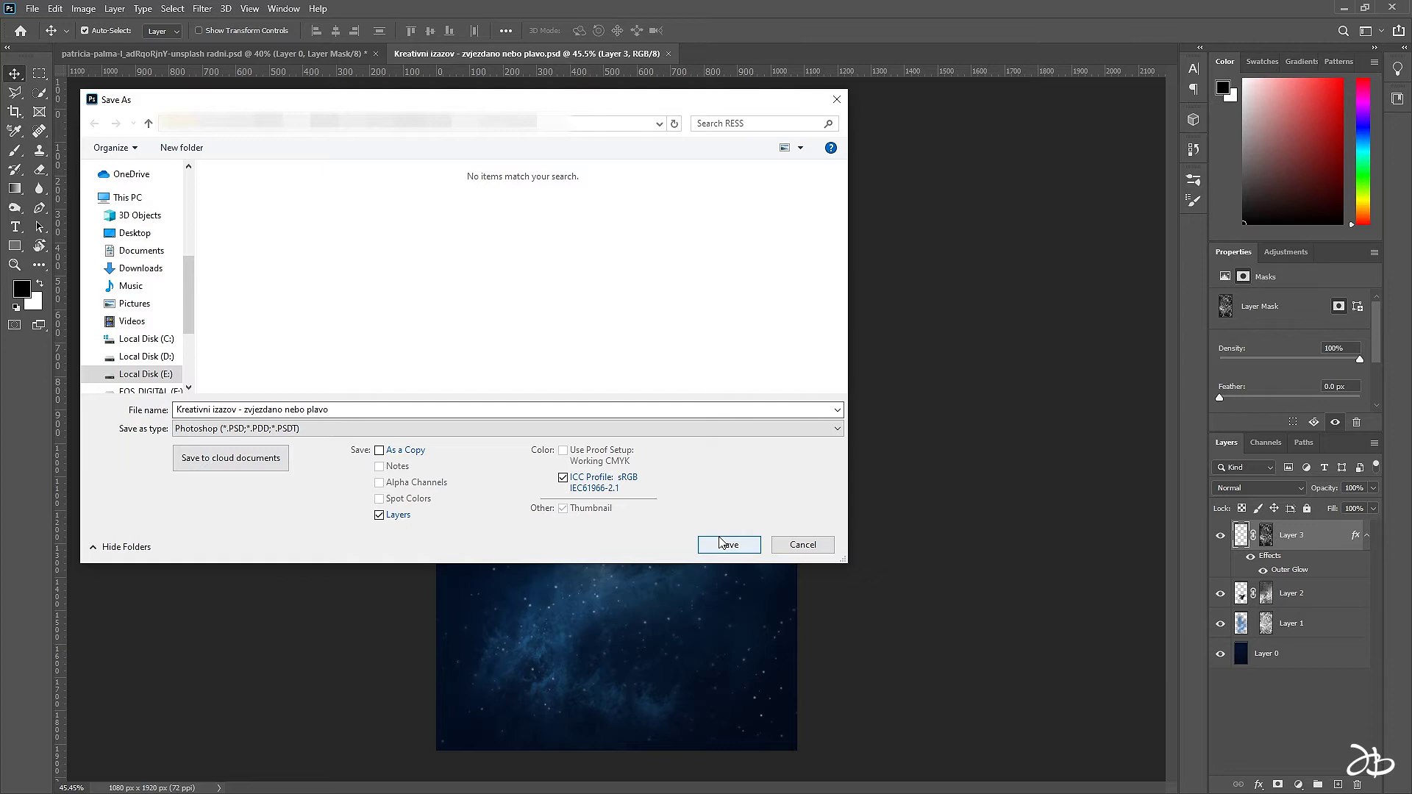
left_click(719, 546)
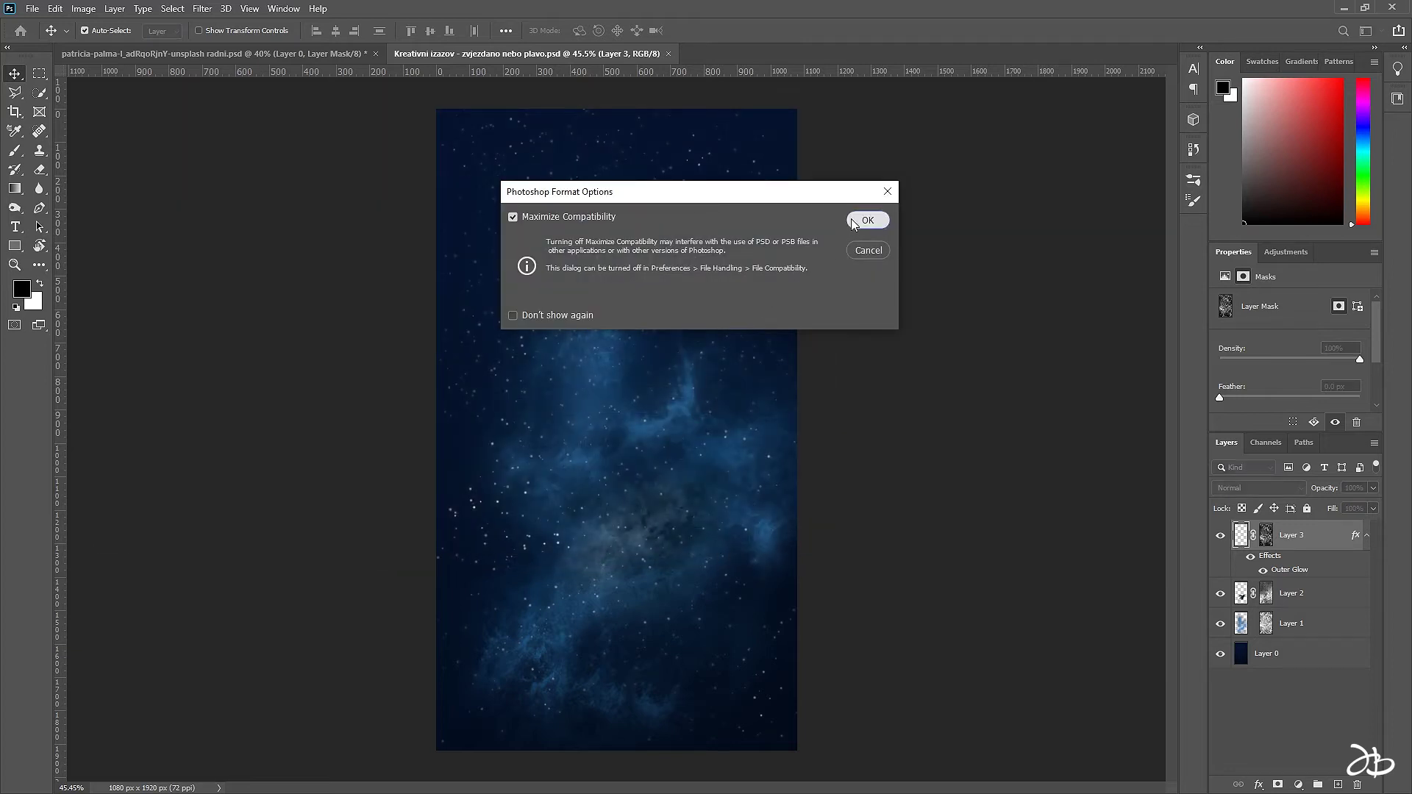
left_click(852, 221)
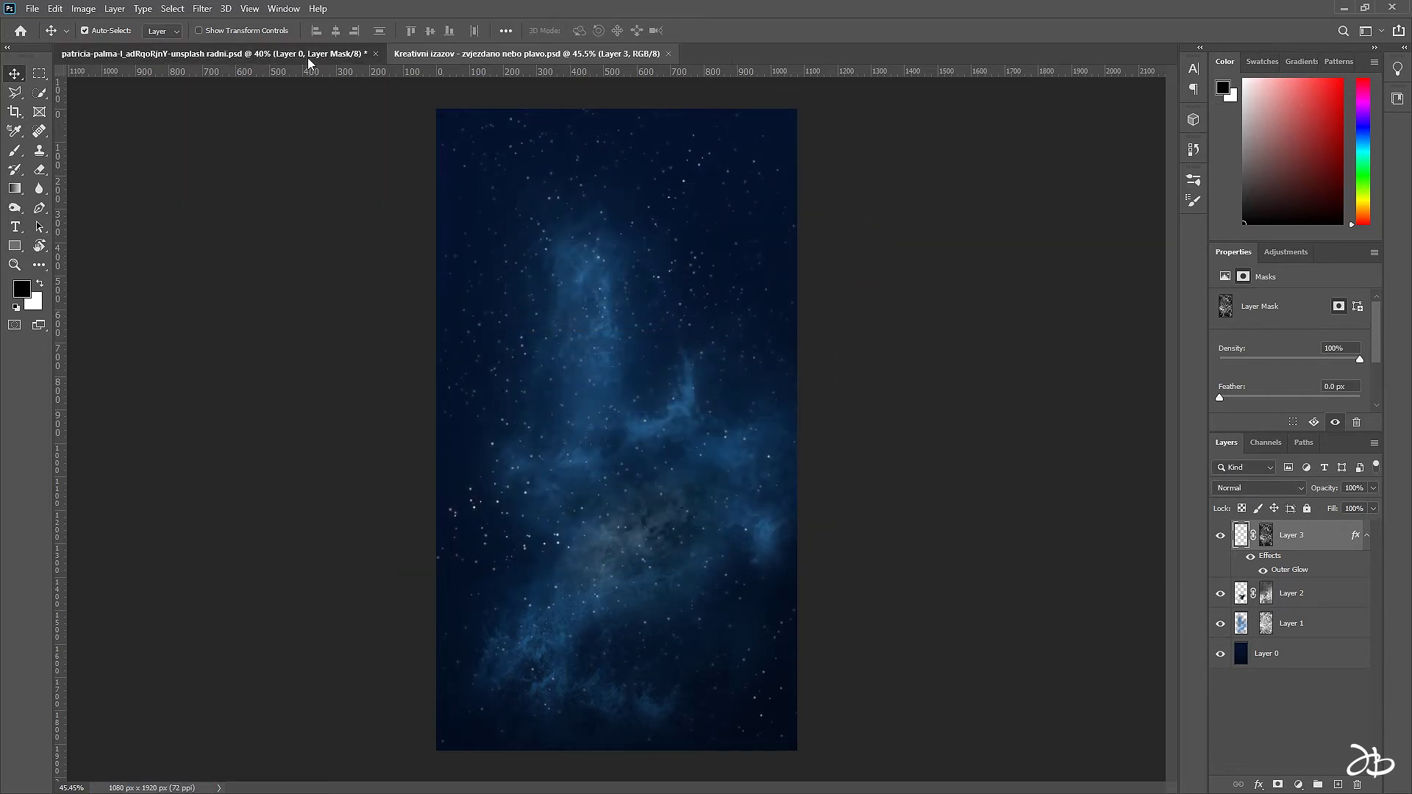
Save the patricia-palma cutout as PNG 'model u svemiru' in RESS, keeping default PNG options
left_click(307, 57)
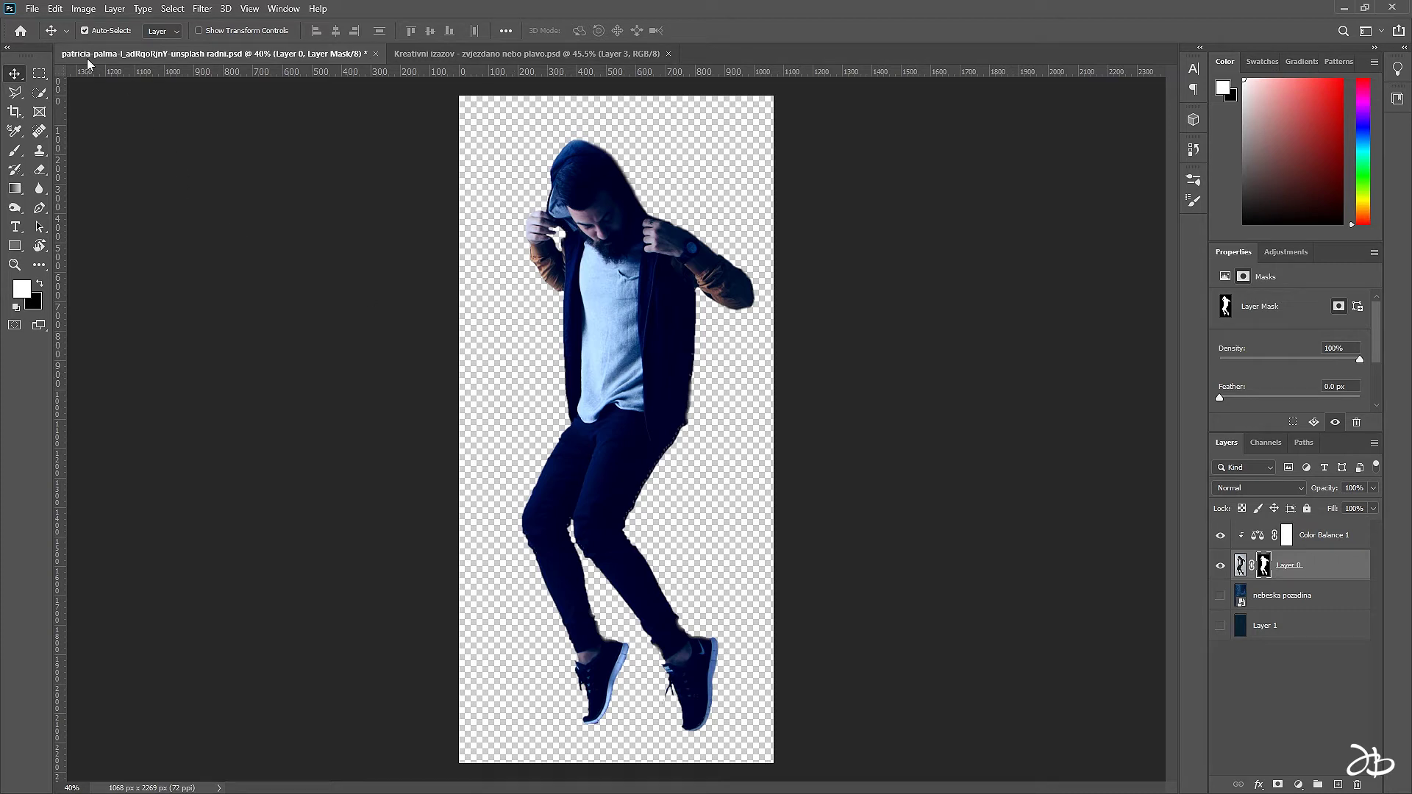
left_click(32, 8)
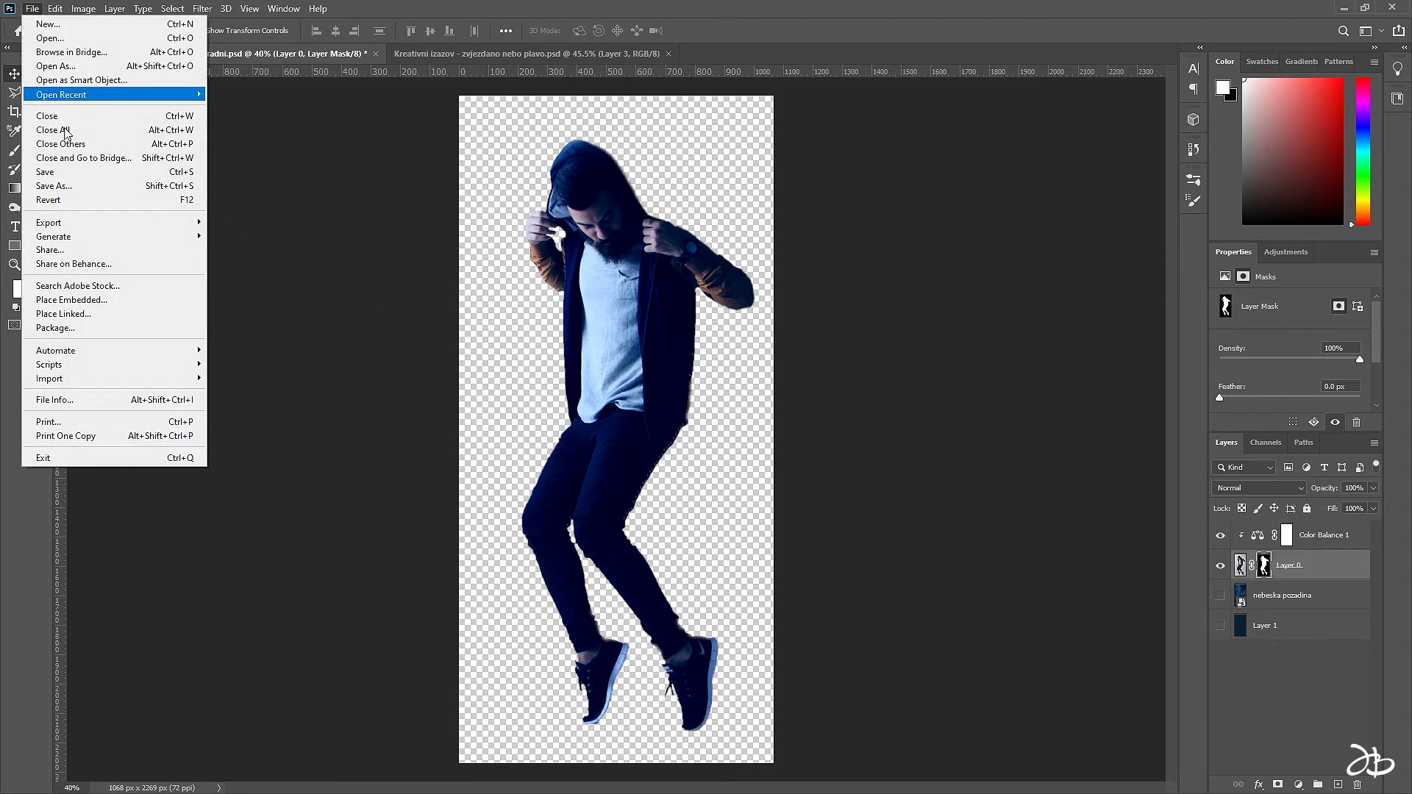
left_click(84, 185)
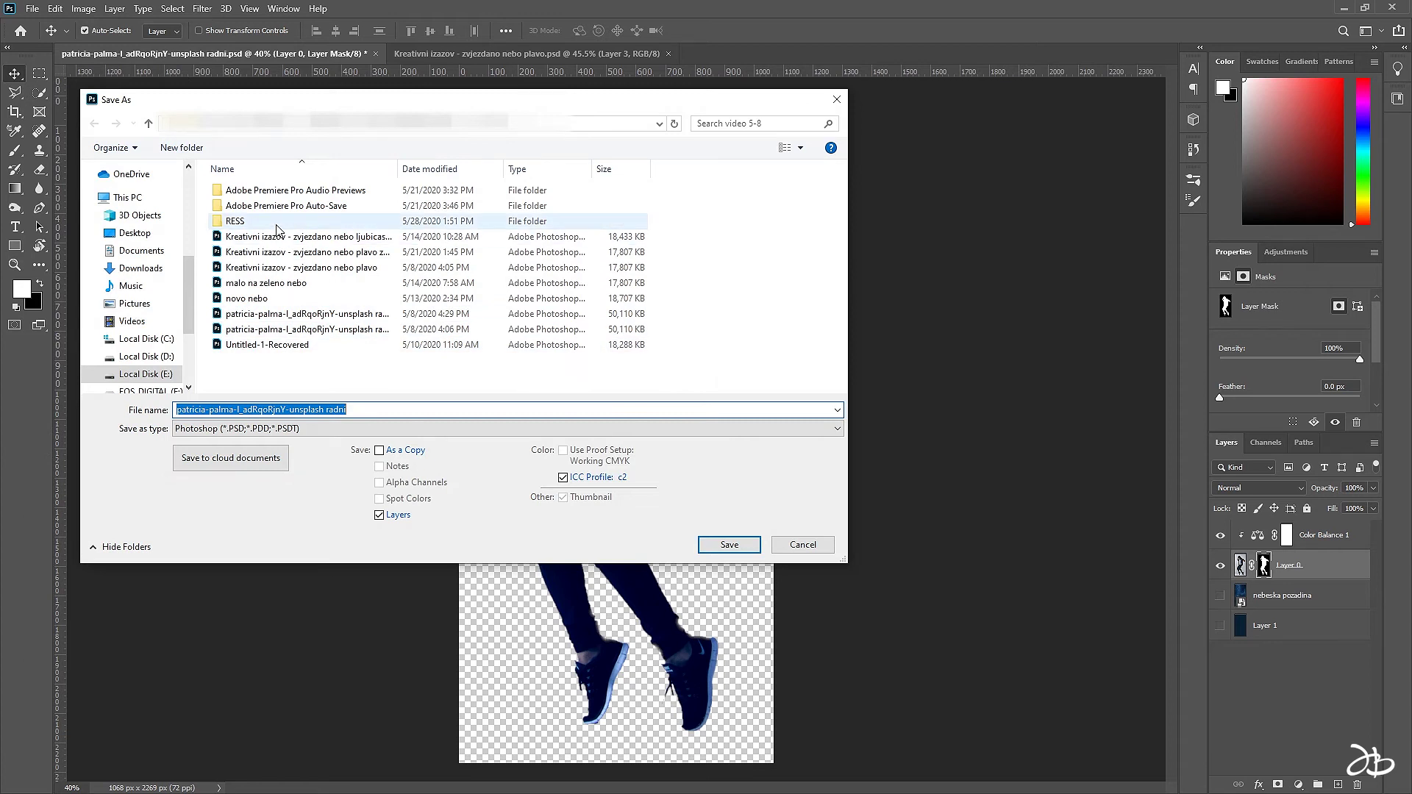
double_click(278, 222)
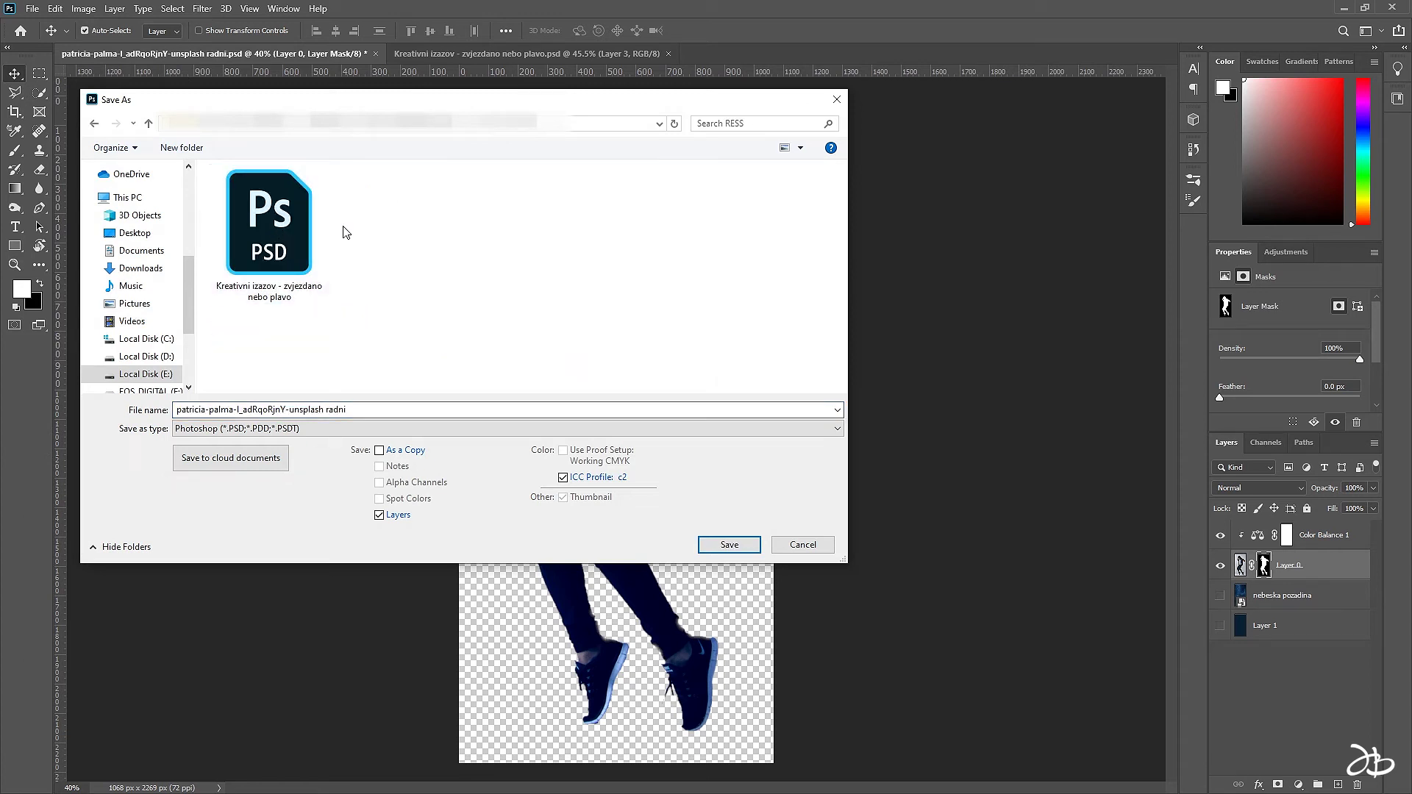
left_click(442, 408)
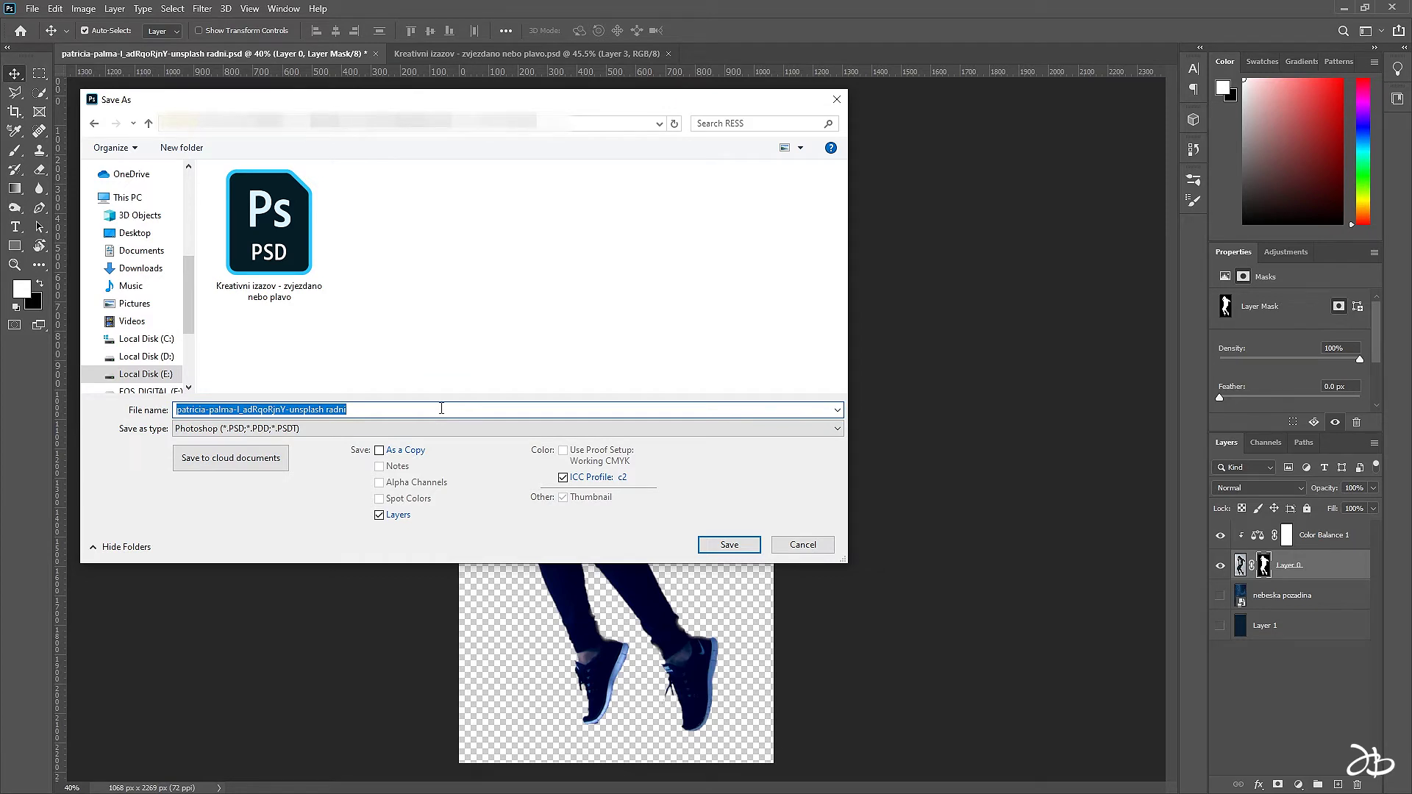
type("model u svemiru")
left_click(419, 429)
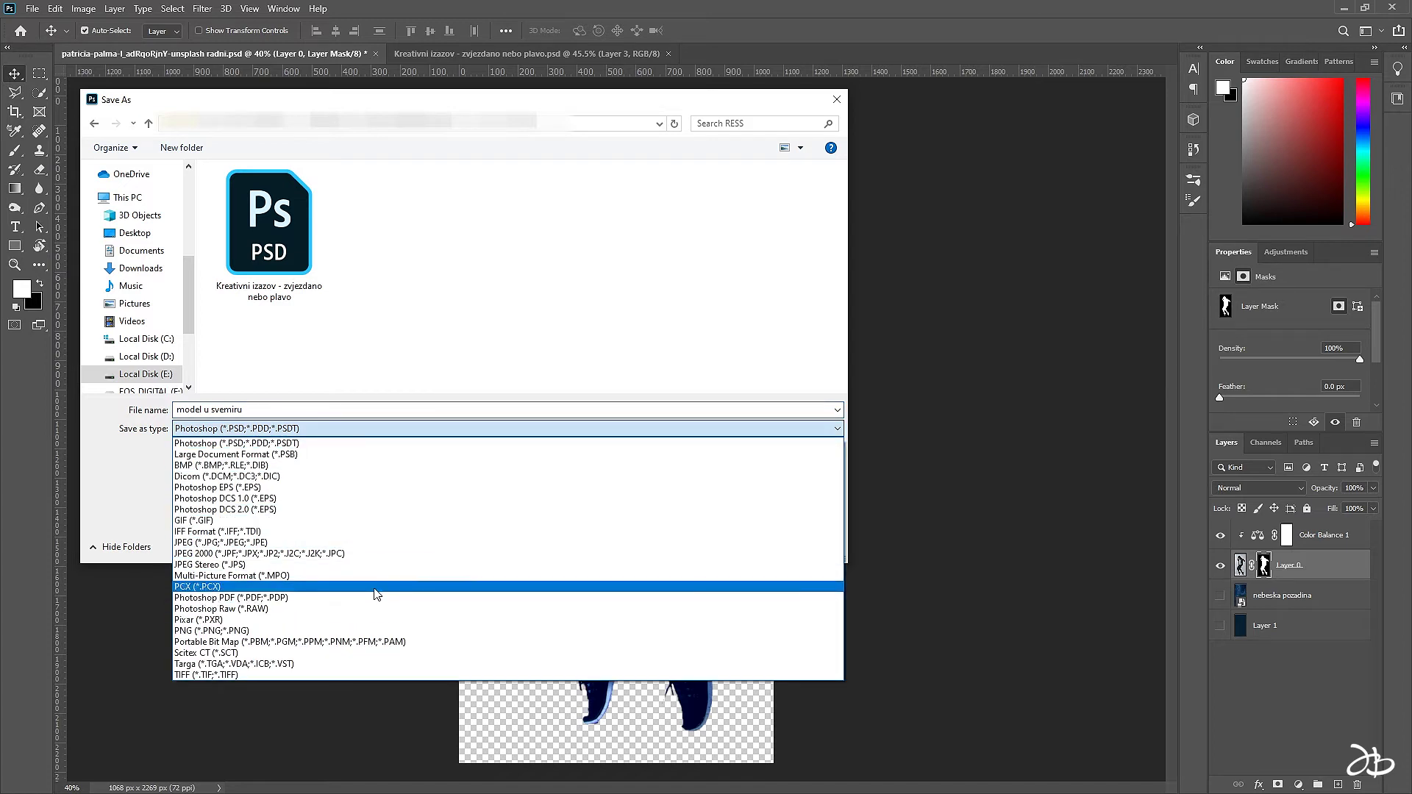
left_click(369, 631)
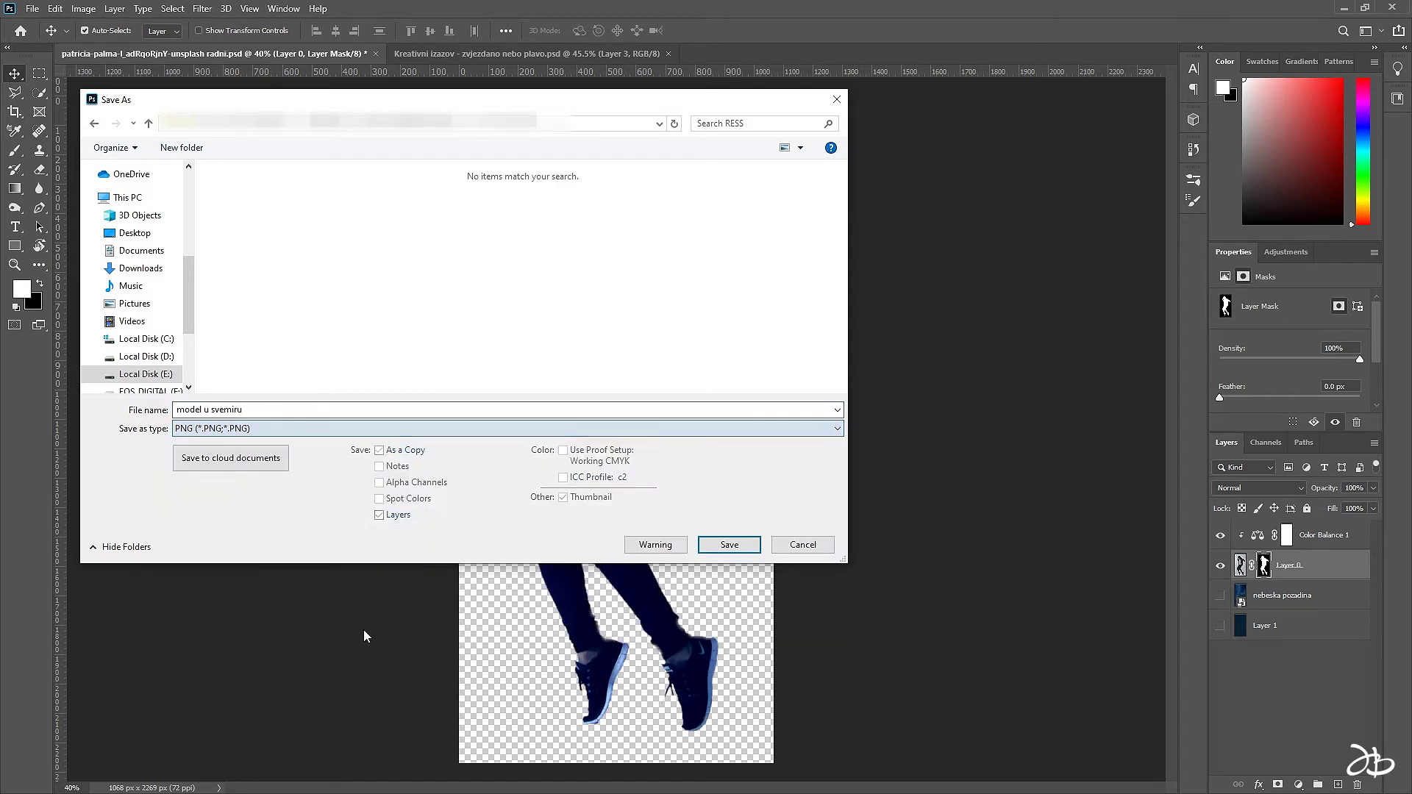
left_click(377, 409)
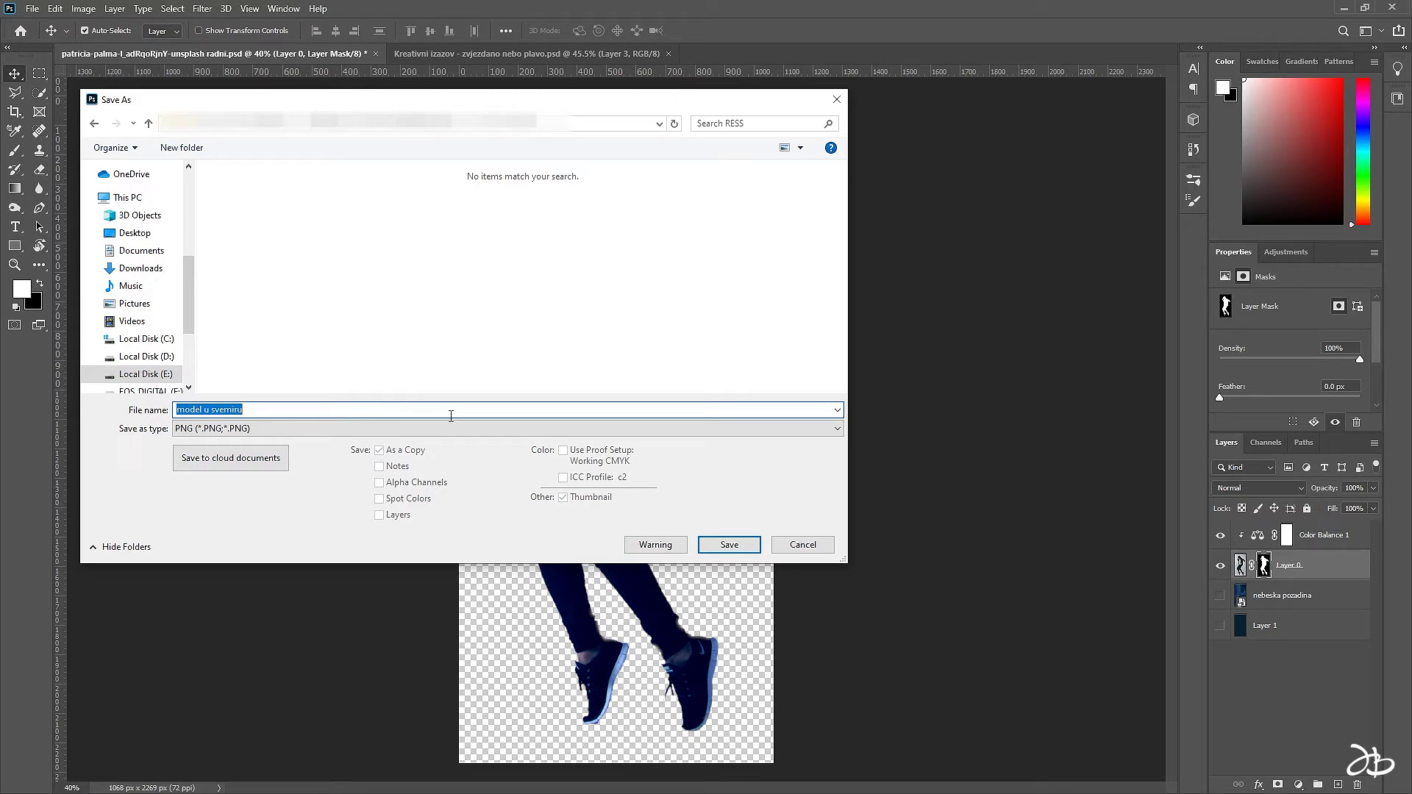
left_click(724, 544)
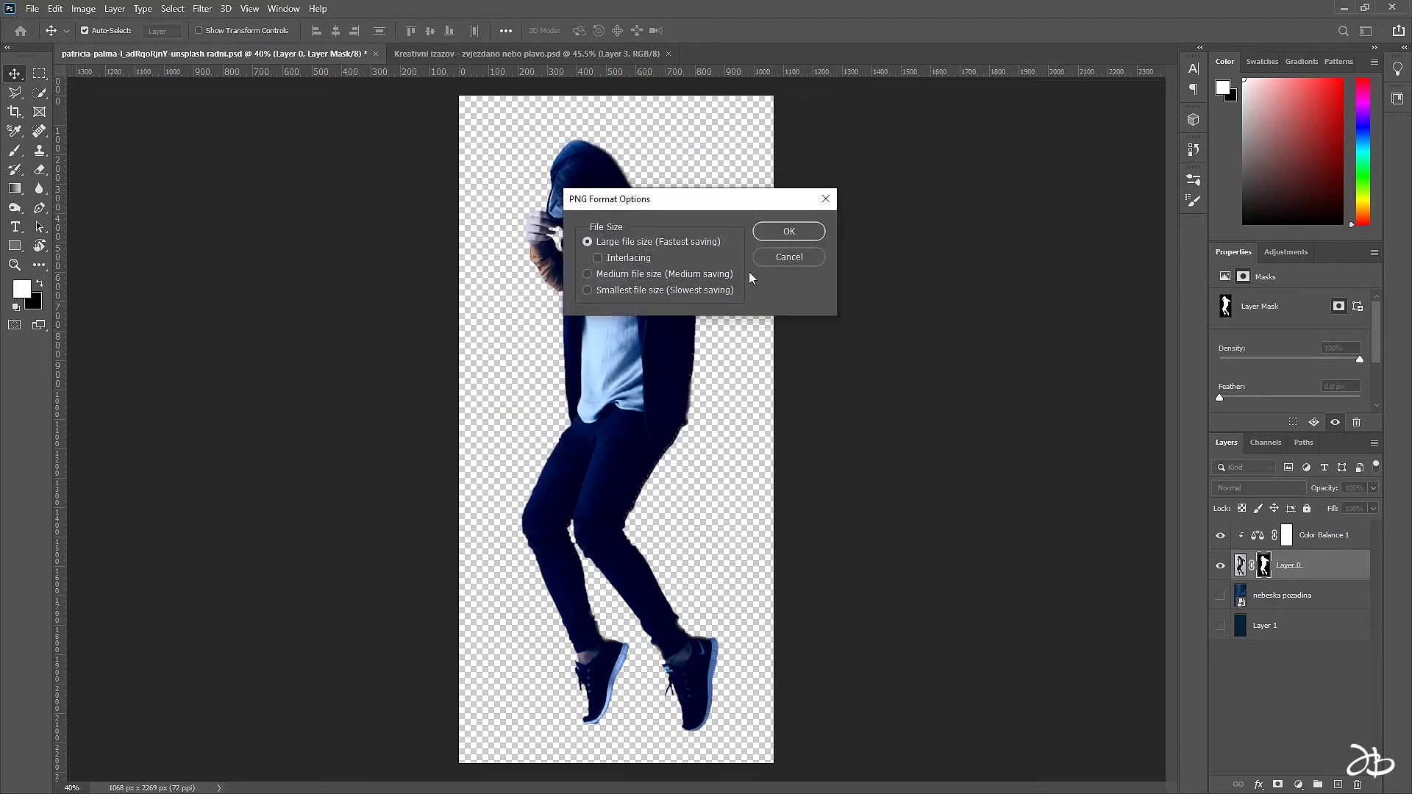
left_click(789, 232)
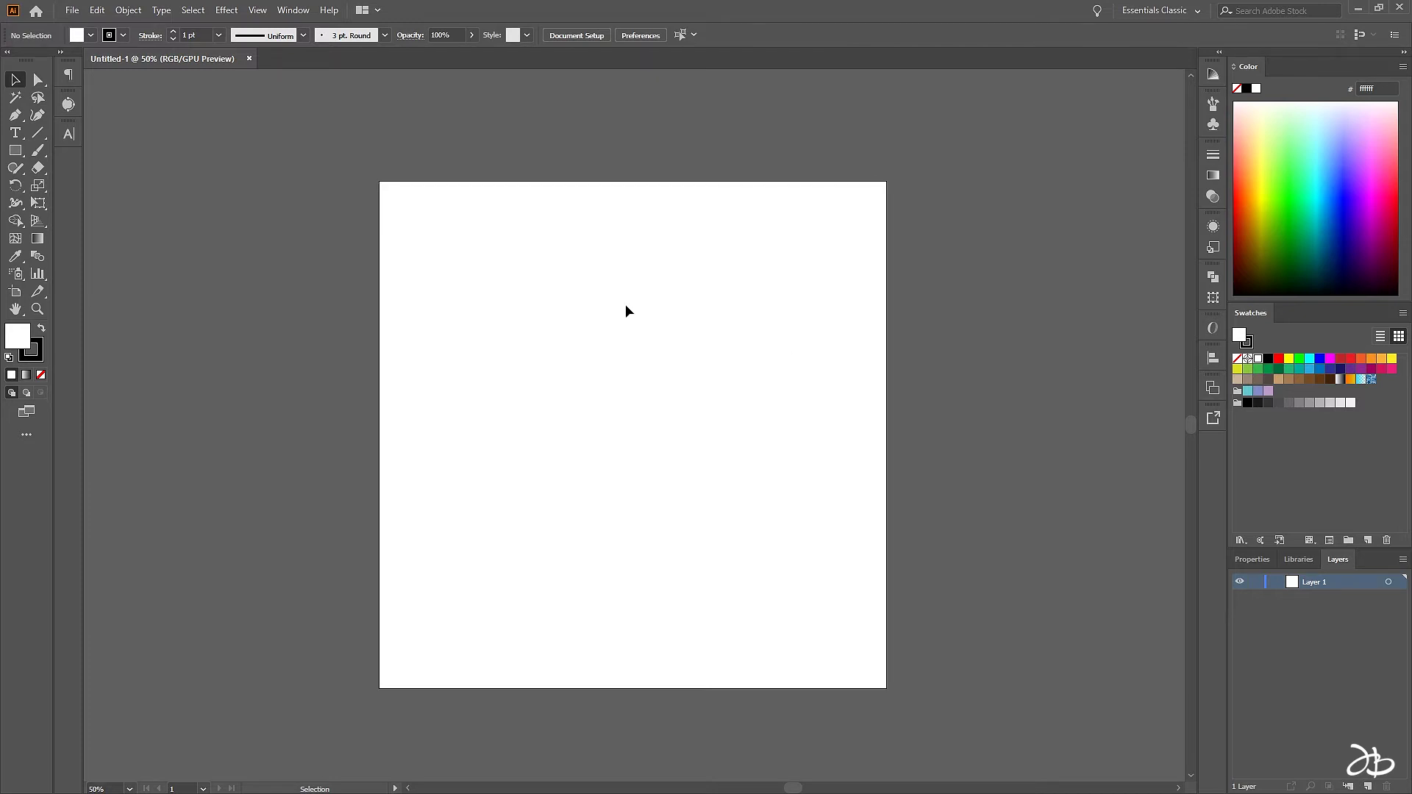
Create a portrait 1080 × 1920 px document in pixels with RGB Color mode
left_click(72, 10)
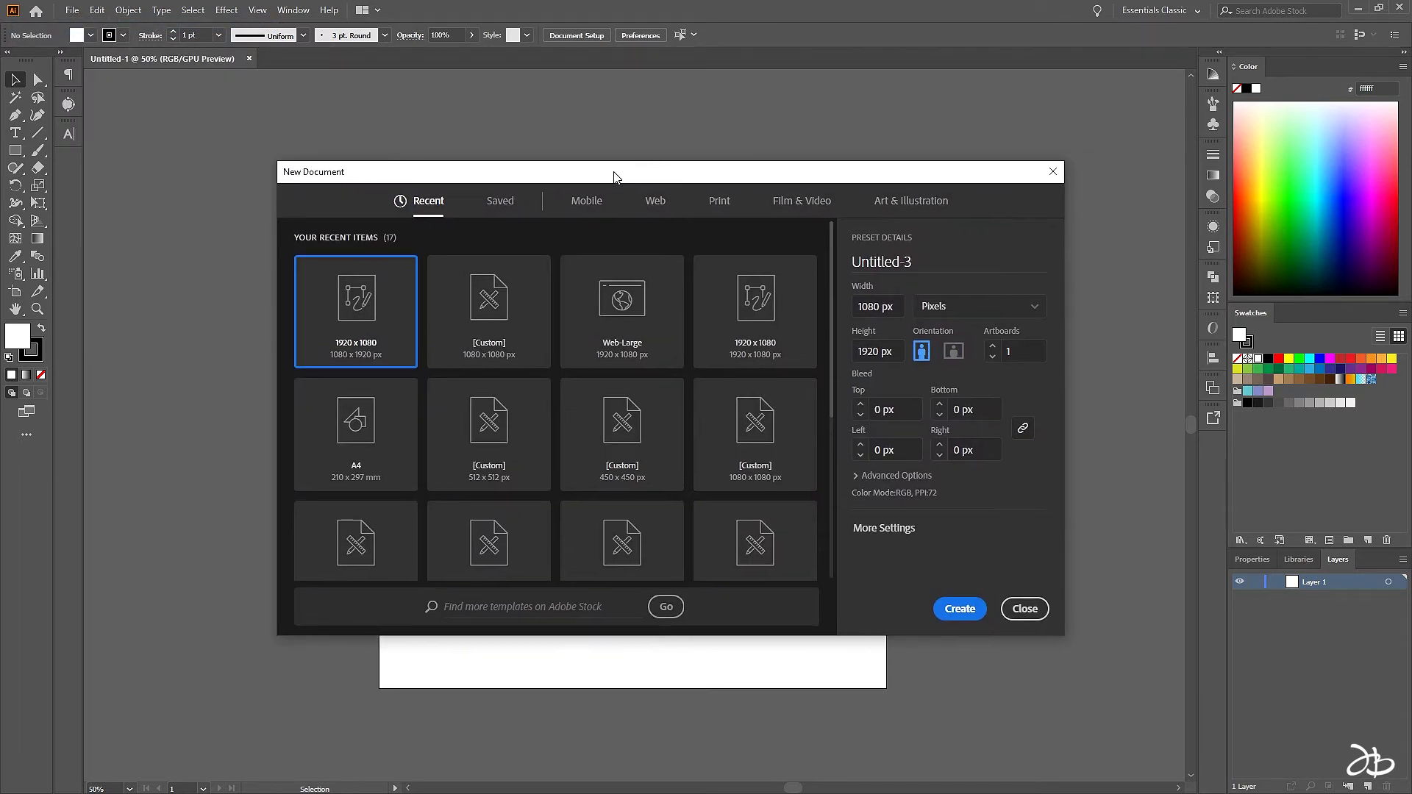
left_click(899, 307)
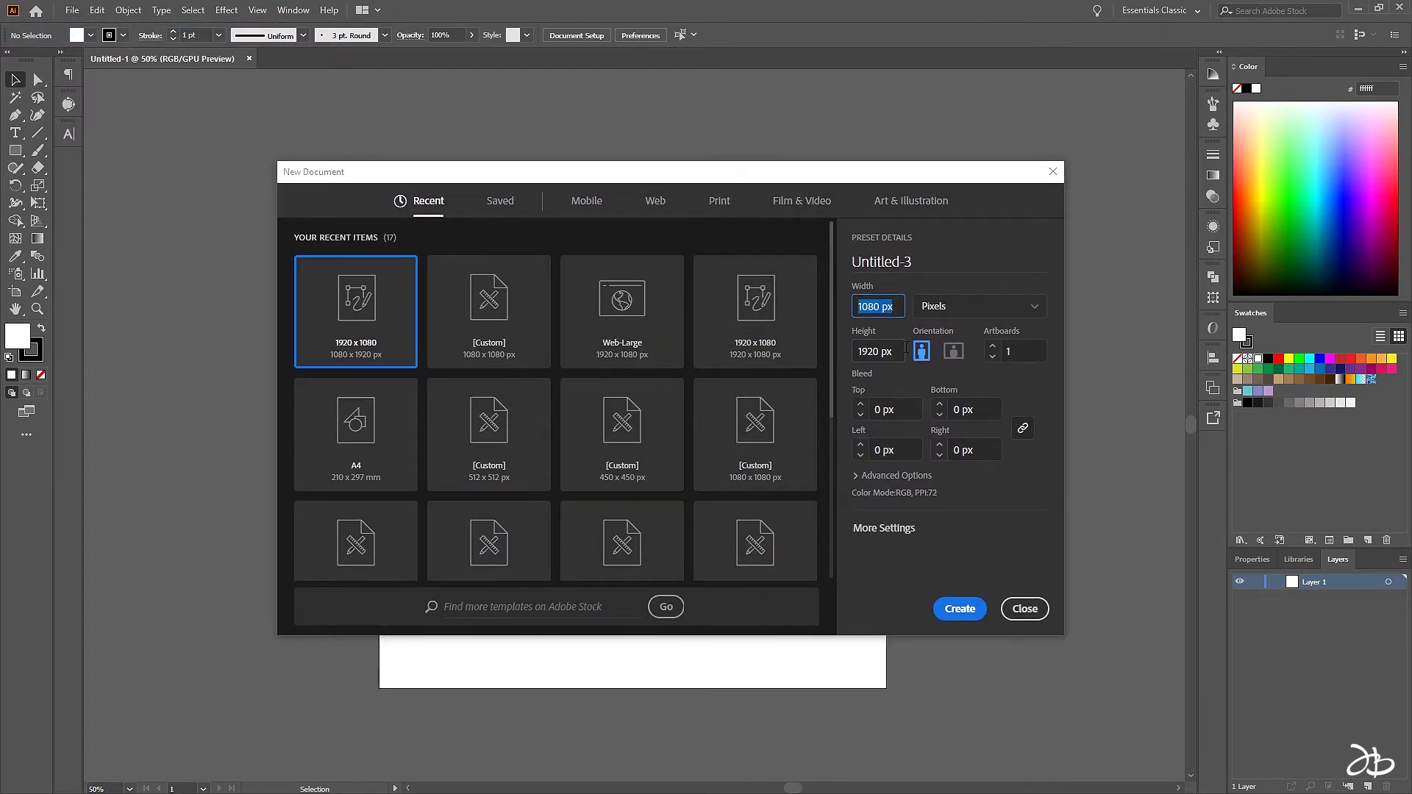
key("Tab")
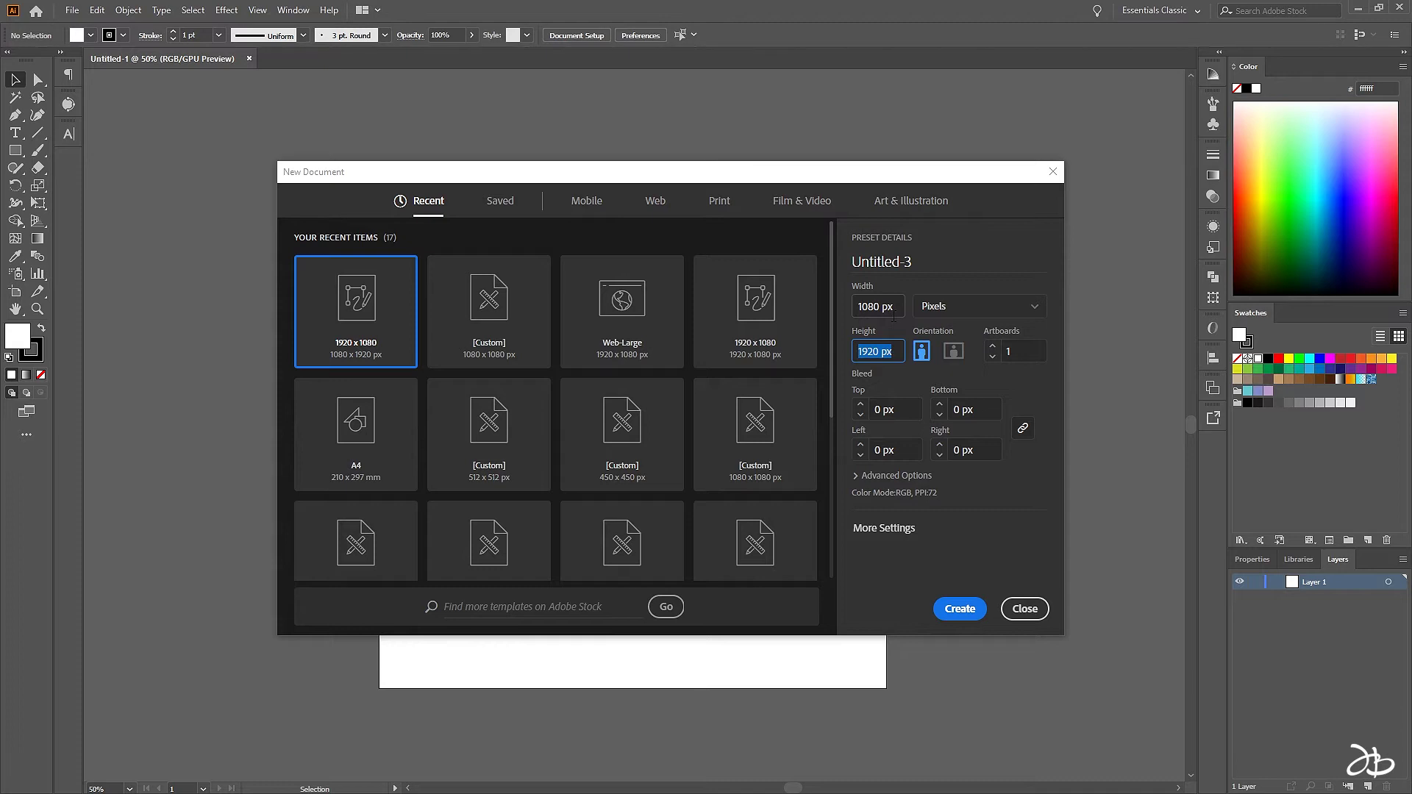
left_click(899, 357)
left_click(978, 307)
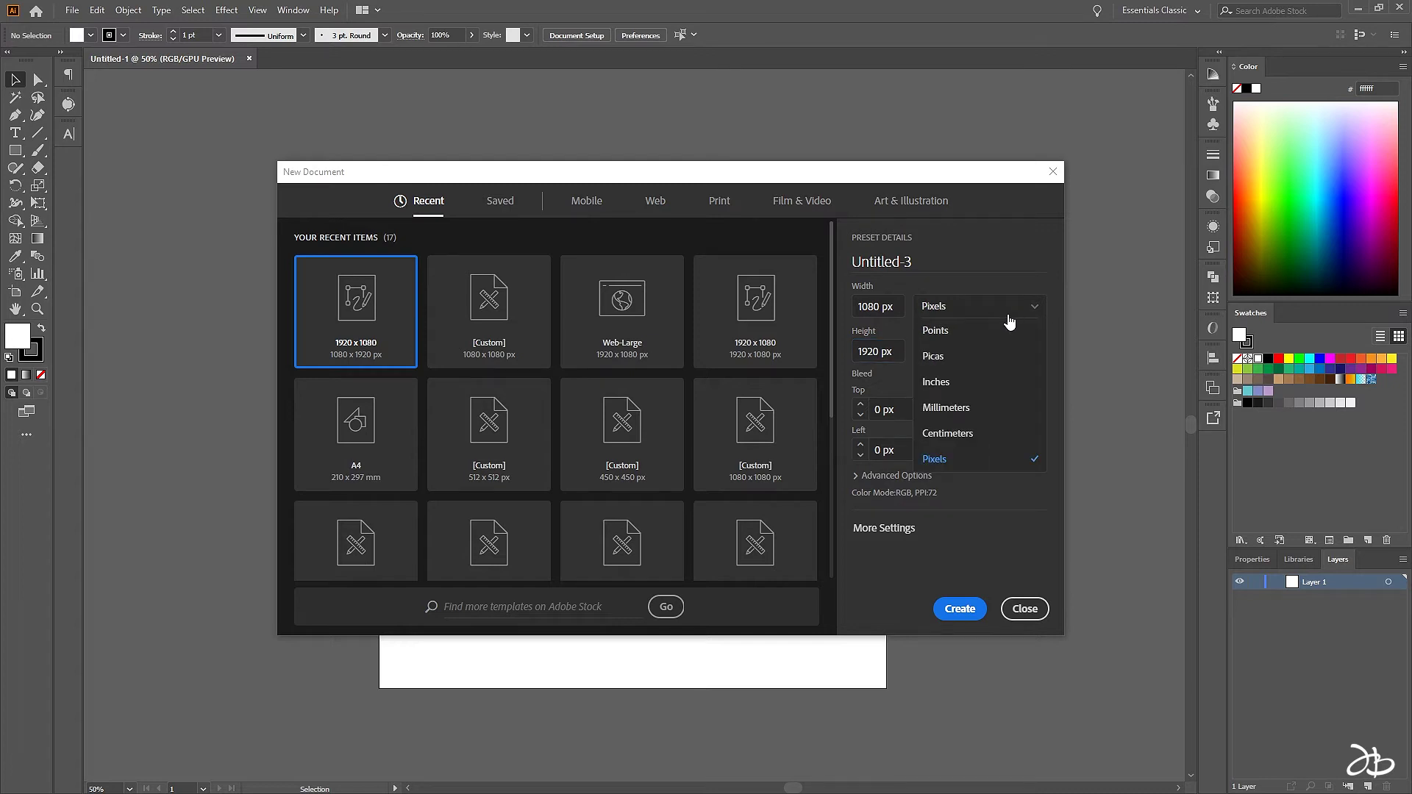
left_click(1009, 458)
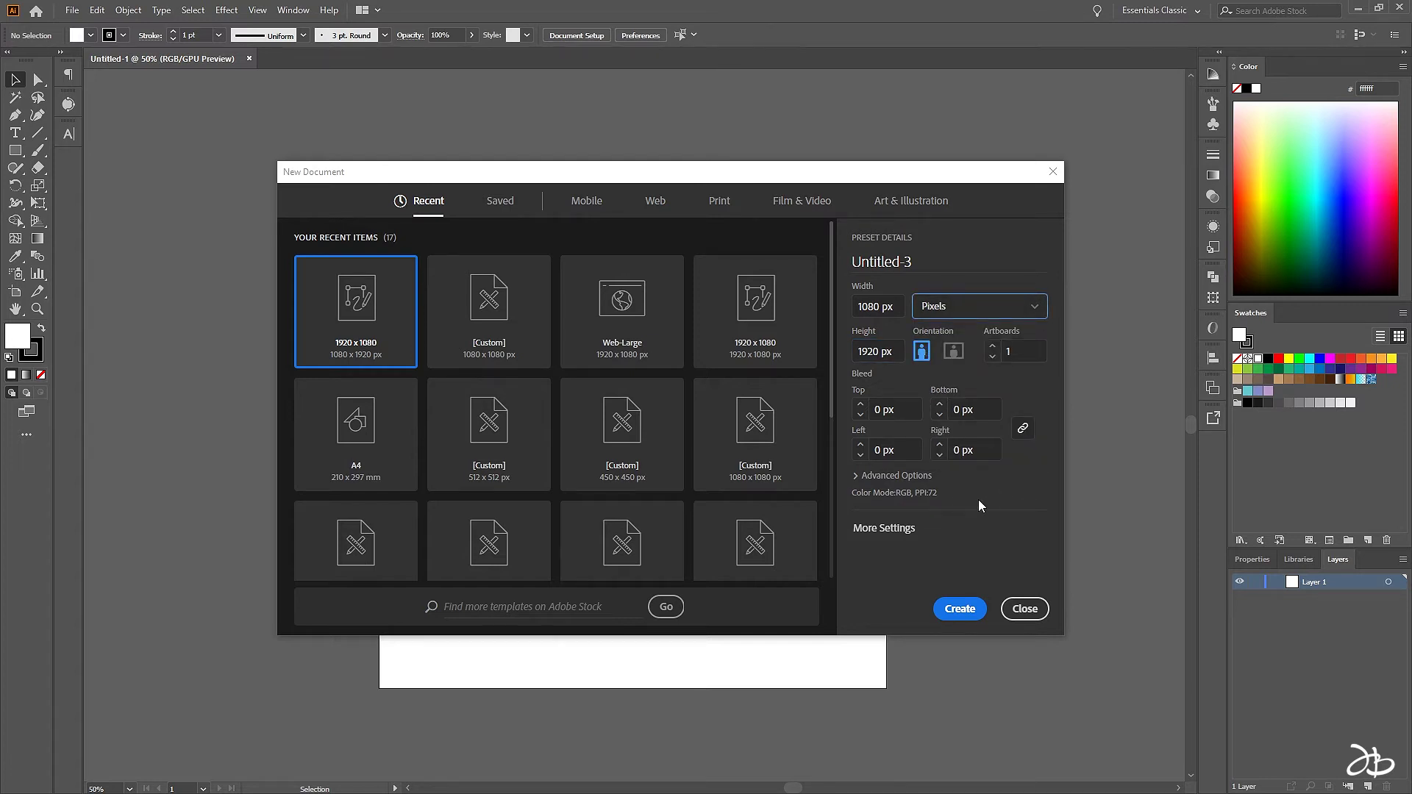
left_click(908, 478)
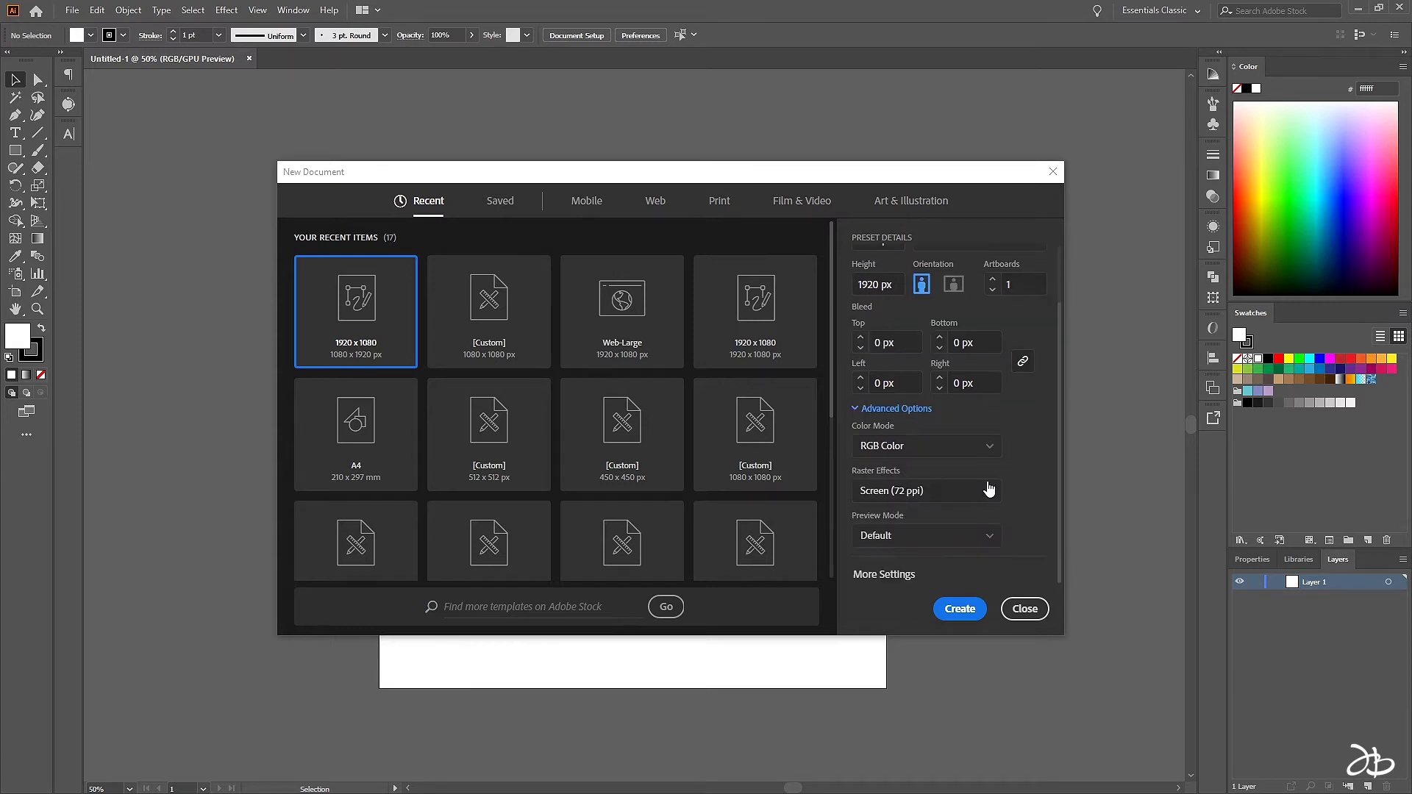
left_click(988, 448)
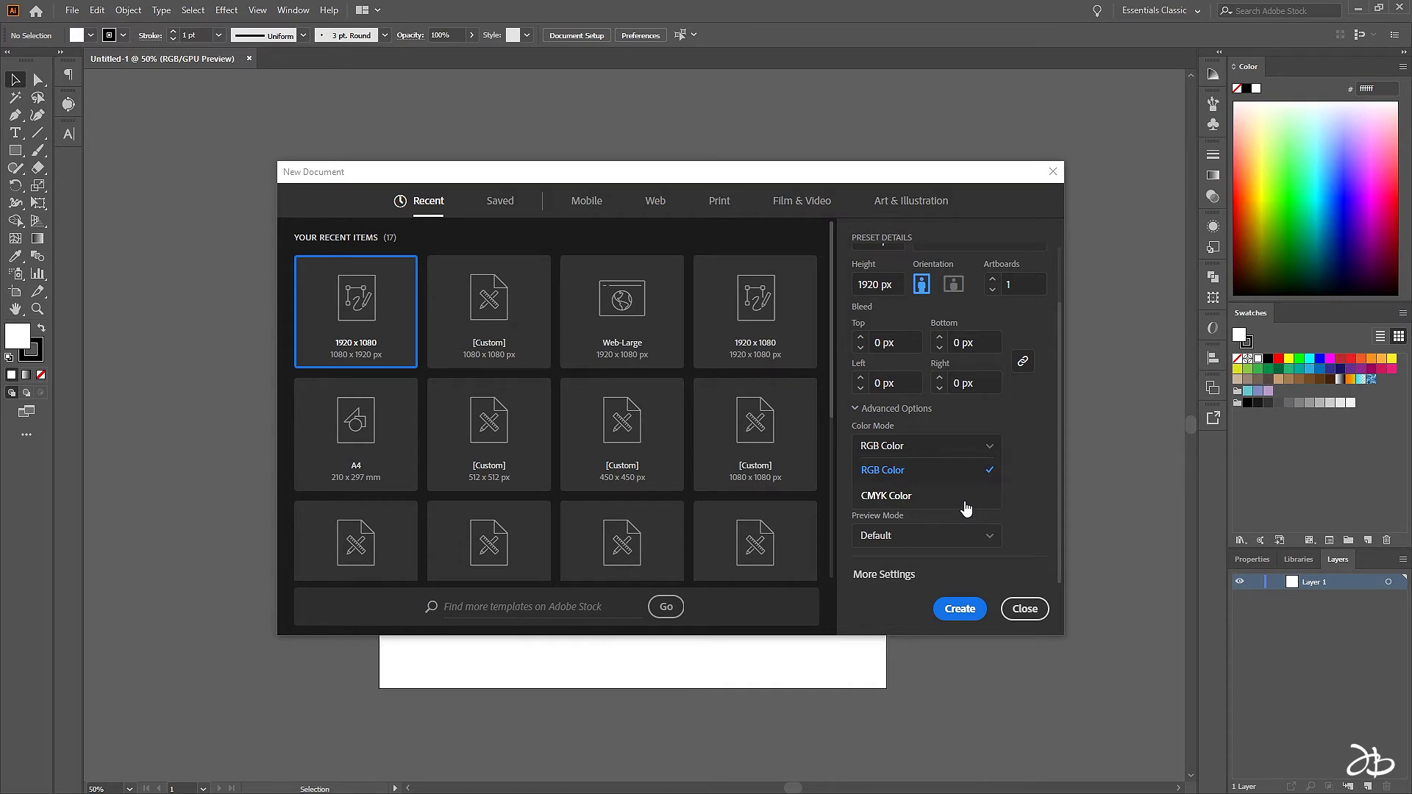
left_click(966, 469)
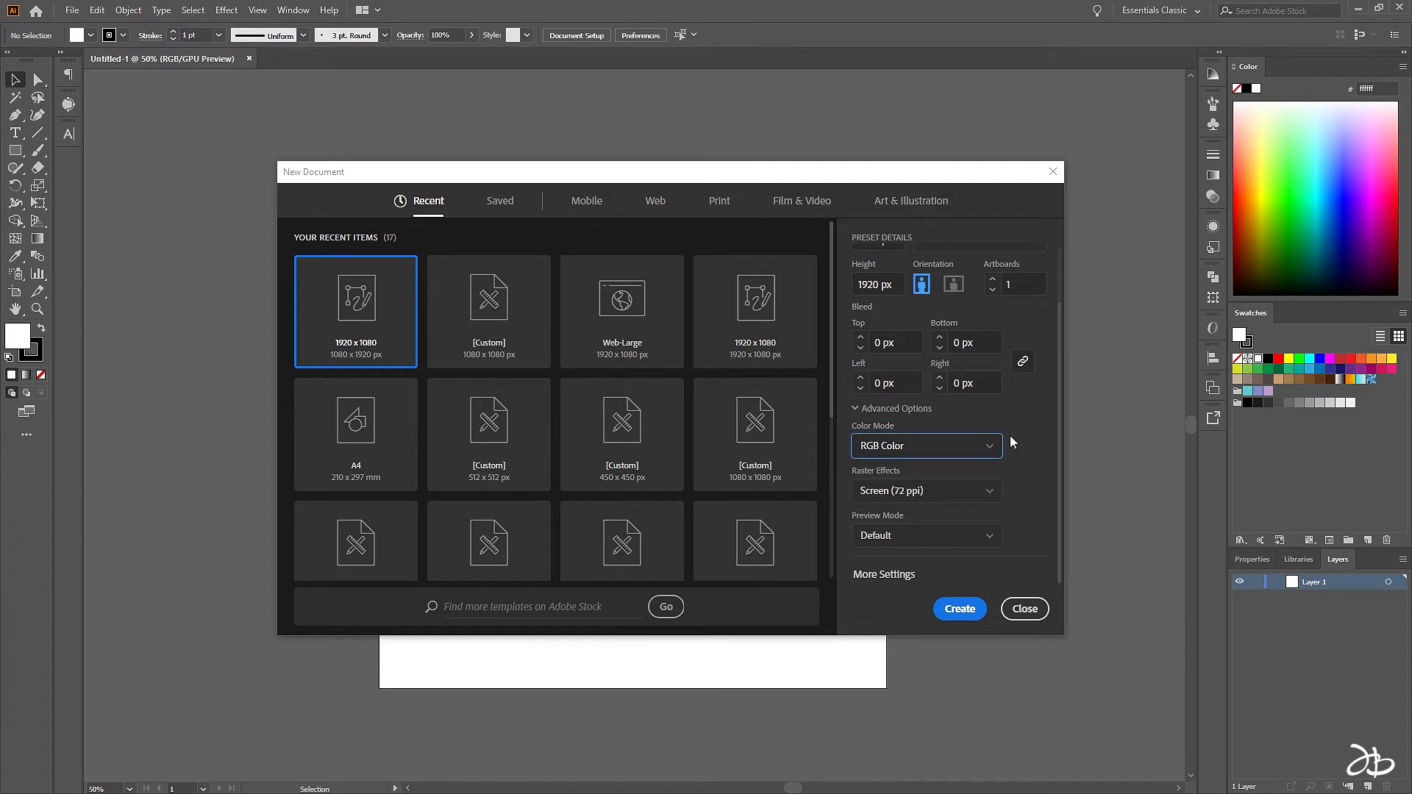
left_click(960, 607)
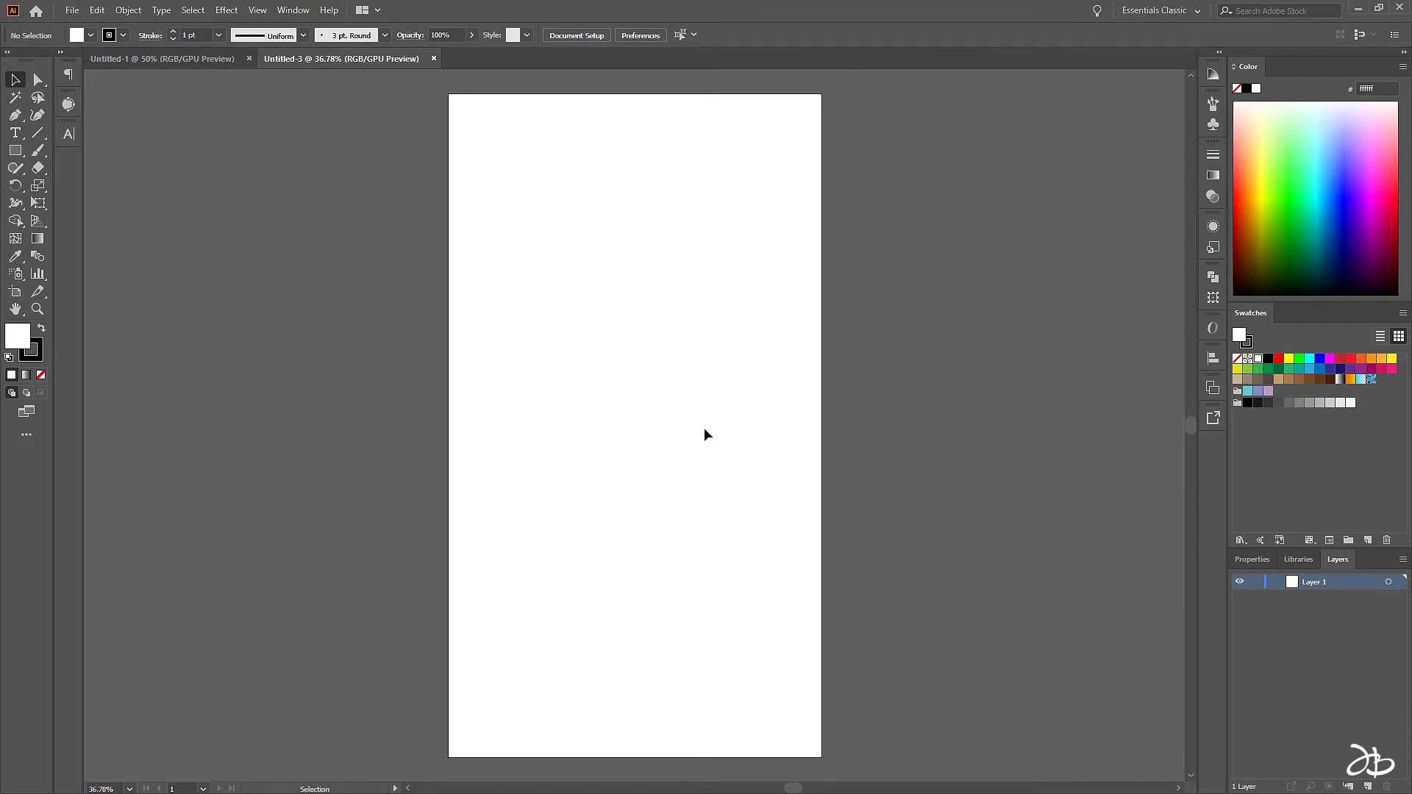
left_click_drag(543, 146, 687, 545)
key("shift+b")
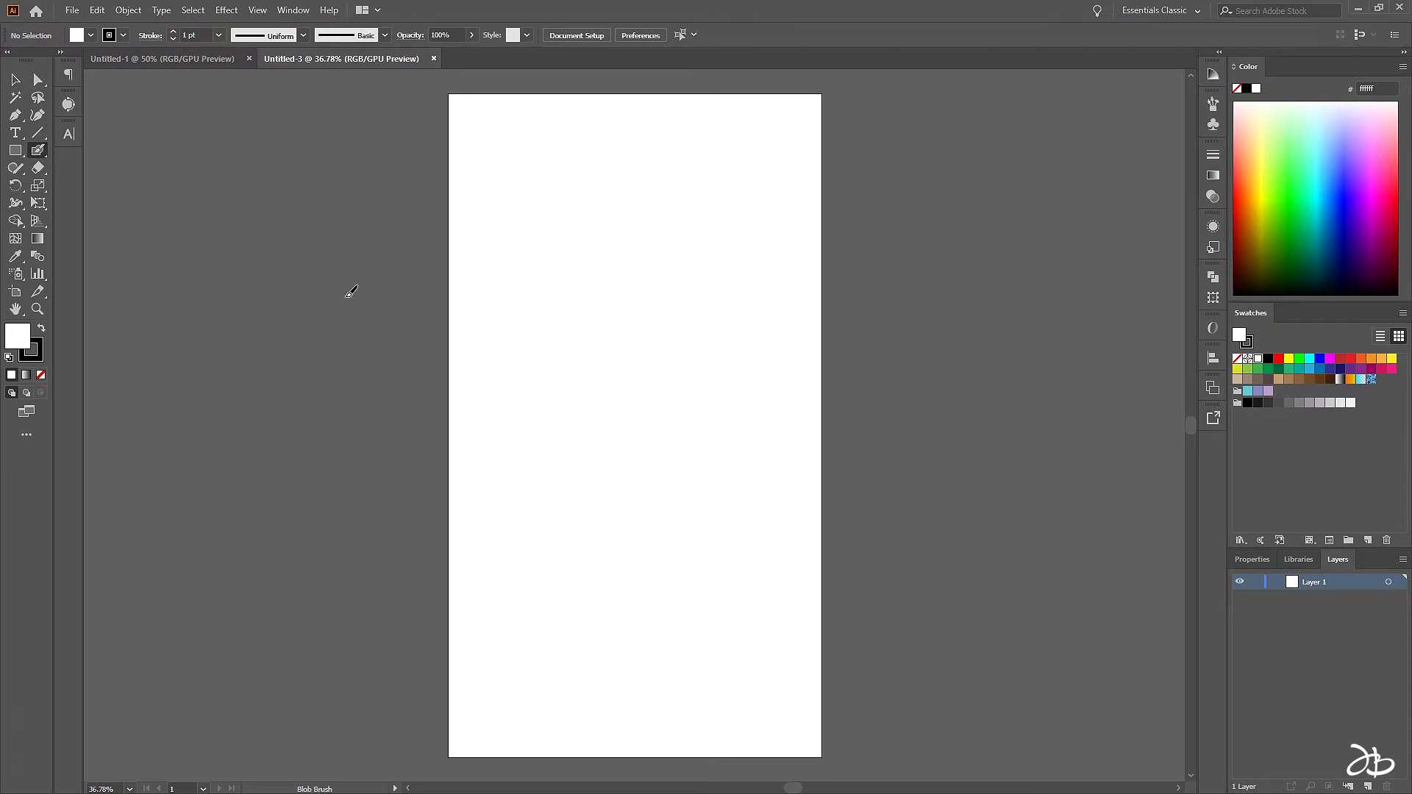
mouse_move(214, 300)
left_mouse_down()
mouse_move(312, 263)
mouse_move(341, 383)
mouse_move(375, 374)
left_mouse_up()
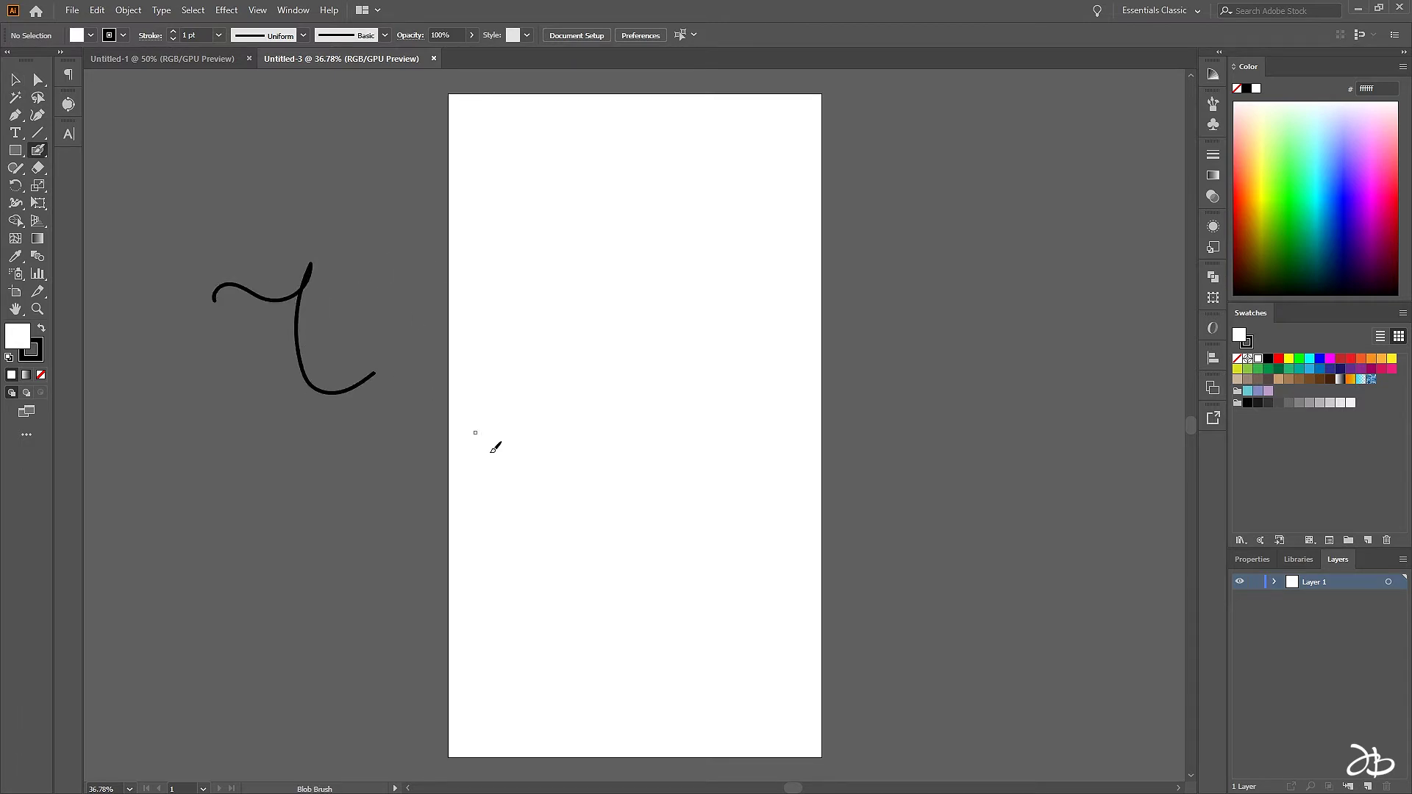
key("ctrl+z")
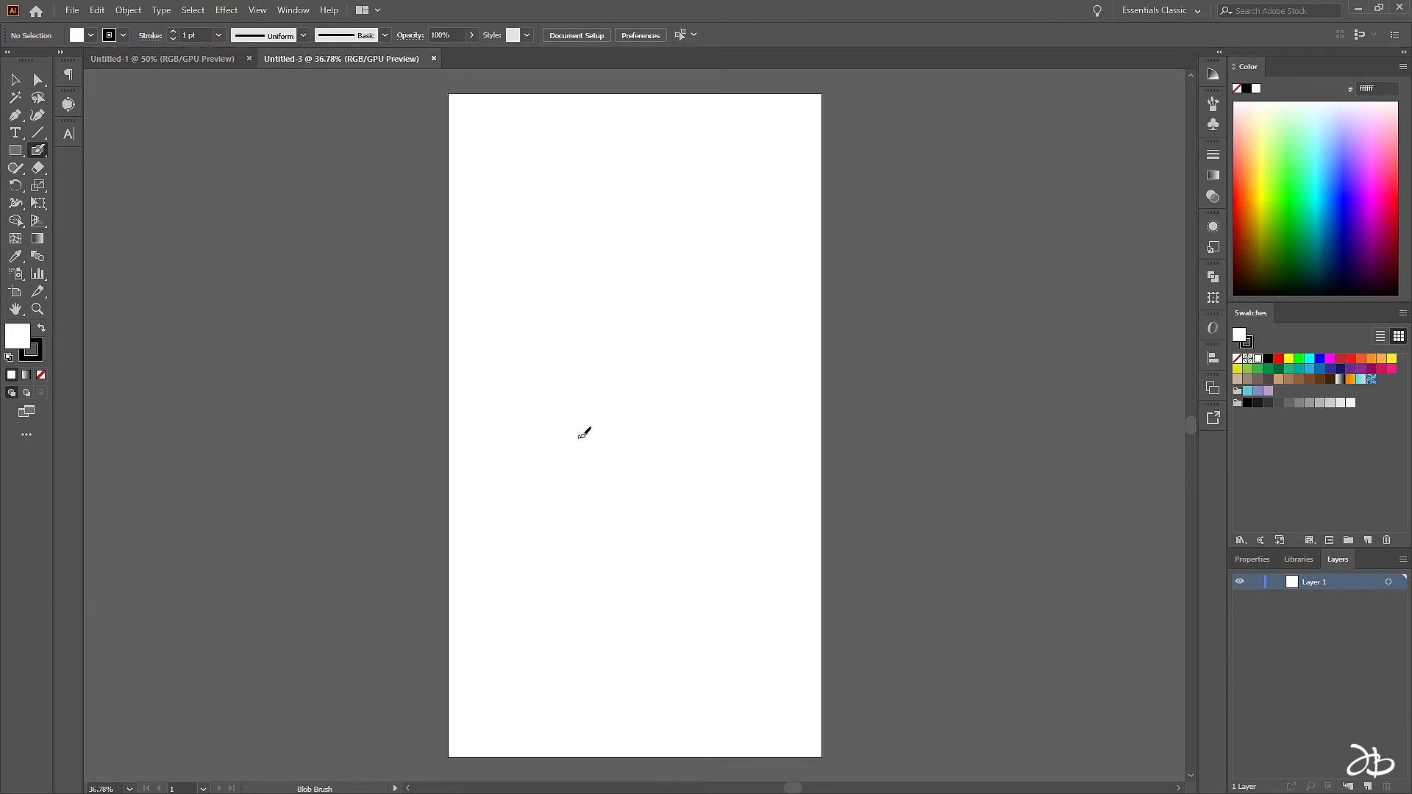
key("v")
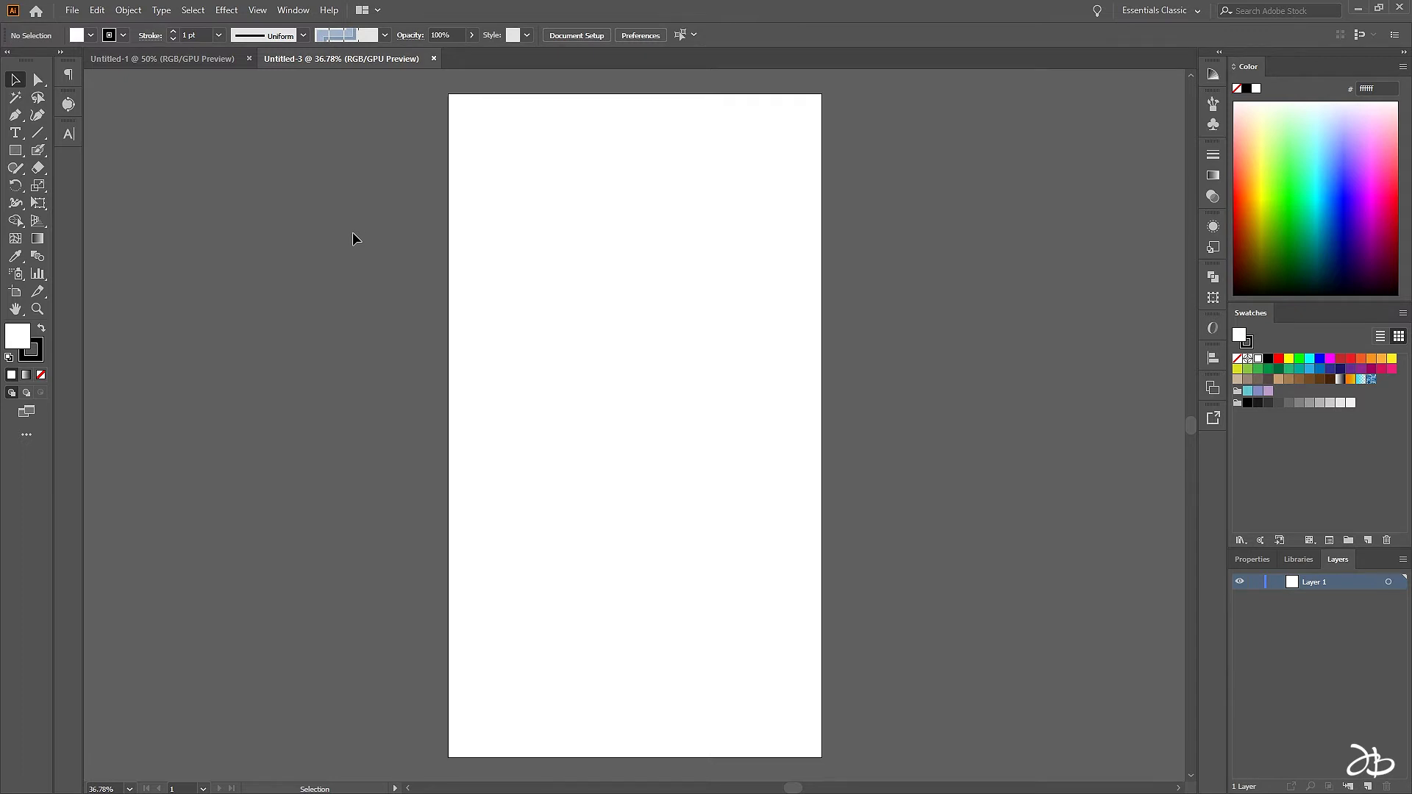
Load the starry nebula PSD and the 'model u svemiru' PNG for placing
left_click(71, 10)
left_click(178, 250)
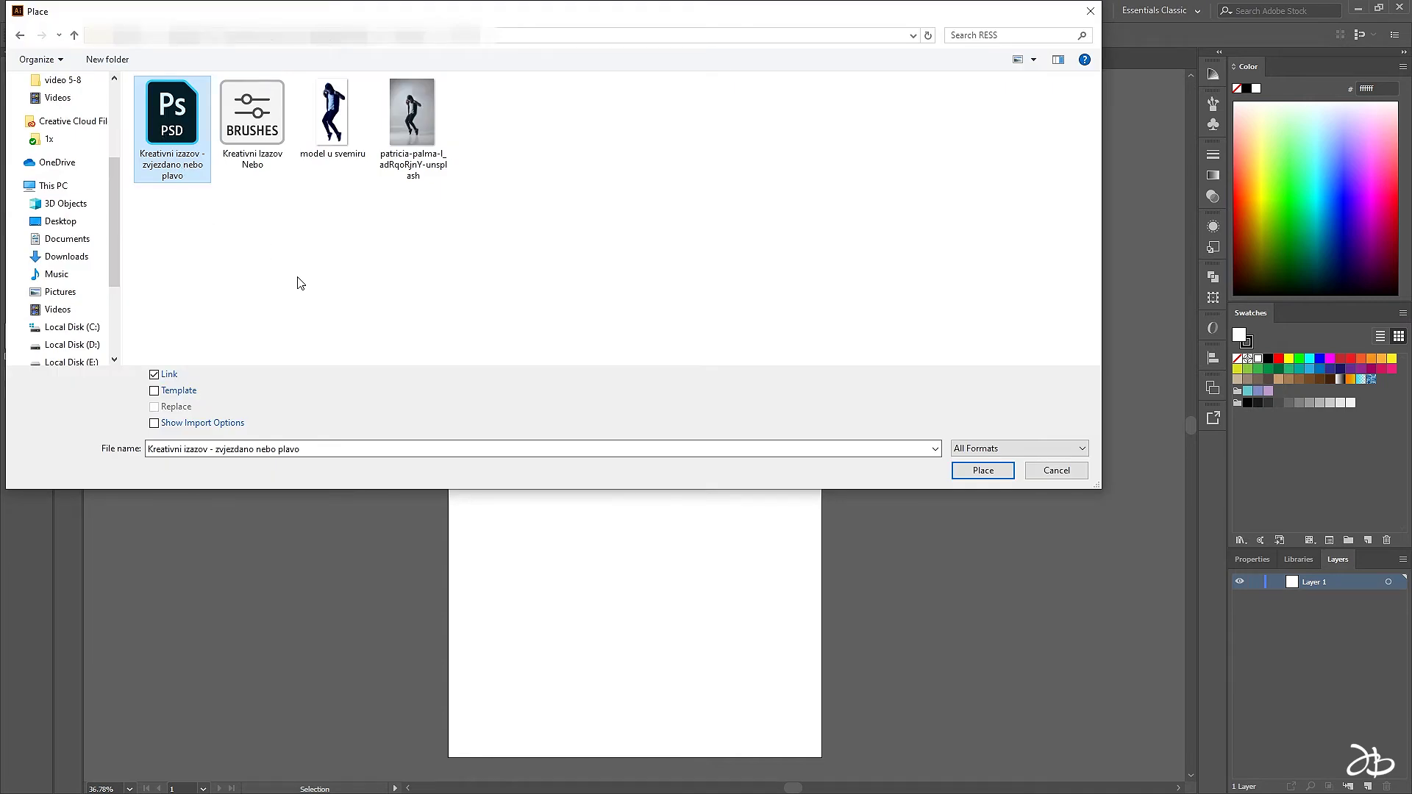
left_click(332, 117, "ctrl")
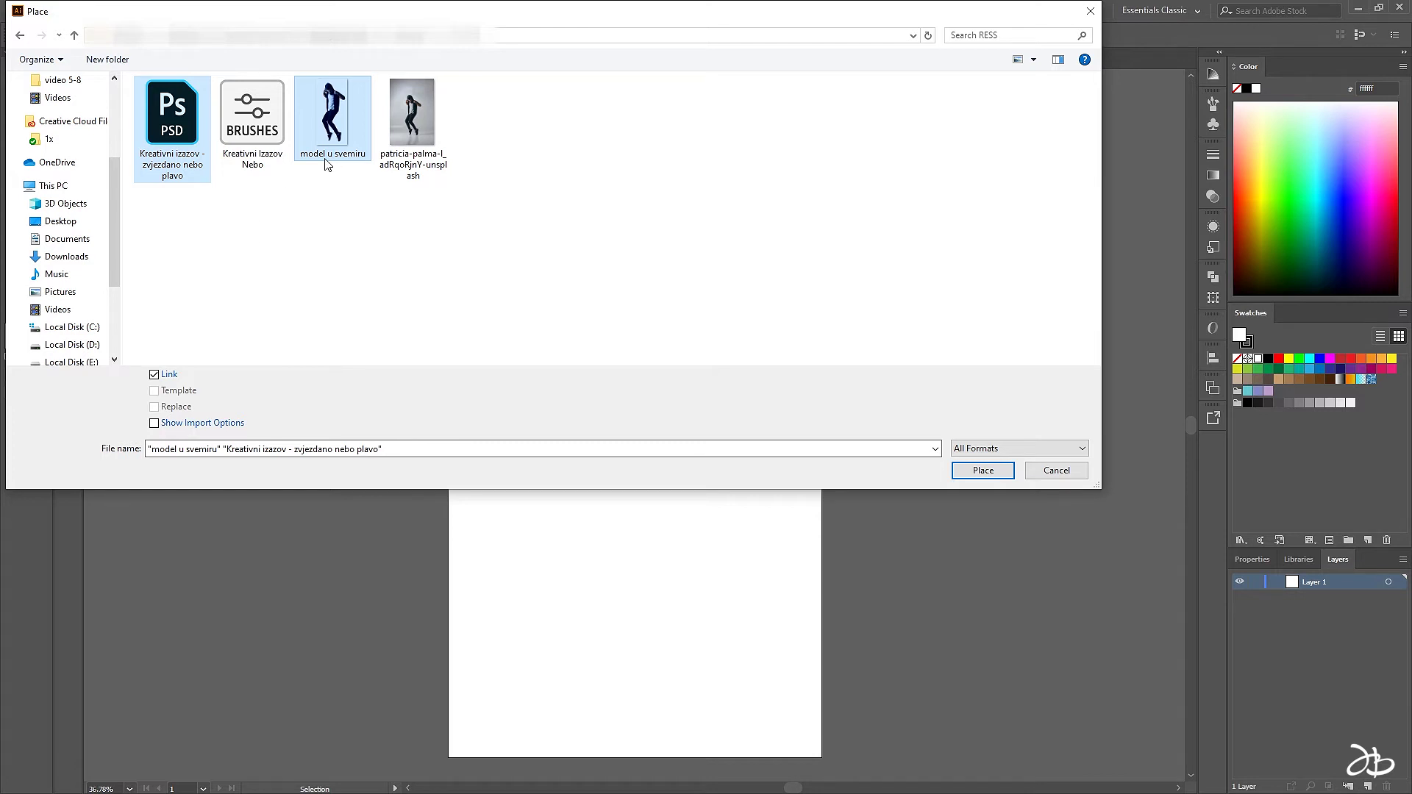
mouse_move(333, 119)
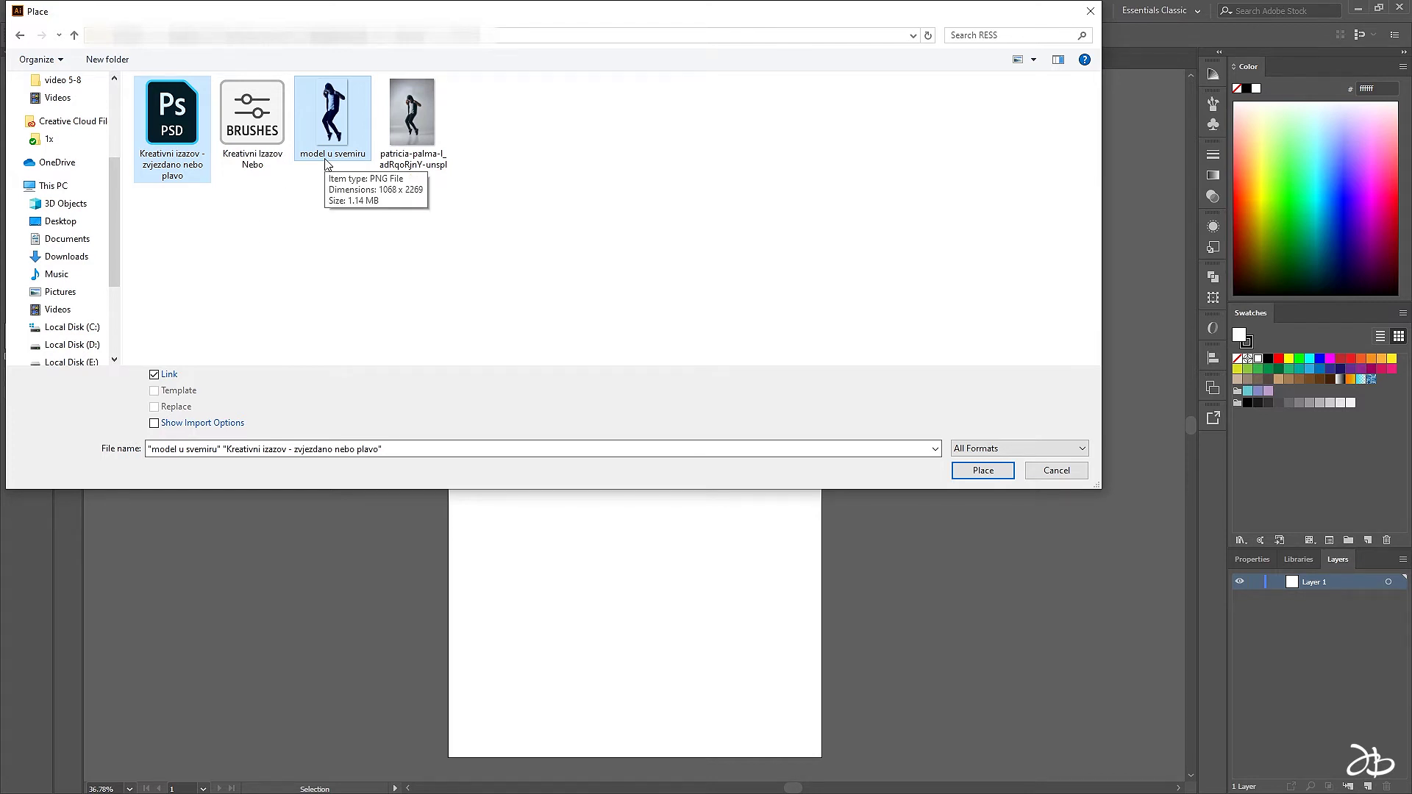
left_click(973, 477)
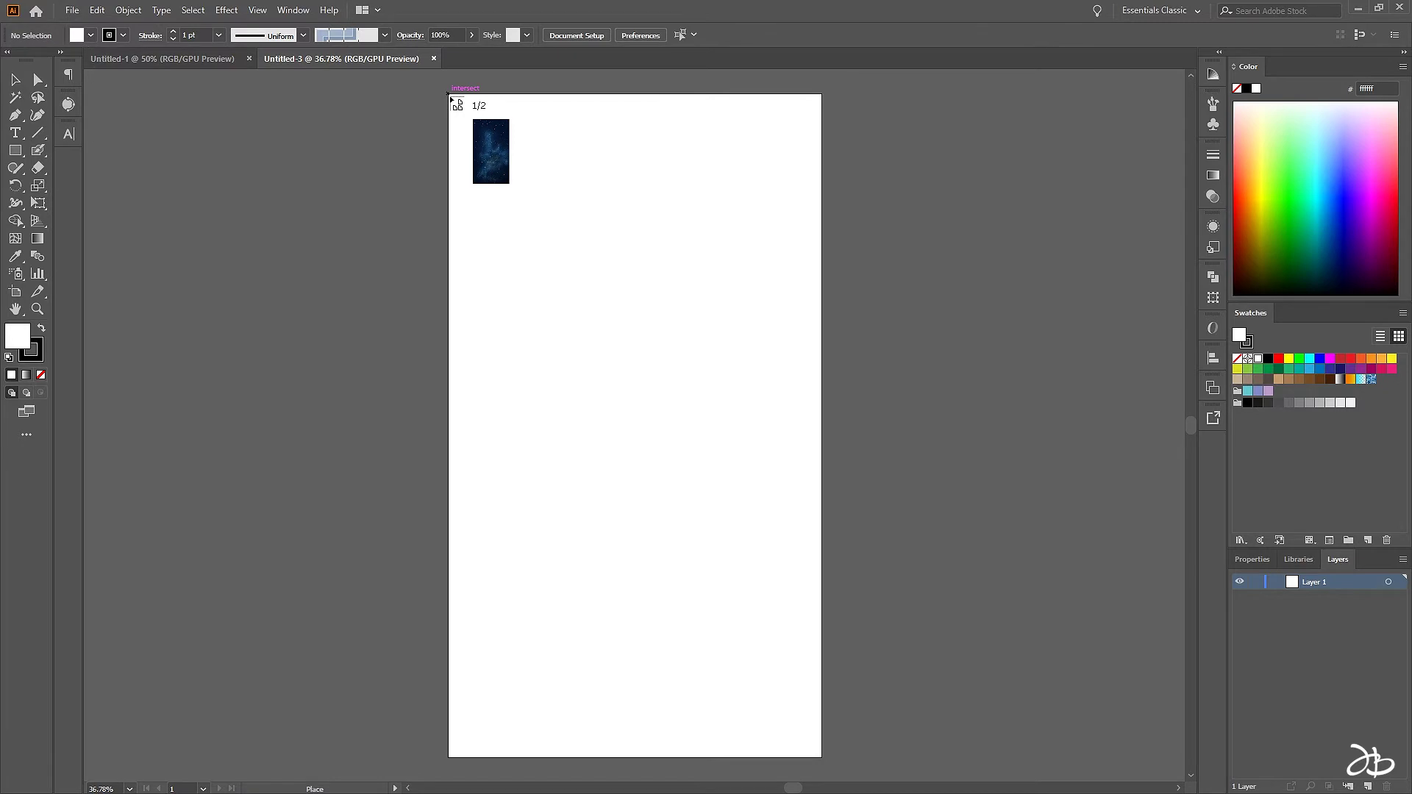
Place the starry background on the artboard and the model cutout at its left edge
left_click(451, 97)
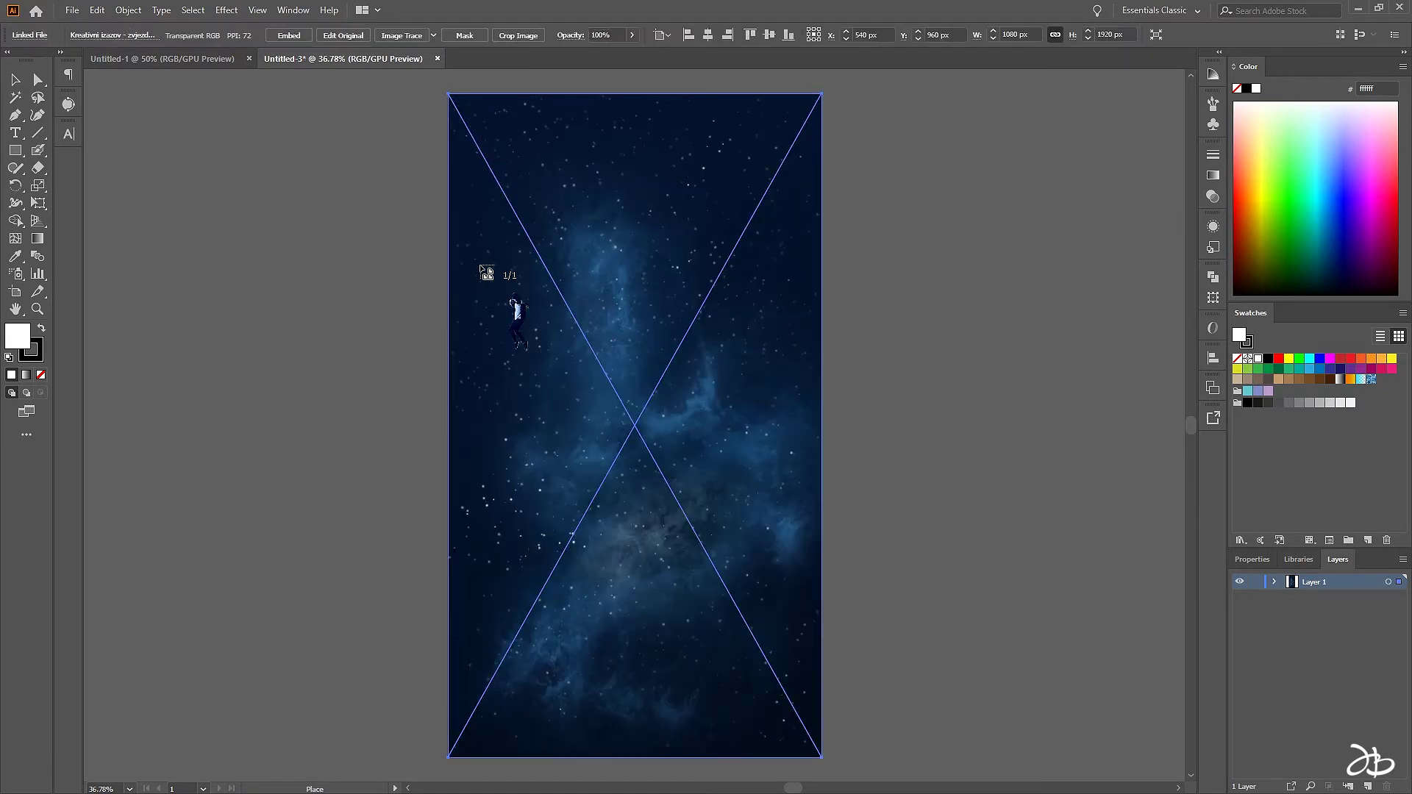
left_click(220, 270)
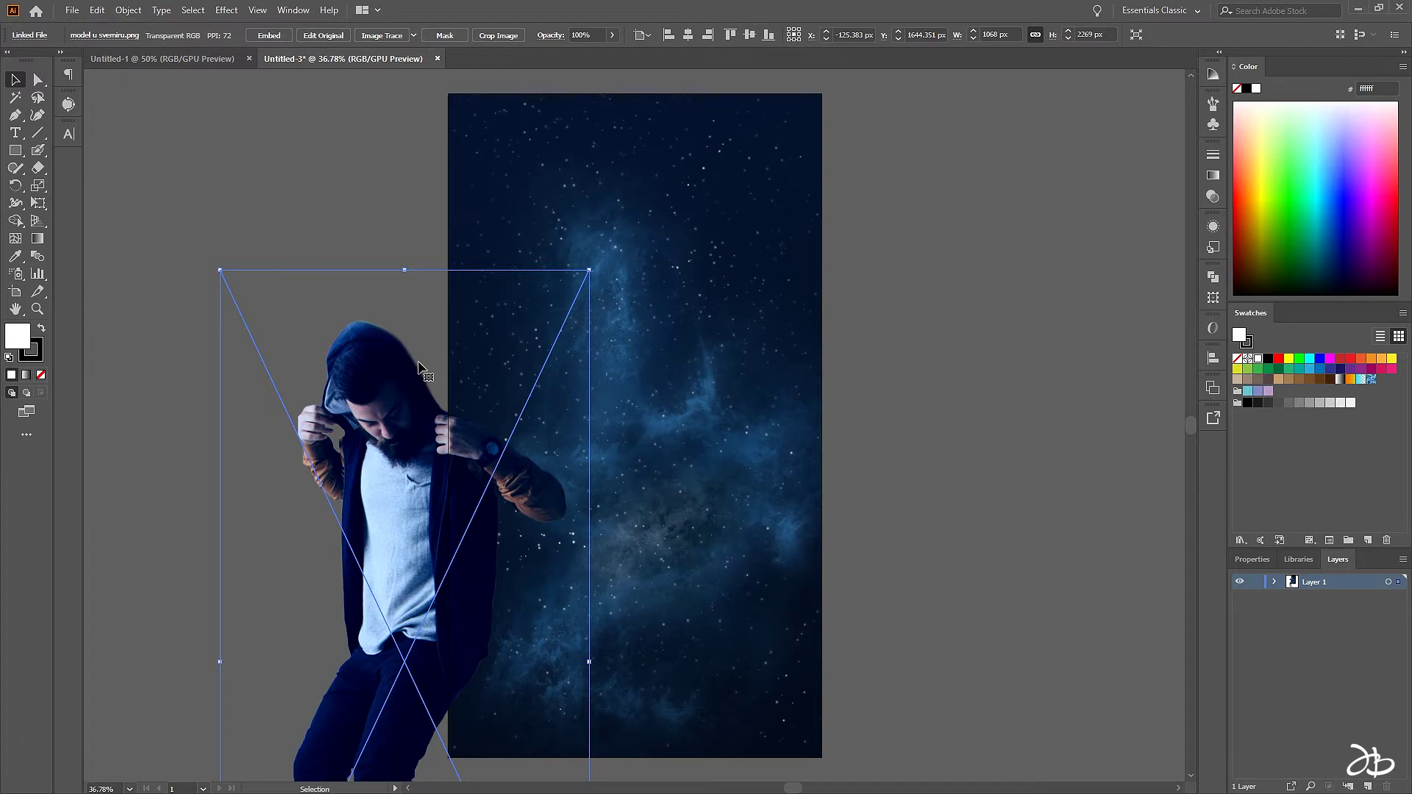
scroll(466, 392, "down", 4)
scroll(465, 392, "up", 2)
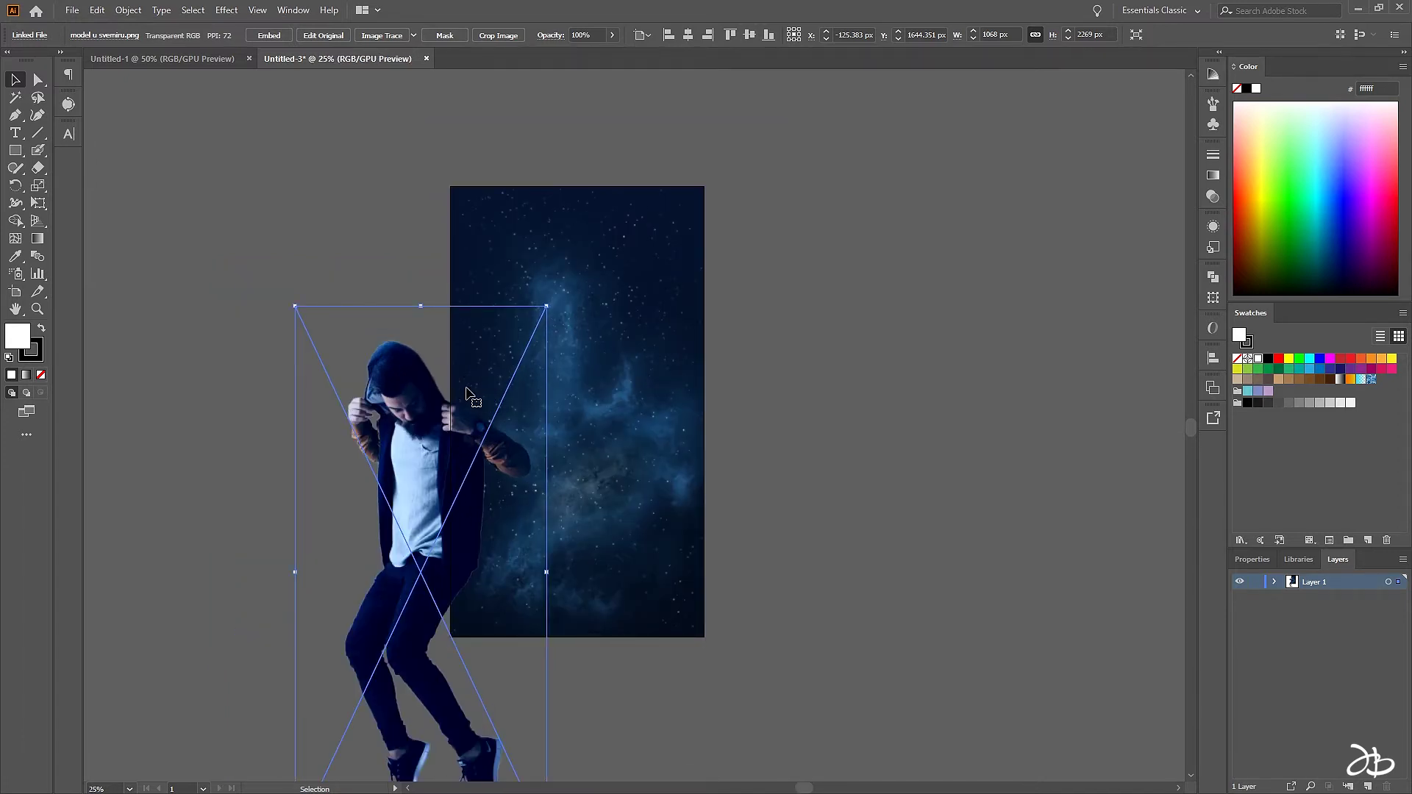
left_click_drag(465, 392, 545, 392)
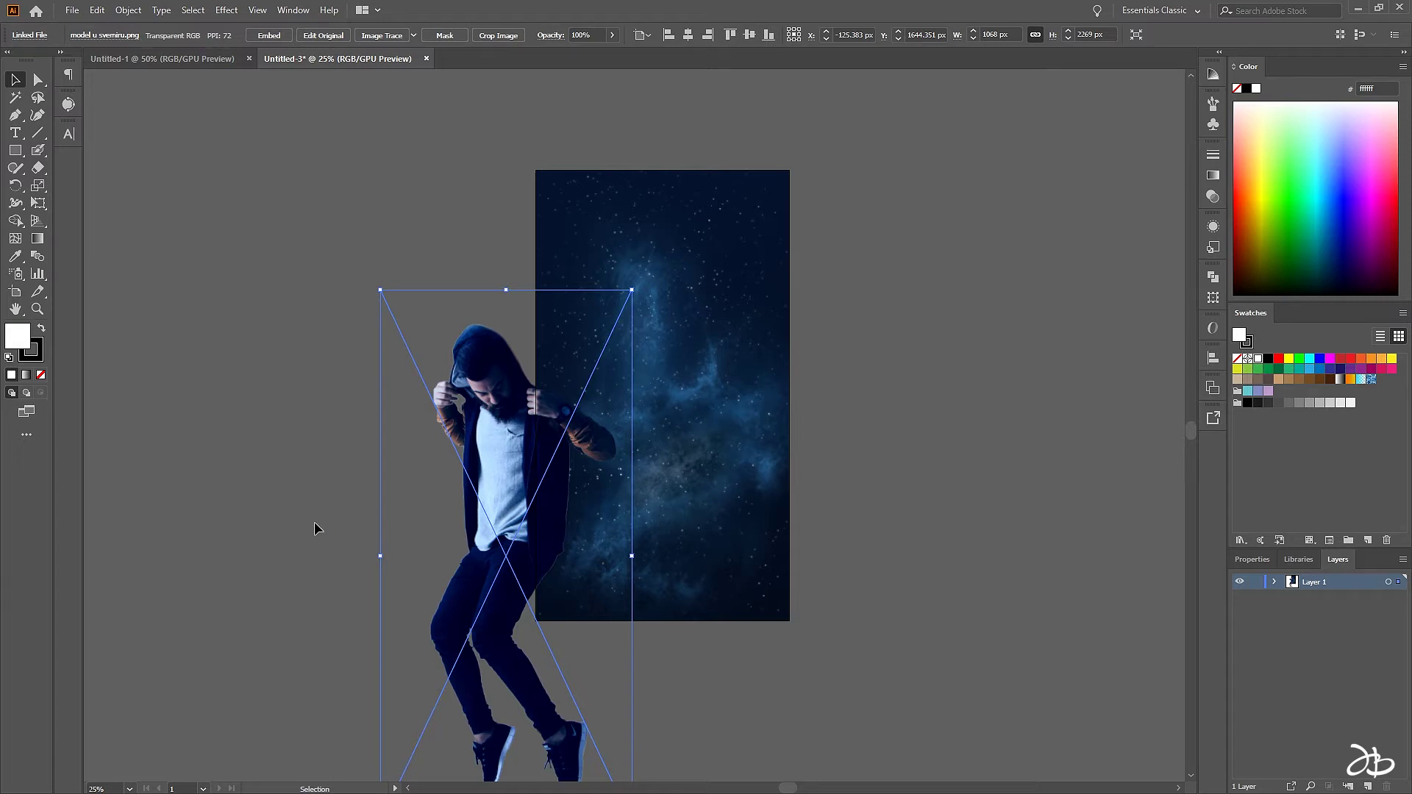
Fit the artboard in the window, then zoom out to 16.67% with nothing selected
left_click(129, 789)
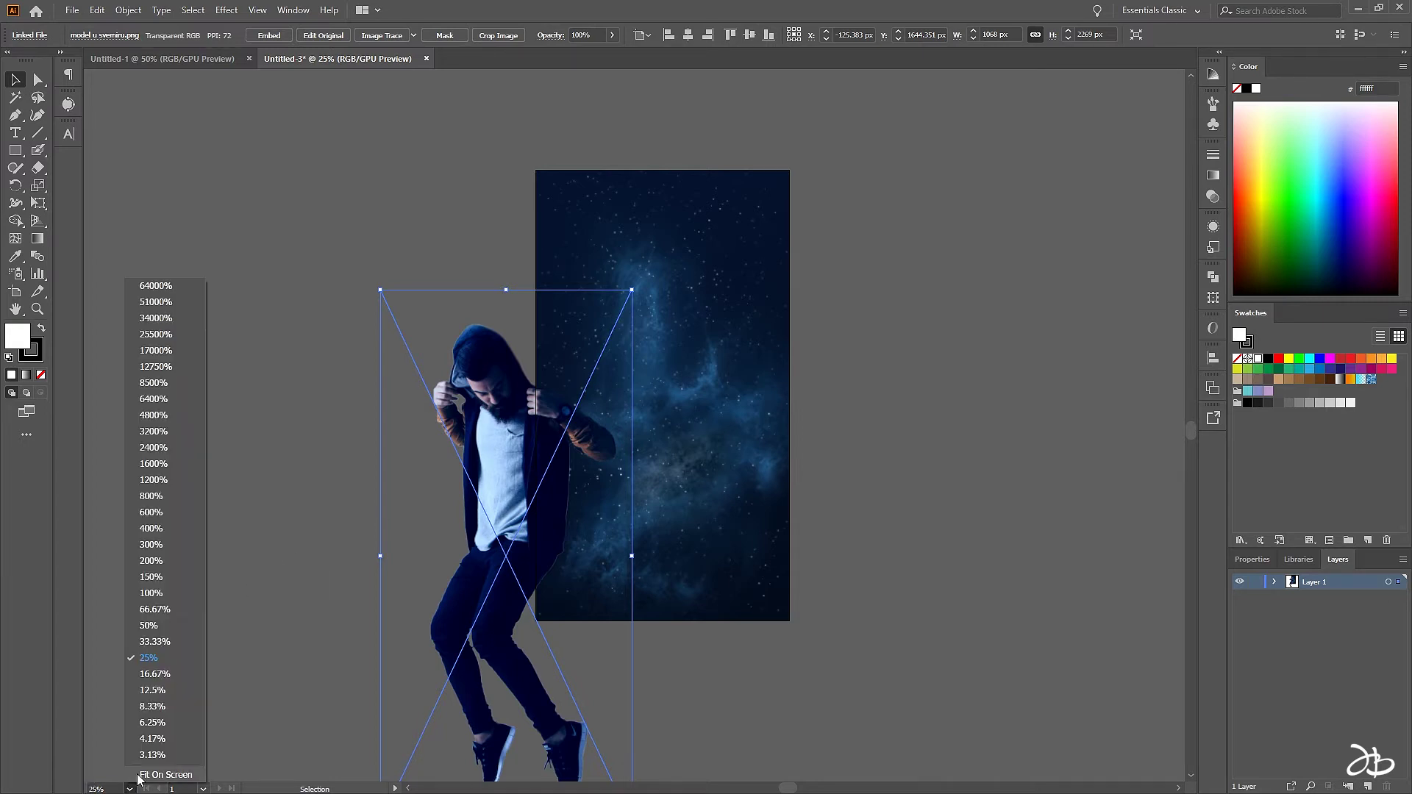
left_click(165, 775)
left_click(654, 425, "shift")
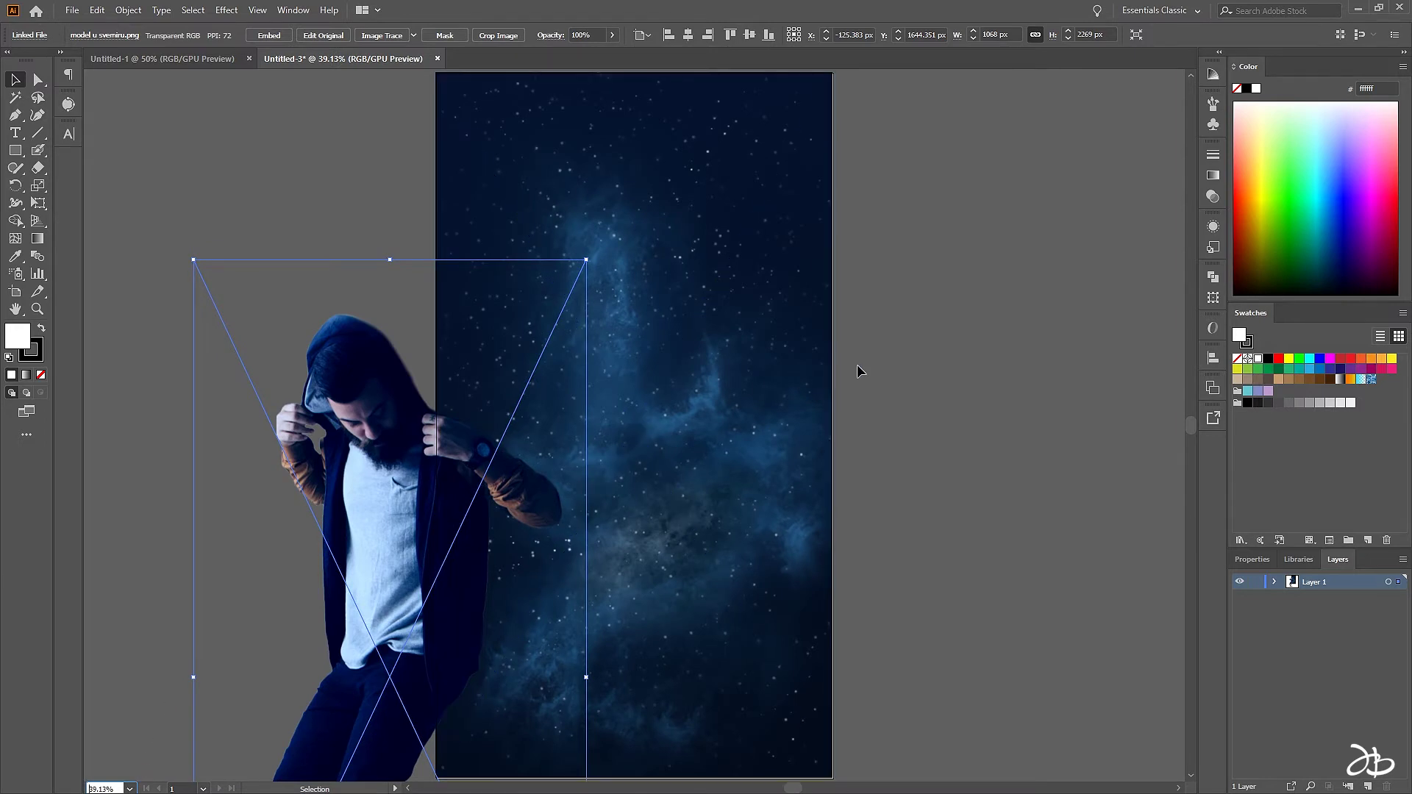
left_click(130, 788)
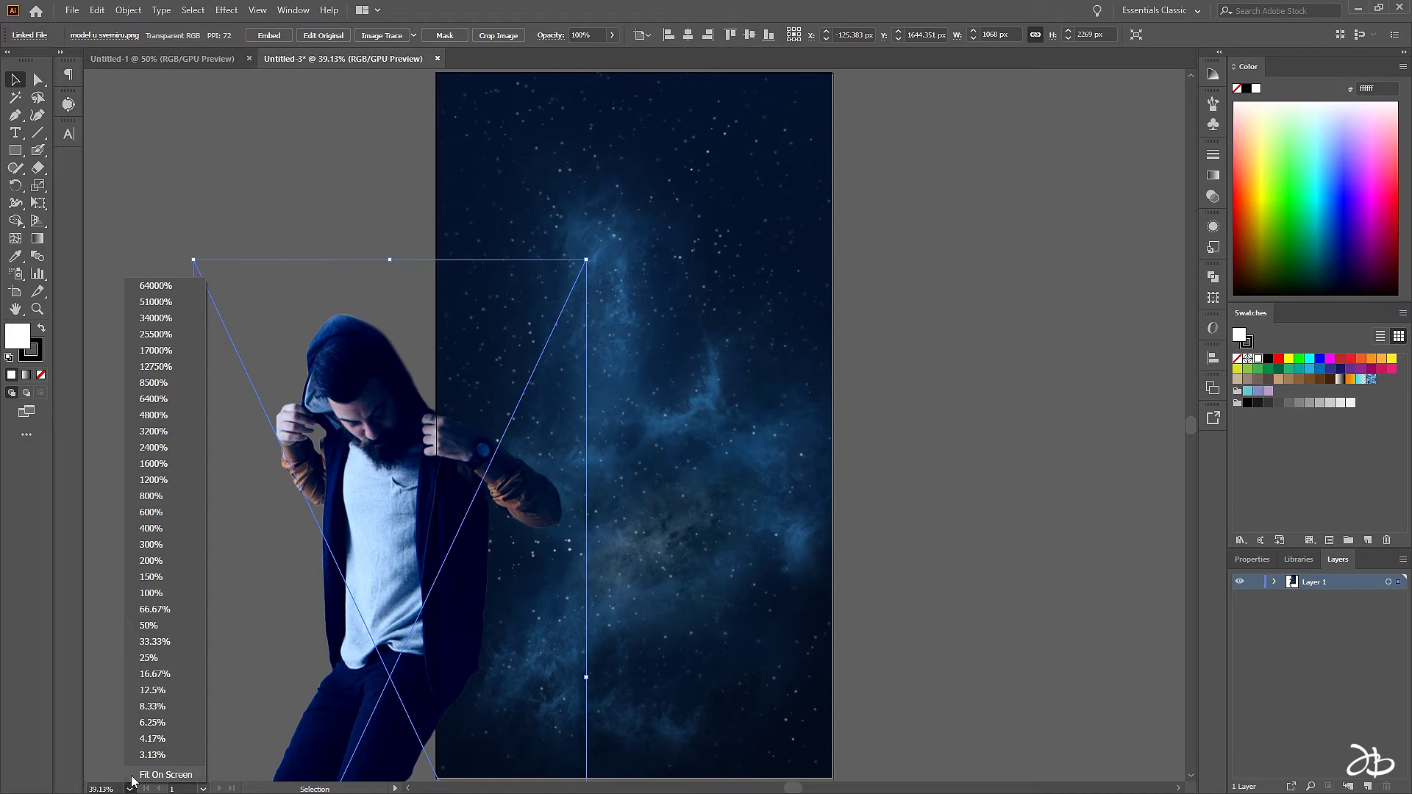
left_click(170, 672)
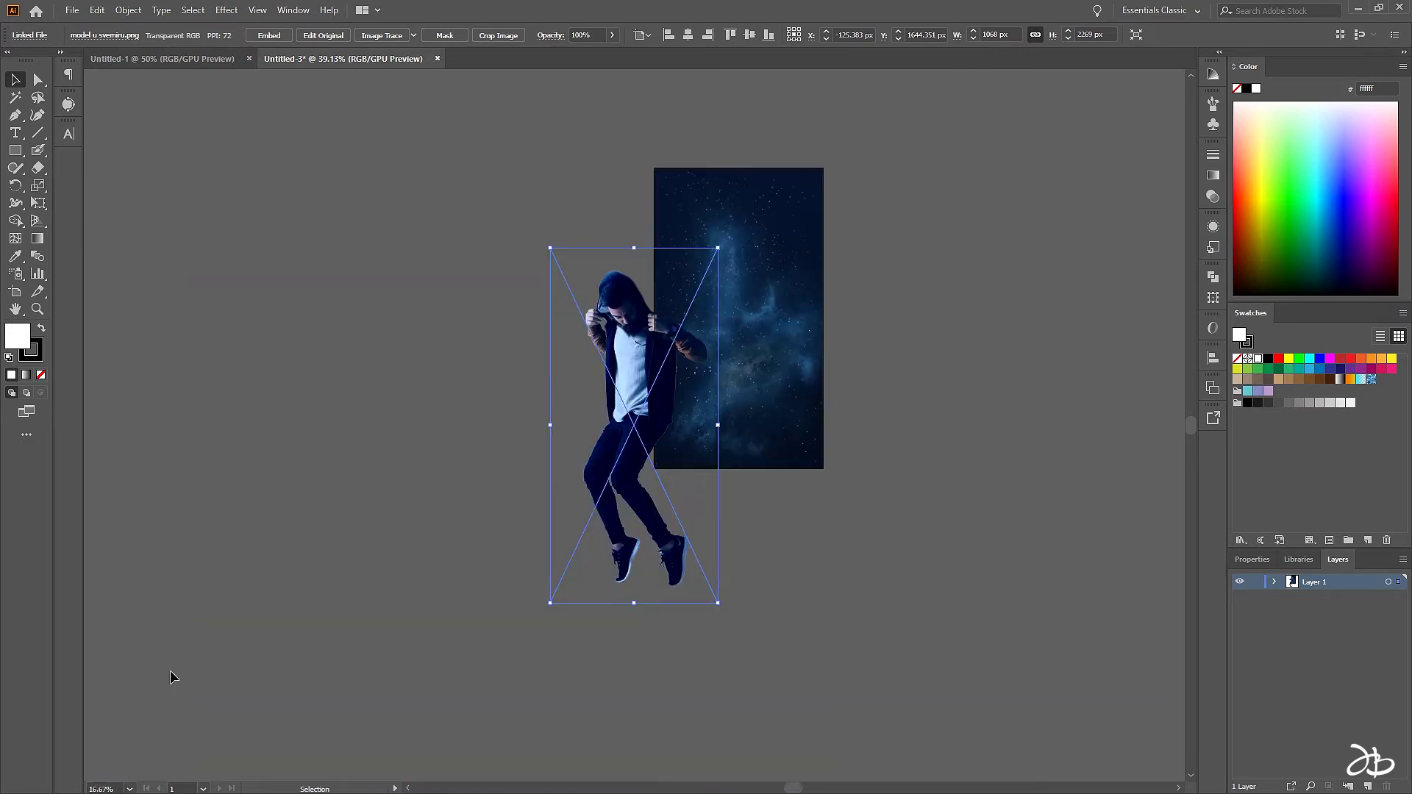
left_click(535, 367)
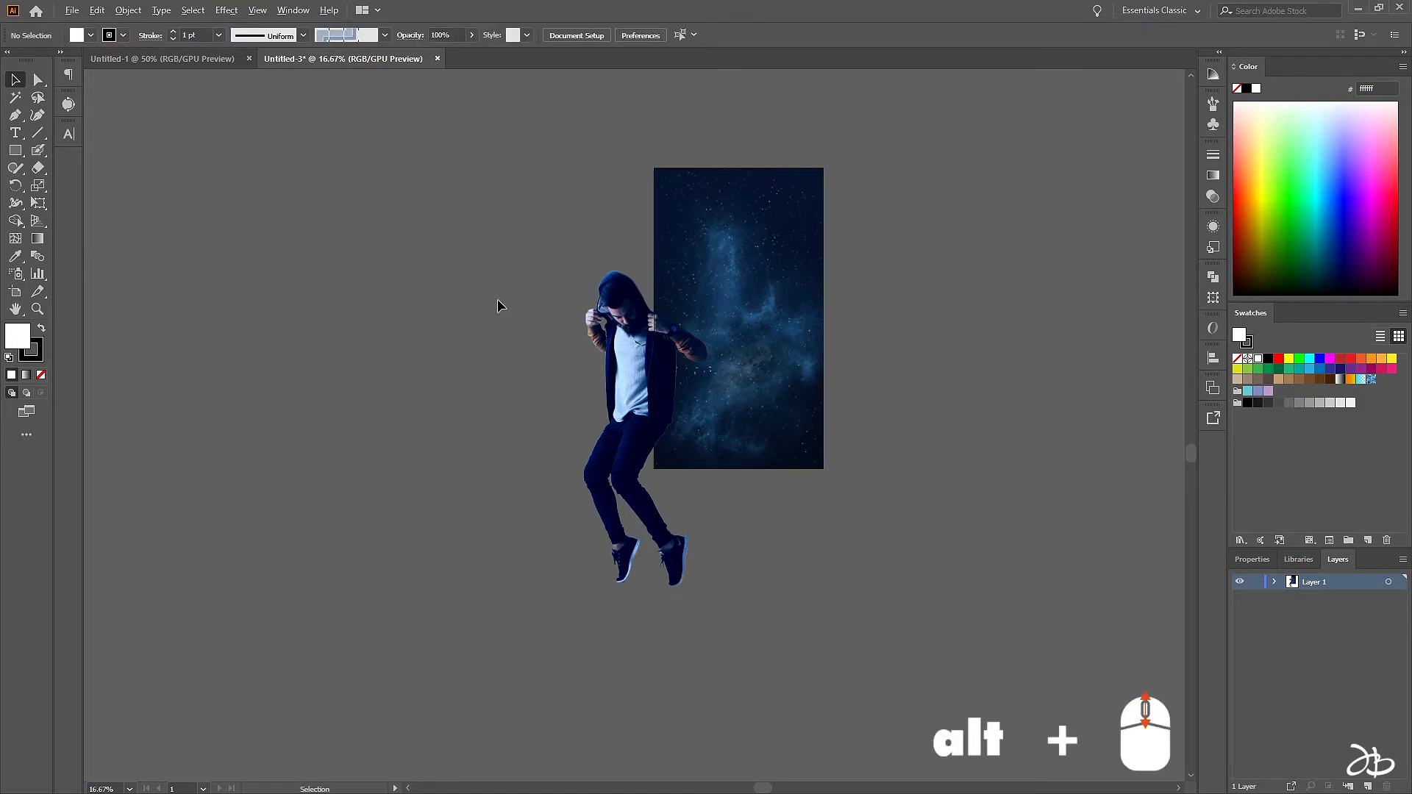
Drag the model cutout up and left, off the starry background artboard
scroll(498, 299, "up", 1, "alt")
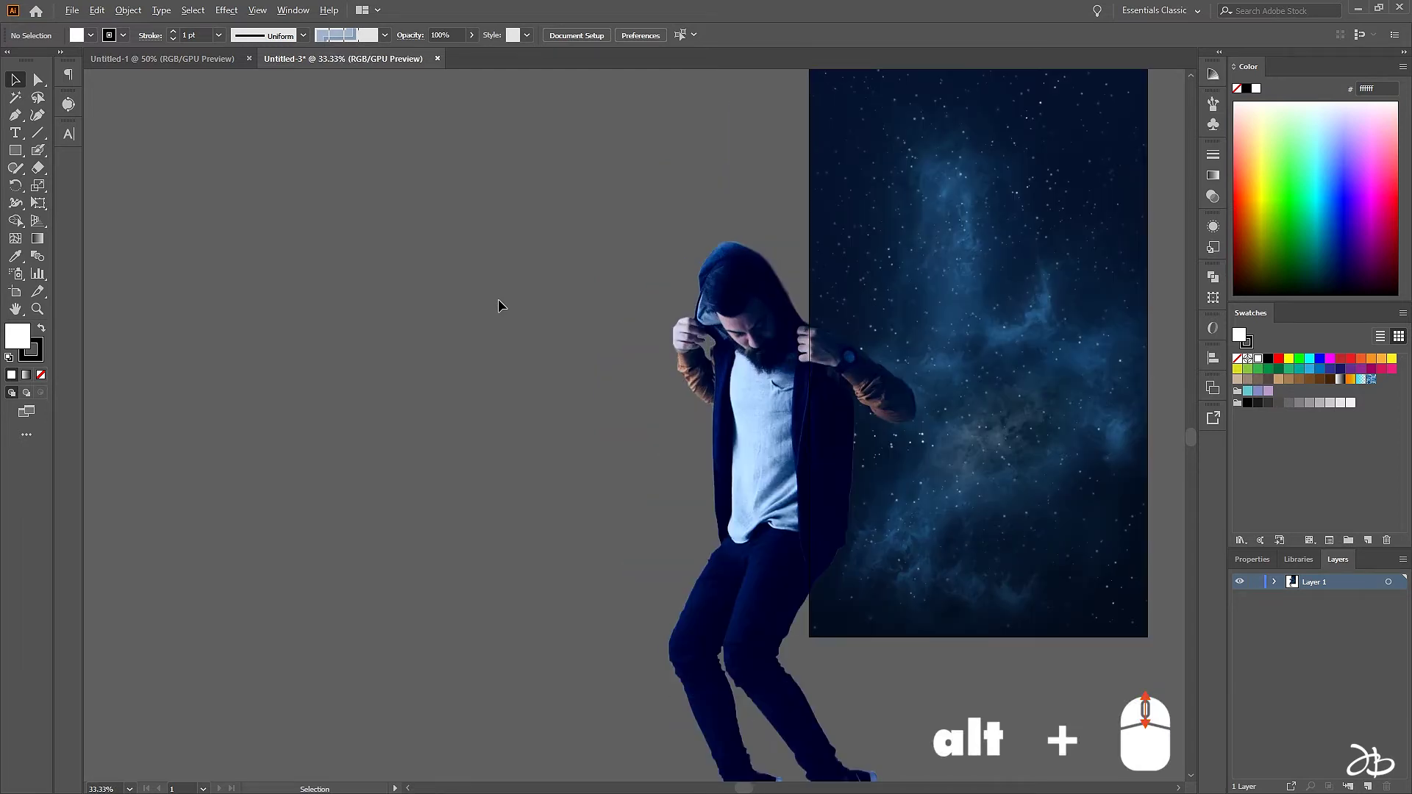
scroll(501, 300, "down", 1, "alt")
scroll(501, 300, "up", 1, "alt")
scroll(501, 301, "down", 1, "alt")
scroll(502, 300, "up", 2, "alt")
scroll(502, 300, "up", 1, "alt")
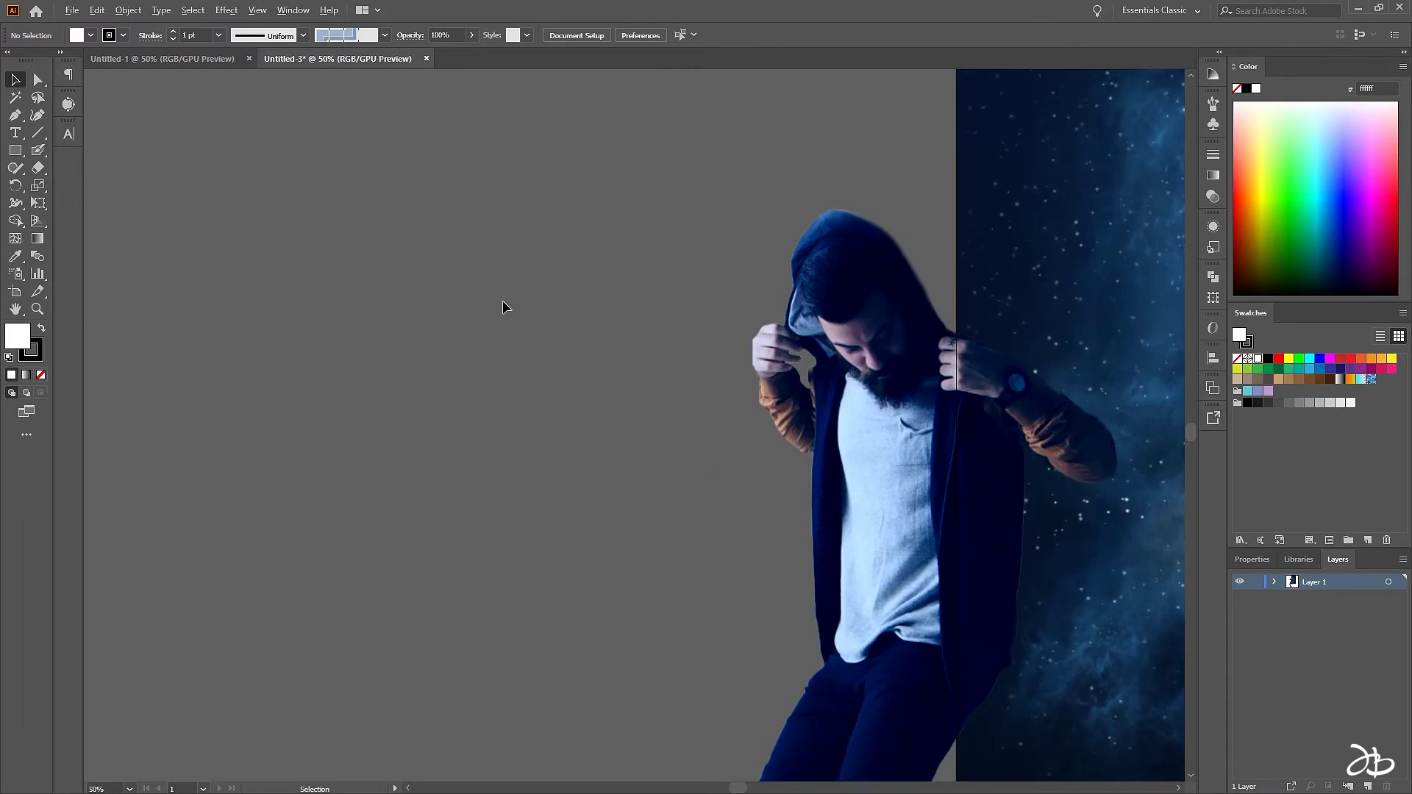
scroll(517, 300, "down", 1, "alt")
left_click_drag(589, 293, 463, 324)
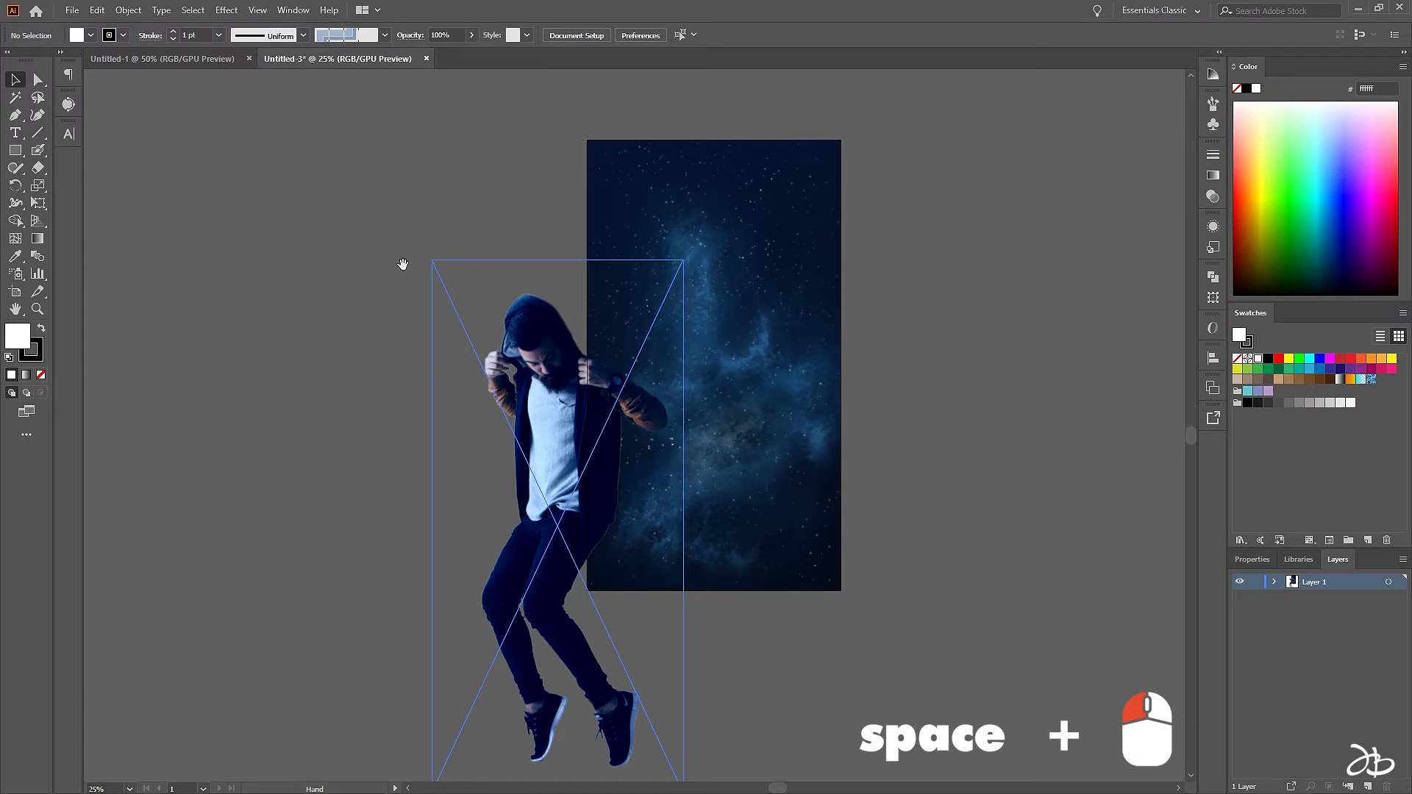
mouse_move(481, 218)
left_mouse_down()
mouse_move(346, 291)
mouse_move(392, 243)
mouse_move(492, 218)
mouse_move(357, 255)
mouse_move(391, 193)
mouse_move(370, 272)
mouse_move(345, 269)
left_mouse_up()
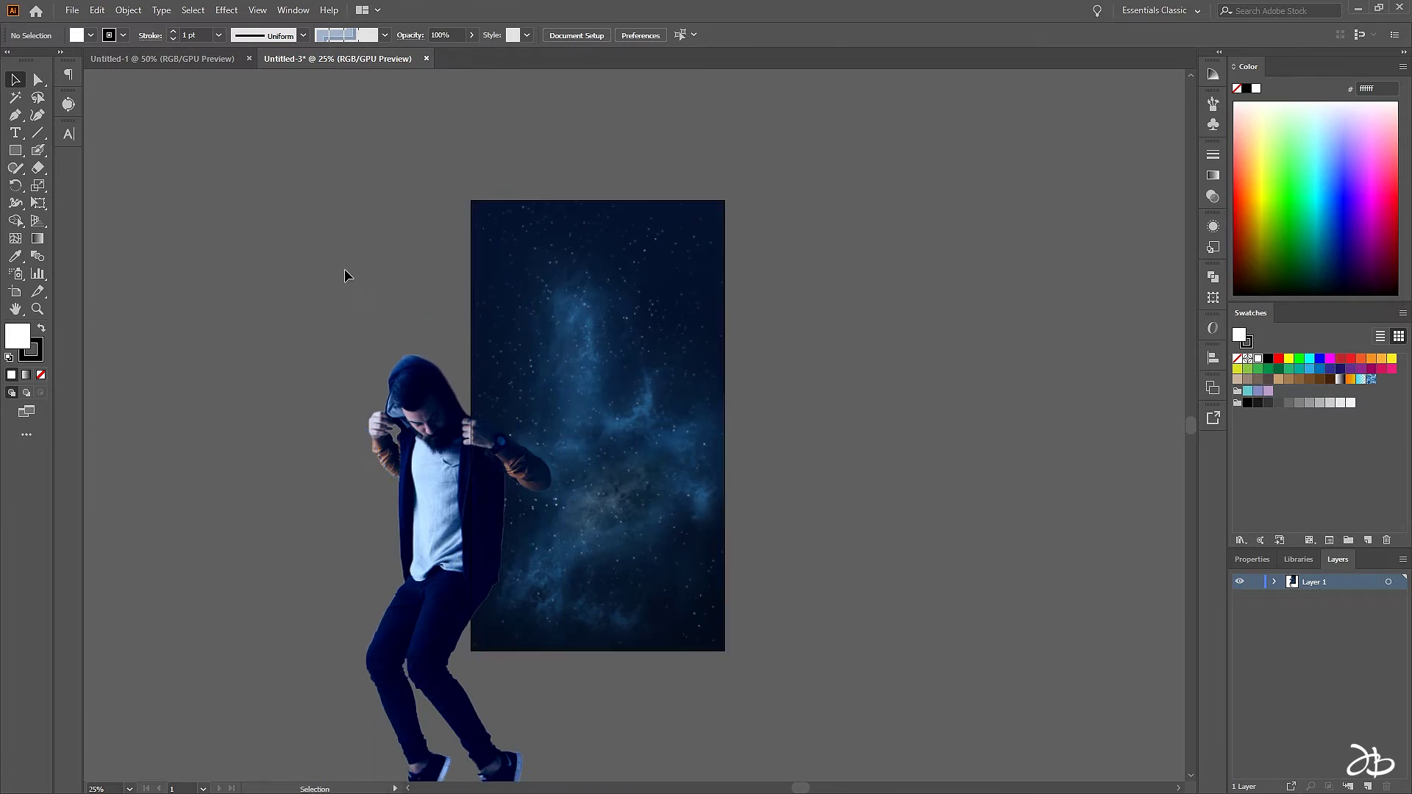
left_click(404, 339)
left_click_drag(458, 513, 344, 363)
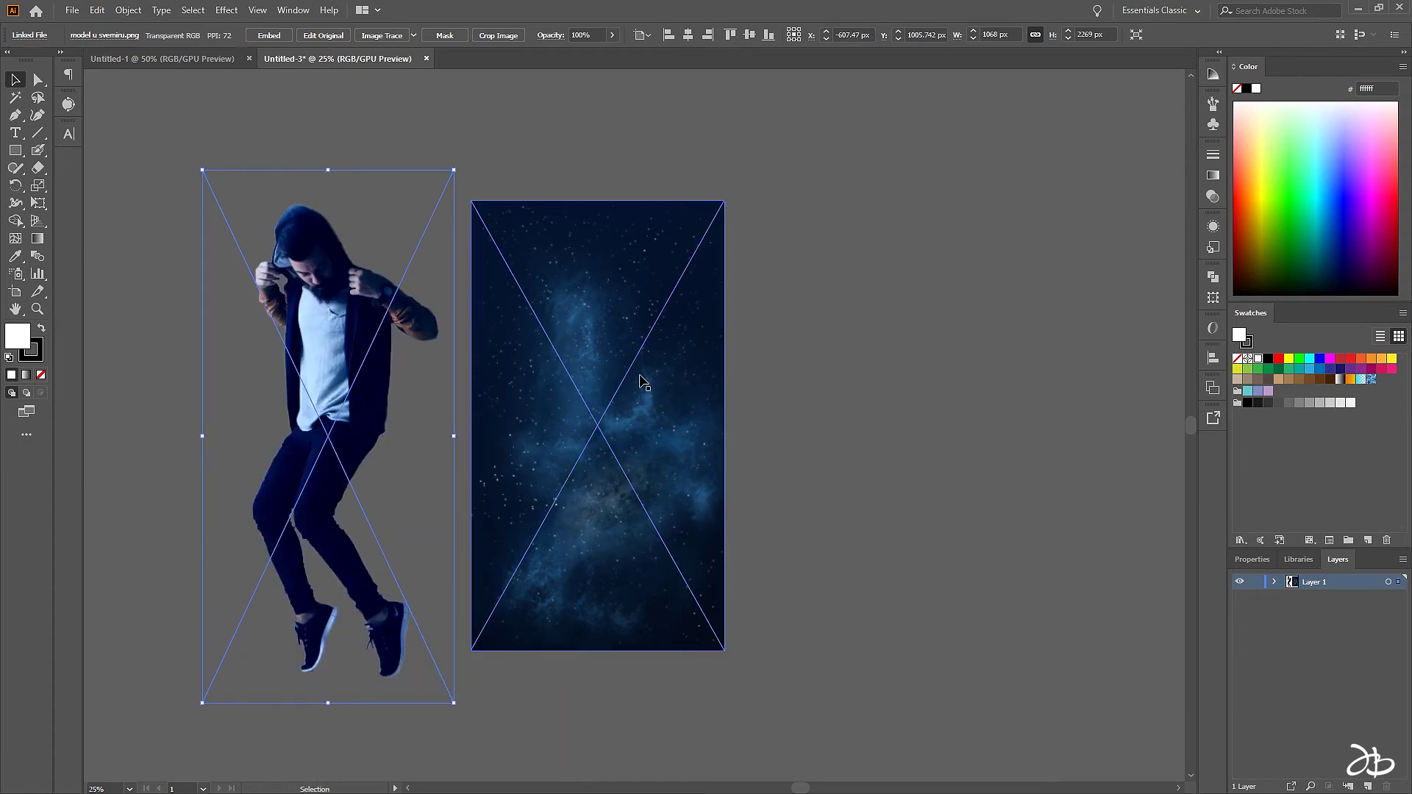
left_click(794, 397)
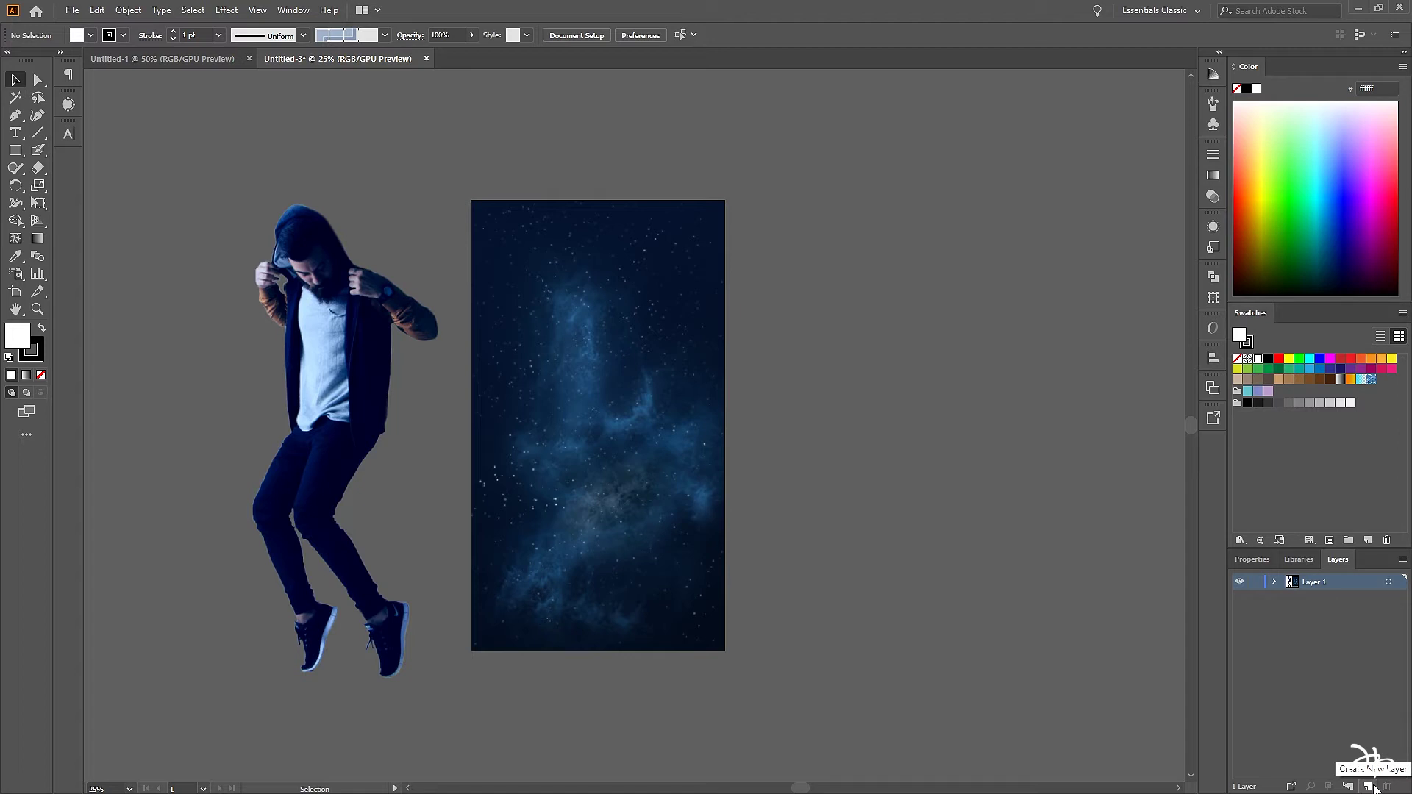
Add Layer 2 above Layer 1 and make Layer 2 the active layer
left_click(1370, 787)
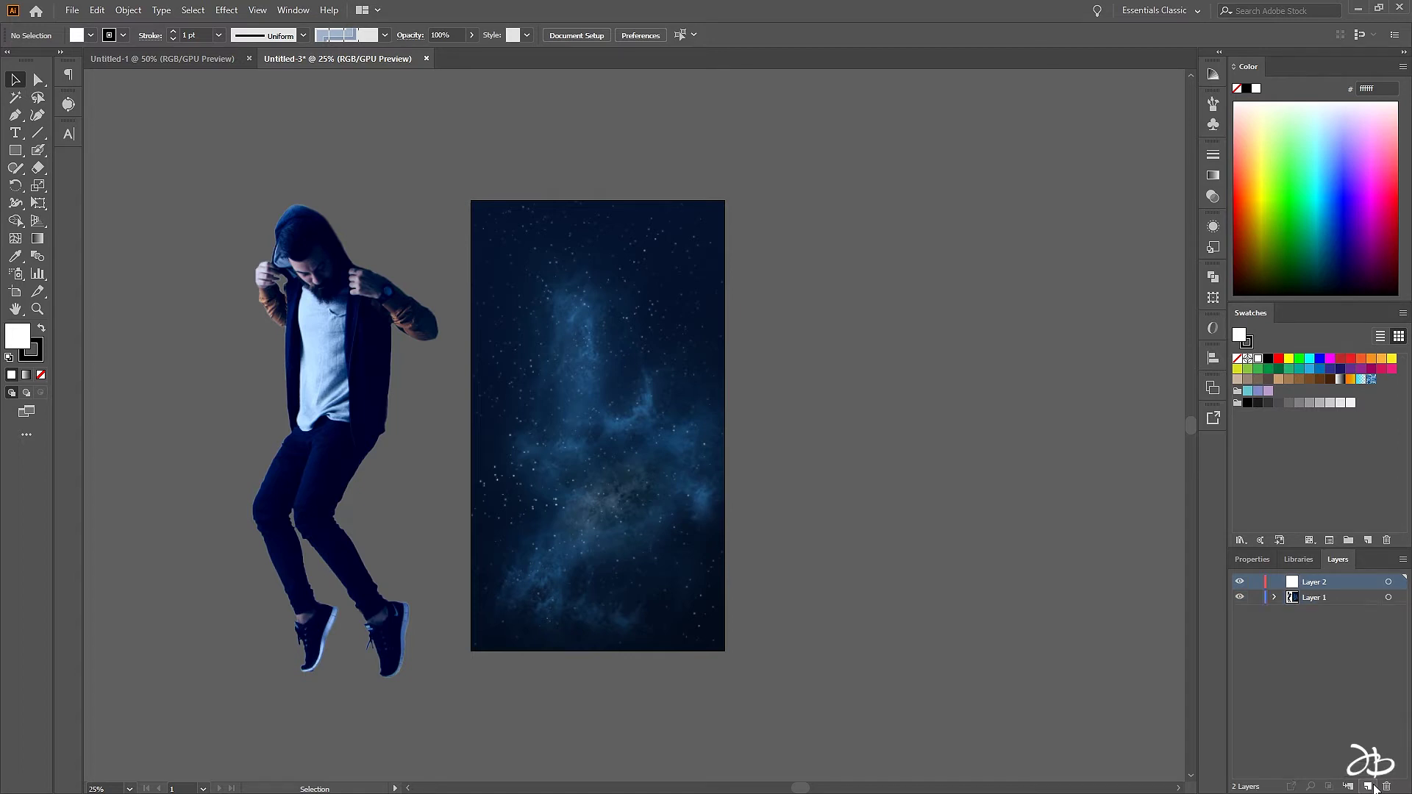
left_click(1337, 603)
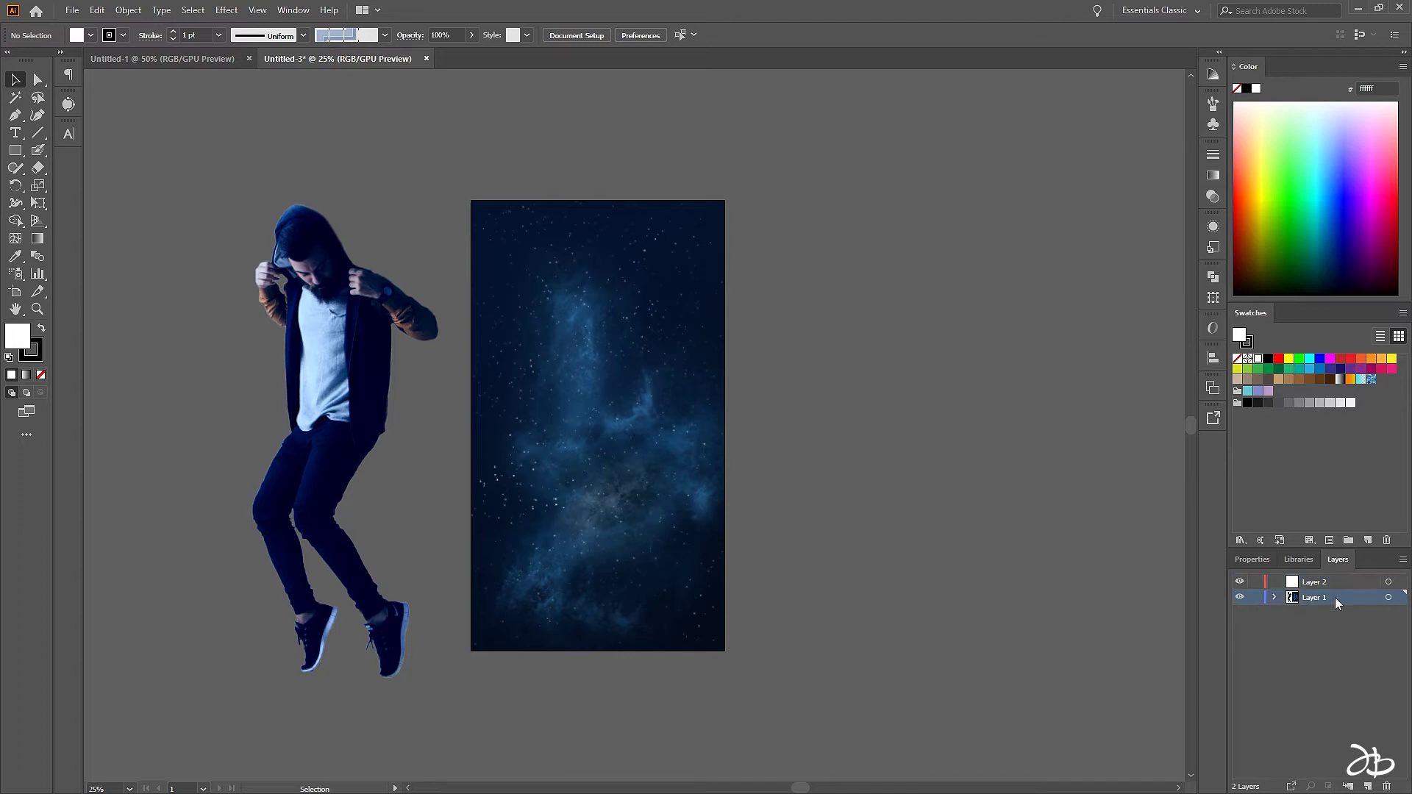
left_click(1342, 582)
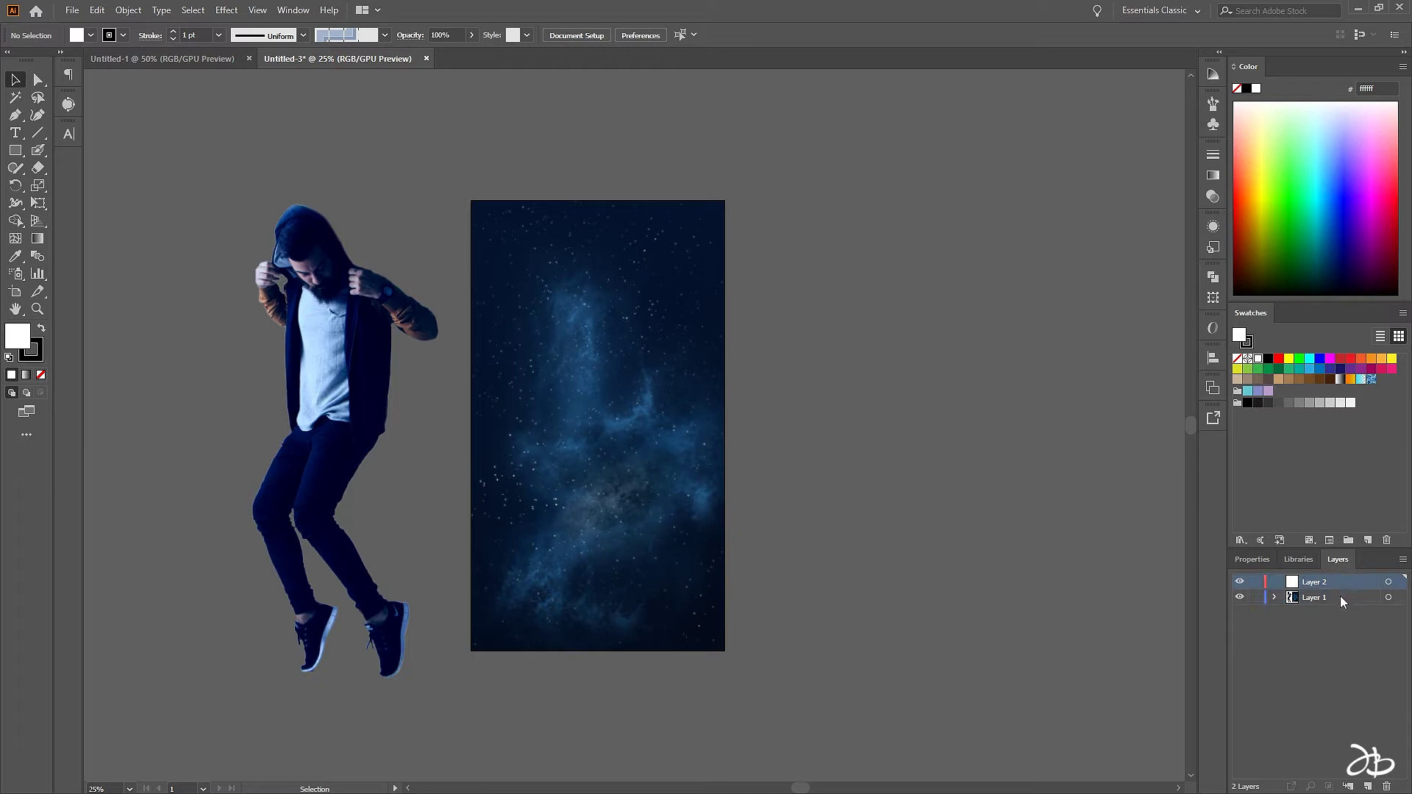
left_click(1340, 597)
Draw a 100 × 100 px white square and move it into the artboard's top-left corner
scroll(495, 209, "up", 1)
scroll(495, 213, "up", 1)
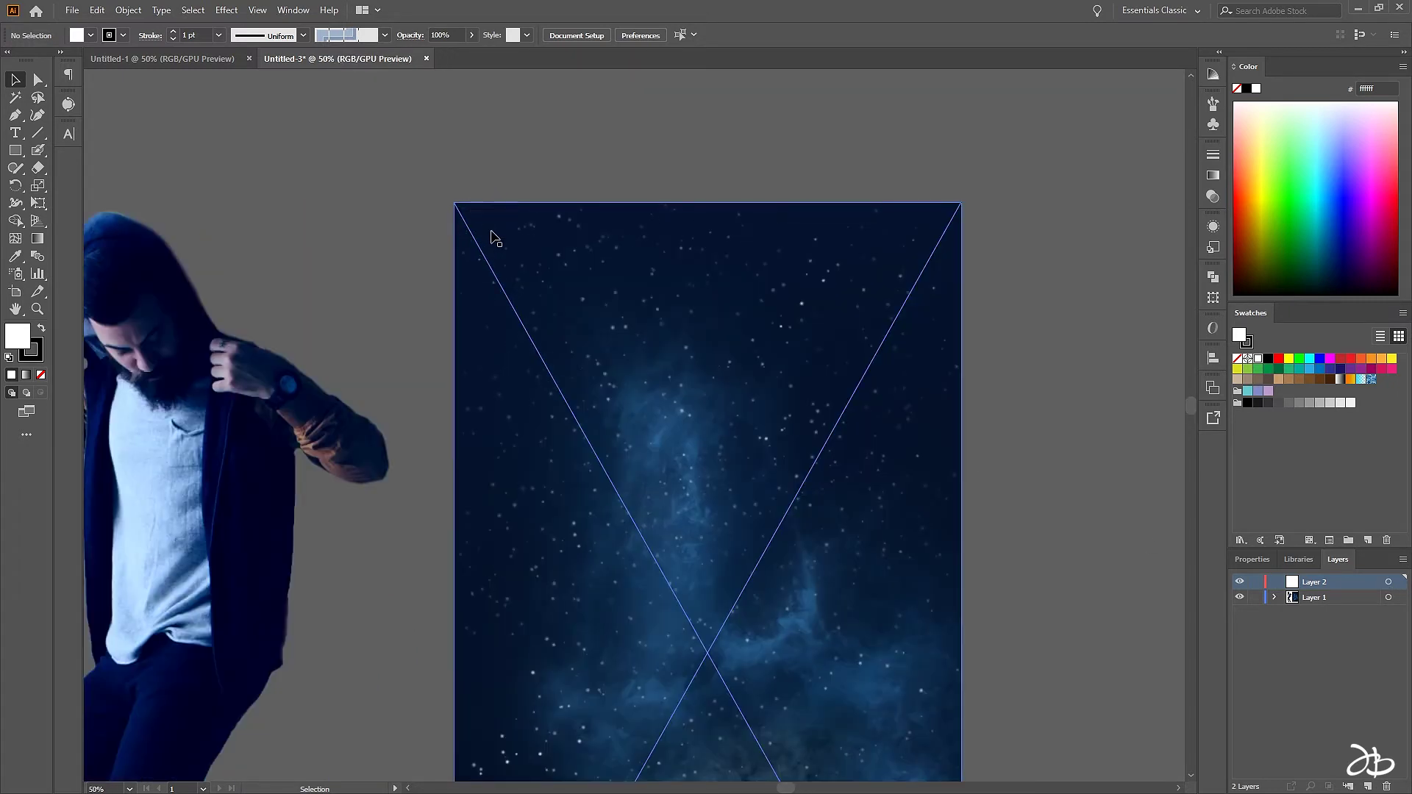
scroll(470, 346, "down", 1)
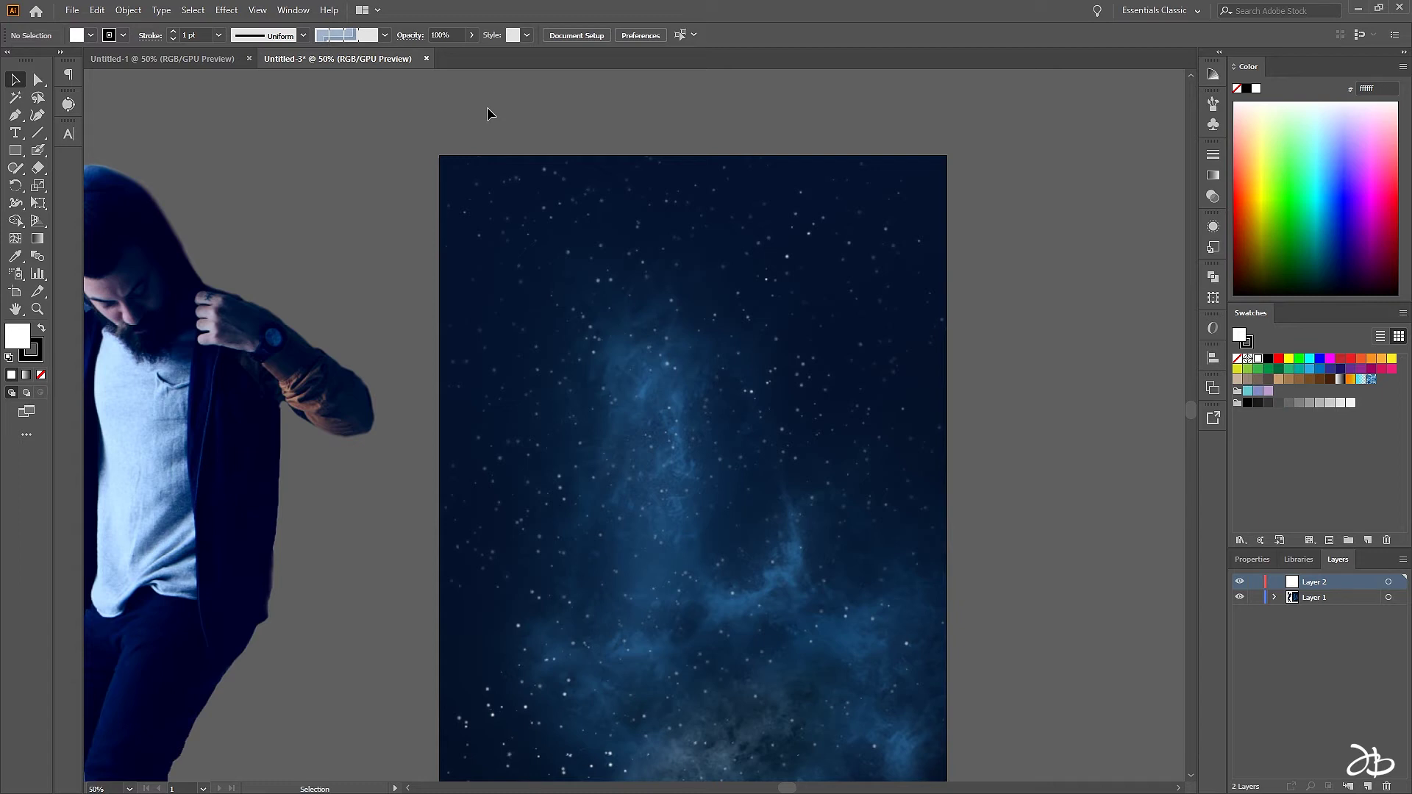
left_click(15, 151)
left_click(597, 313)
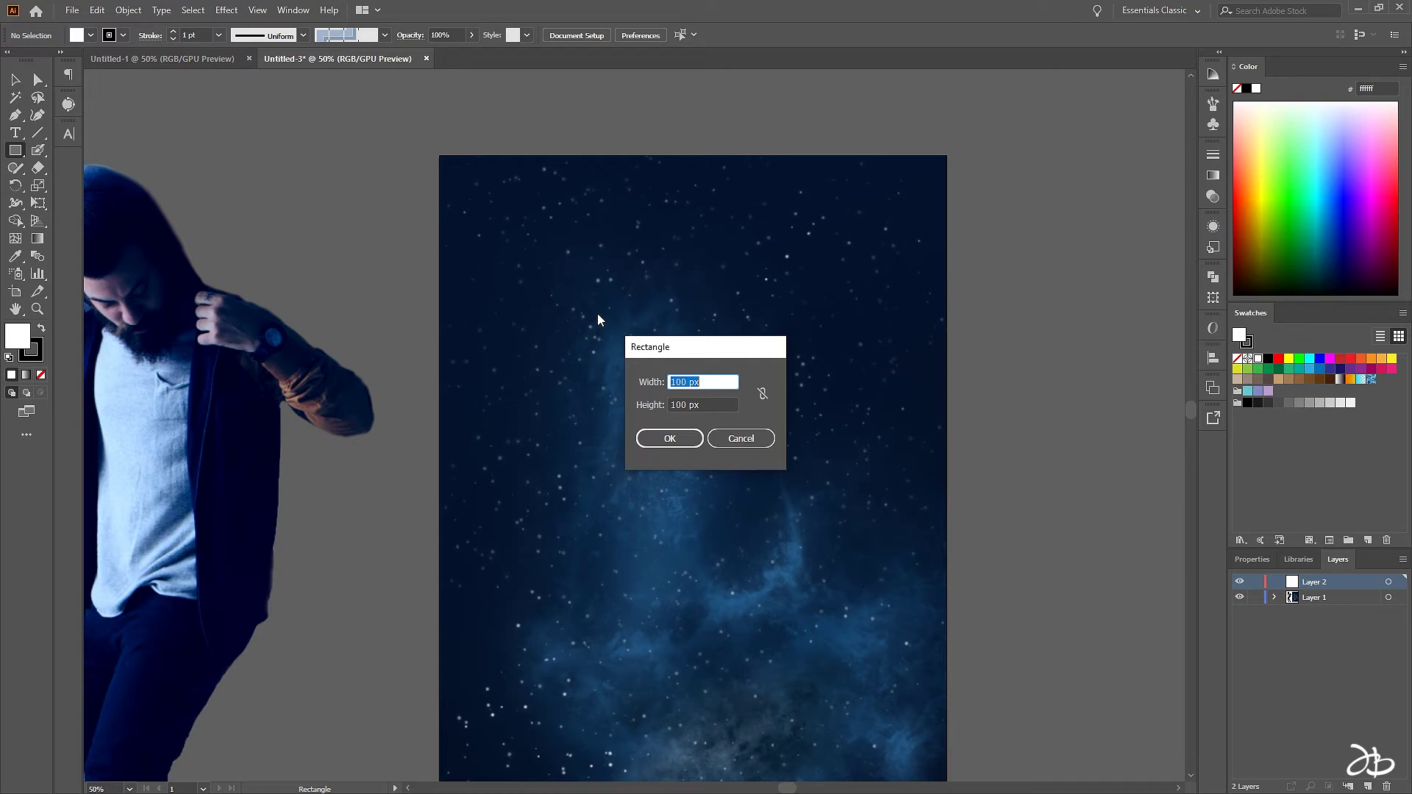
left_click(691, 438)
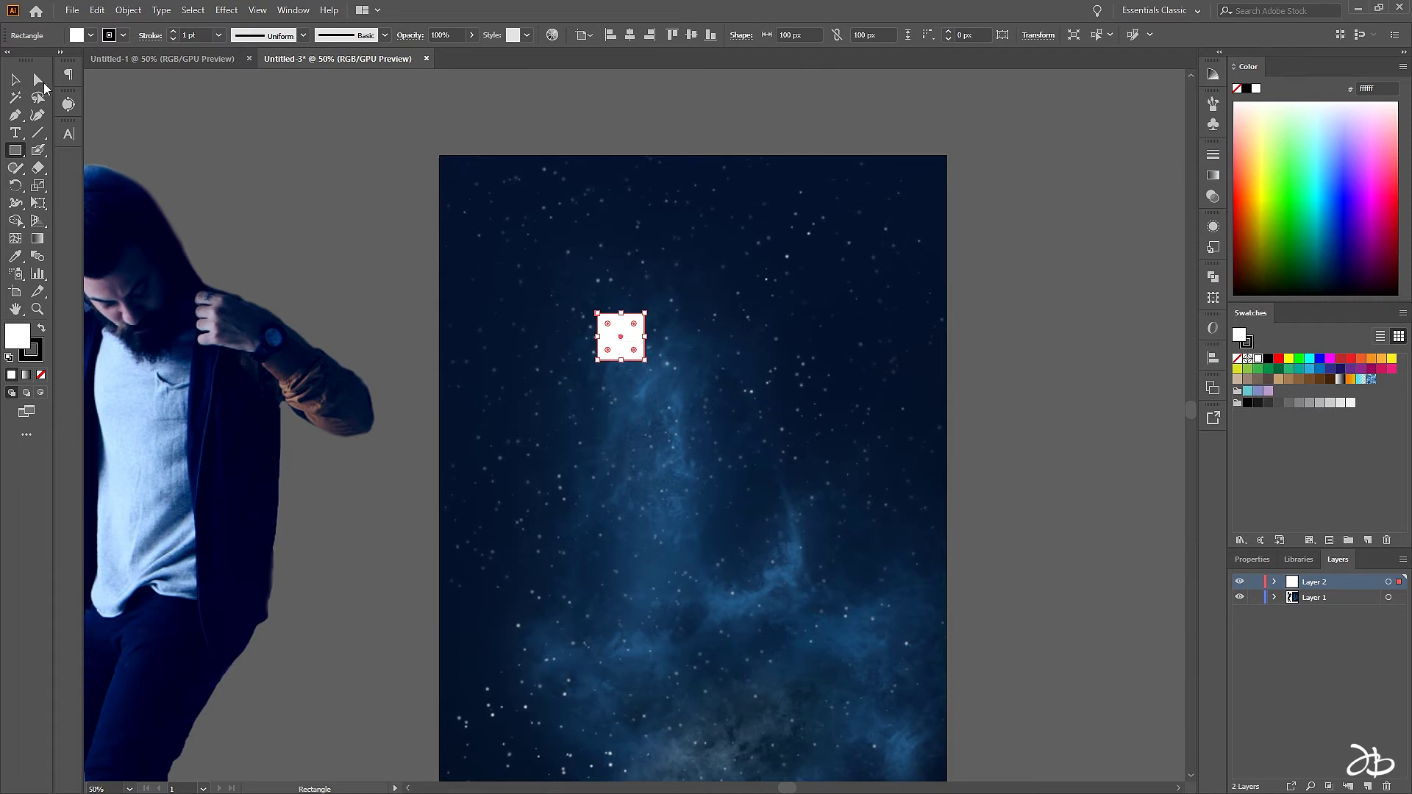
left_click(17, 81)
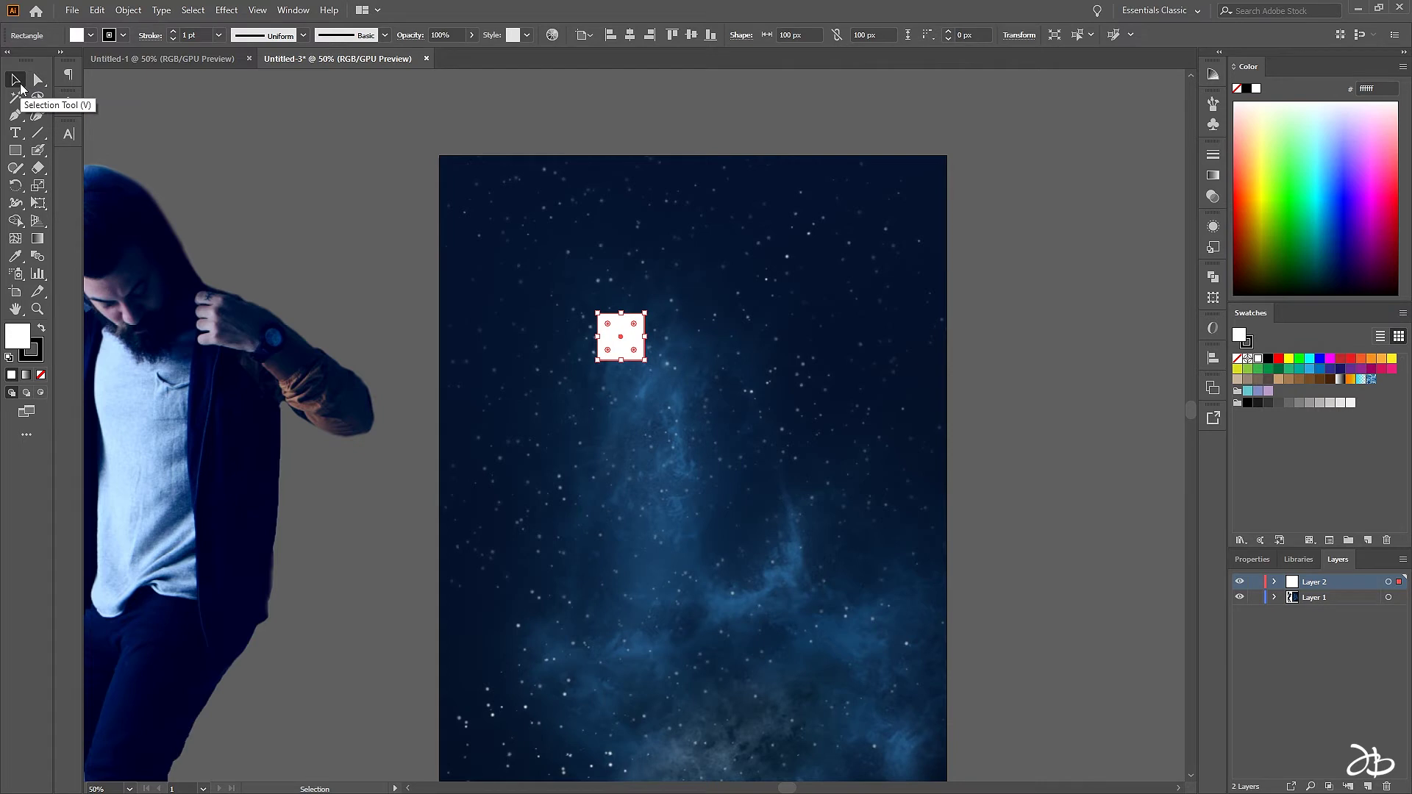
left_click_drag(620, 342, 463, 180)
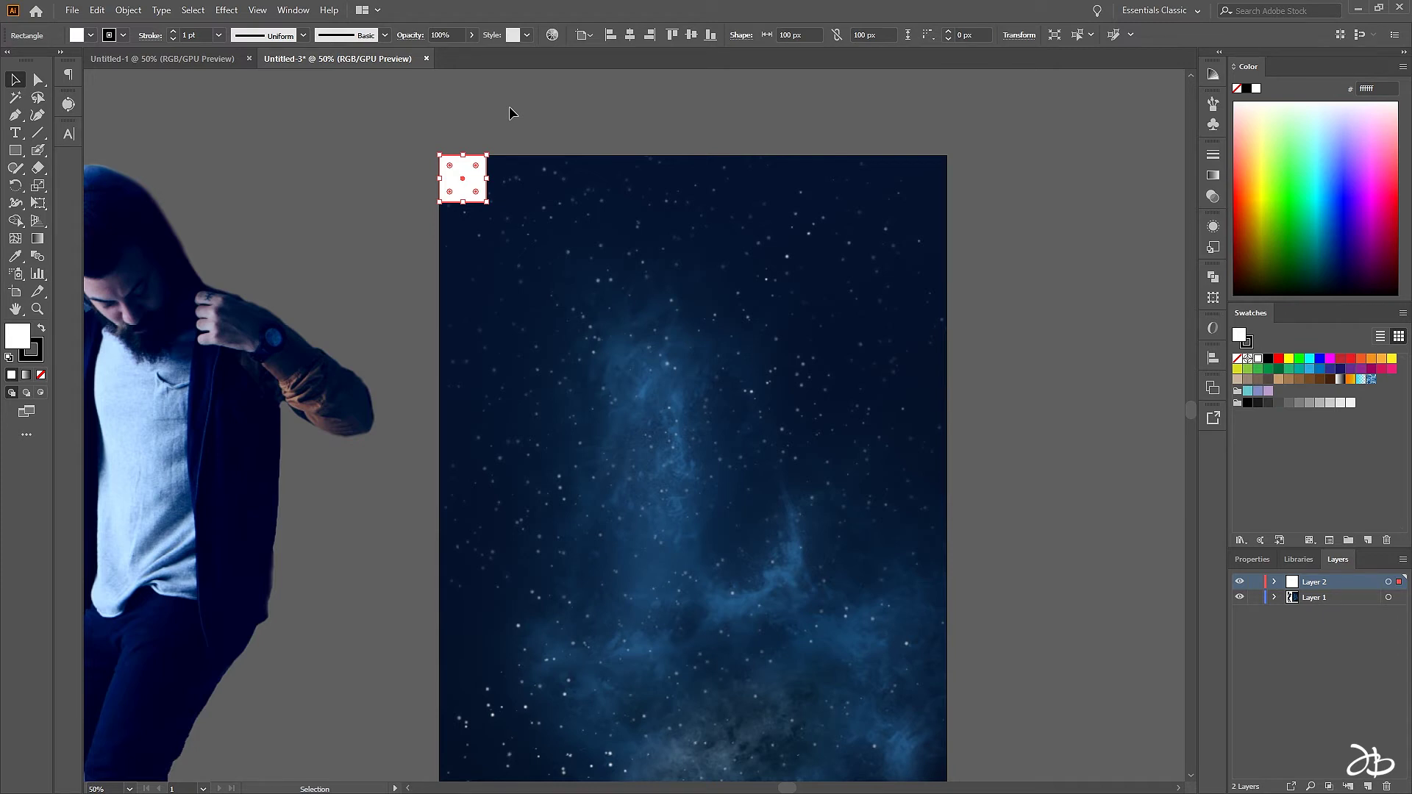
left_click(512, 110)
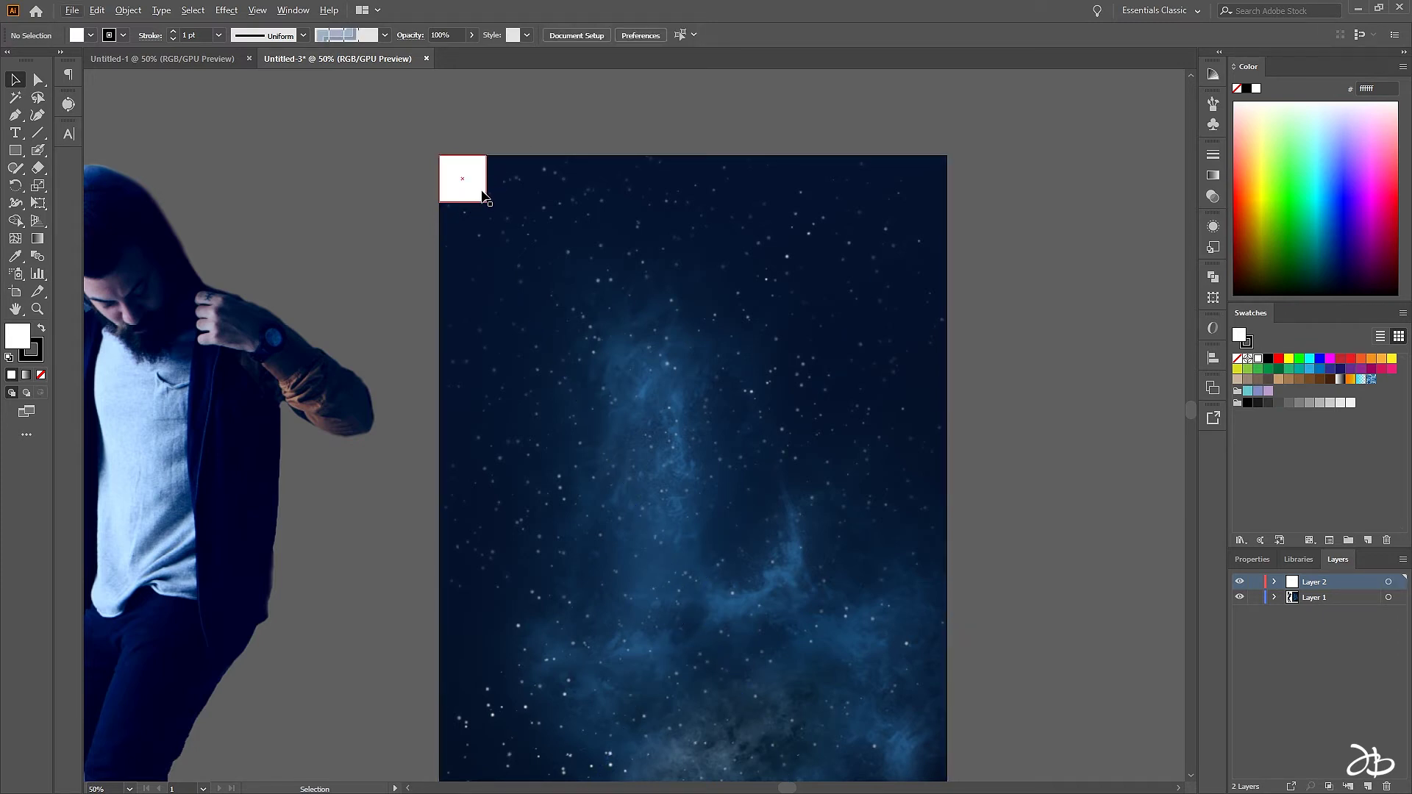
Add a second 100 px white square in the artboard's bottom-right corner
scroll(394, 182, "down", 1)
scroll(788, 228, "down", 1)
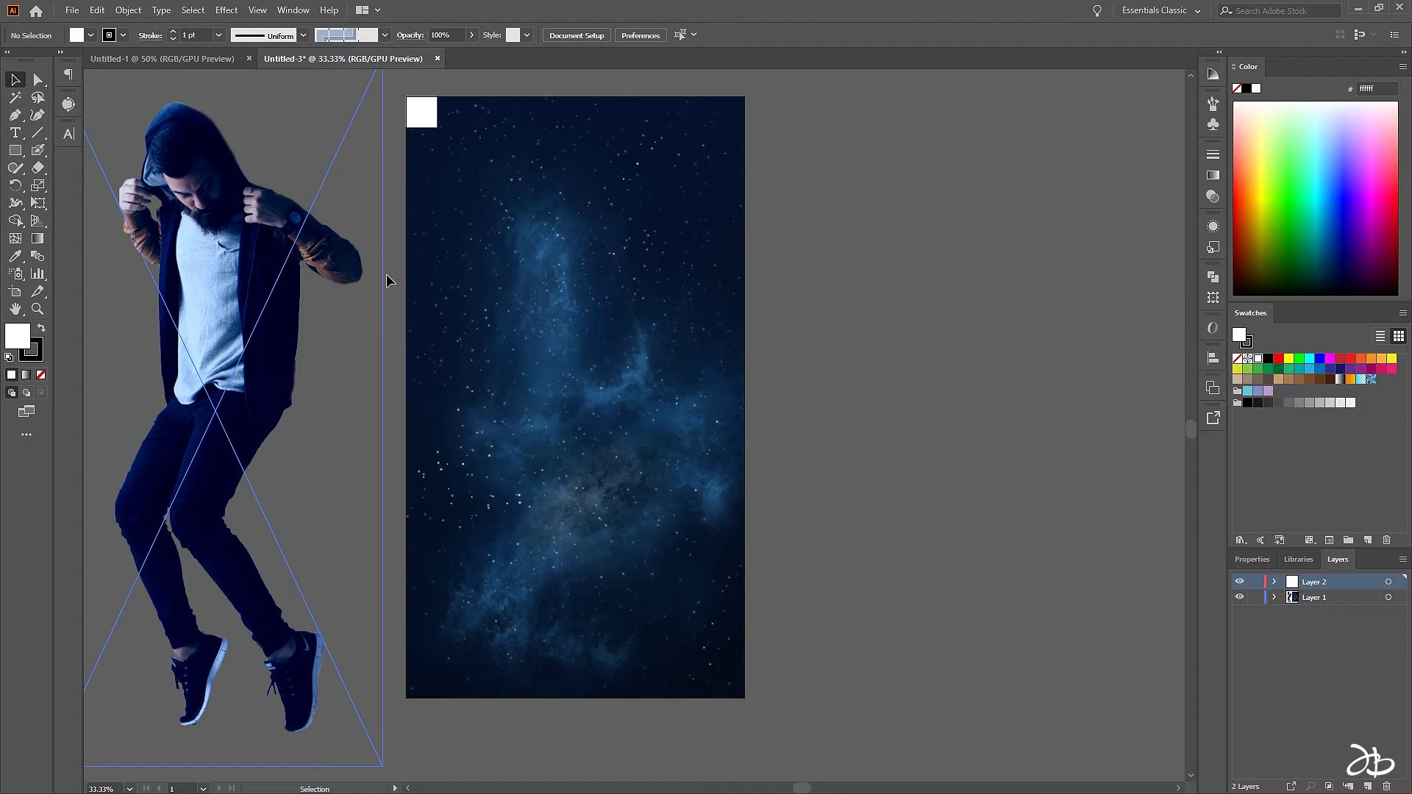
left_click(421, 115)
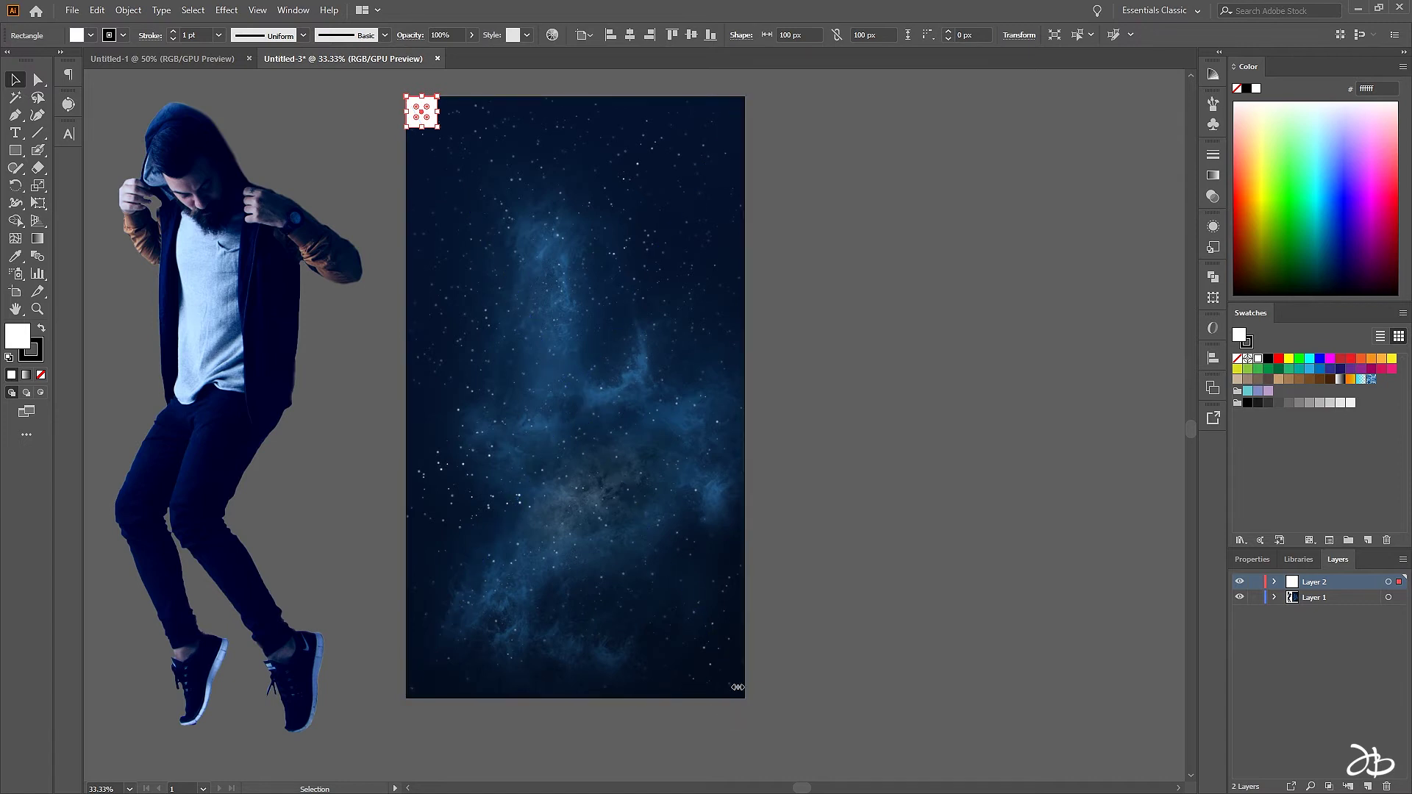
left_click(16, 151)
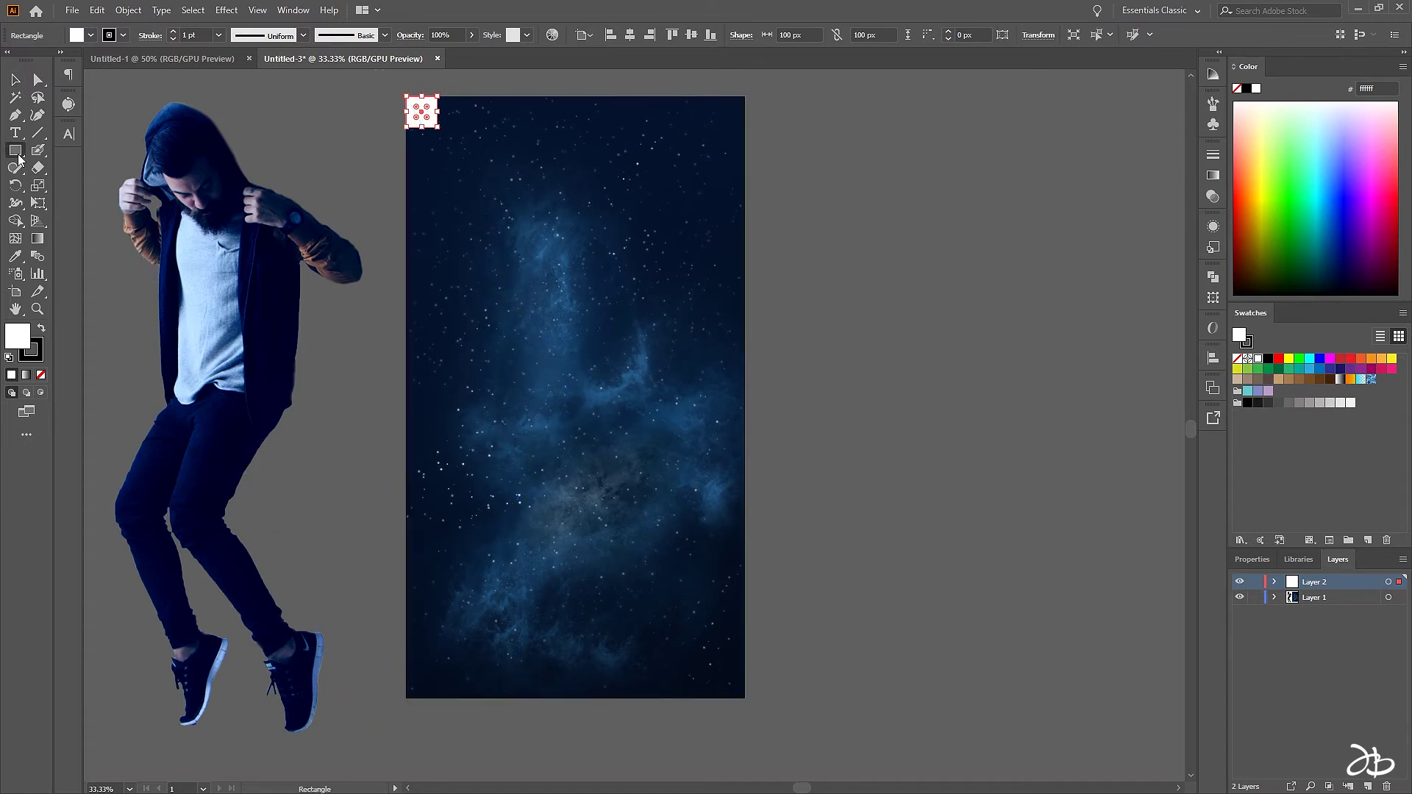
left_click(656, 632)
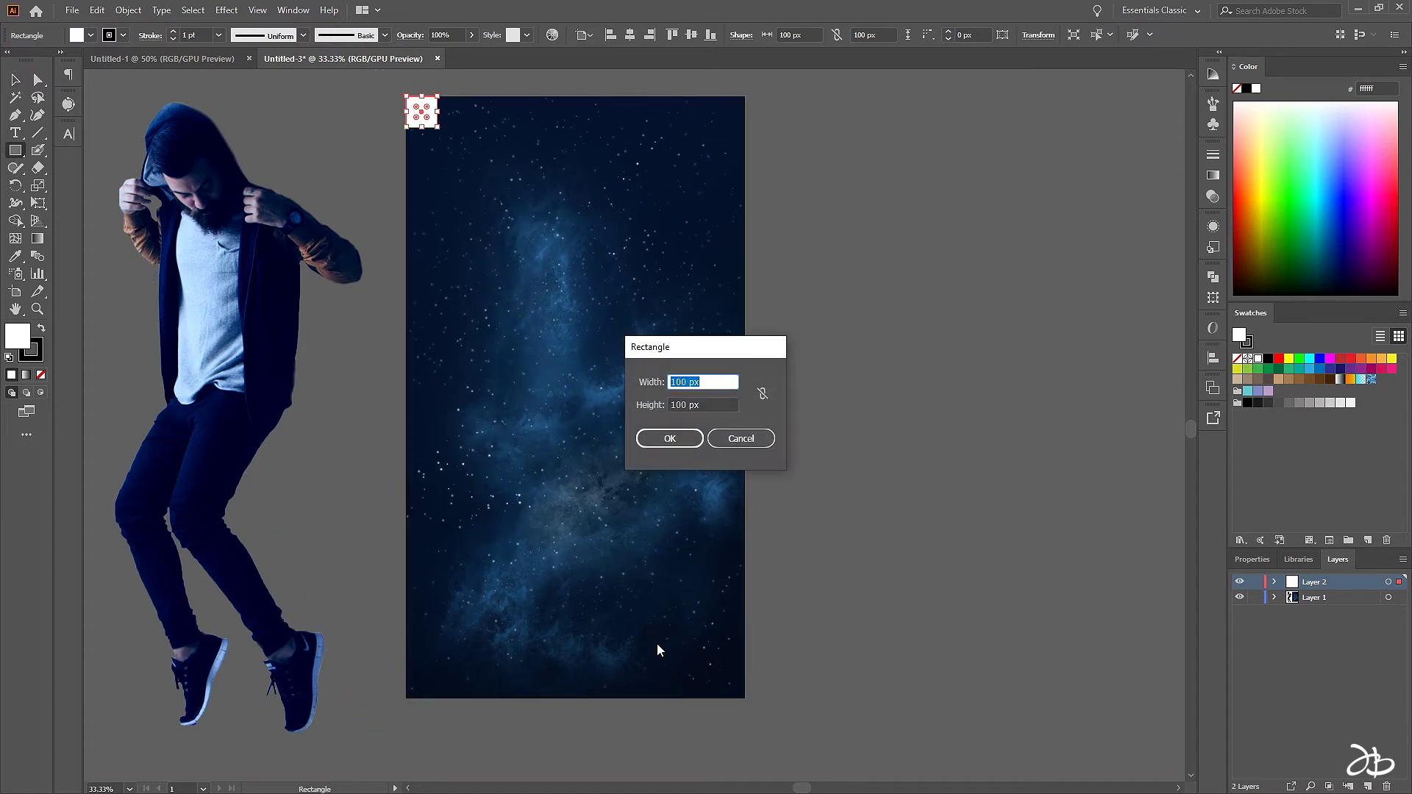
key("Return")
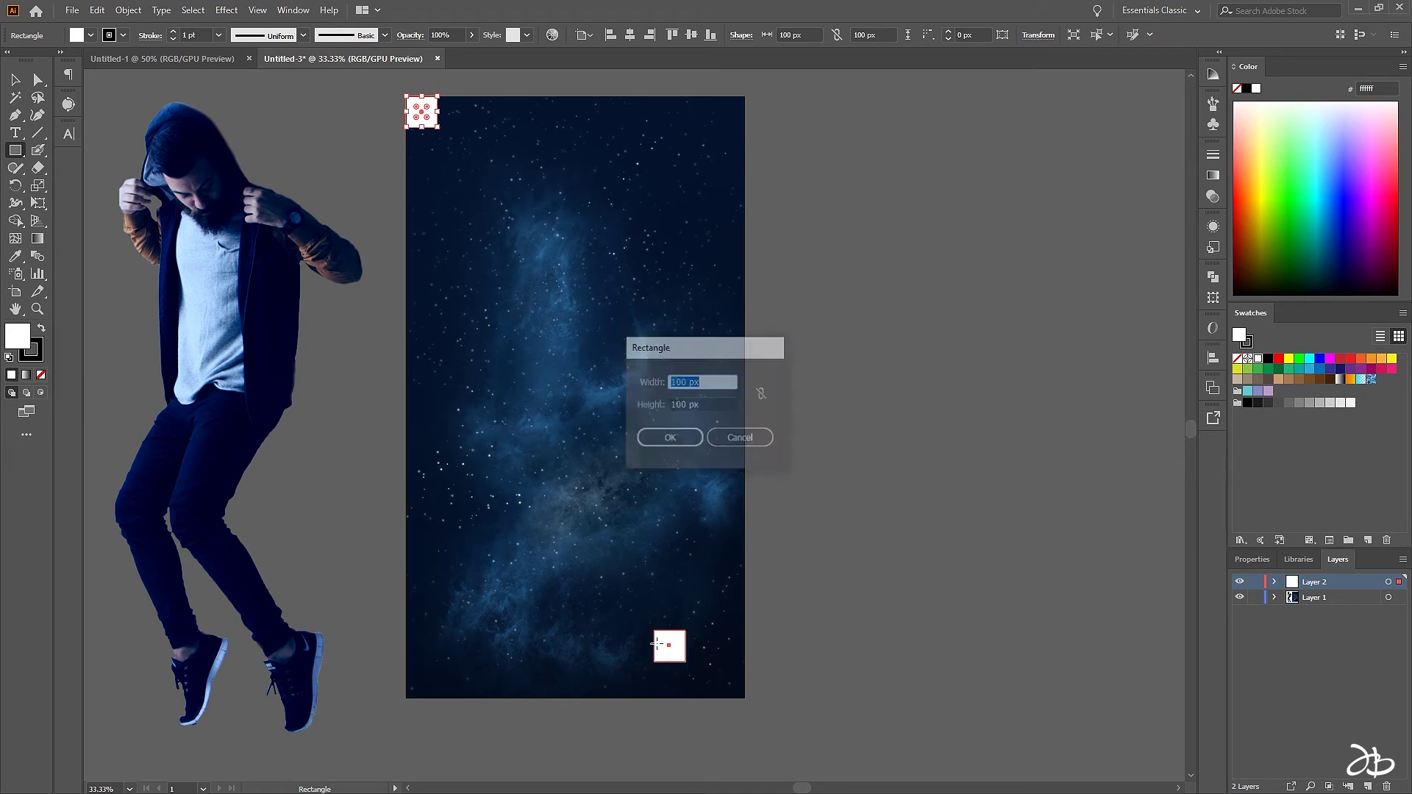
key("v")
scroll(616, 630, "up", 5)
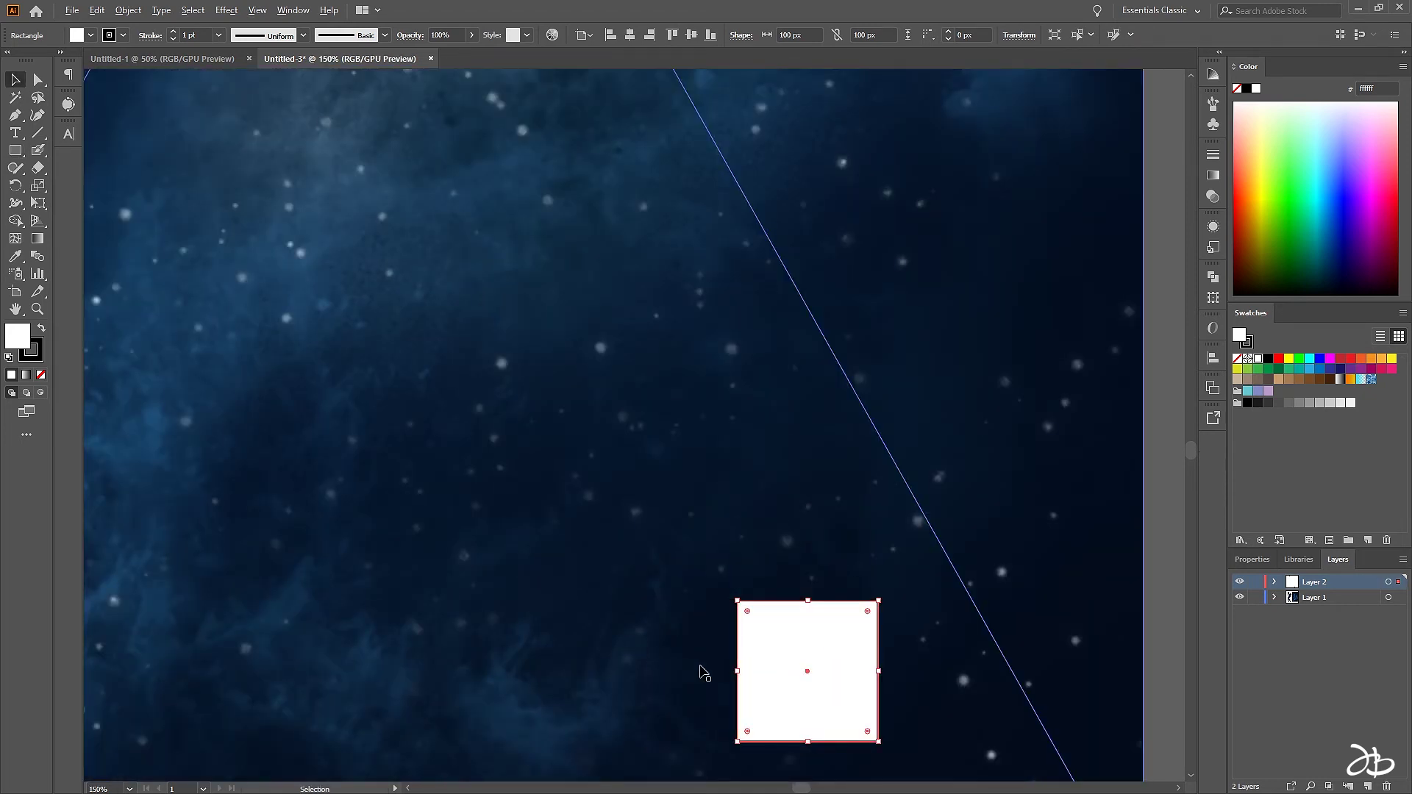
left_click_drag(700, 697, 465, 386)
left_click_drag(570, 470, 837, 630)
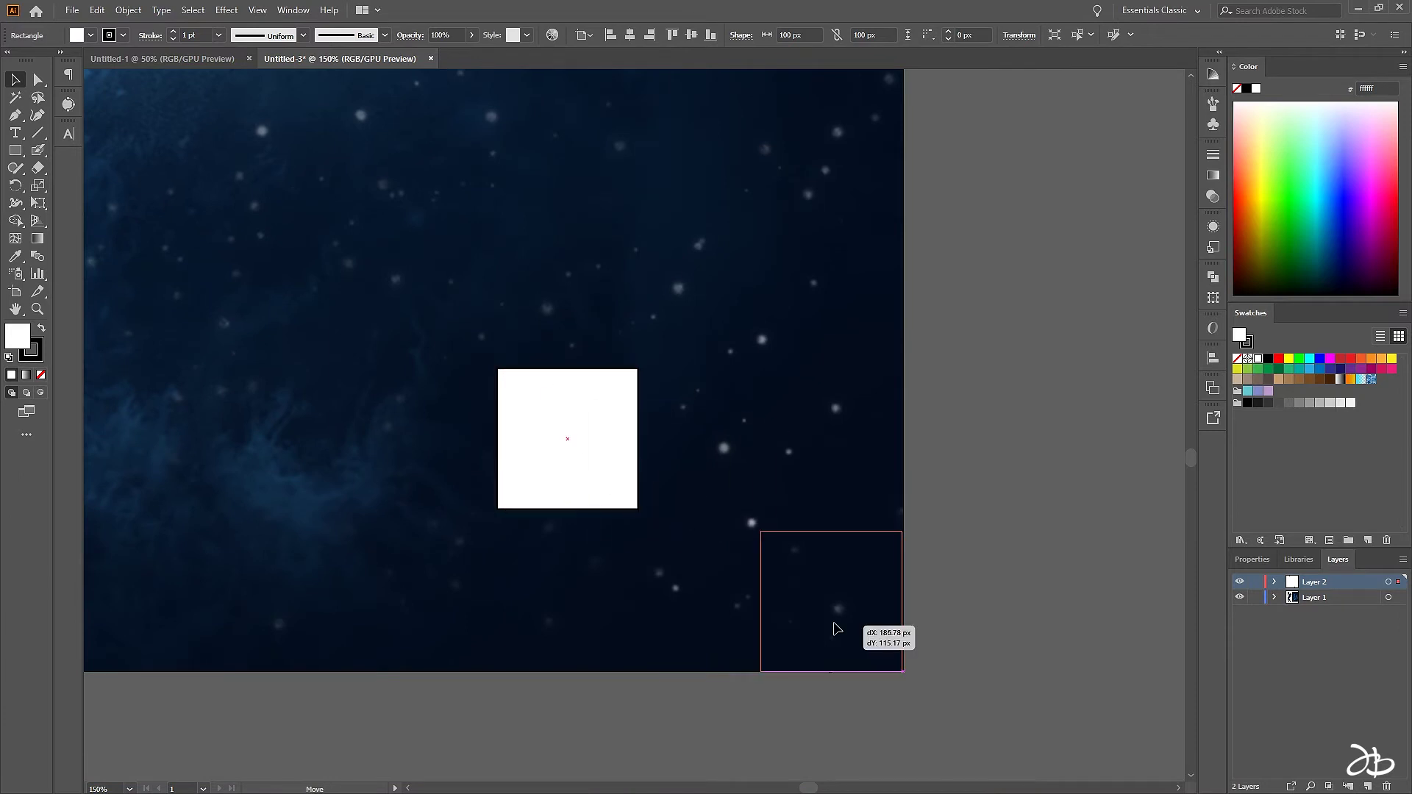
left_click(946, 628)
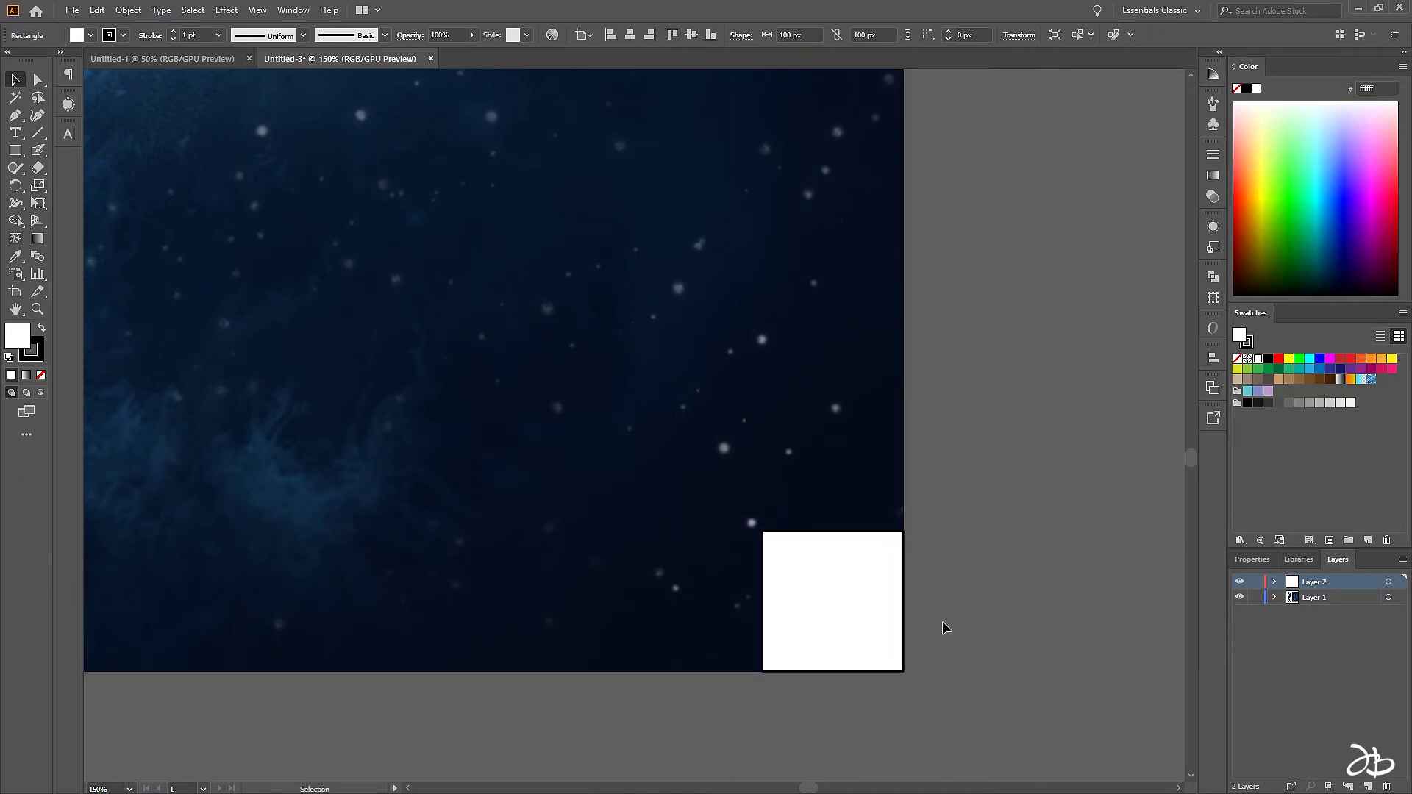
key("ctrl+minus")
key("ctrl+minus")
key("ctrl+minus")
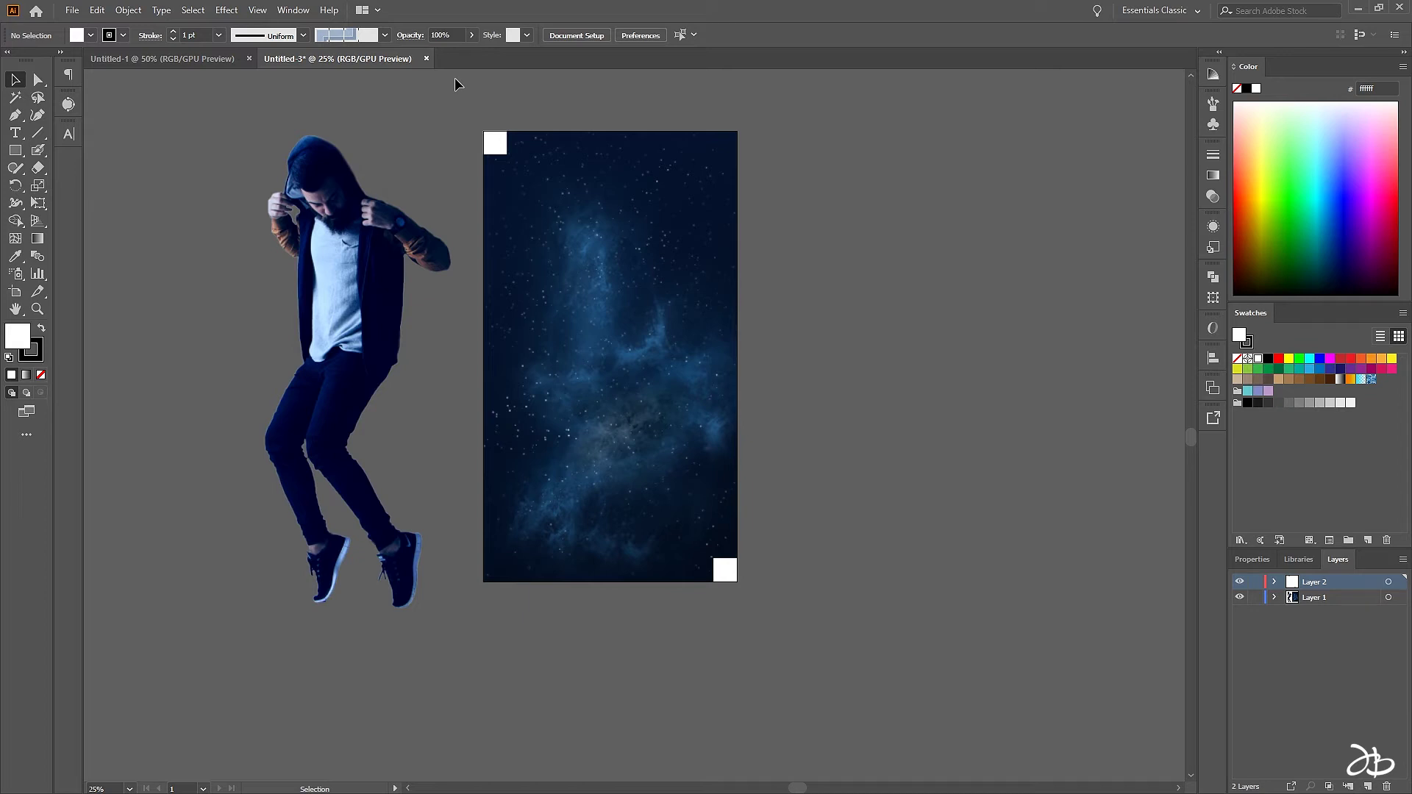
Turn on rulers along the canvas edges via View > Rulers > Show Rulers
left_click(259, 11)
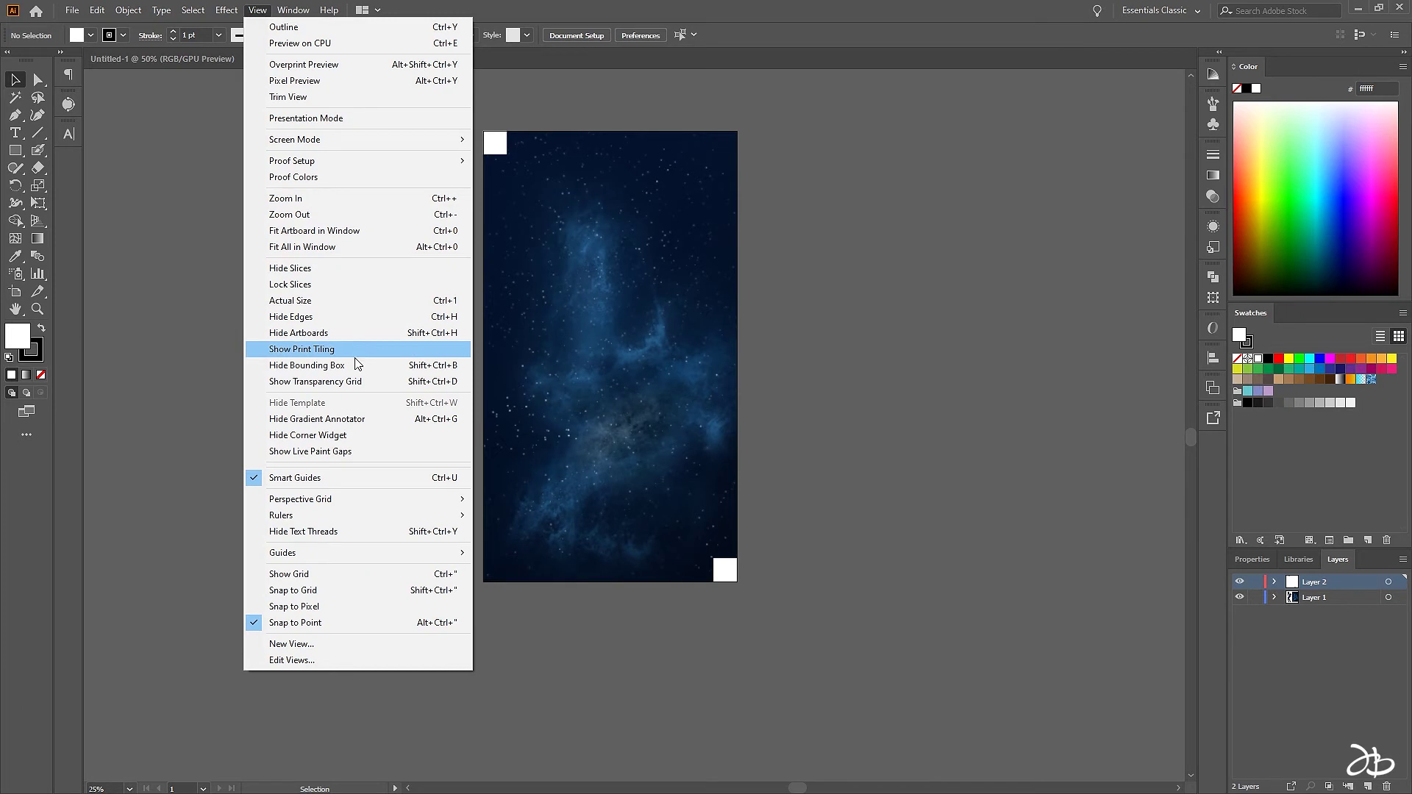
mouse_move(281, 515)
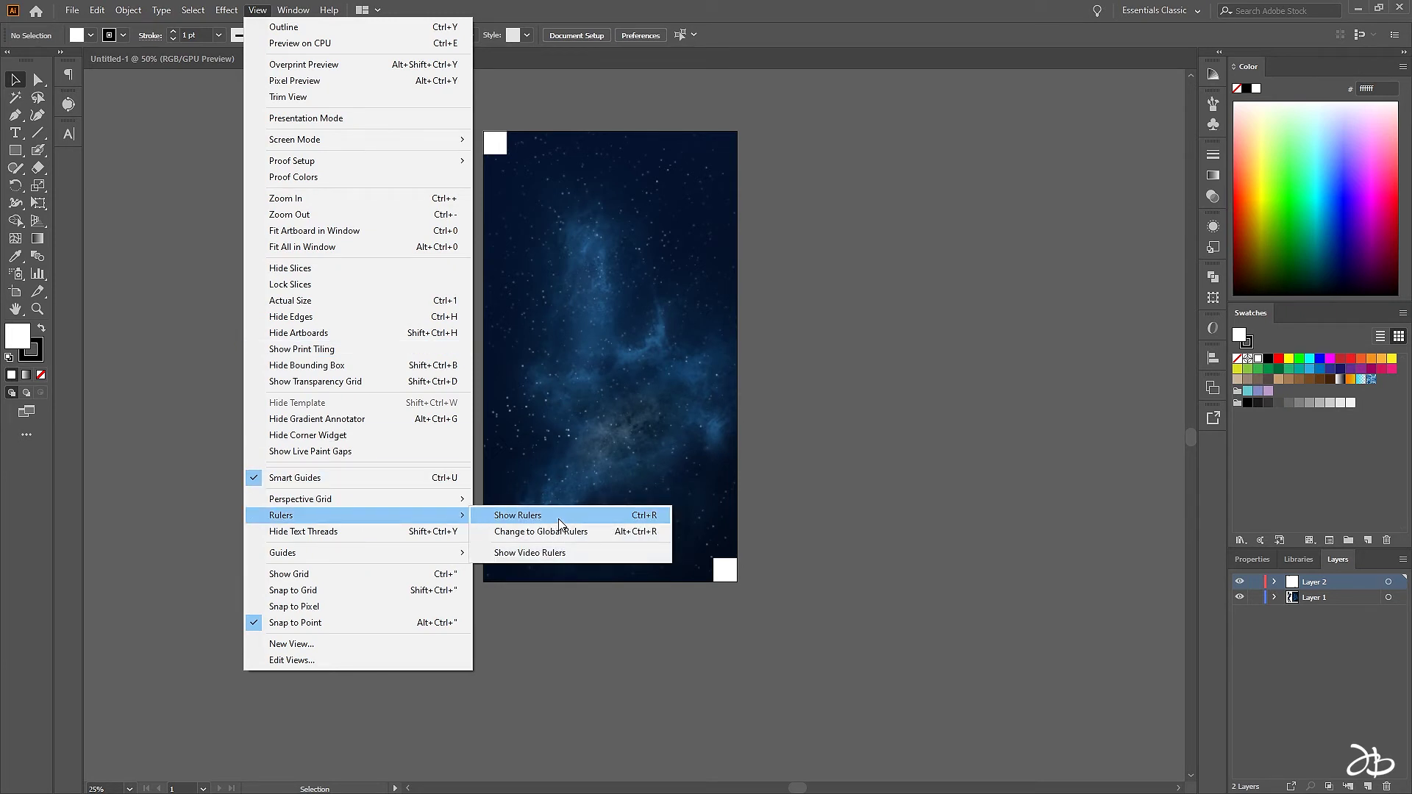
left_click(560, 517)
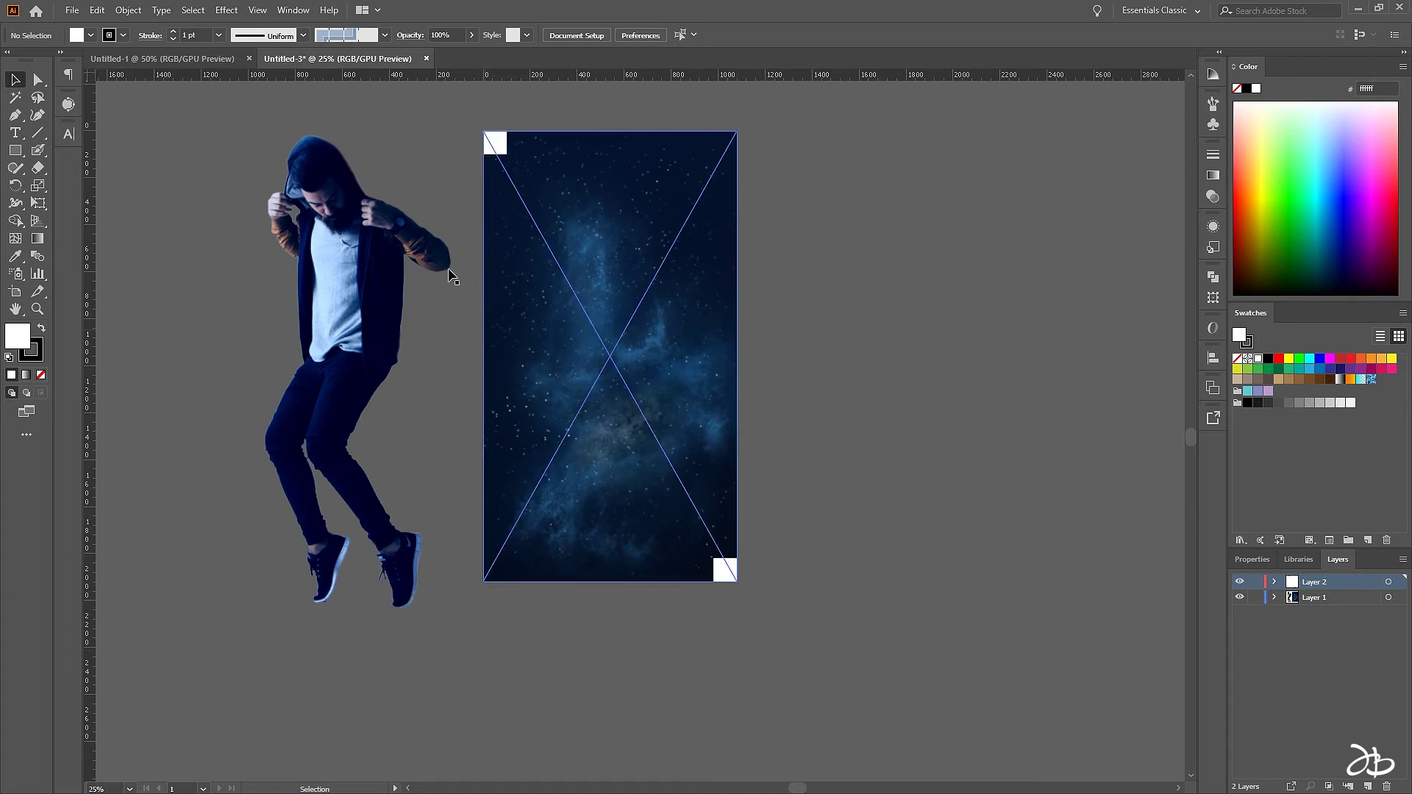
scroll(671, 403, "up", 2)
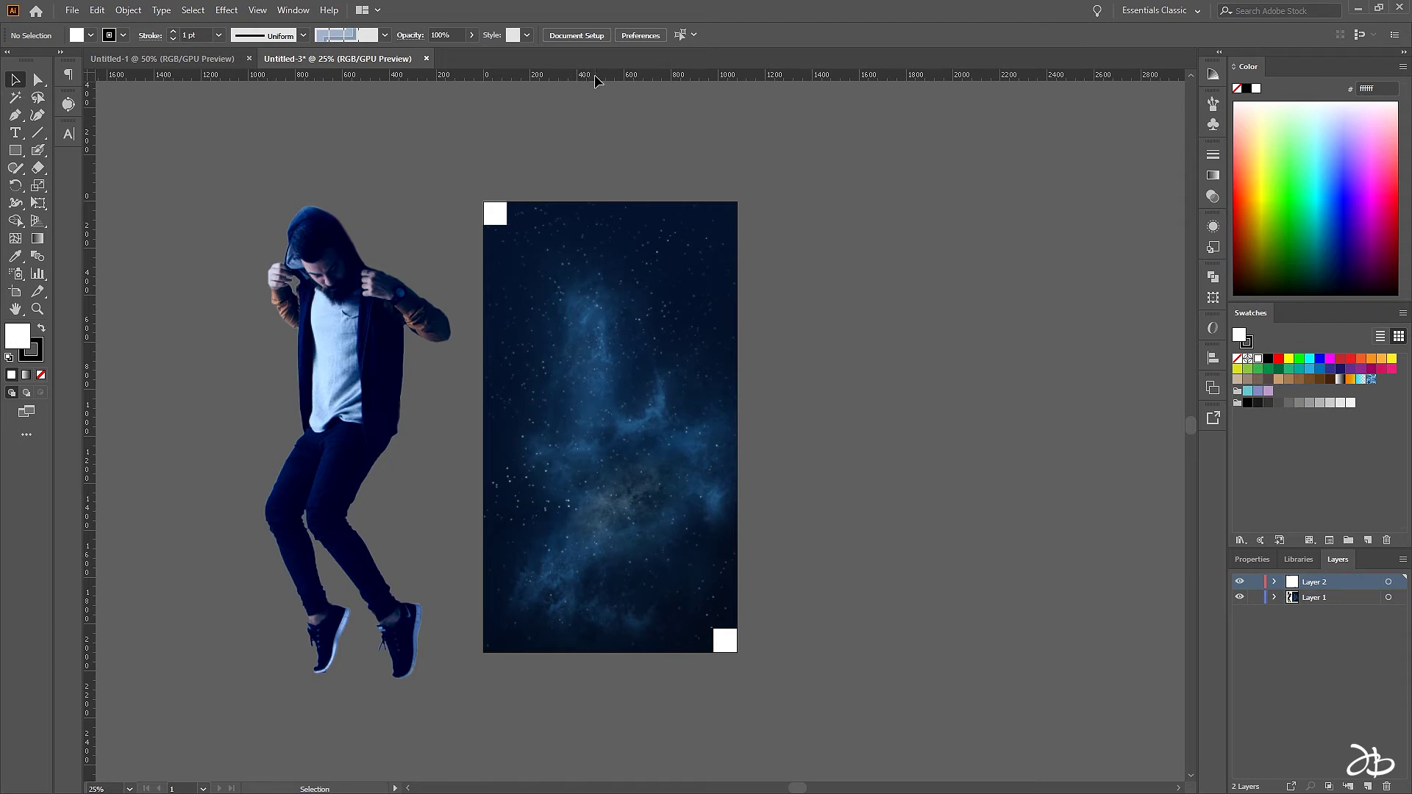
Drag horizontal guides to the top square's bottom edge and the bottom square's top edge (1820 px)
left_click_drag(597, 79, 507, 228)
left_click_drag(508, 228, 508, 229)
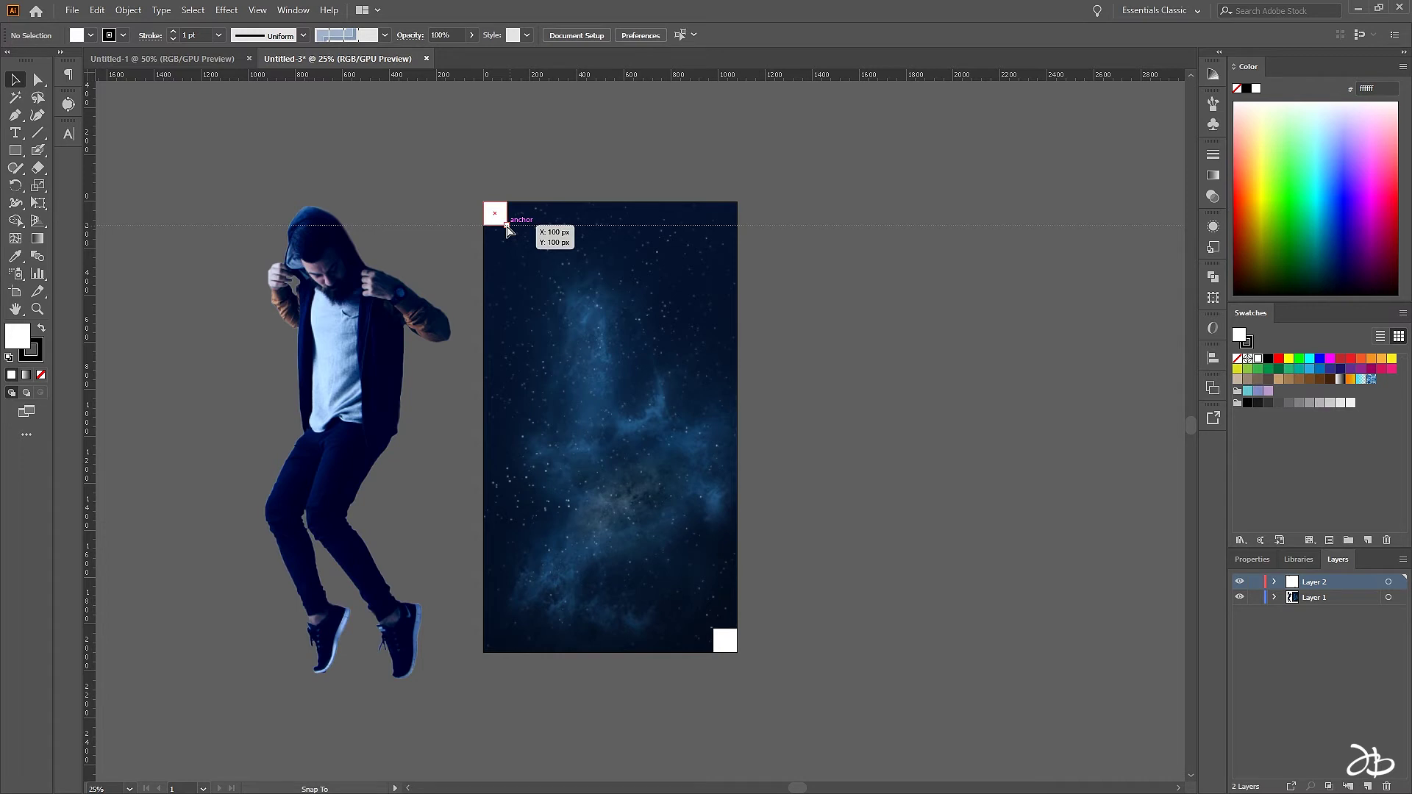
left_click_drag(507, 228, 508, 229)
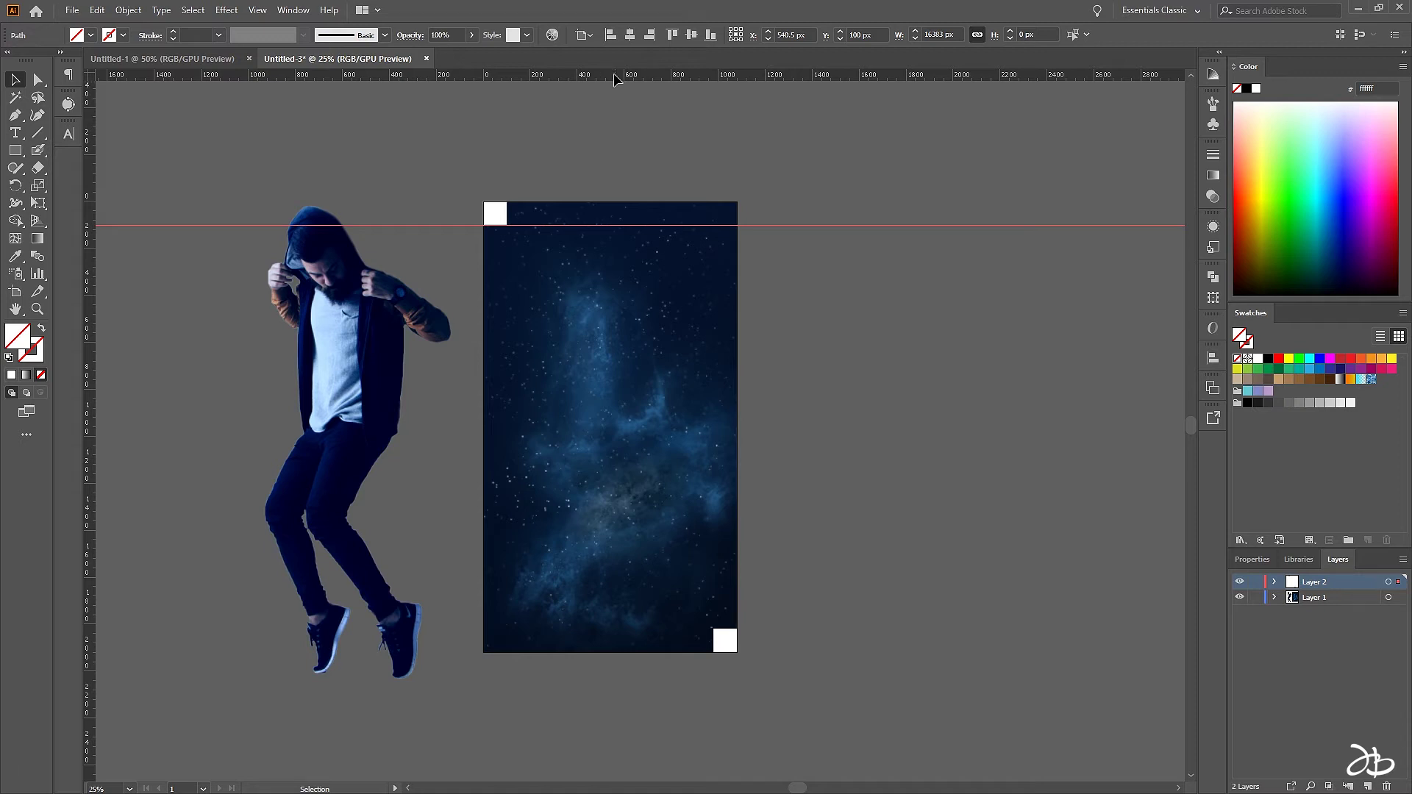
mouse_move(607, 73)
left_mouse_down()
mouse_move(717, 586)
mouse_move(713, 633)
left_mouse_up()
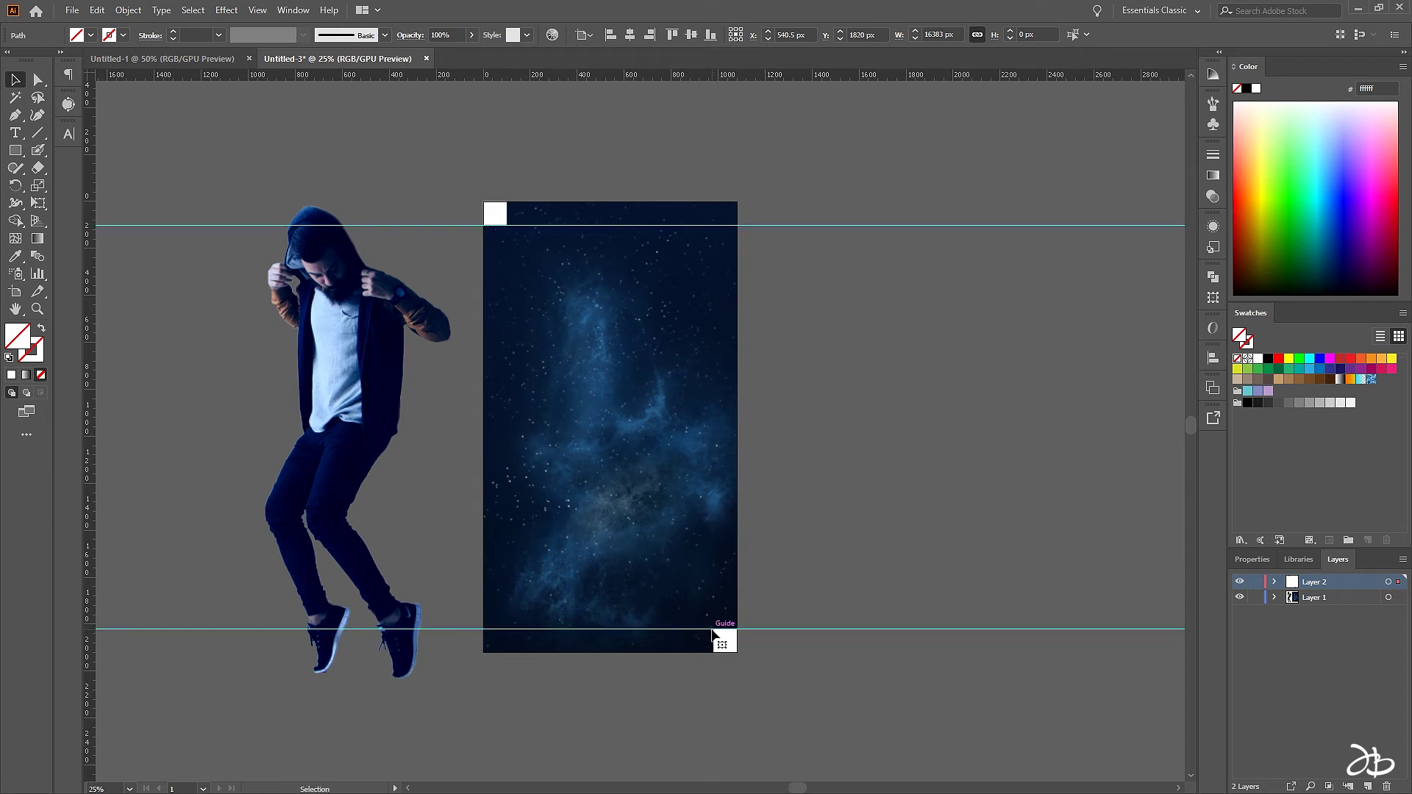
left_click(712, 629)
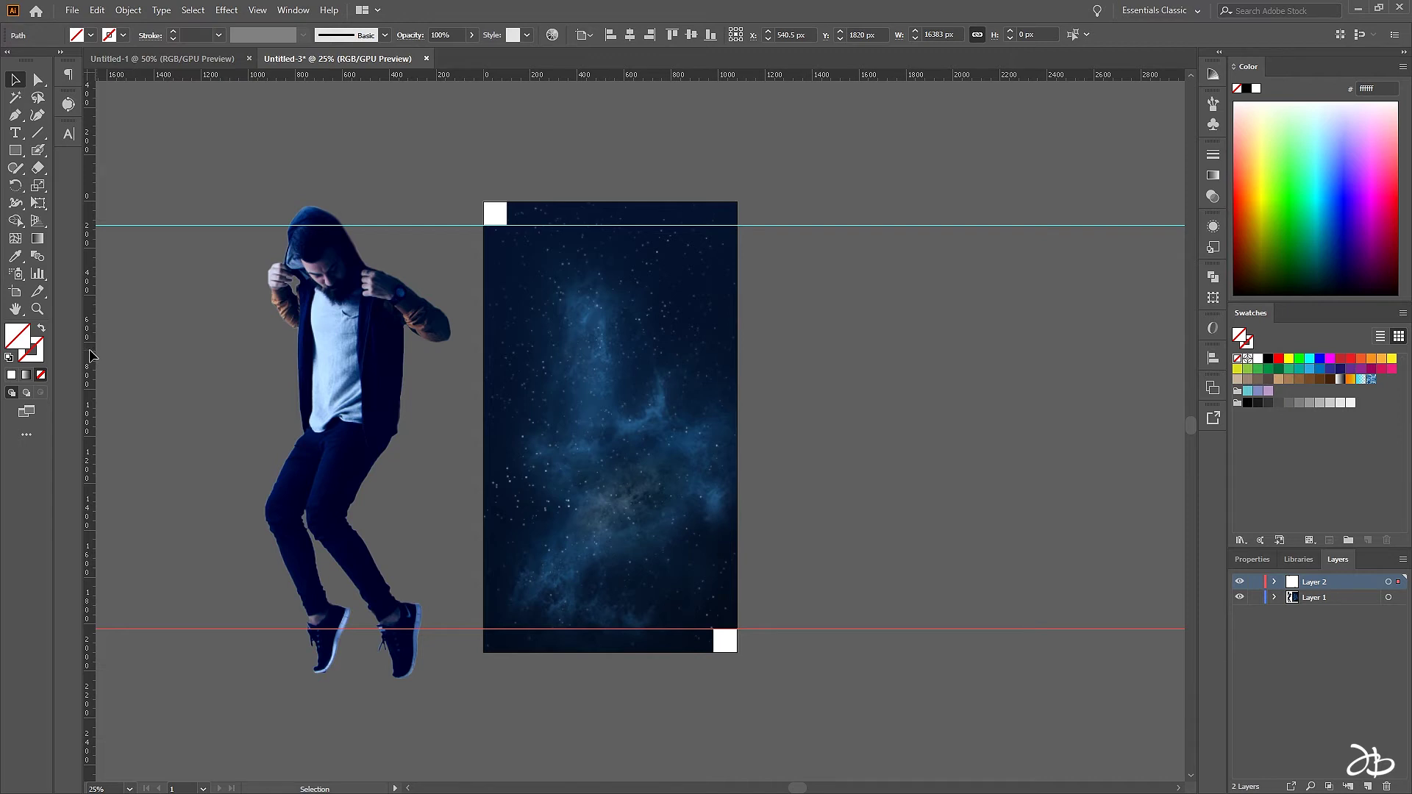
Place vertical guides at the top square's right edge and the bottom square's left edge
mouse_move(89, 356)
left_mouse_down()
mouse_move(244, 358)
mouse_move(506, 225)
left_mouse_up()
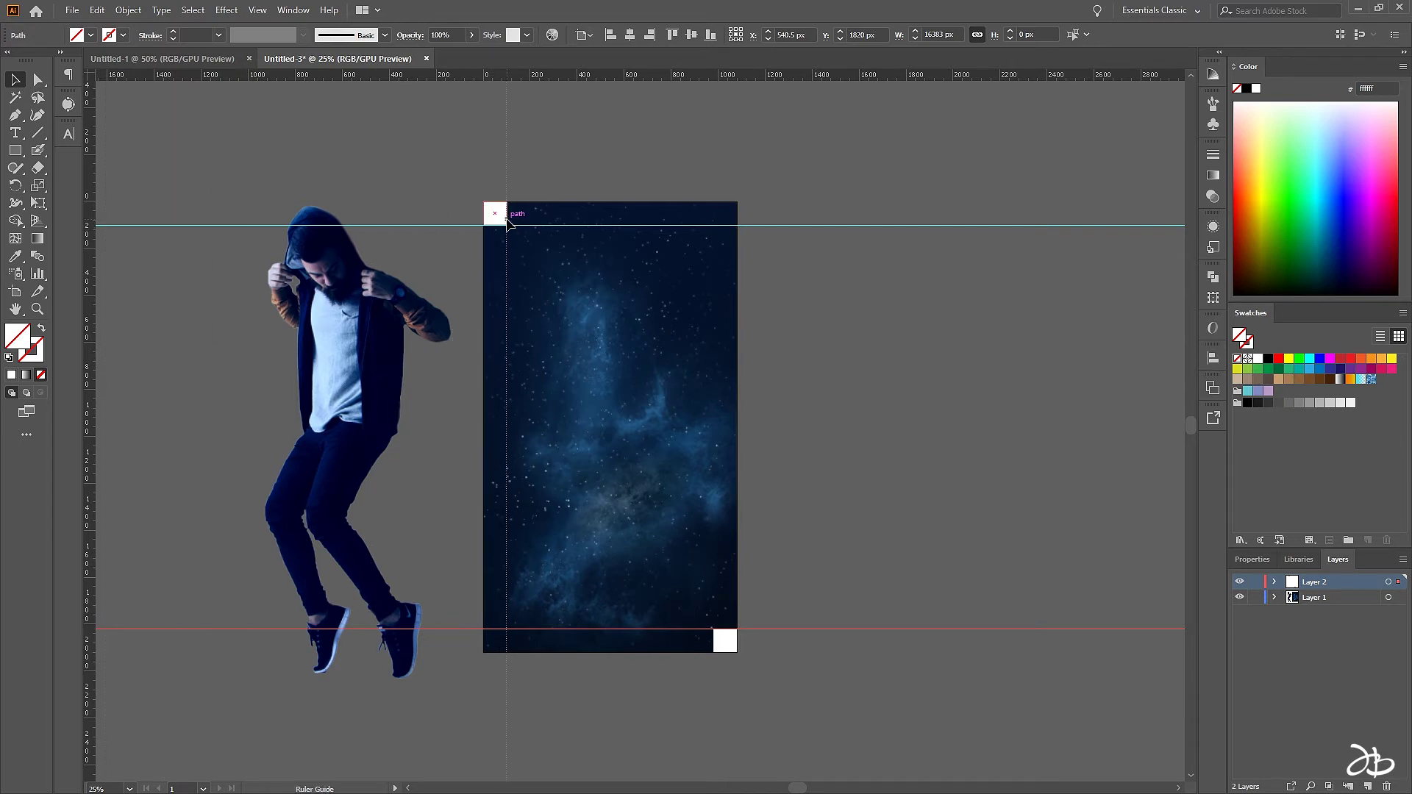
left_click_drag(506, 226, 506, 227)
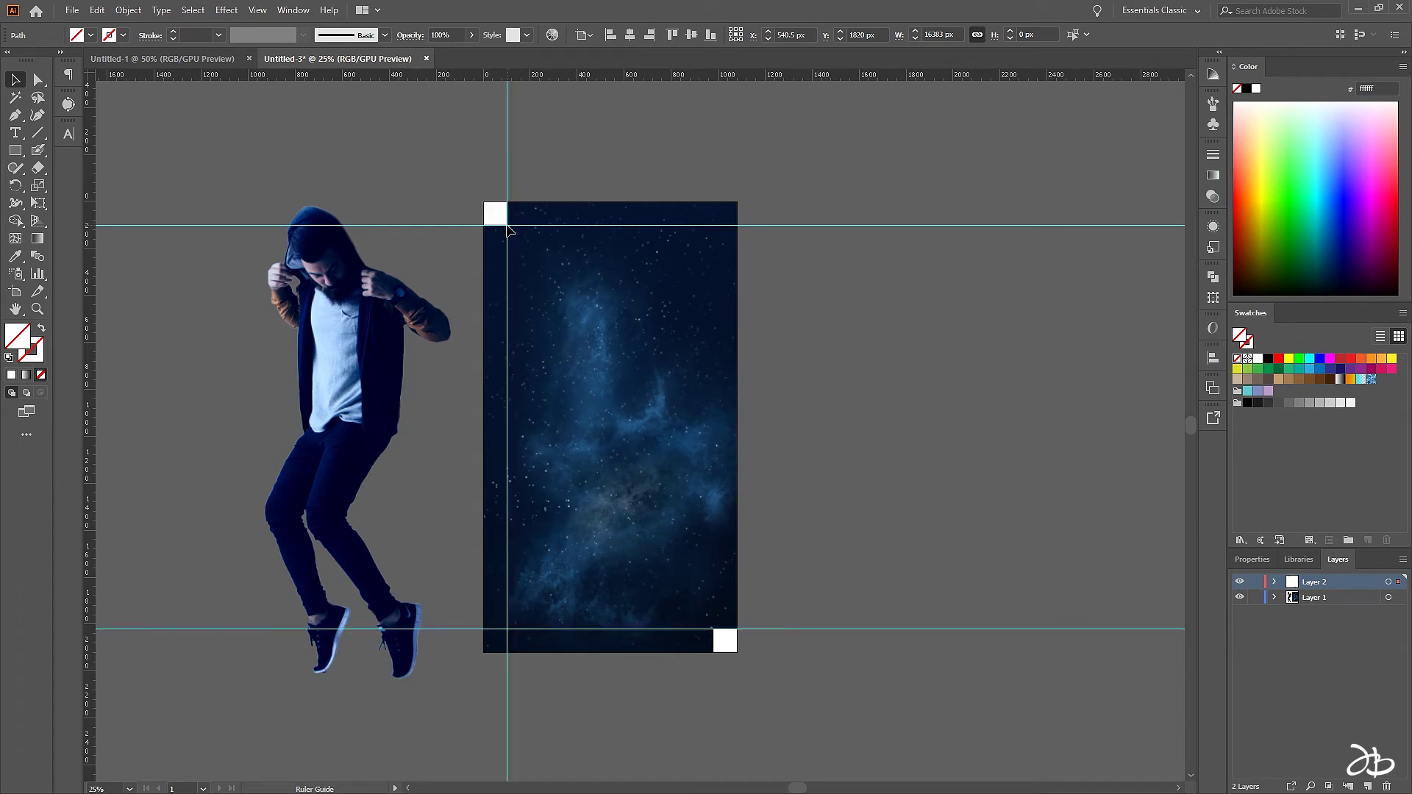
left_click_drag(91, 407, 654, 612)
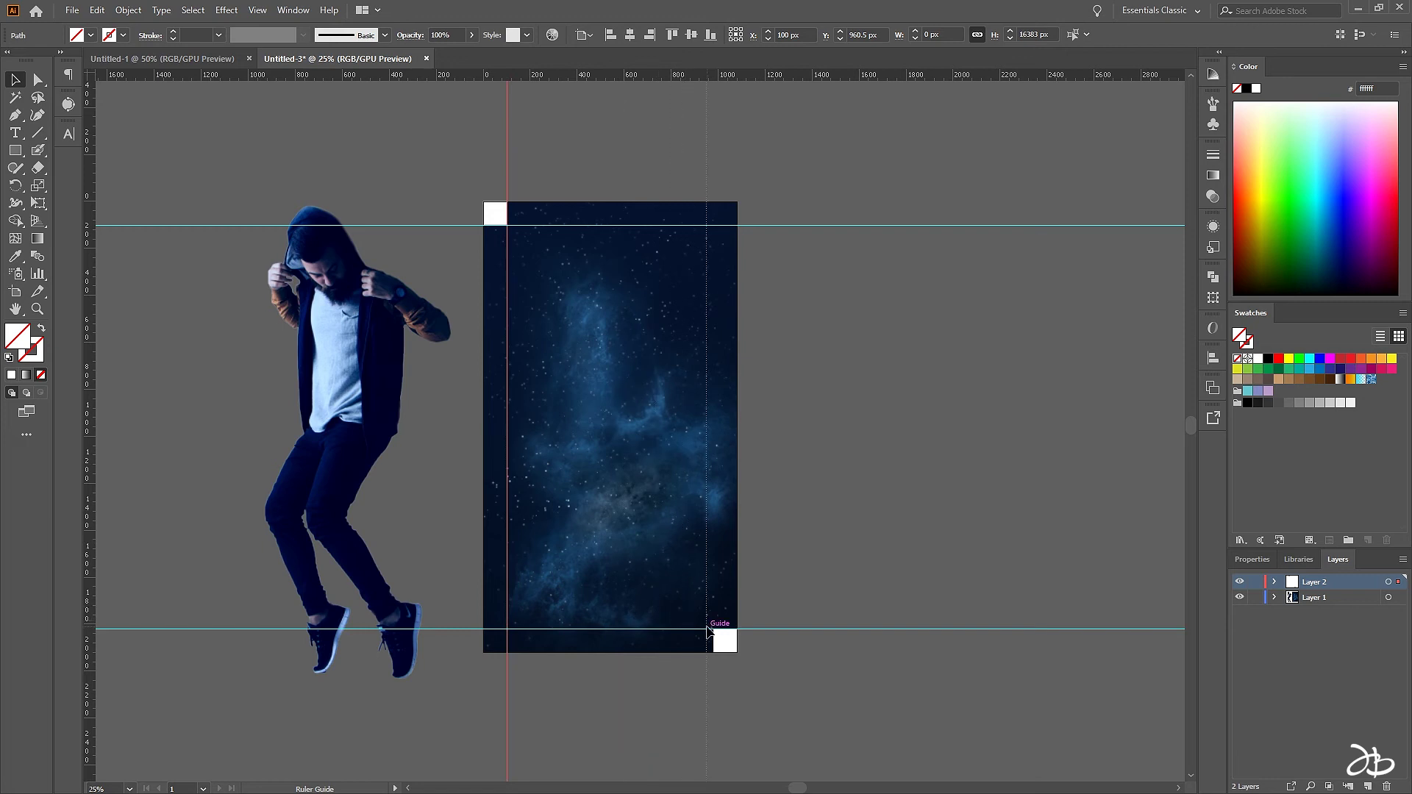
left_click_drag(654, 612, 714, 628)
left_click(783, 660)
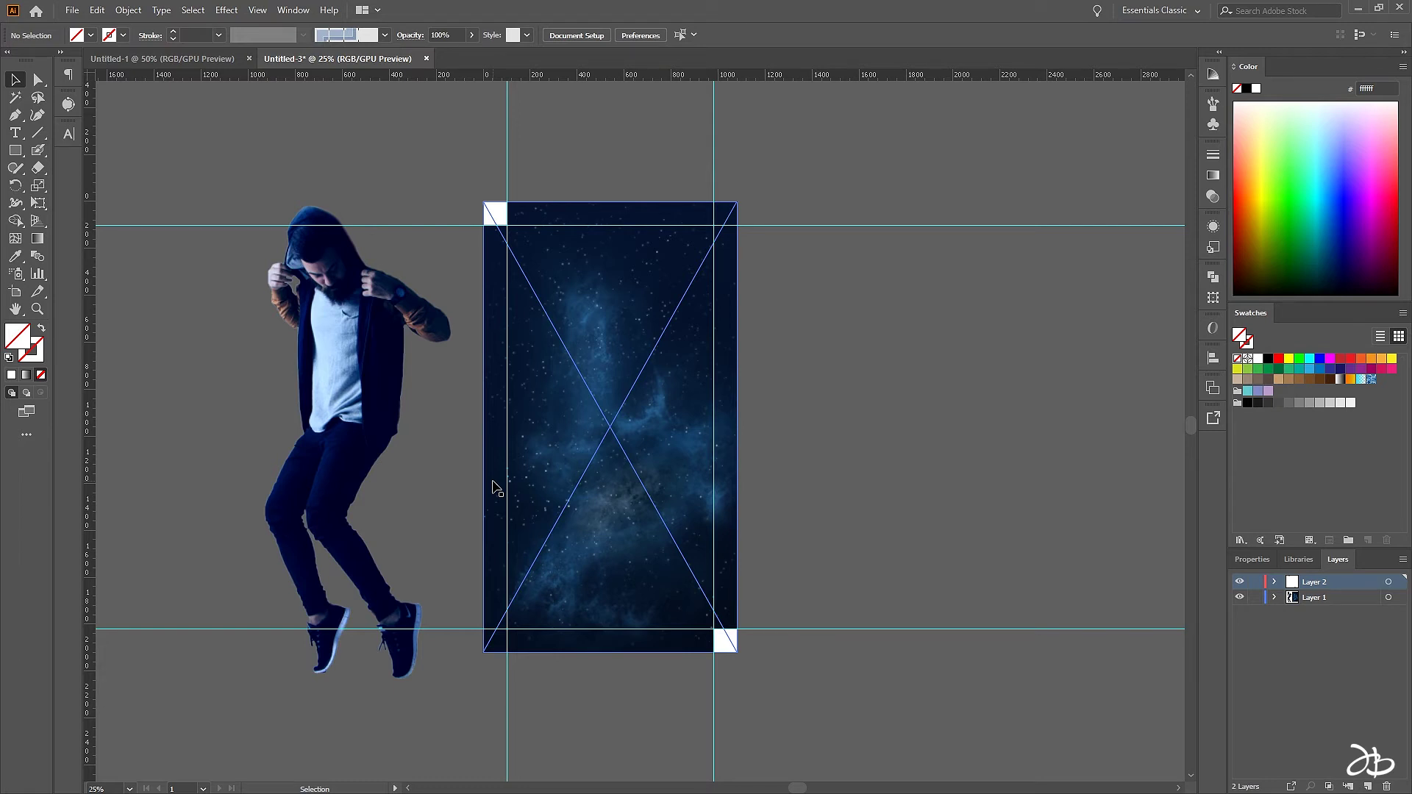
Draw a white 880 x 1720 px rectangle spanning the top-left to bottom-right guide intersections
scroll(493, 486, "up", 2)
scroll(448, 410, "down", 1)
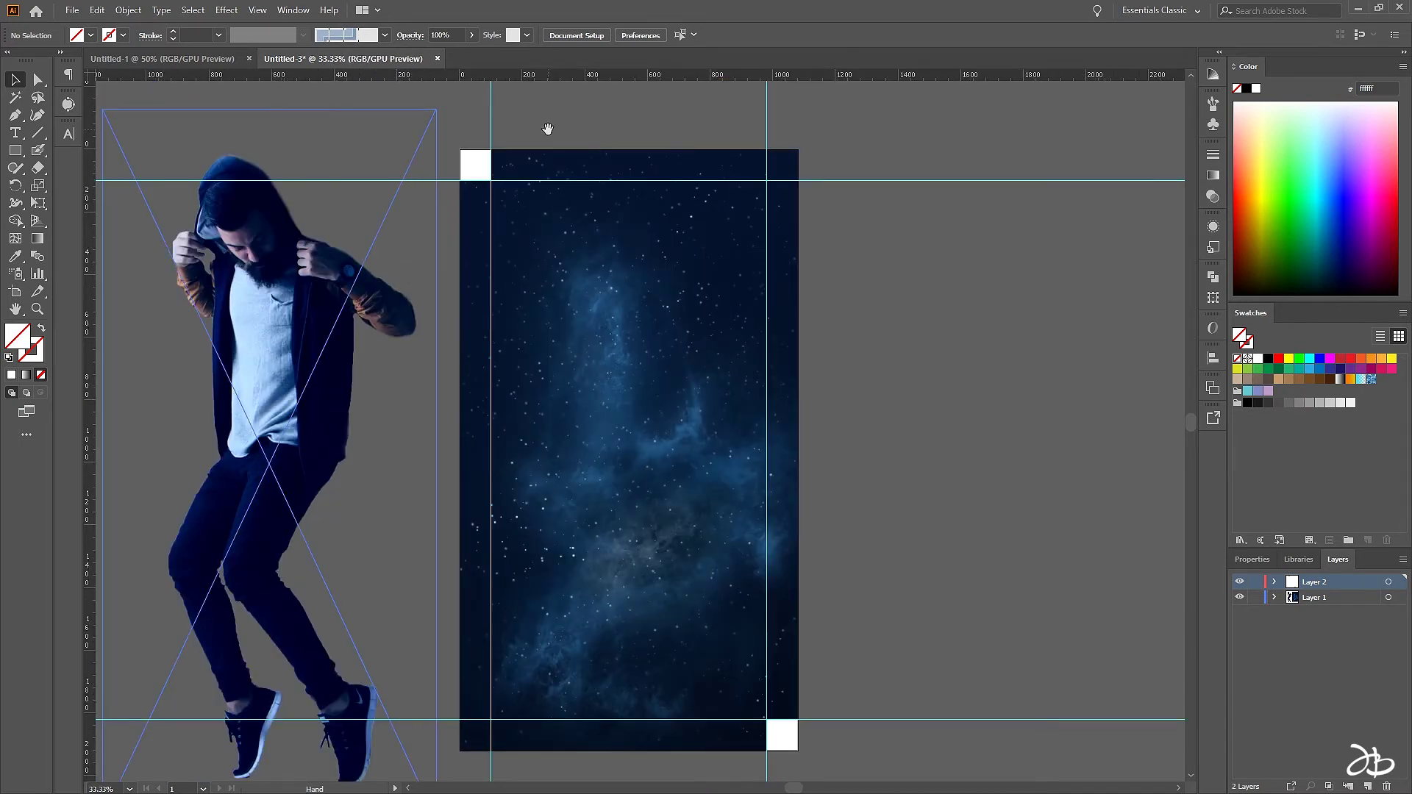
left_click_drag(549, 127, 512, 105)
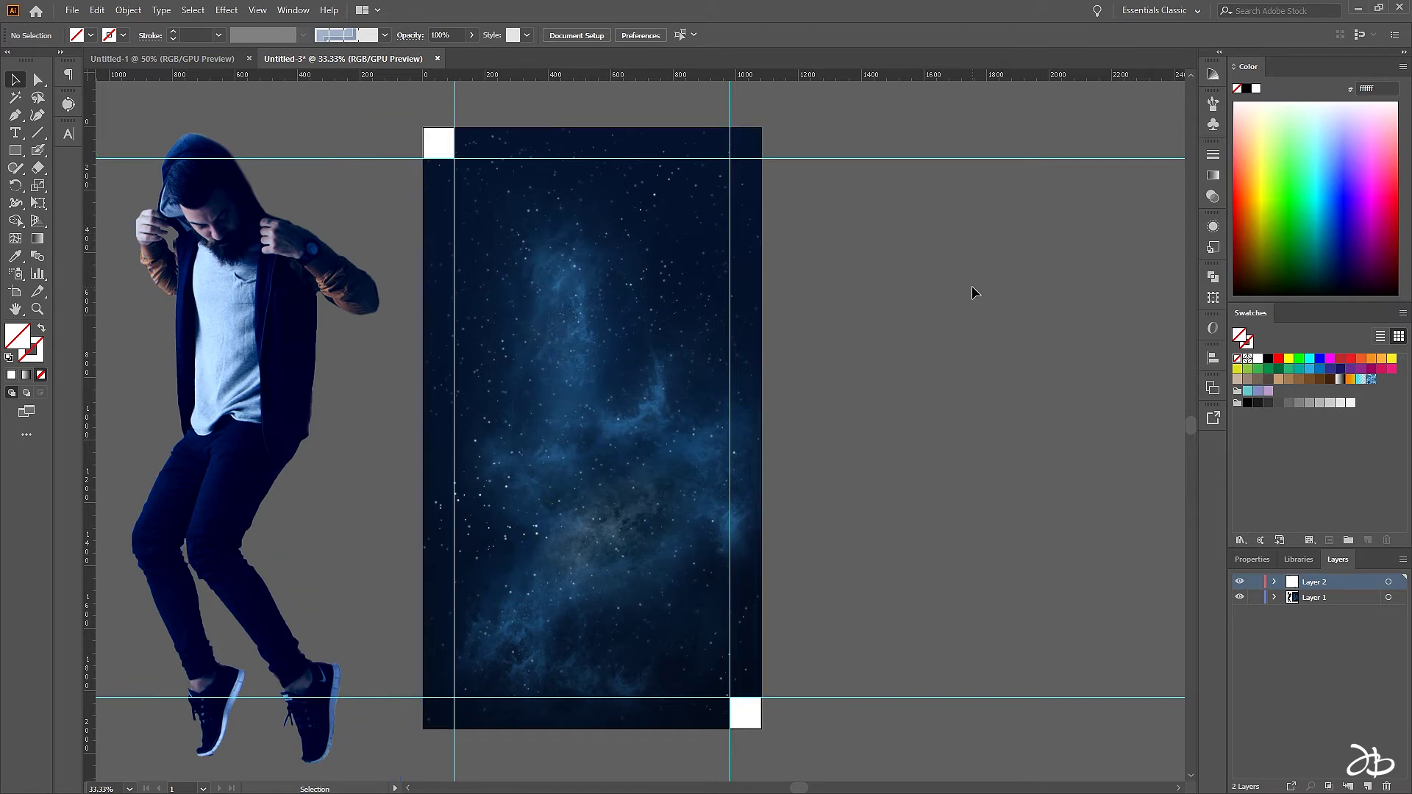
left_click(16, 151)
left_click_drag(453, 159, 540, 245)
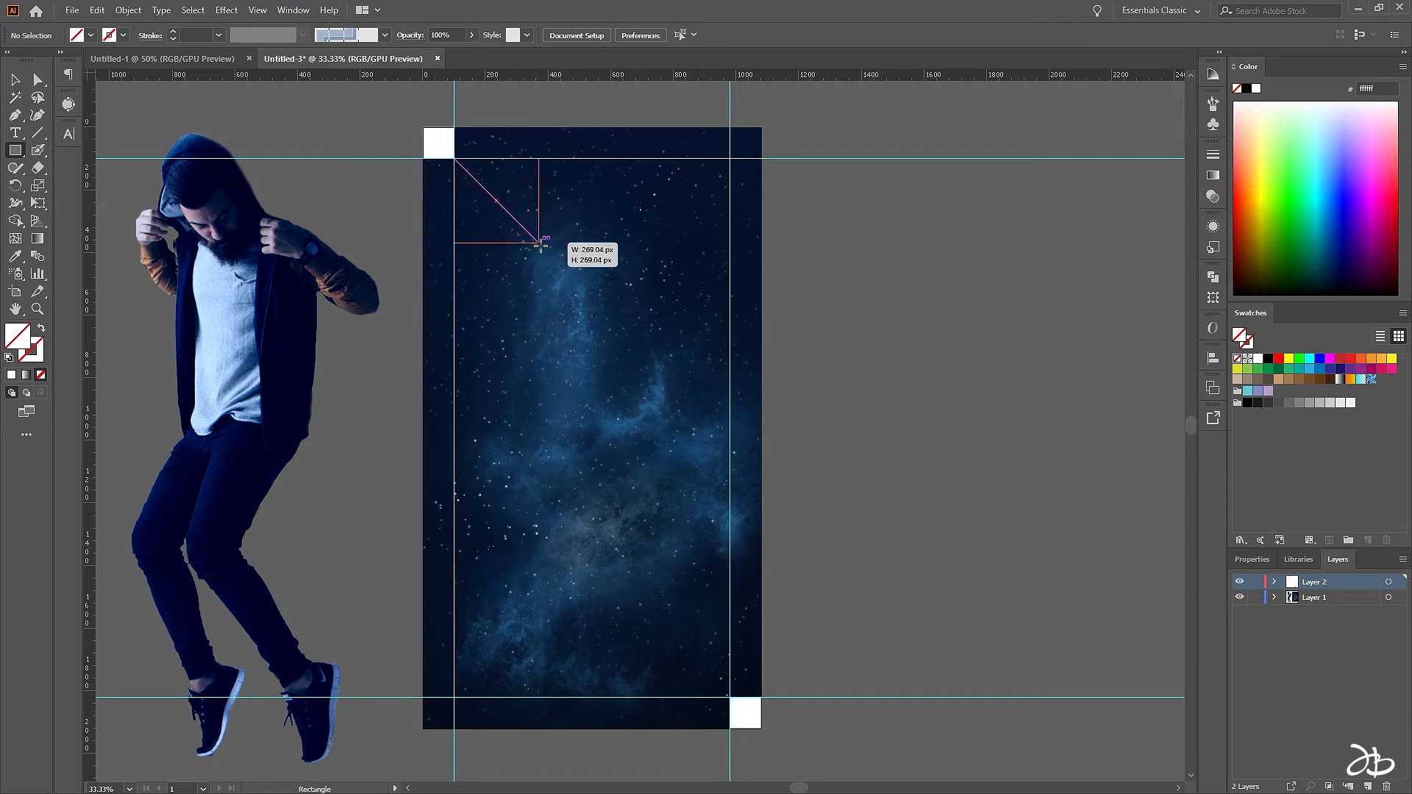
left_click_drag(541, 245, 729, 698)
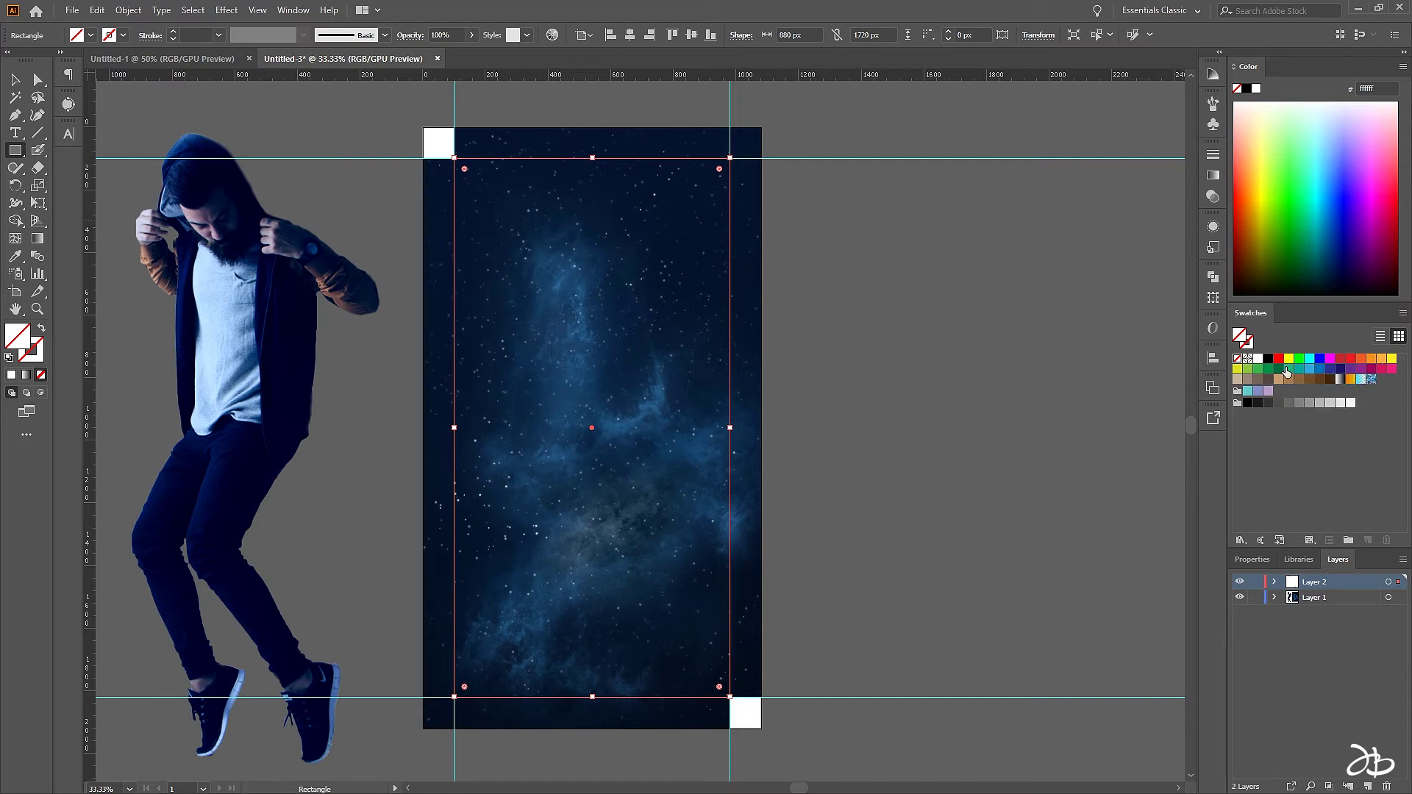
left_click(1258, 358)
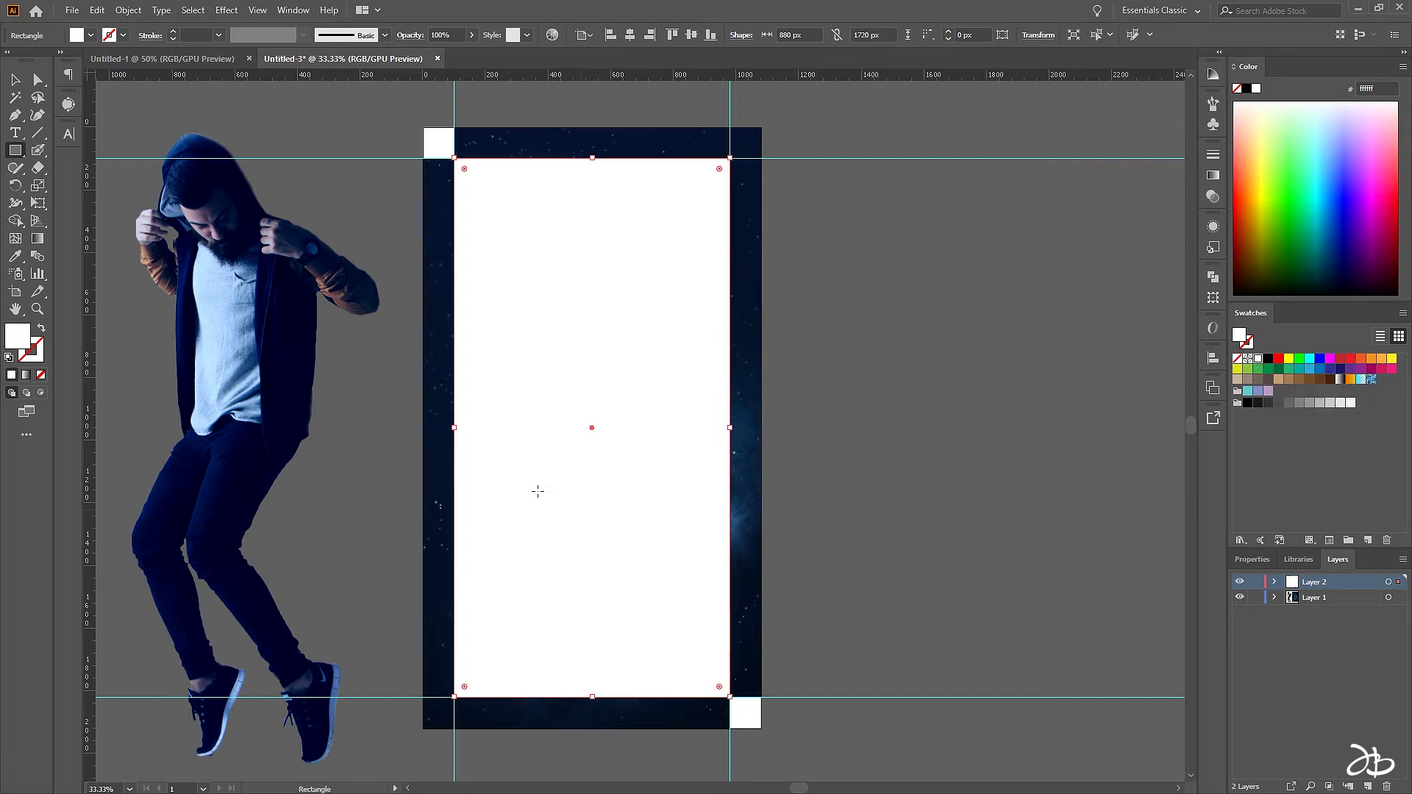
key("v")
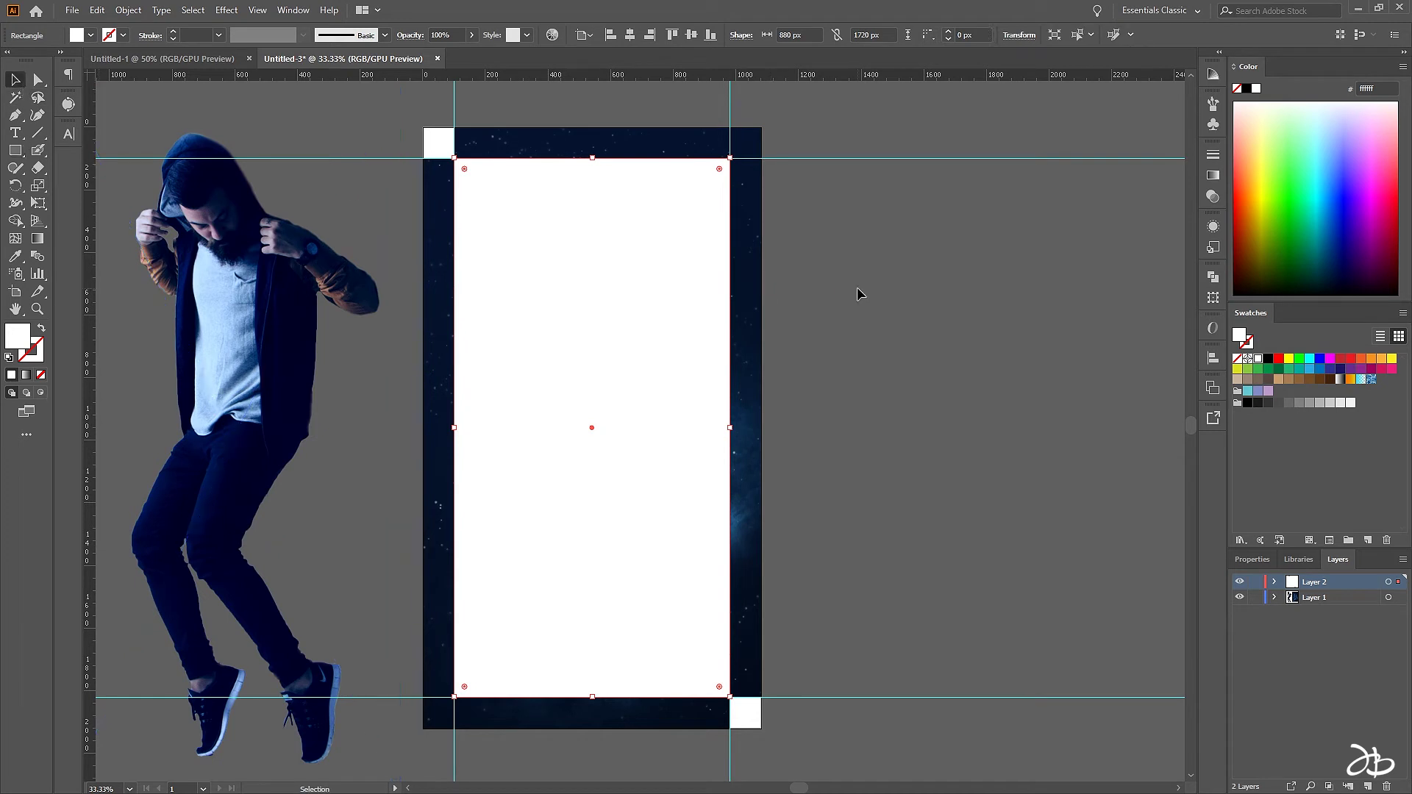
left_click(859, 294)
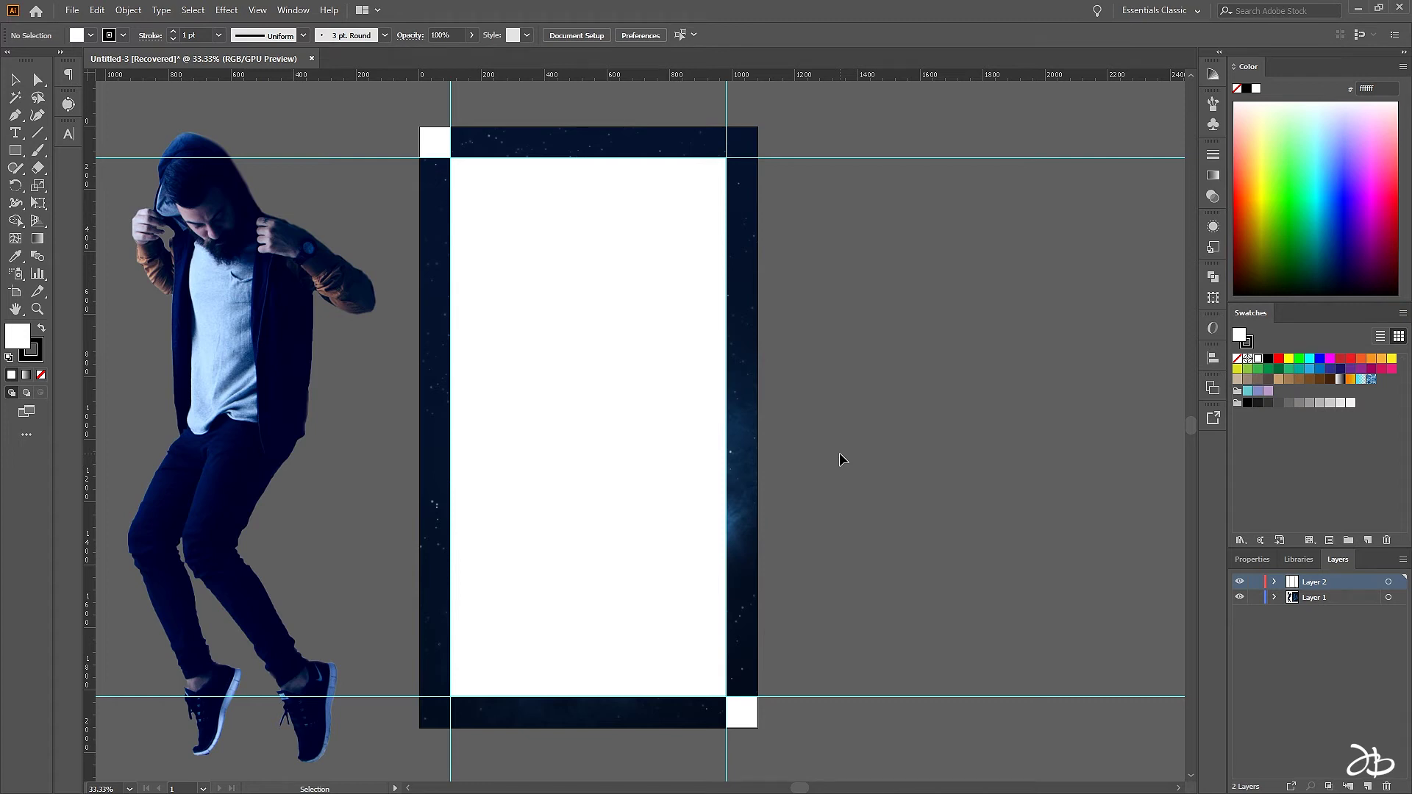
mouse_move(272, 322)
left_mouse_down()
mouse_move(559, 378)
mouse_move(561, 351)
left_mouse_up()
key("ctrl+z")
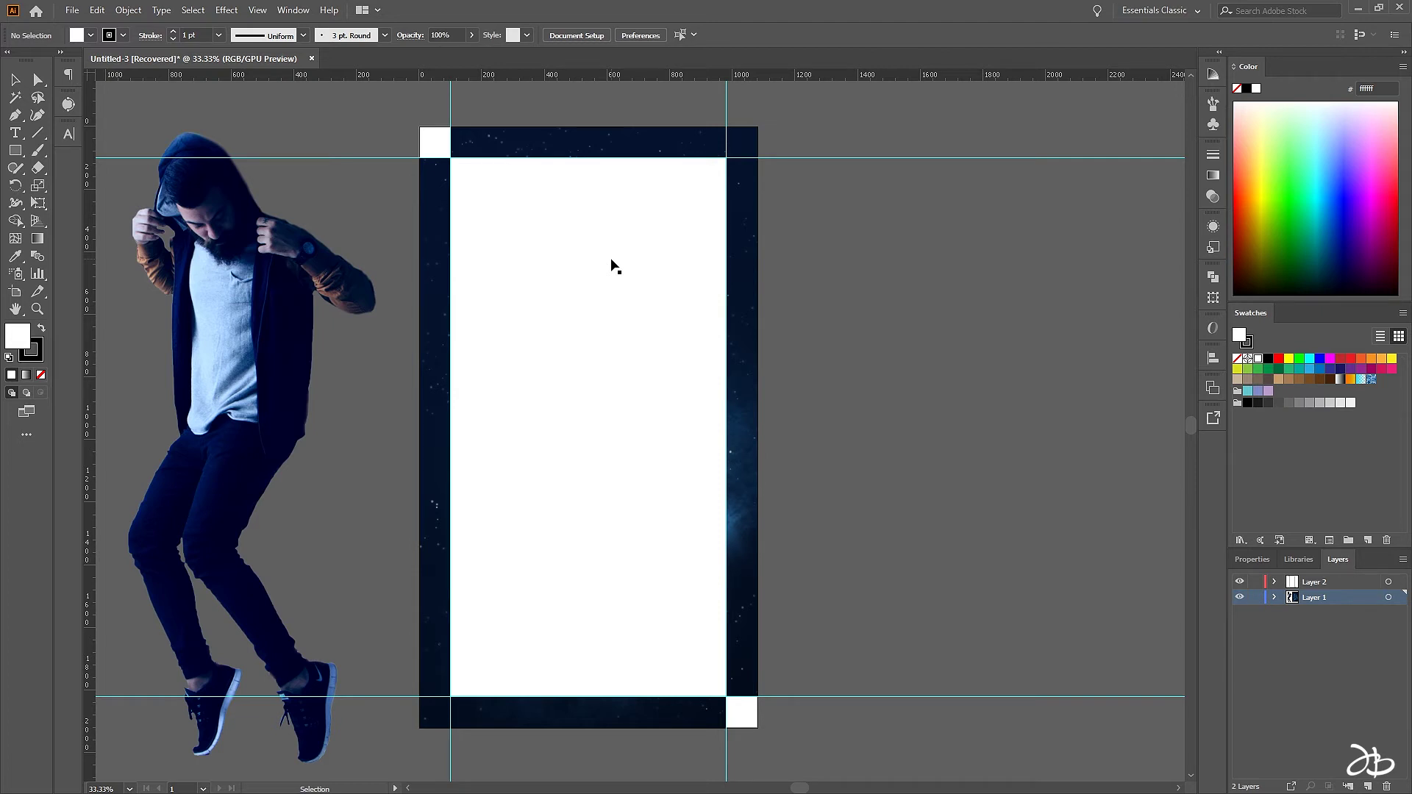
left_click(613, 267)
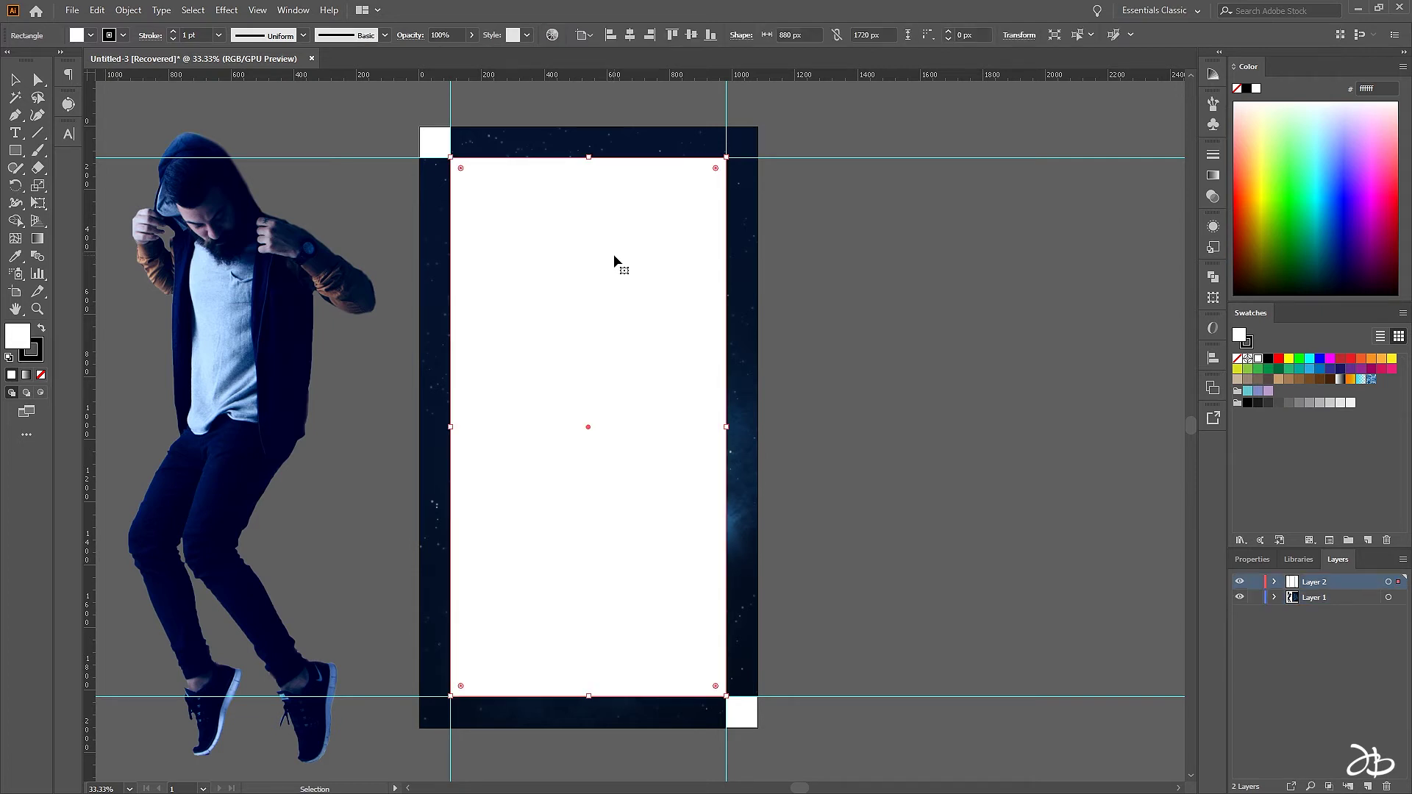
left_click(784, 319)
left_click(637, 322)
left_click(22, 84)
Cut the white panel's height to 1720/4 (430 px) and move it against the top guide
left_click(889, 36)
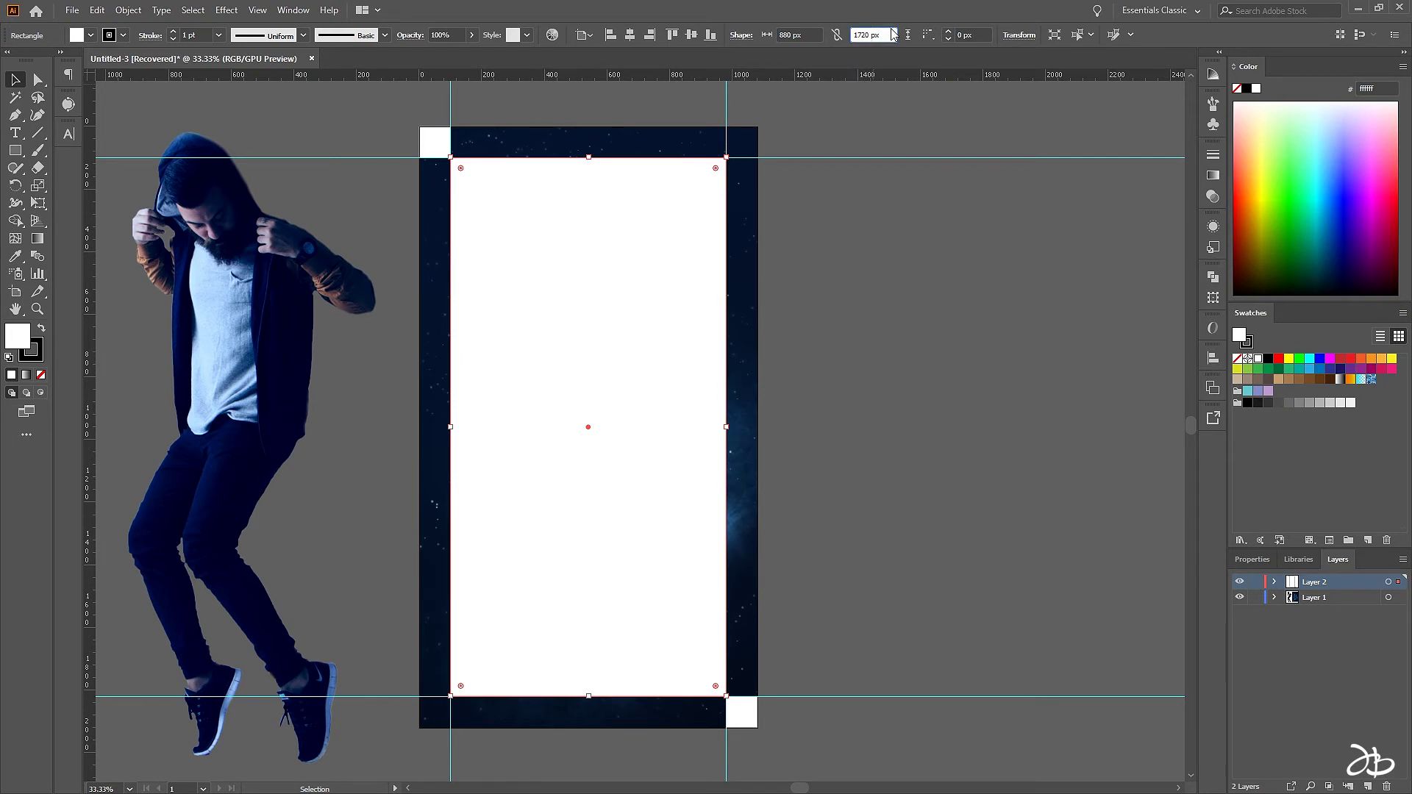
type("/4")
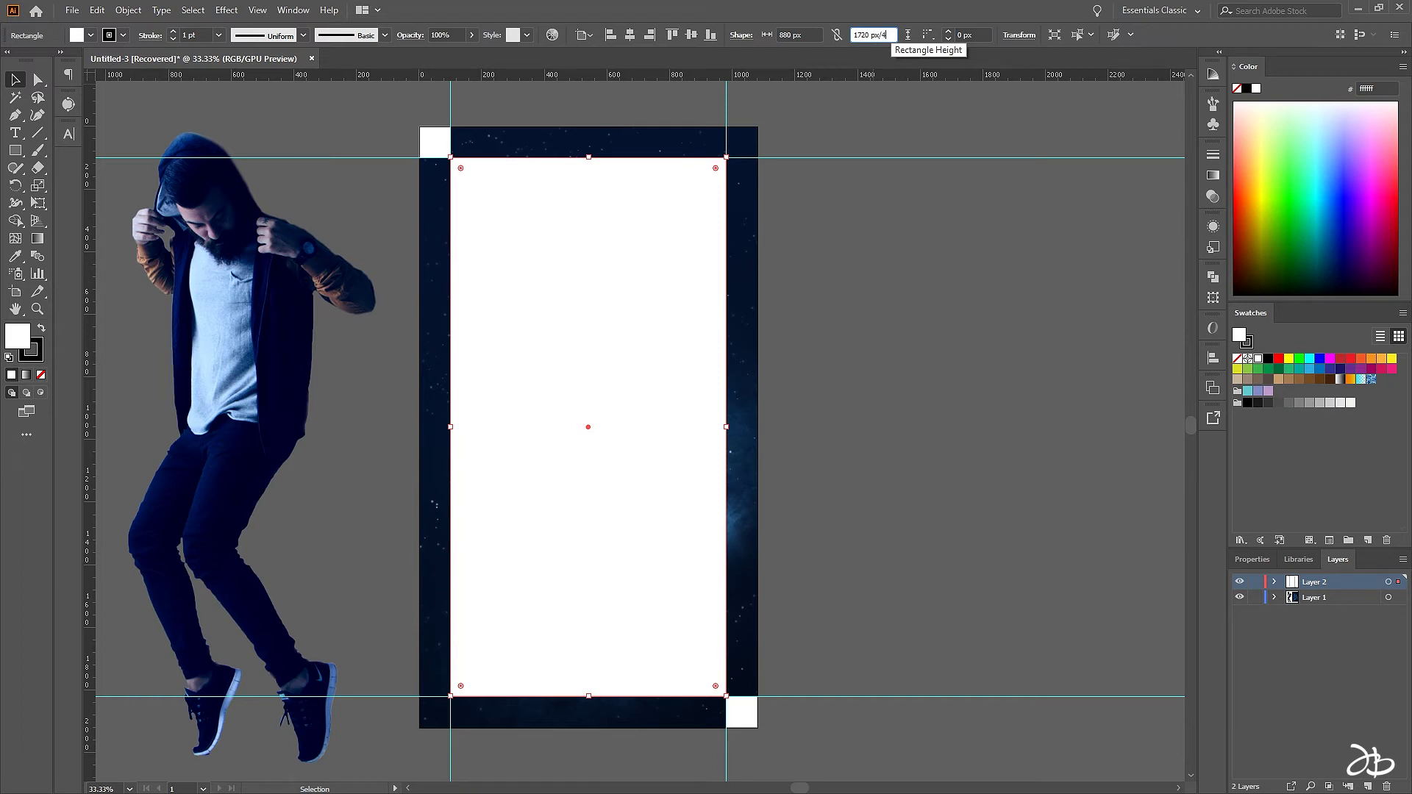
key("Return")
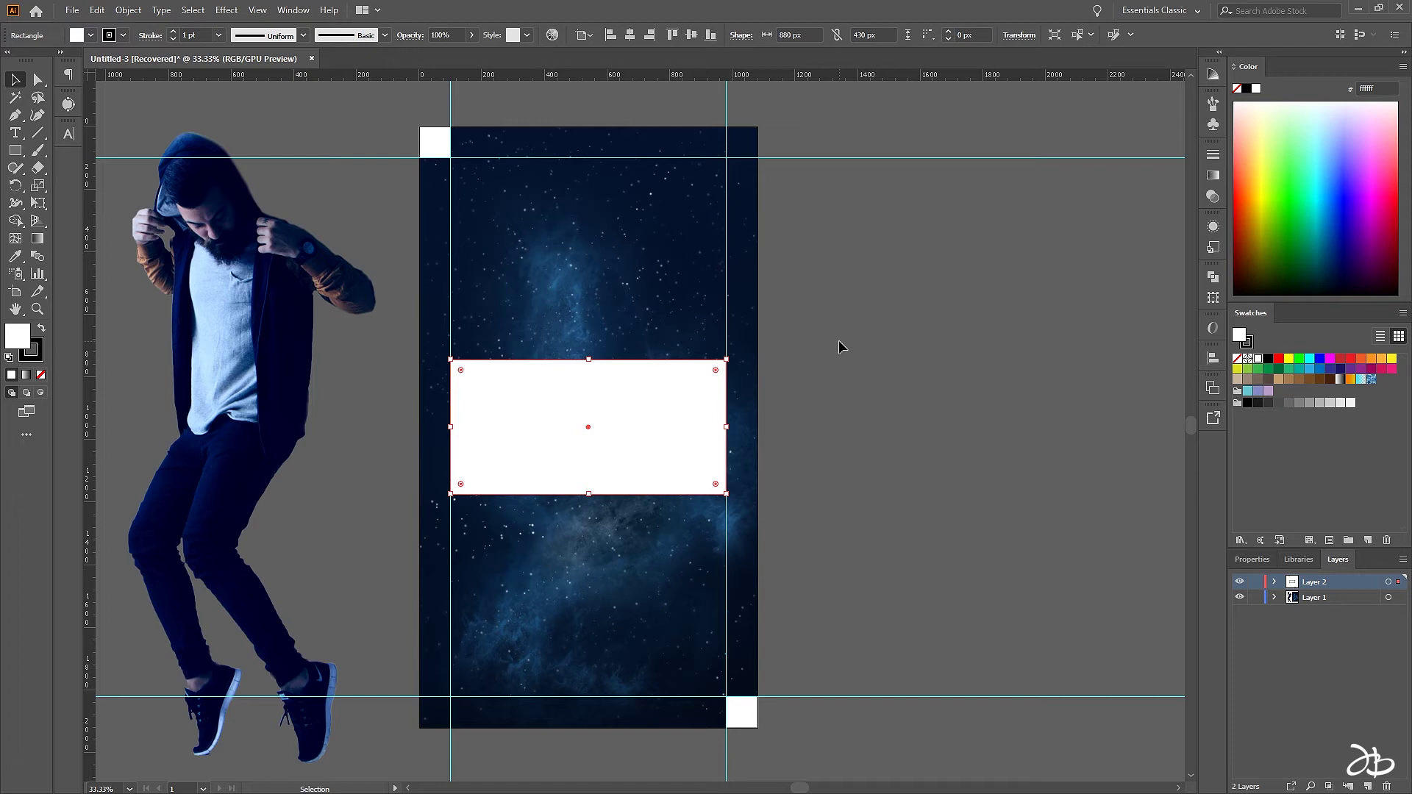
left_click(839, 340)
left_click(678, 419)
left_click_drag(656, 425, 597, 200)
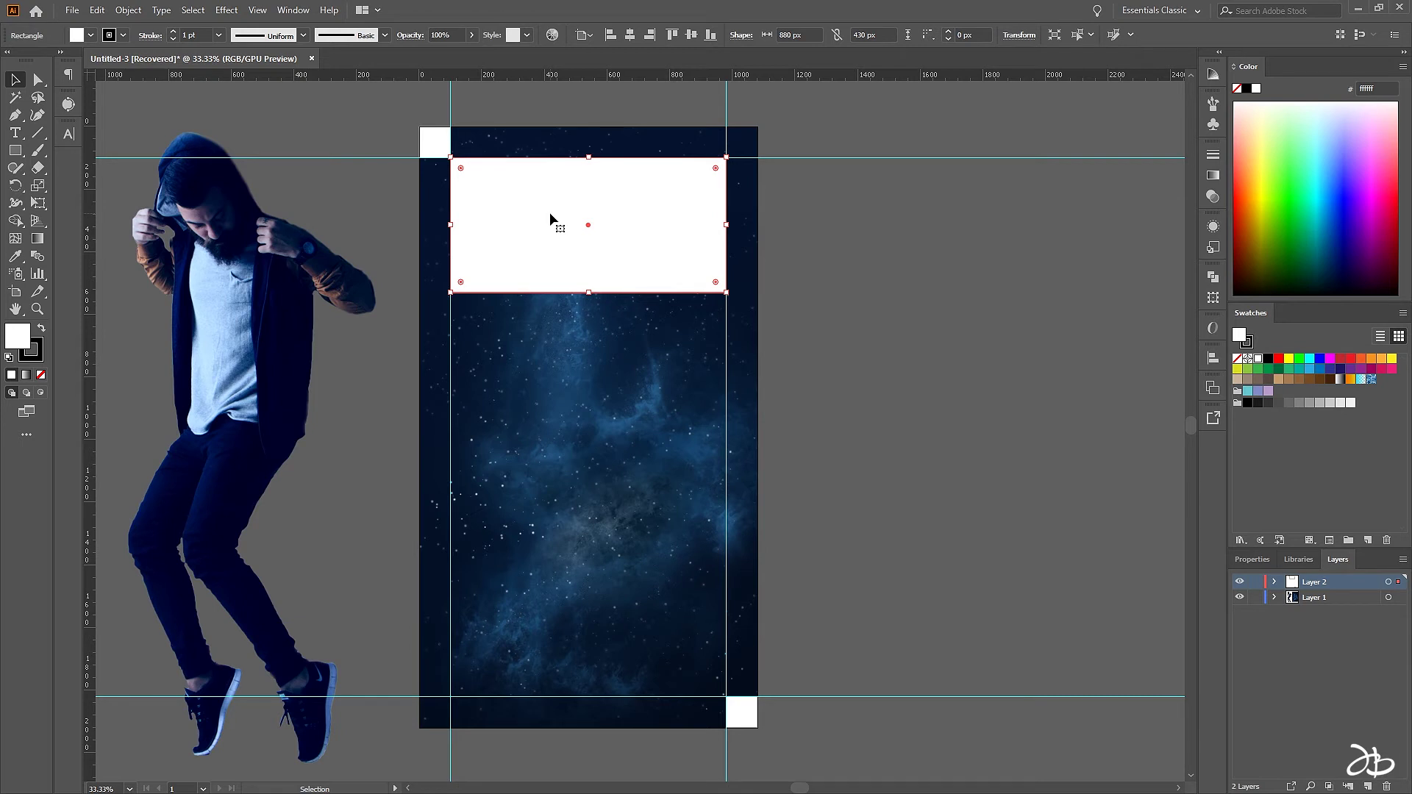
Place a copy of the 430 px panel directly beneath the first
key("a")
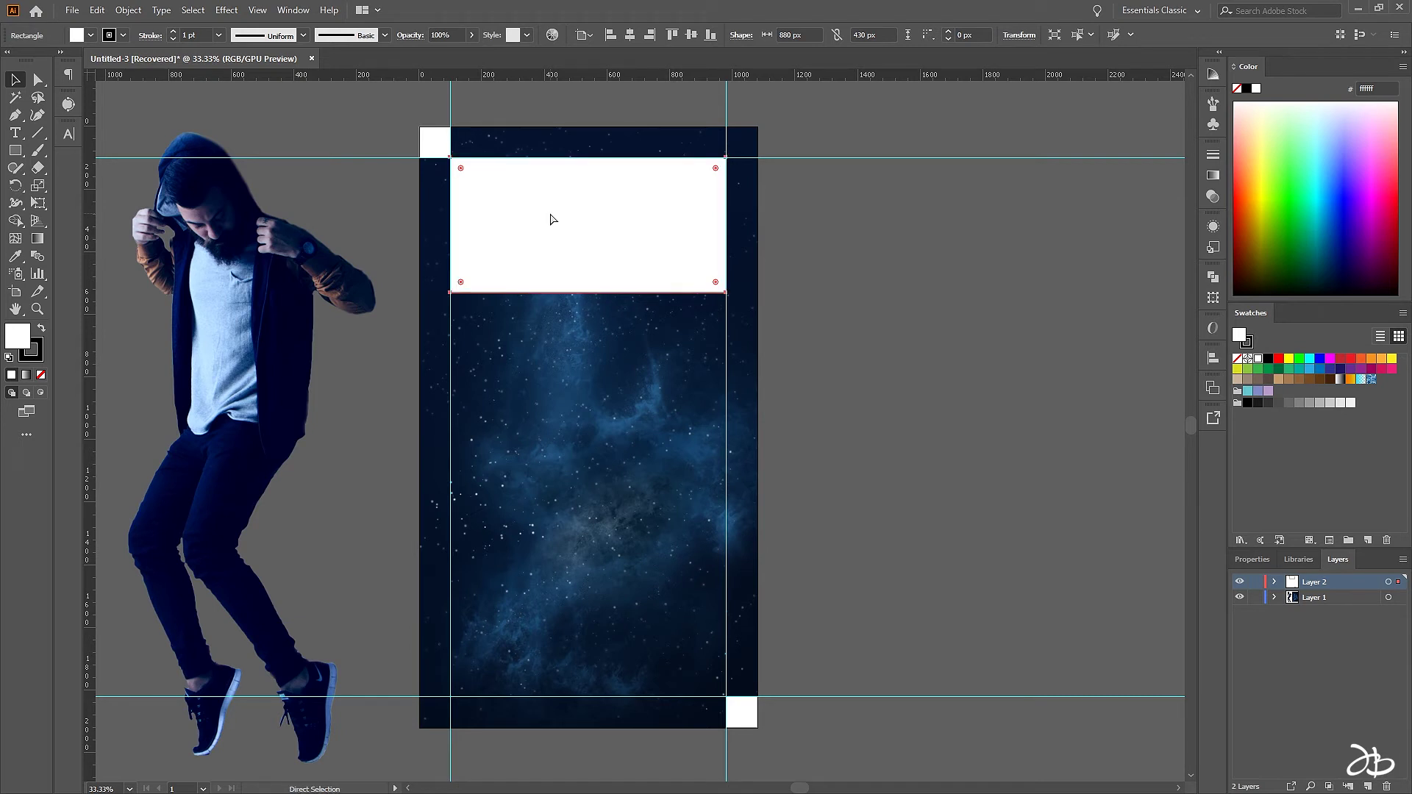
key("ctrl+v")
left_click_drag(706, 402, 653, 331)
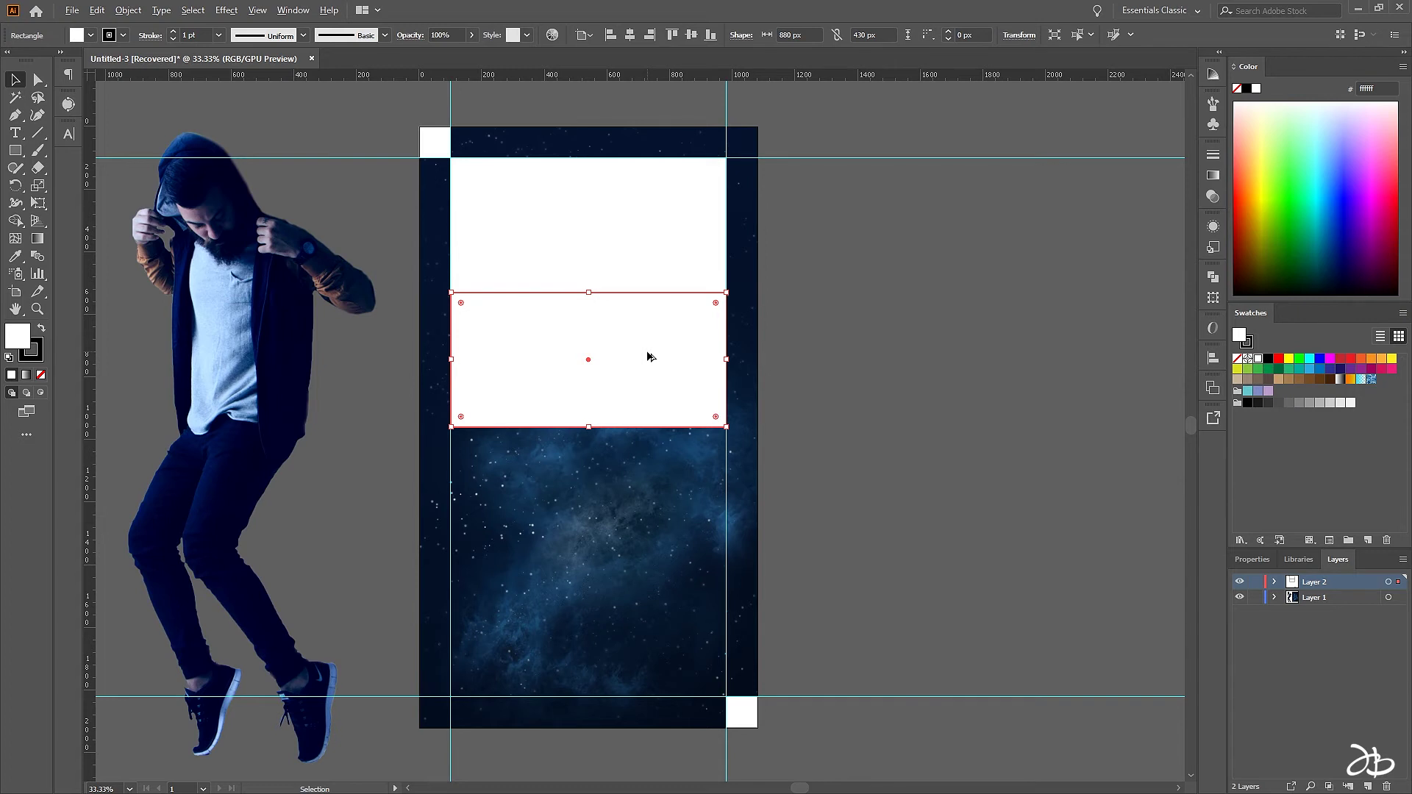
Add the third and fourth panel copies straight down, the last reaching the bottom guide
left_click_drag(647, 352, 648, 489)
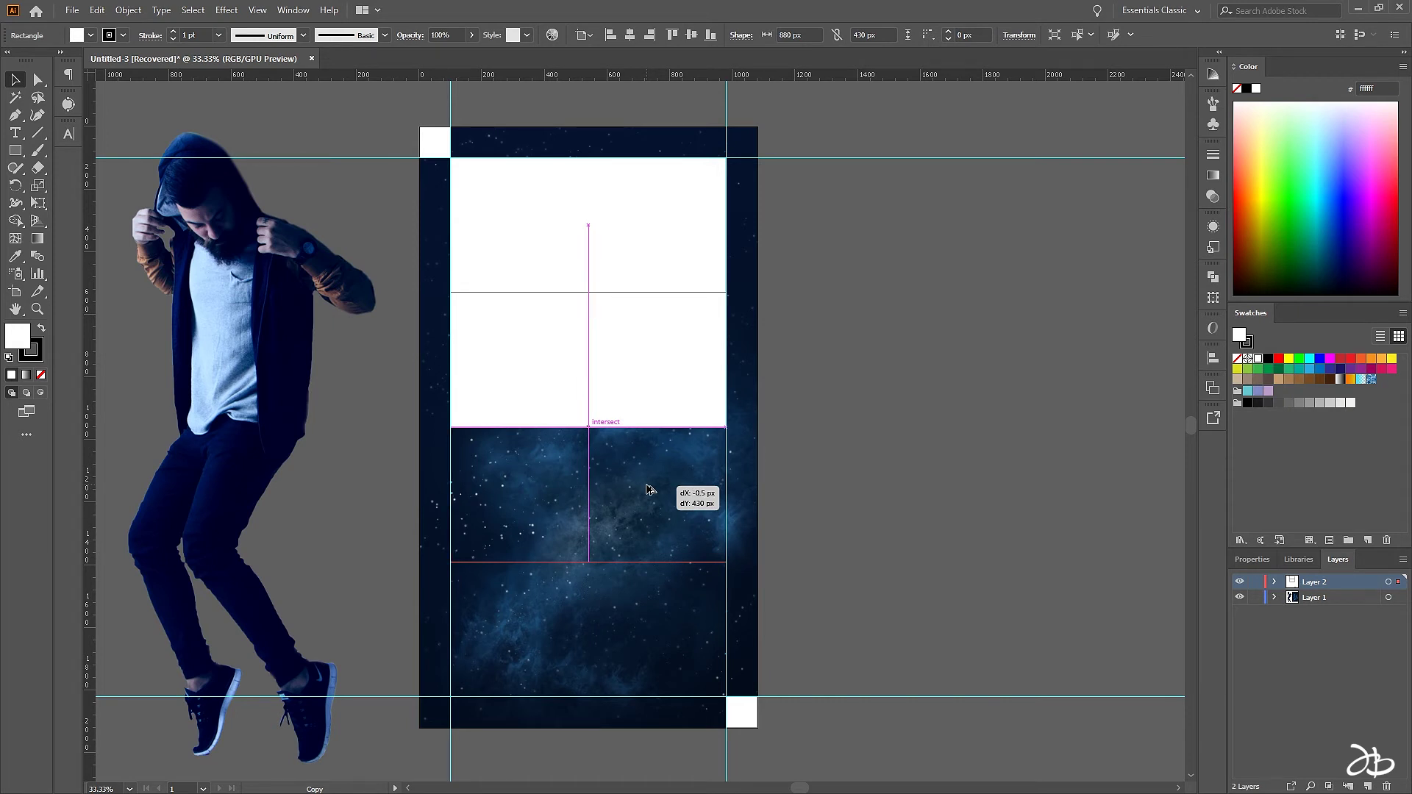
left_click_drag(648, 490, 647, 489)
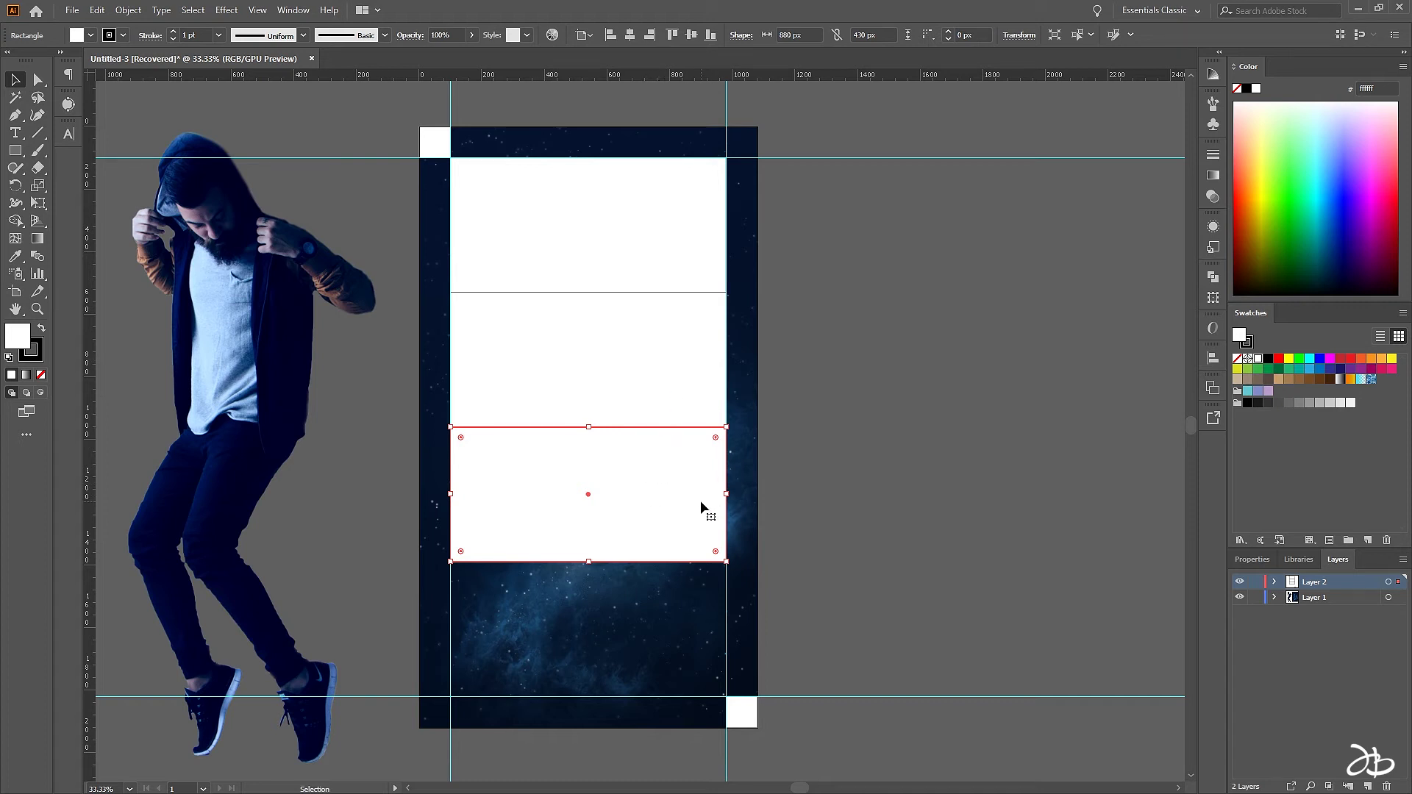
left_click_drag(687, 495, 691, 634)
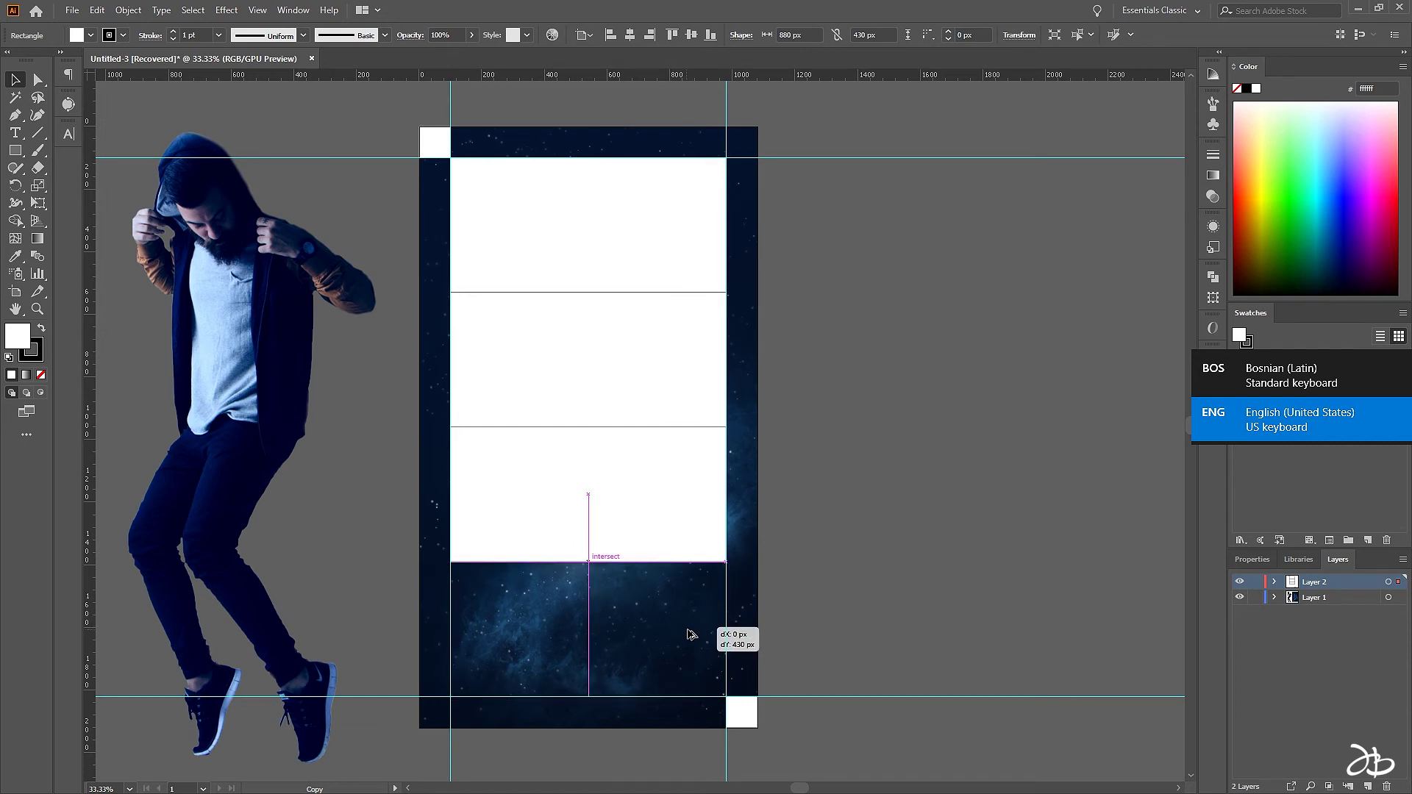
left_click_drag(691, 635, 691, 633)
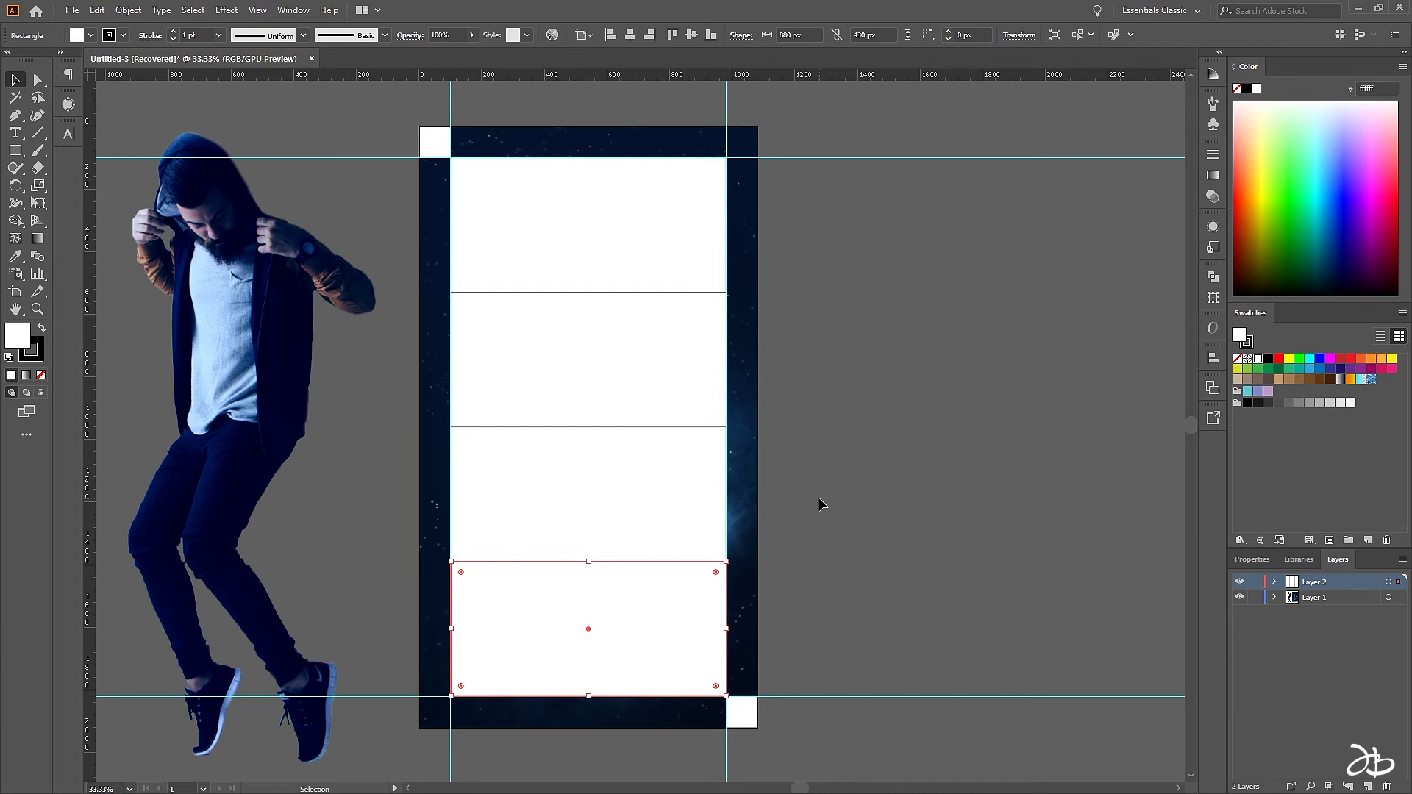
left_click(840, 527)
Copy the top panel off to the canvas beside the artboard as a spare
left_click_drag(774, 384, 590, 418)
mouse_move(410, 268)
left_mouse_down()
mouse_move(838, 372)
mouse_move(828, 367)
mouse_move(834, 530)
mouse_move(852, 557)
left_mouse_up()
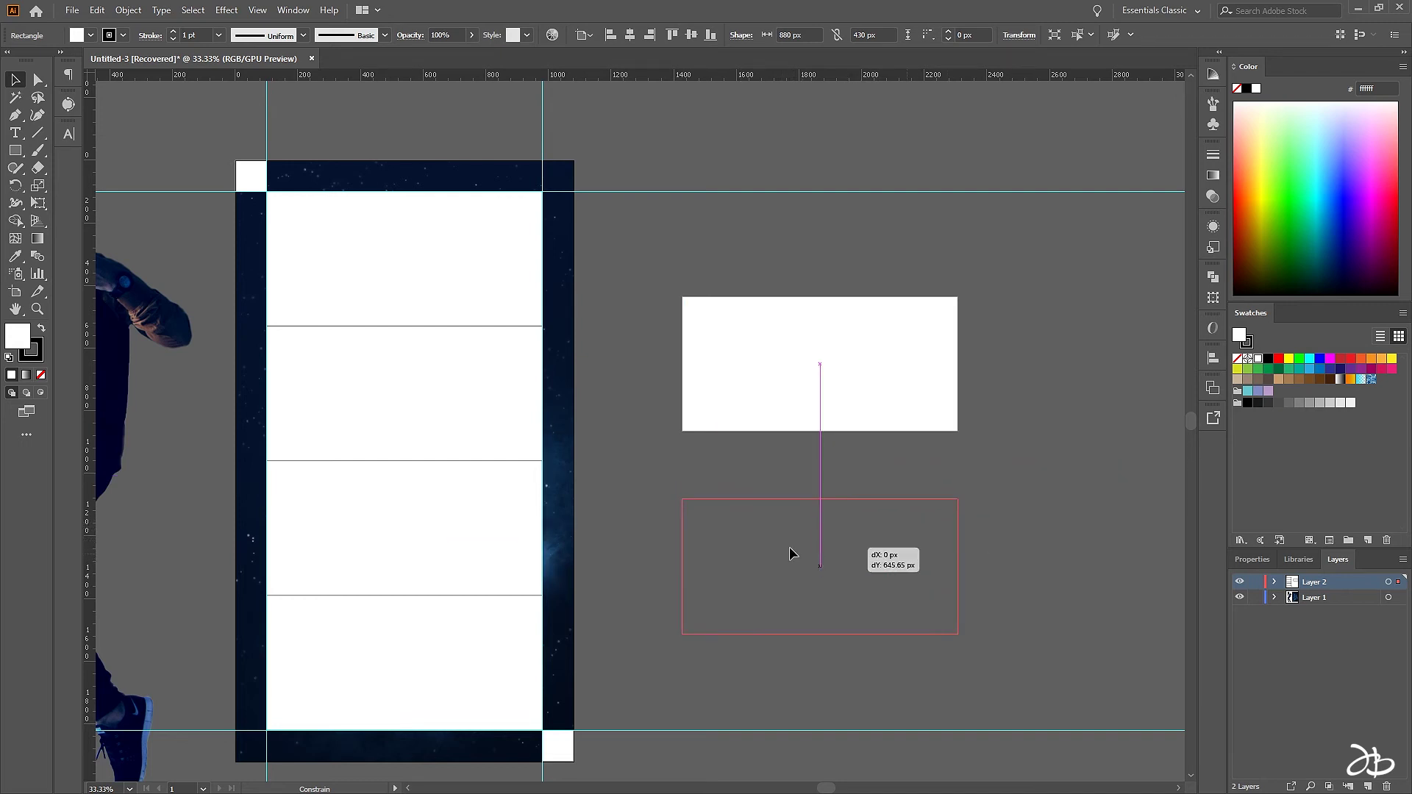
mouse_move(851, 557)
left_mouse_down()
mouse_move(898, 591)
mouse_move(886, 540)
left_mouse_up()
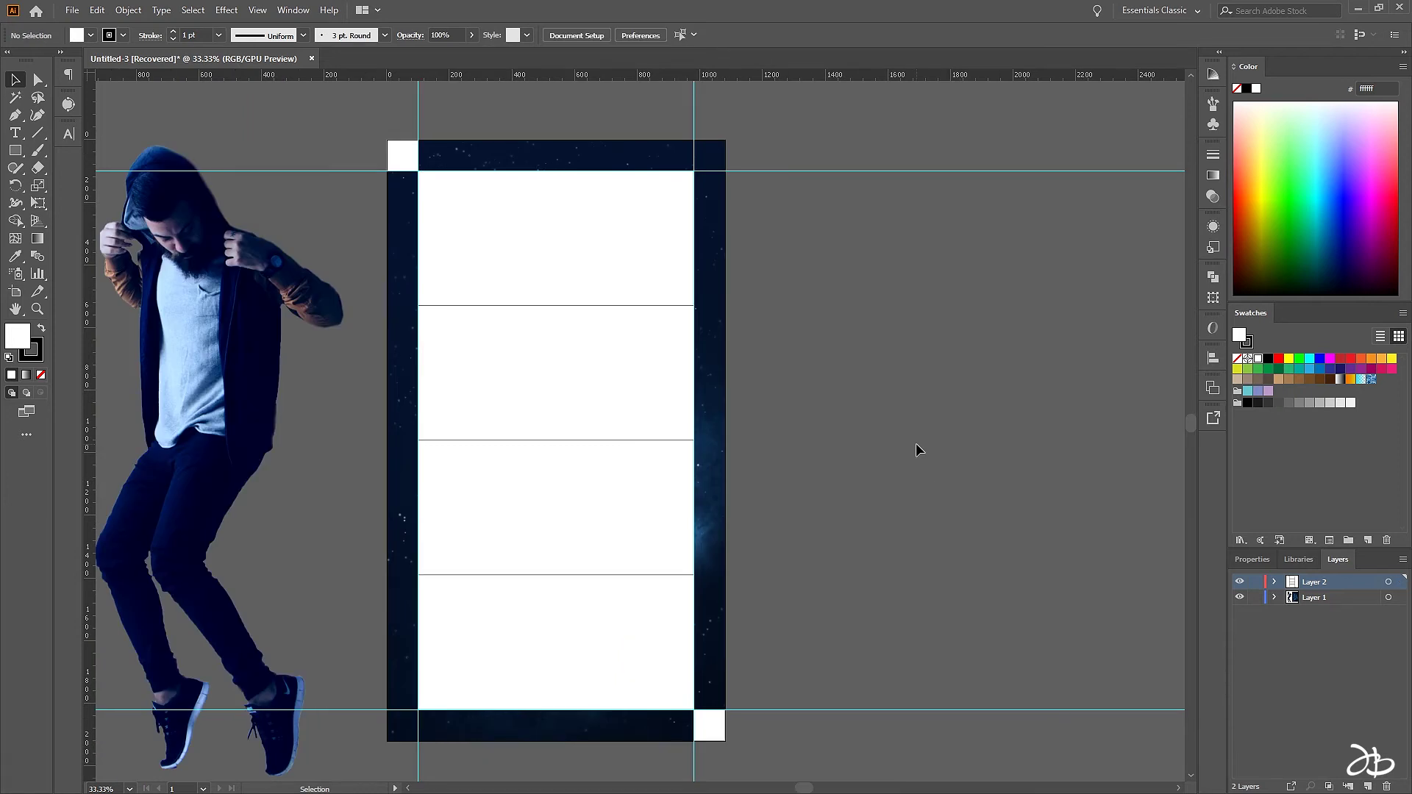
Select the stacked panels and the small corner square, then clear the selection
left_click(548, 607)
left_click(571, 457)
left_click(602, 255)
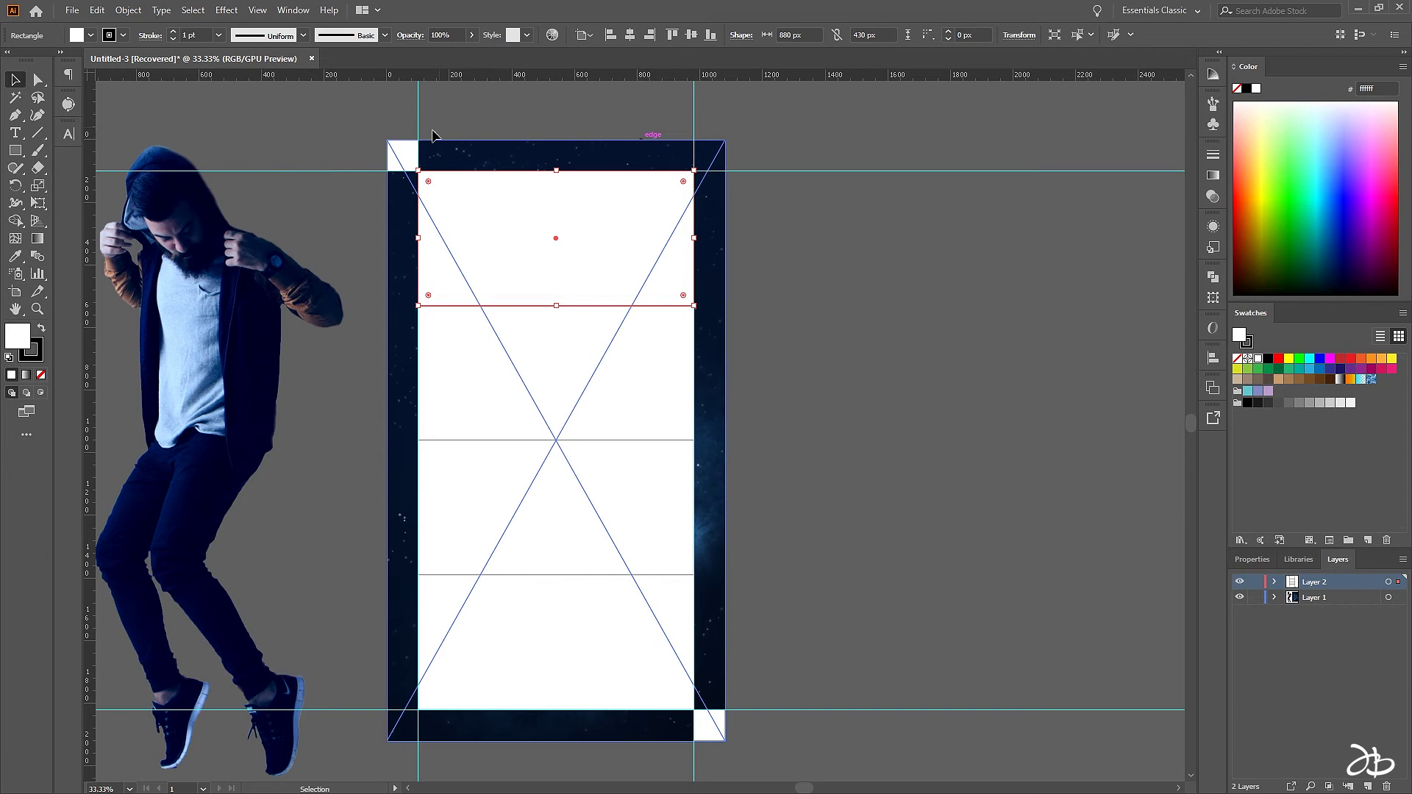
left_click(404, 152)
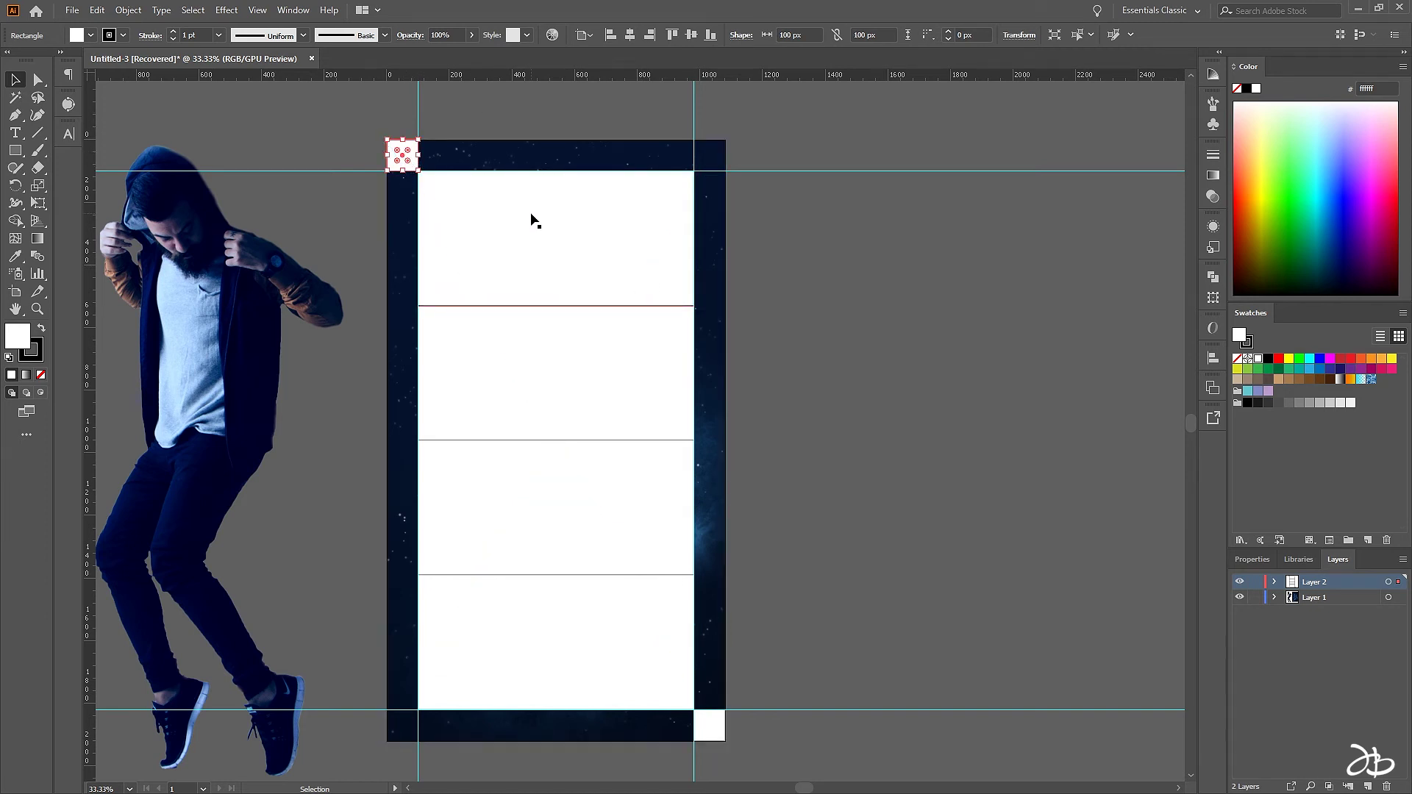
left_click(802, 298)
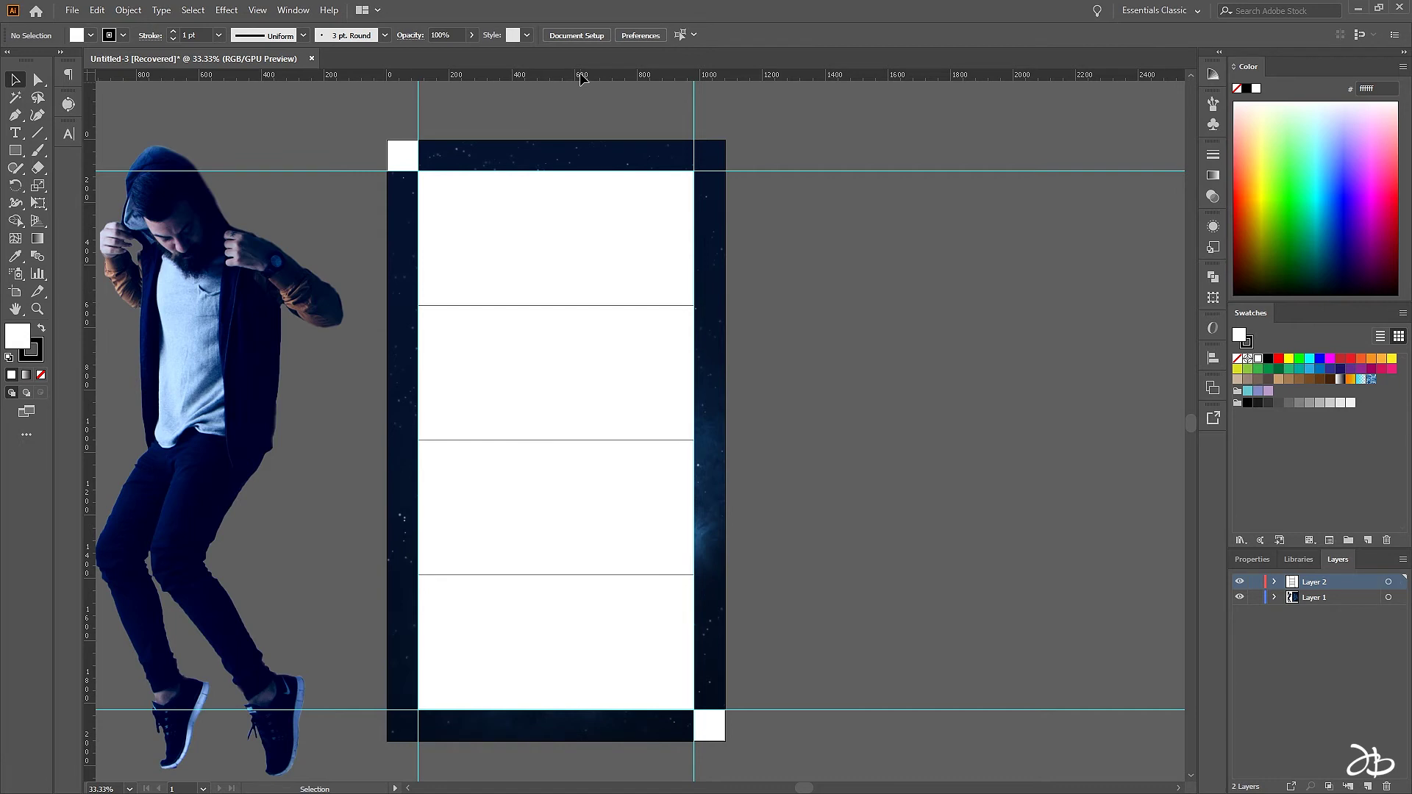
Add three horizontal guides along the seams between the four white panels
left_click_drag(581, 77, 618, 306)
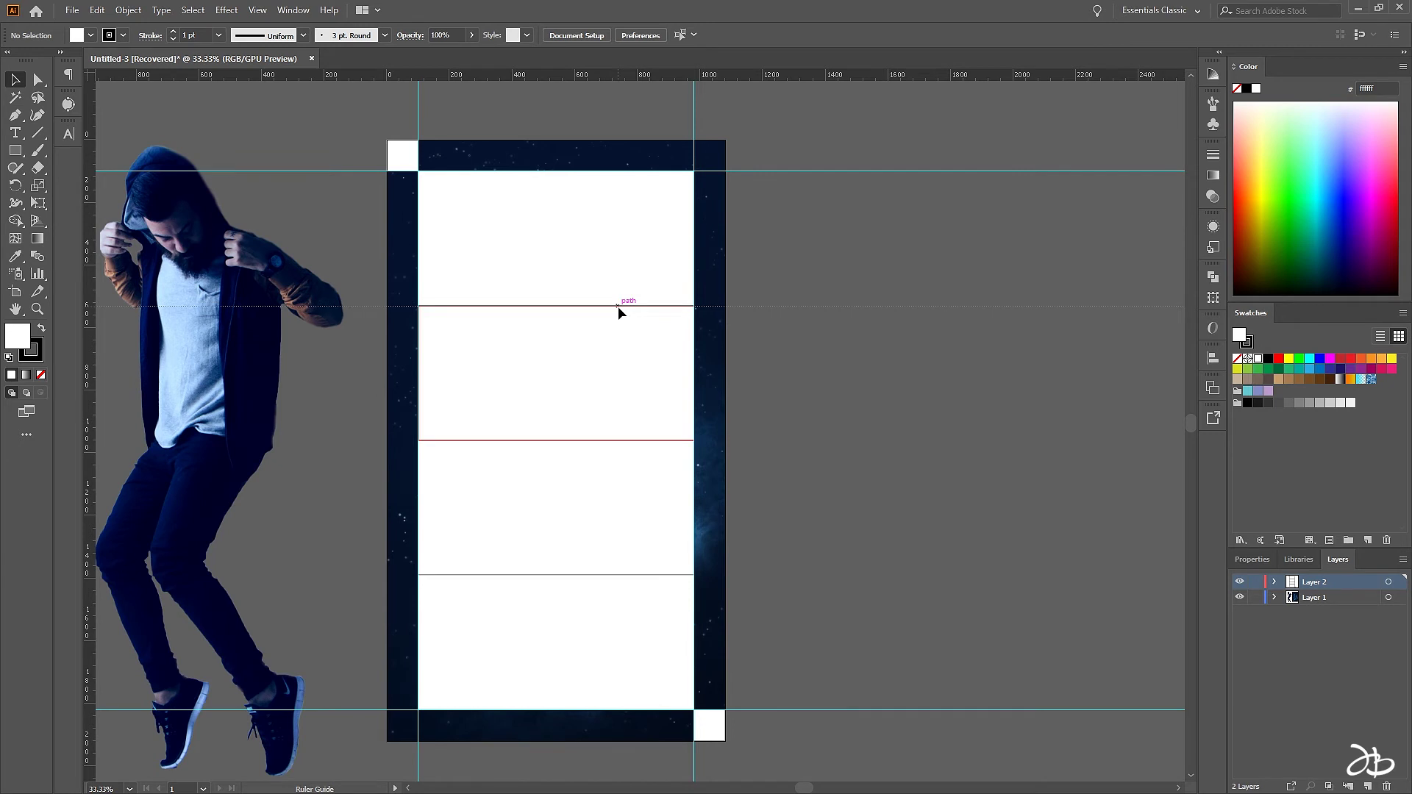
left_click_drag(673, 77, 660, 423)
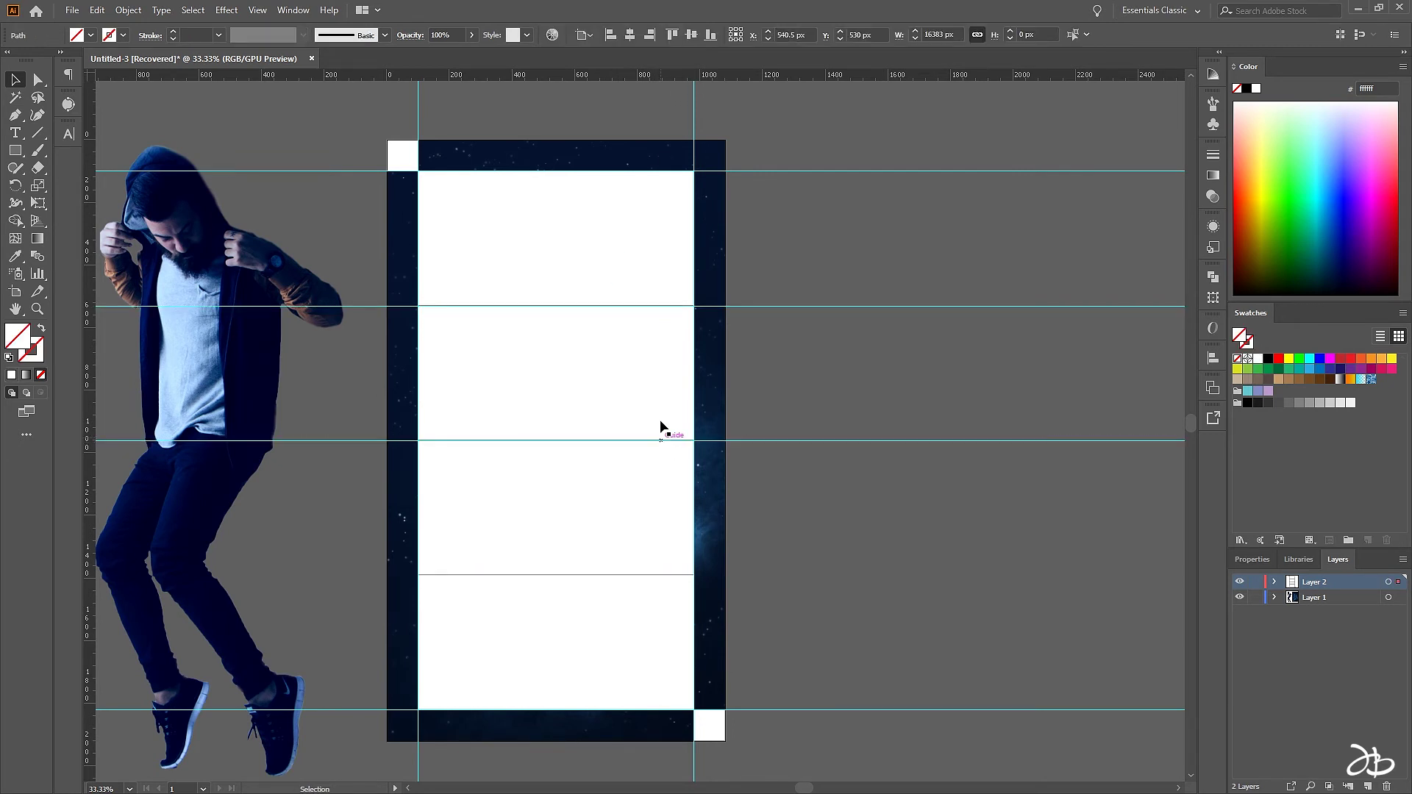
left_click_drag(671, 77, 611, 574)
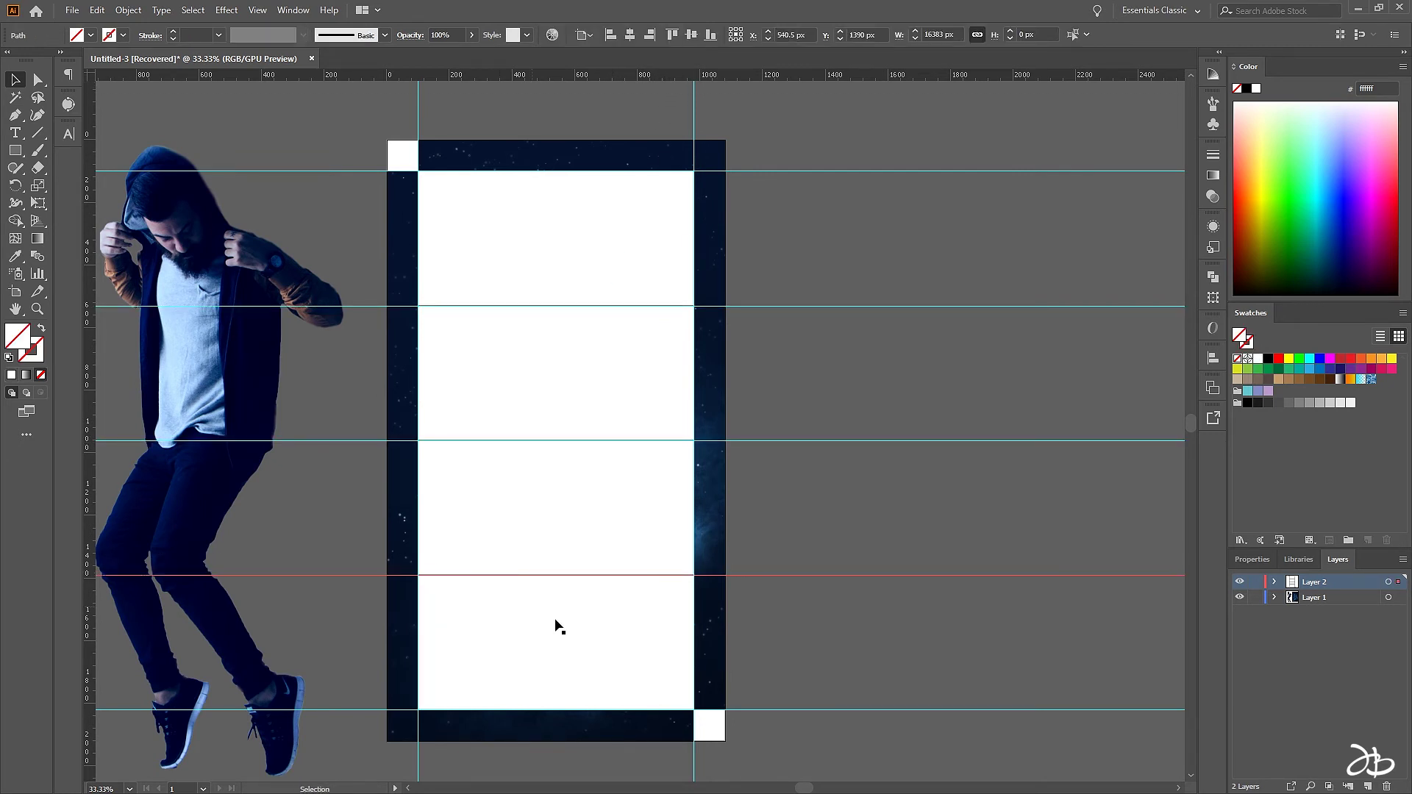
left_click(849, 599)
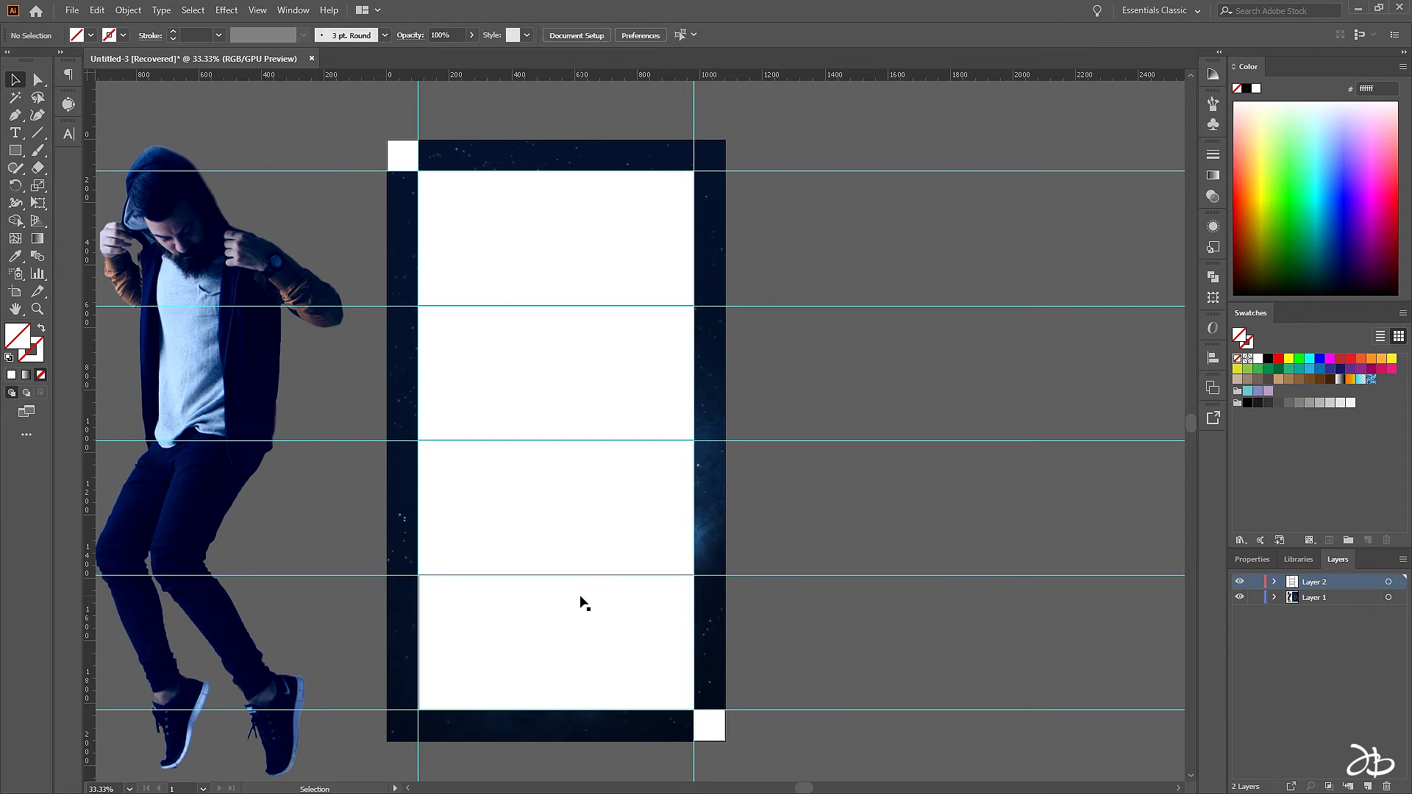
left_click(408, 184)
Delete the leftover white box and toggle Layer 2's visibility off and on to check
mouse_move(410, 151)
left_mouse_down()
mouse_move(489, 204)
mouse_move(710, 726)
left_mouse_up()
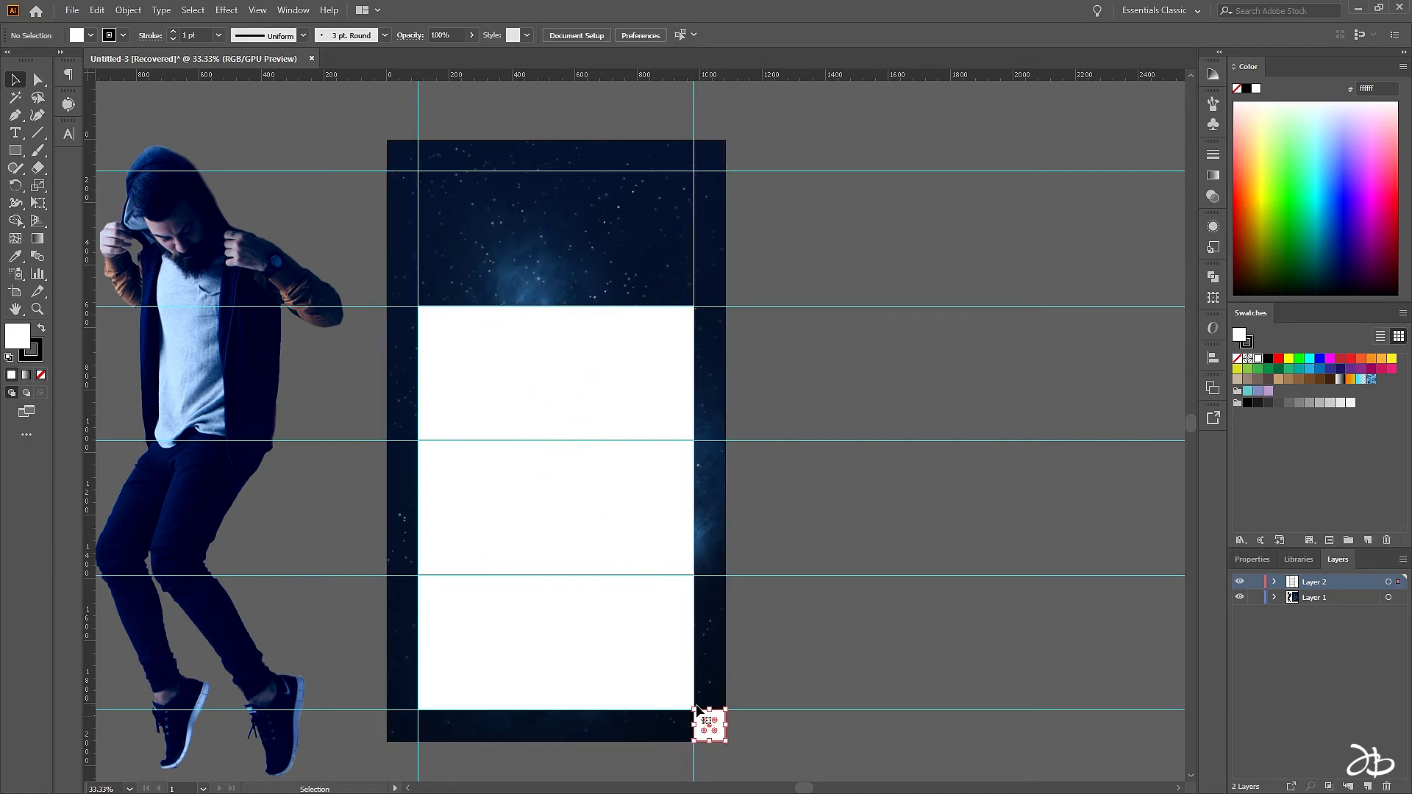
left_click_drag(647, 688, 632, 441)
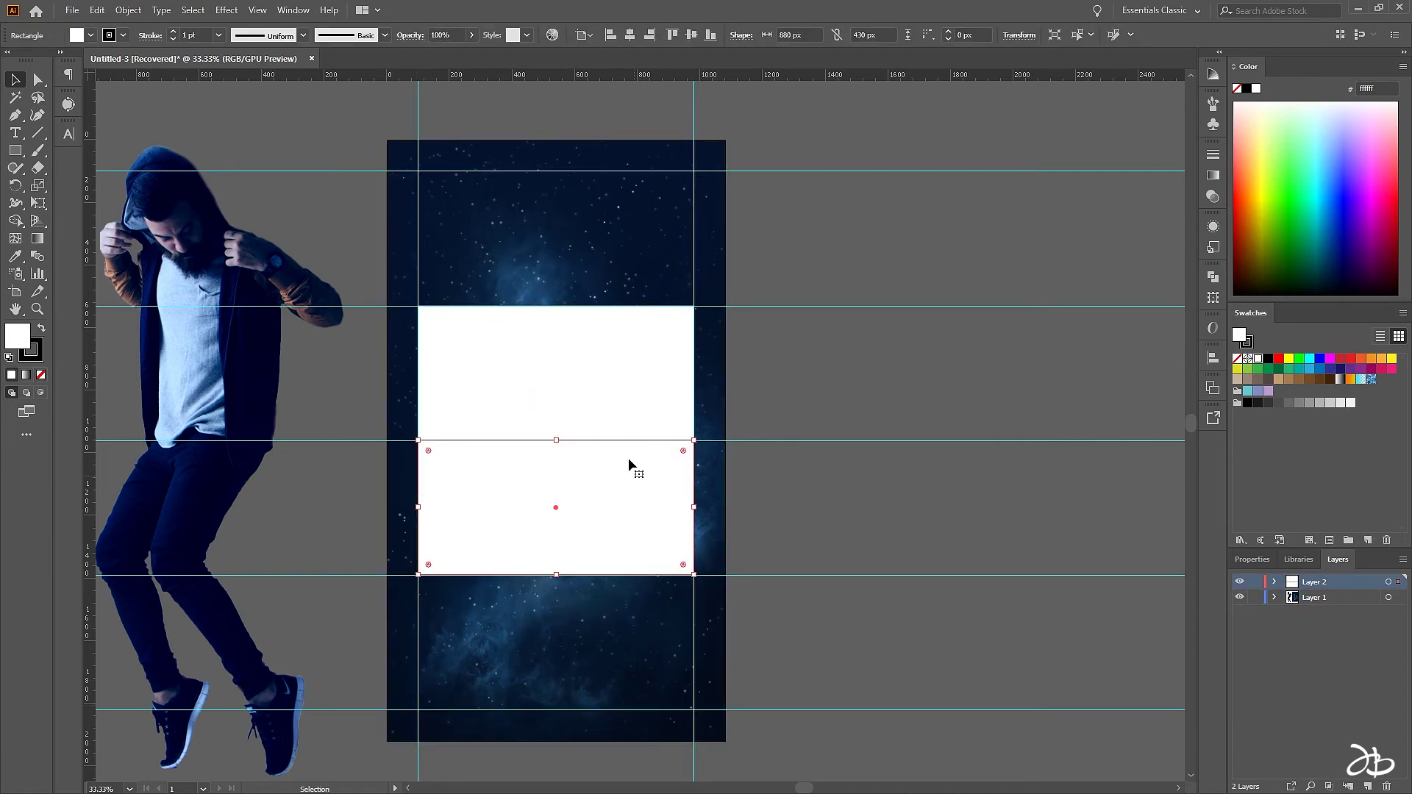
key("Delete")
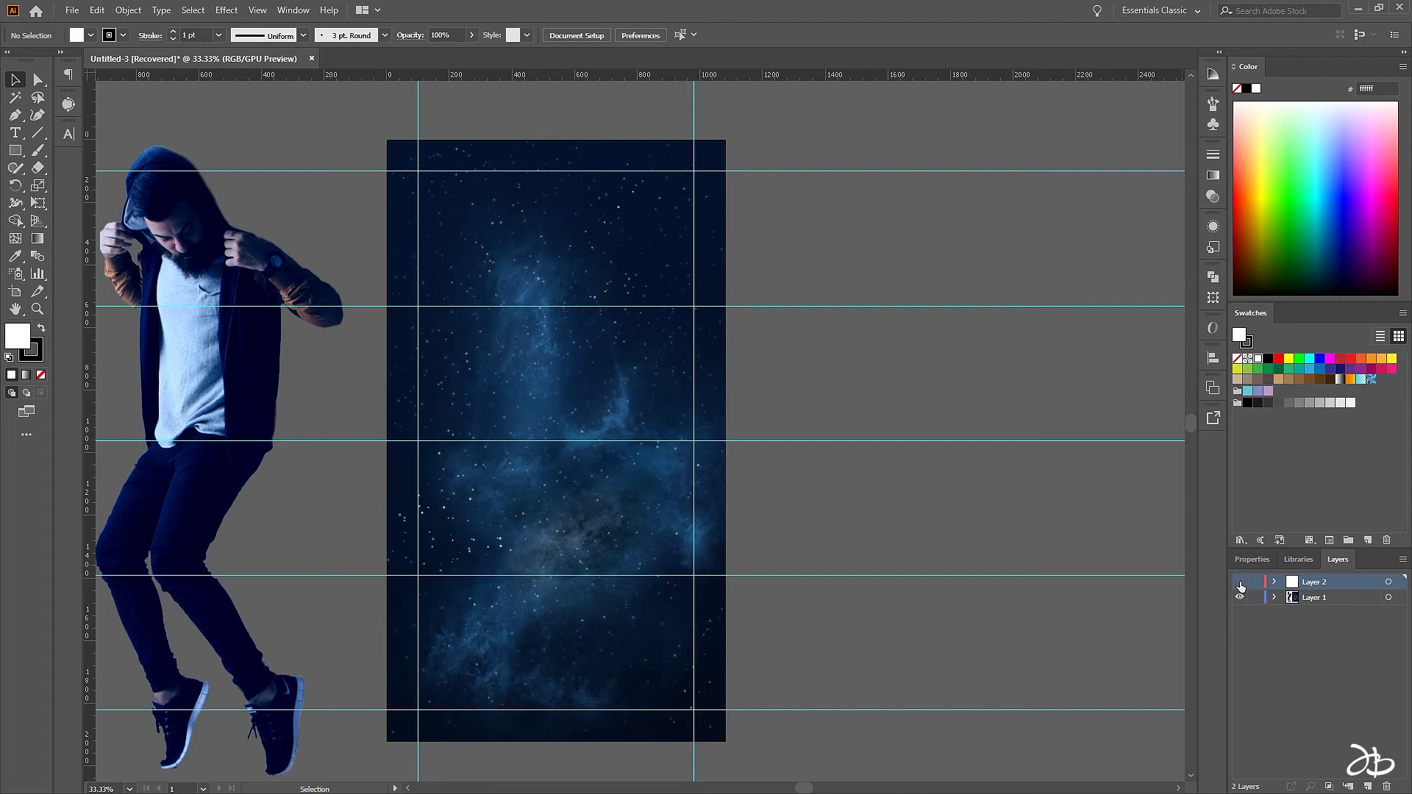
left_click(1241, 584)
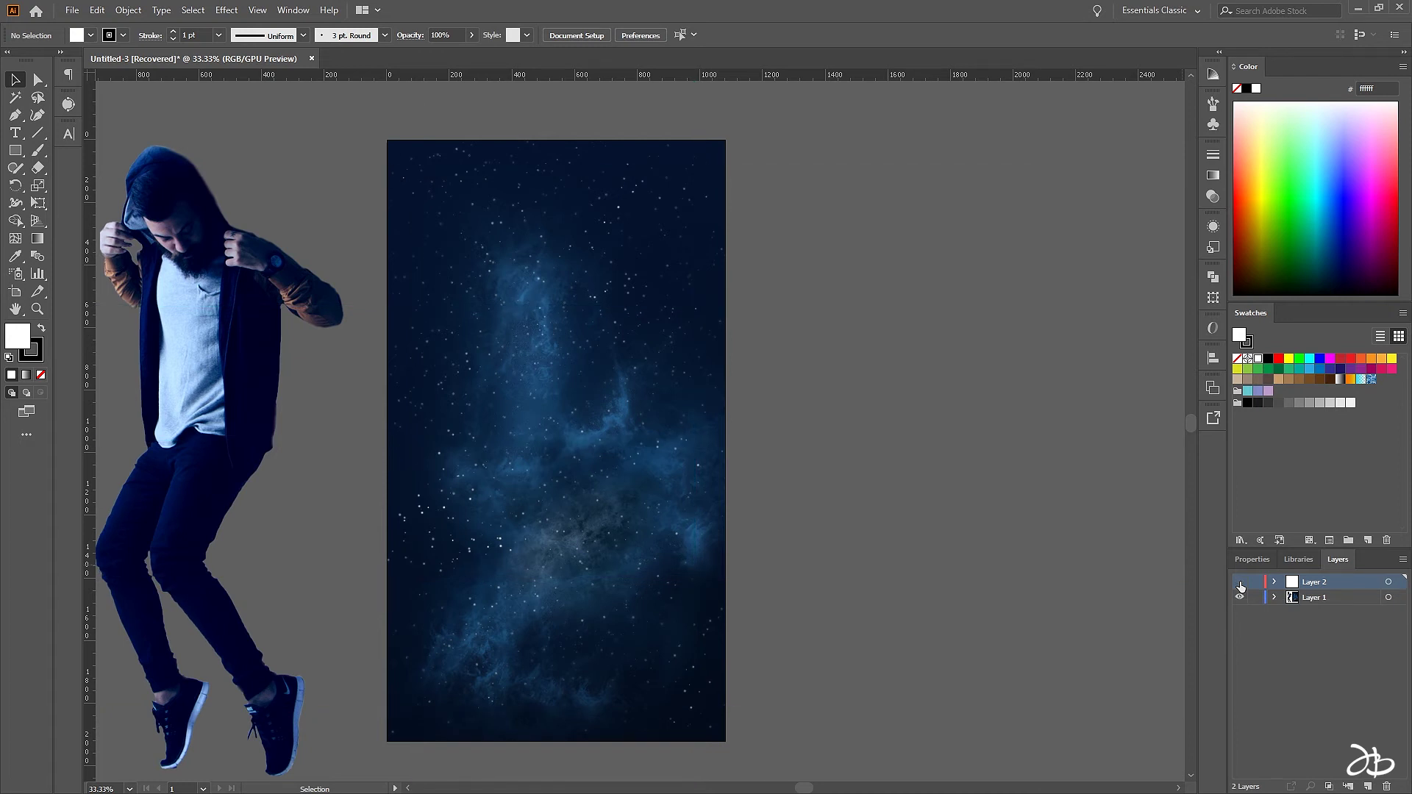
left_click(1242, 586)
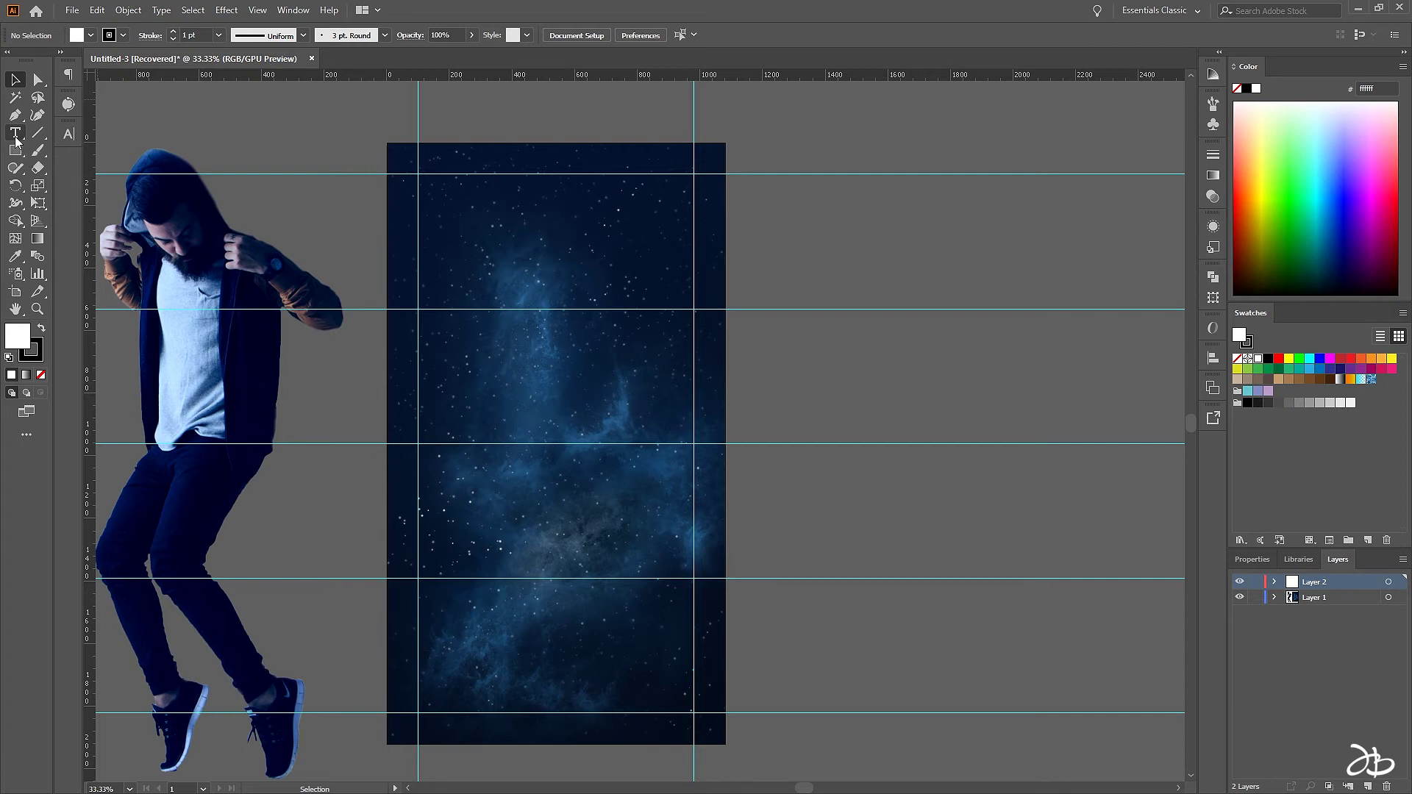
Create a Lorem ipsum point-text object to the right of the artboard
left_click(16, 136)
key("ctrl+shift+a")
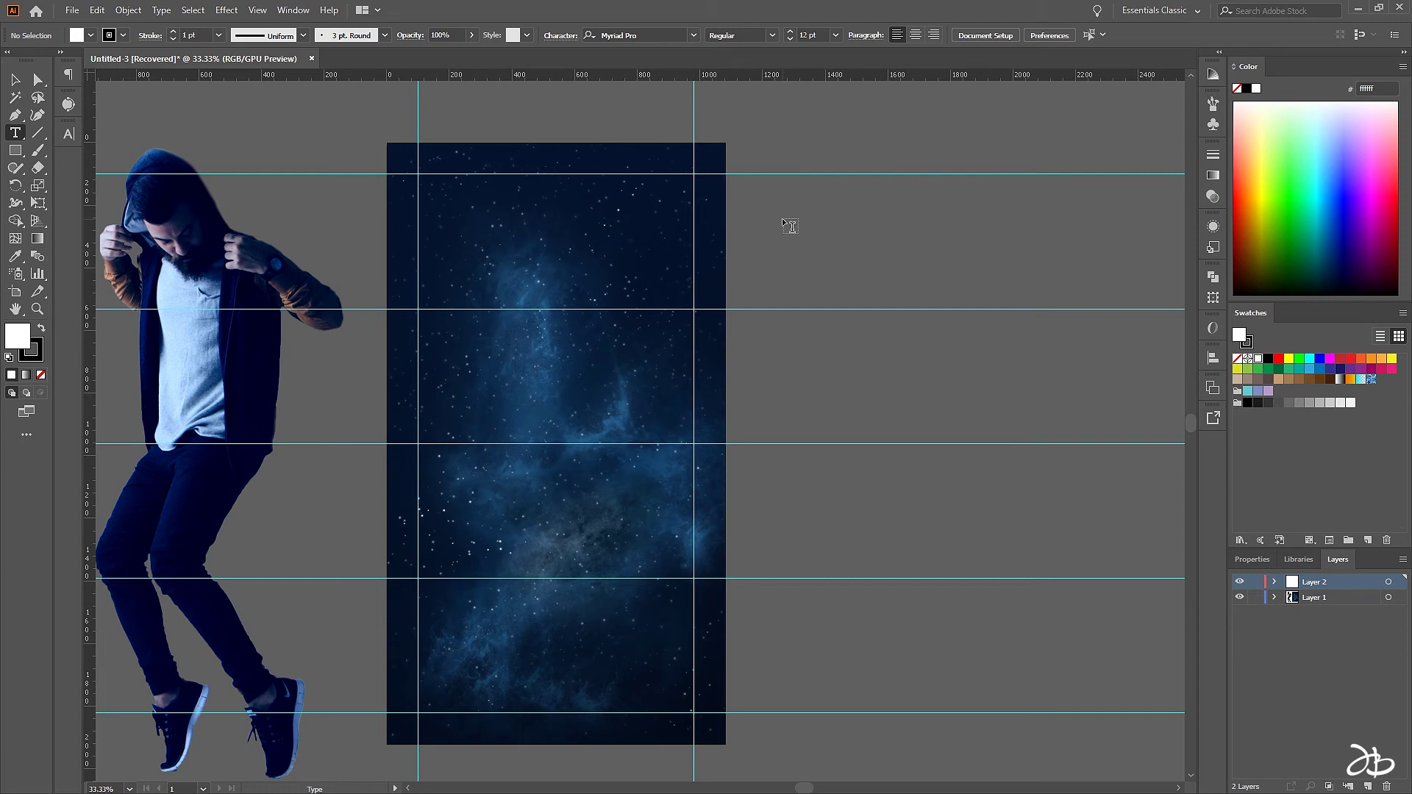
left_click(783, 218)
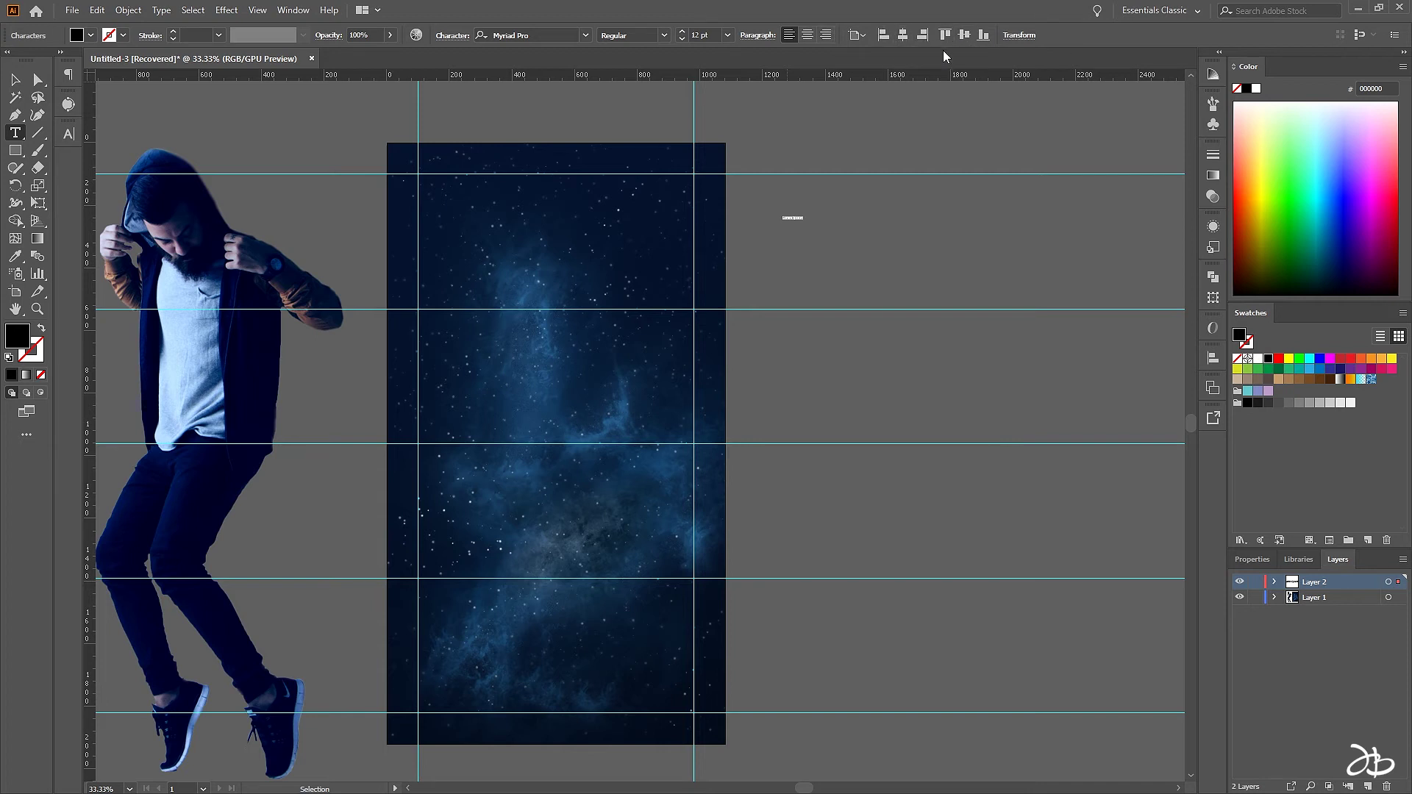
Enlarge the placeholder text, then undo that scaling with Edit > Undo
left_click(18, 80)
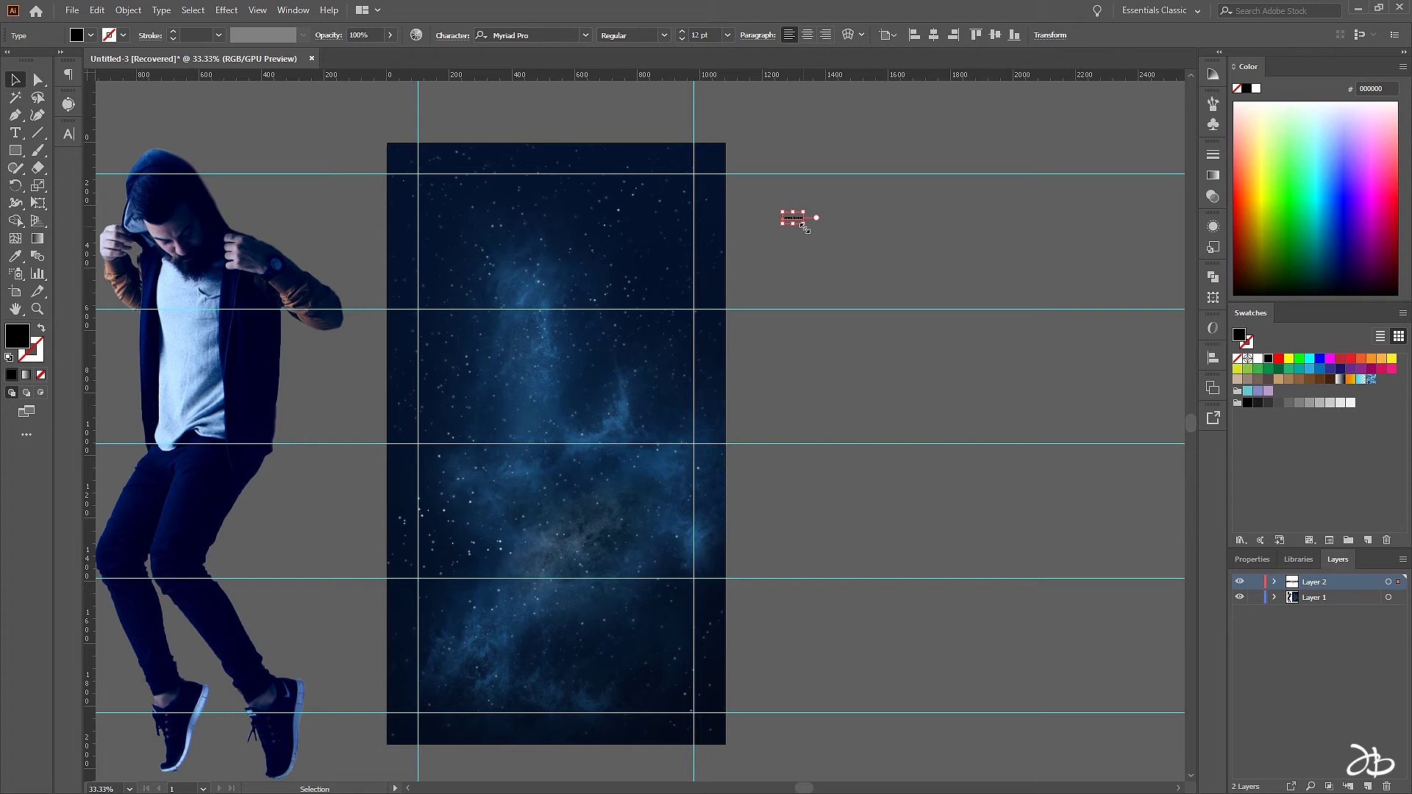
left_click_drag(803, 224, 1012, 335)
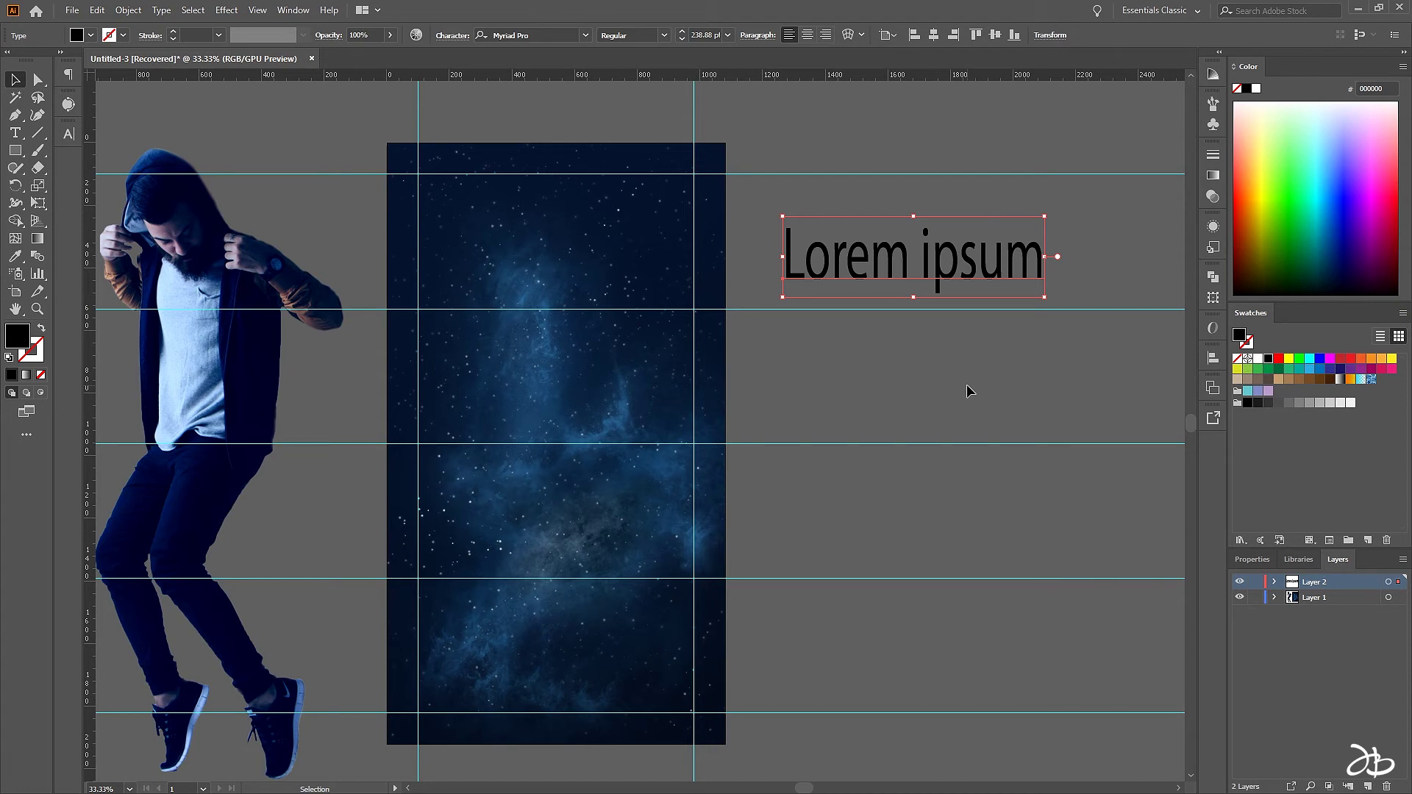
left_click(97, 9)
left_click(132, 27)
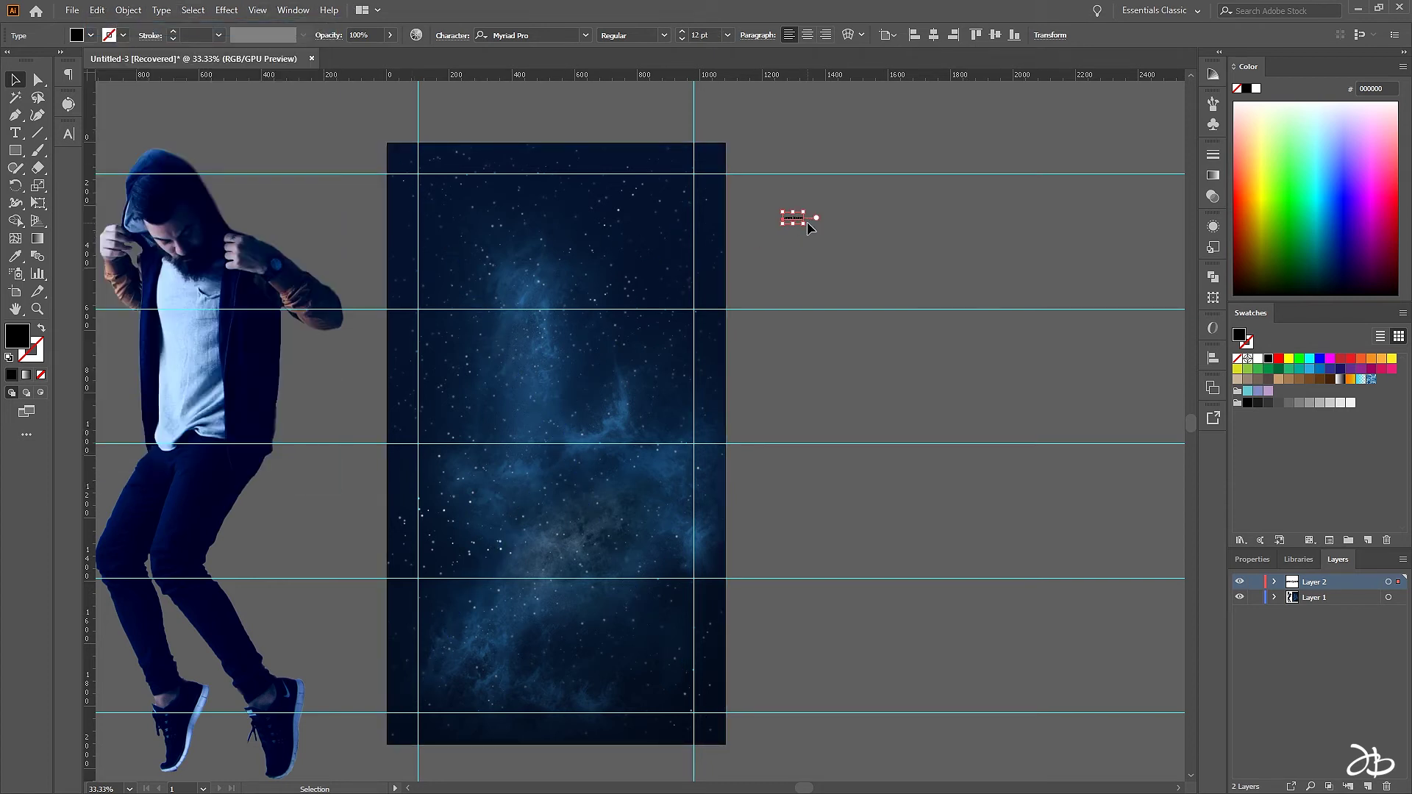
Scale the Lorem ipsum placeholder proportionally up to 180.77 pt
key("shift")
left_click_drag(807, 225, 1081, 493)
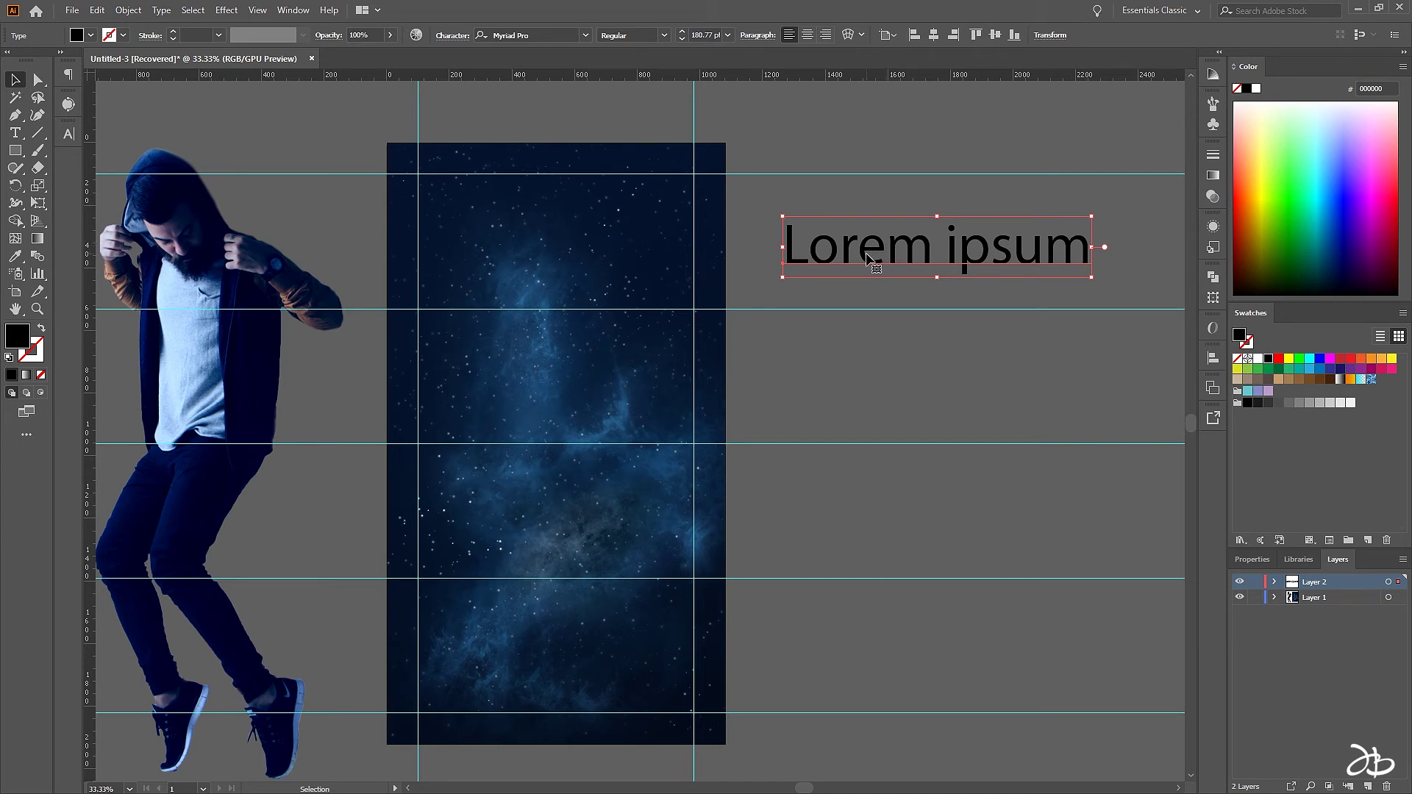
left_click_drag(890, 347, 750, 371)
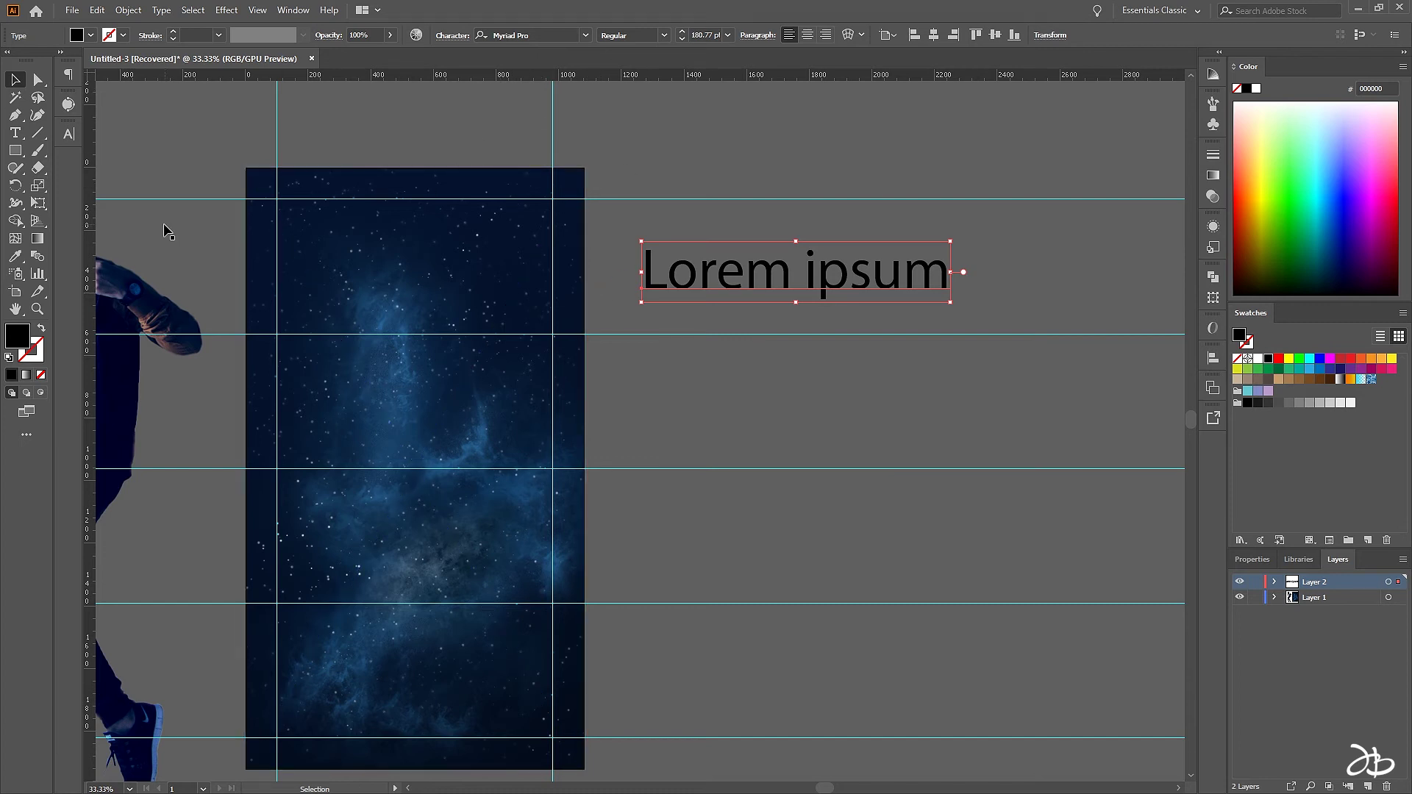
Replace the 'Lorem ipsum' text with the word CREATIVE
left_click(15, 132)
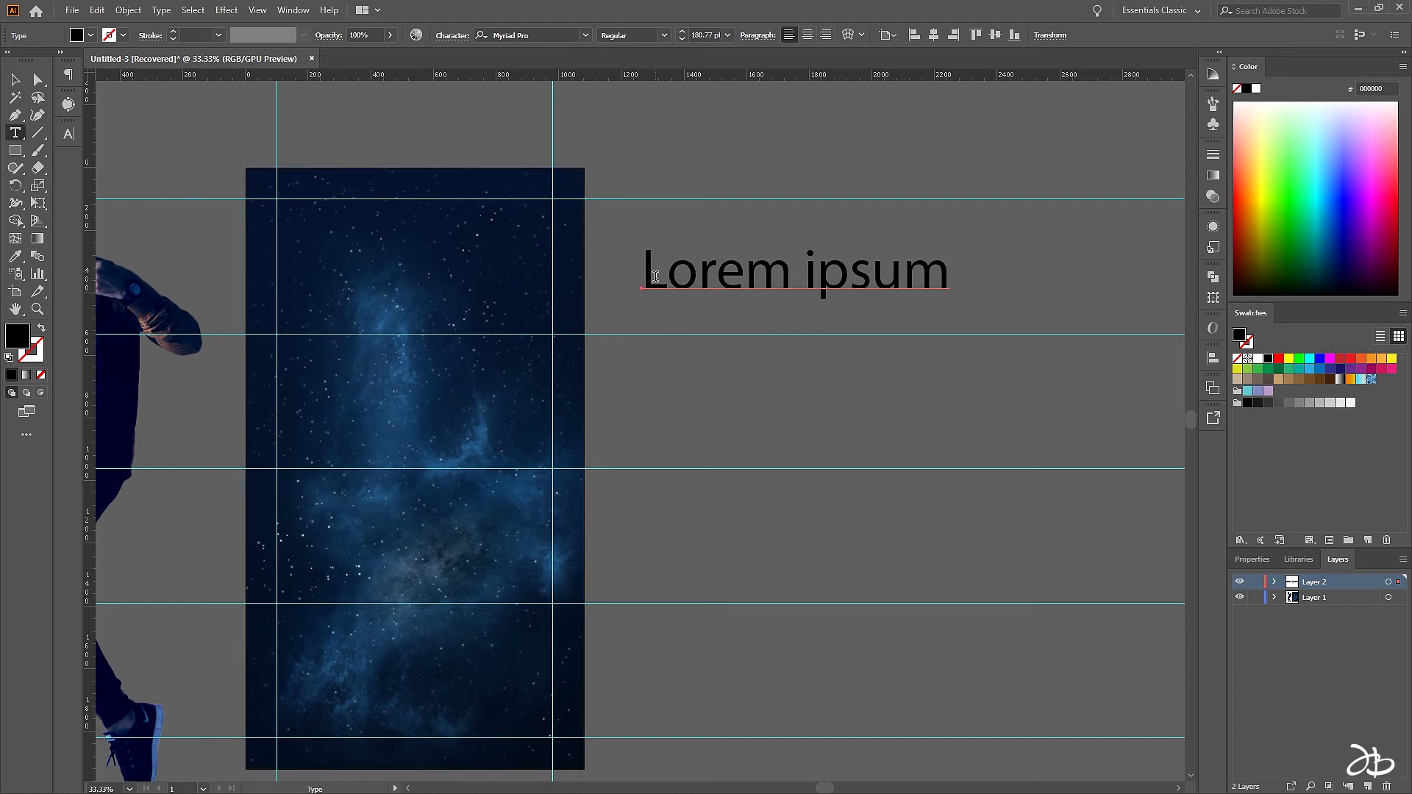
left_click_drag(646, 275, 978, 284)
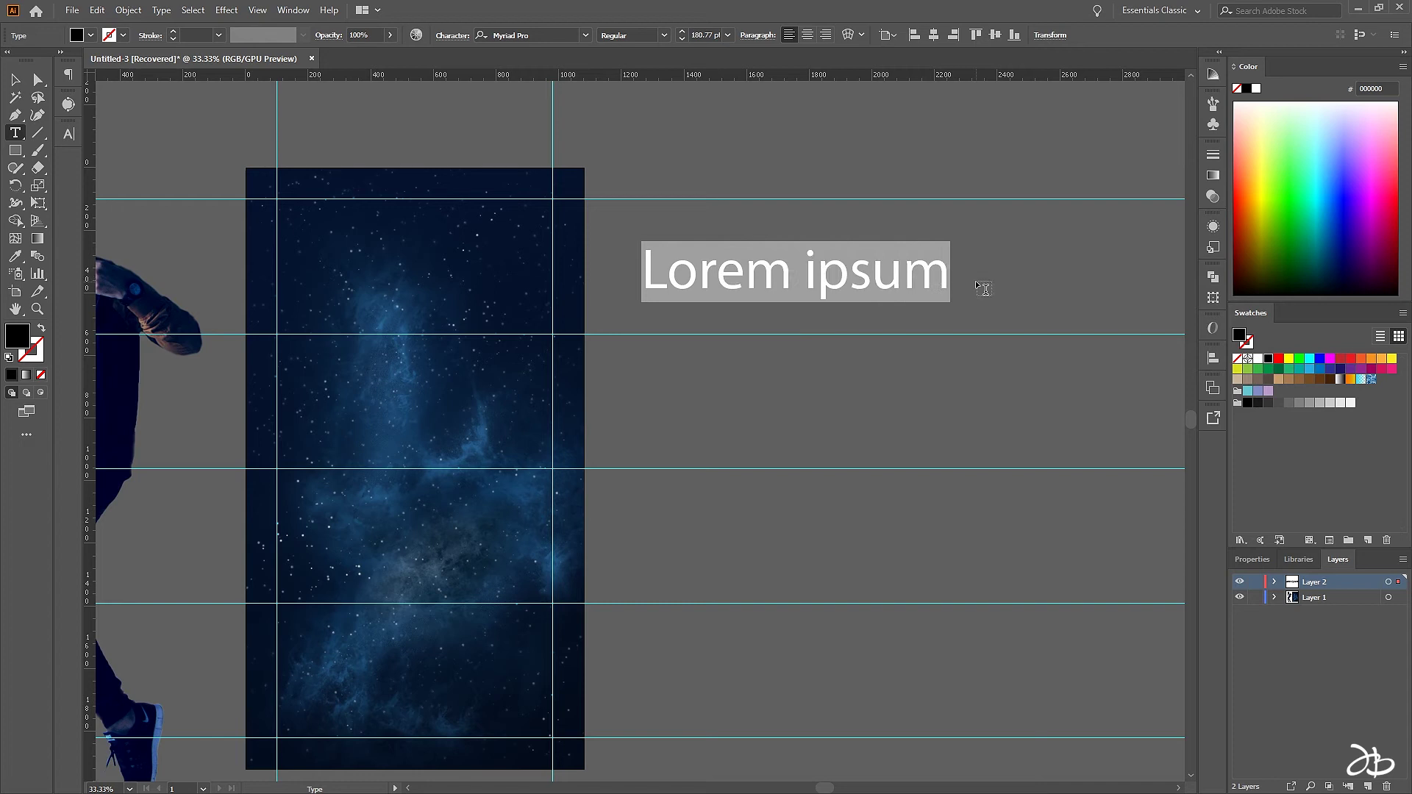
type("CREATIVE")
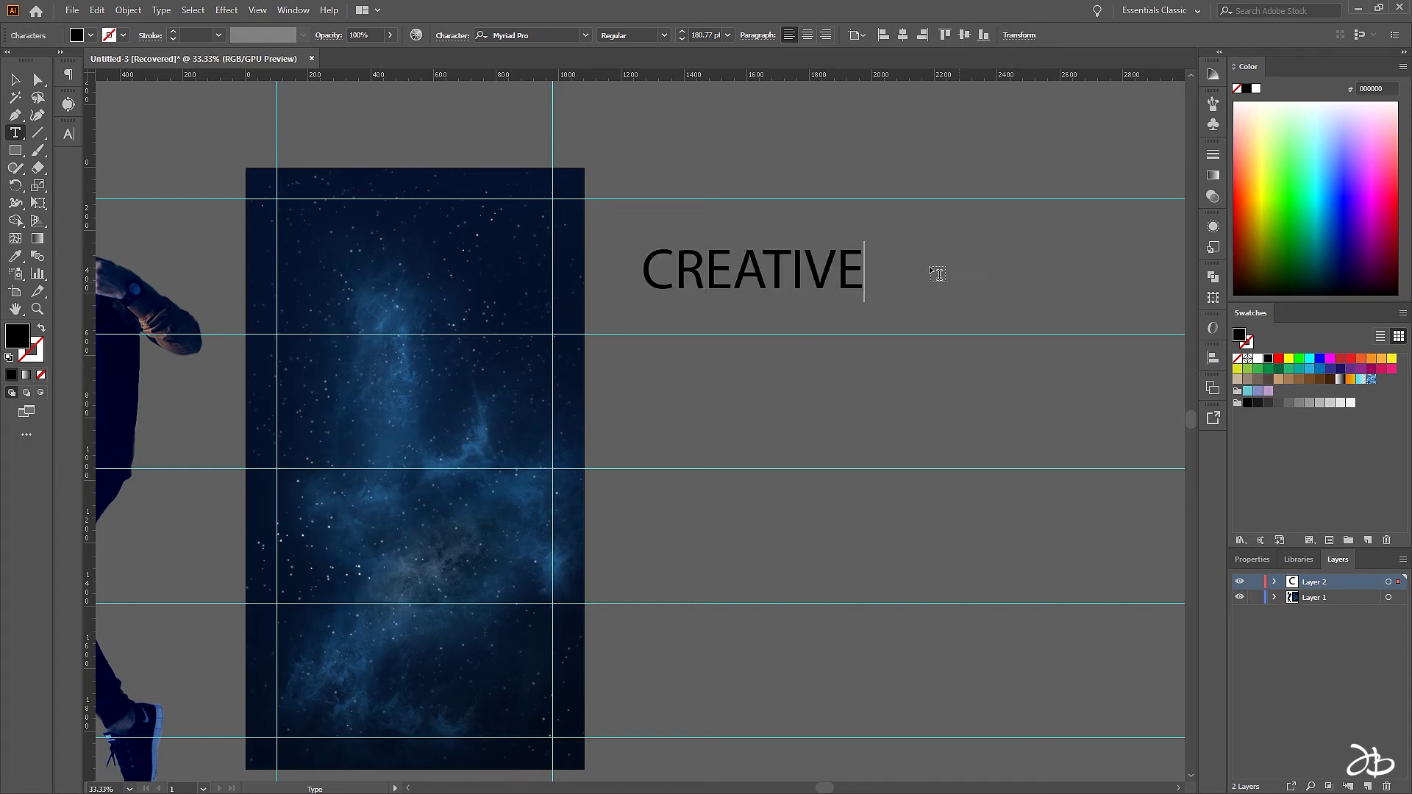
left_click(14, 79)
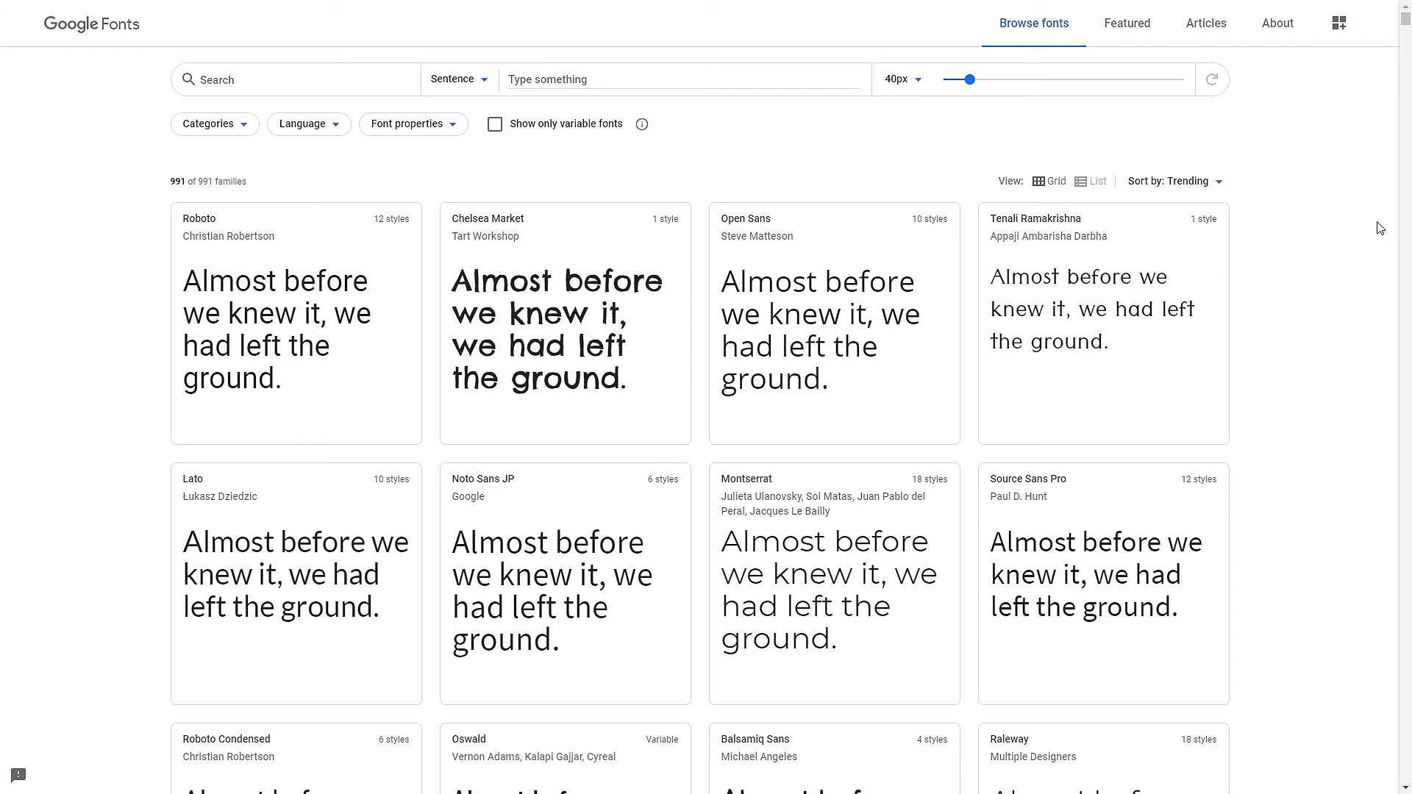
Search for 'Josefin' and browse the Josefin Sans family page's styles
left_click(342, 78)
type("Josefin")
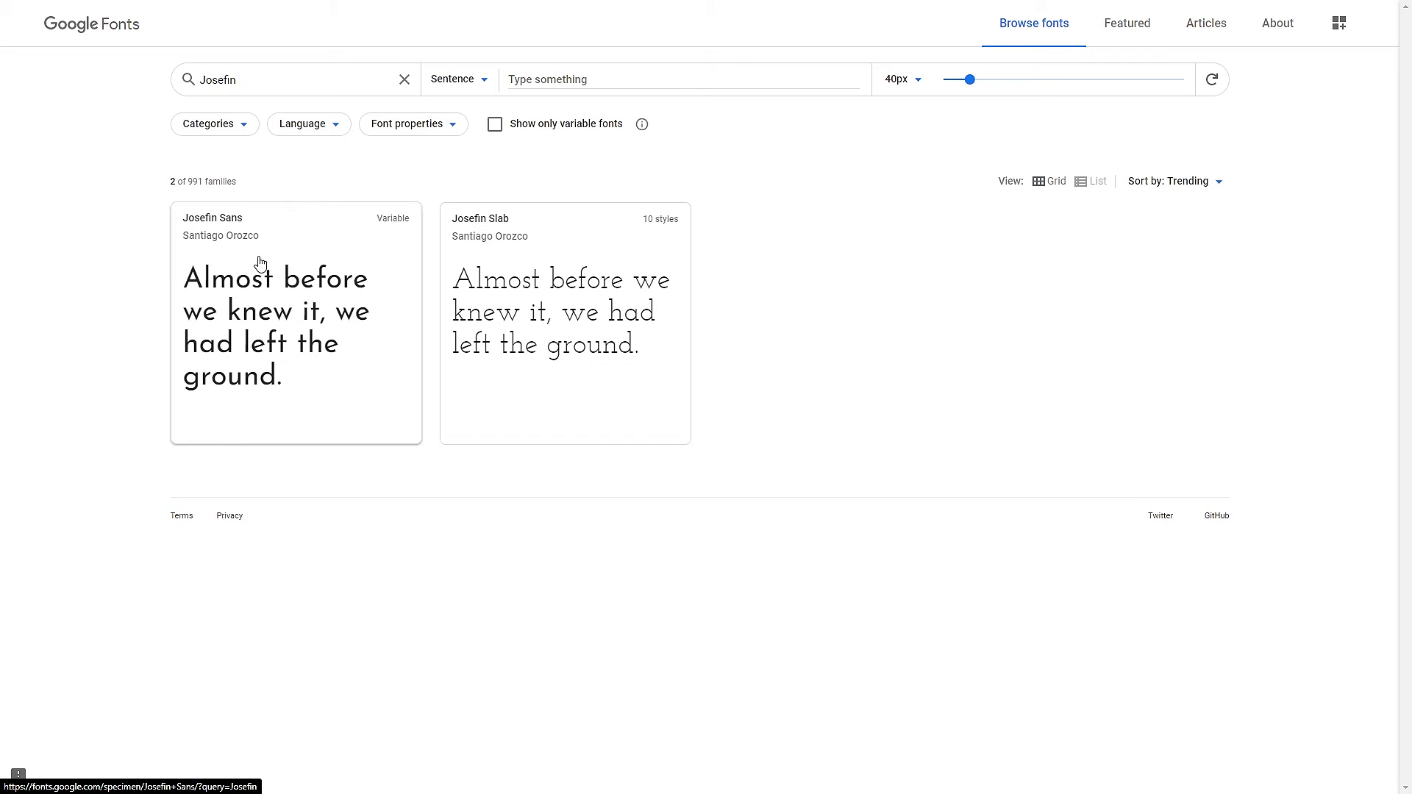
left_click(328, 380)
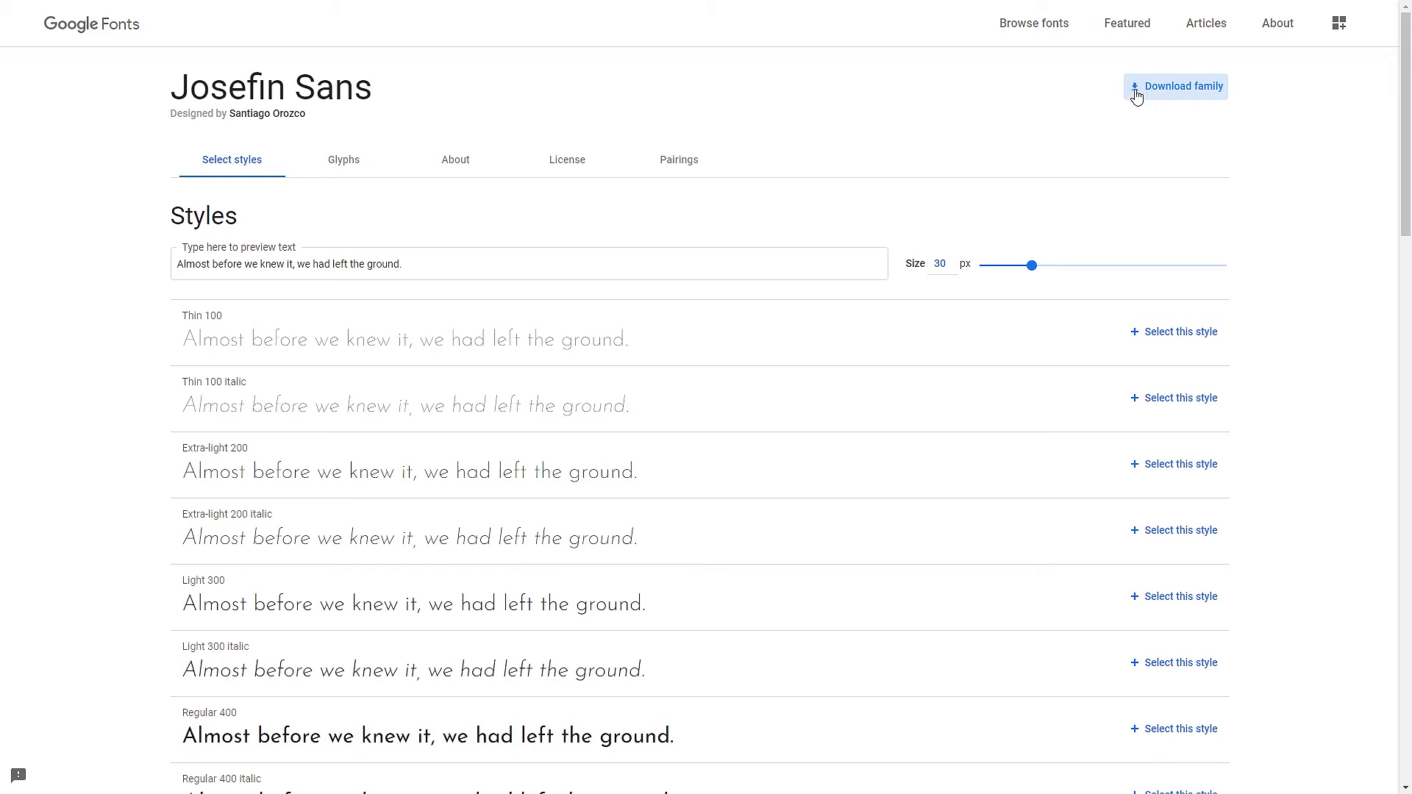
scroll(549, 275, "down", 5)
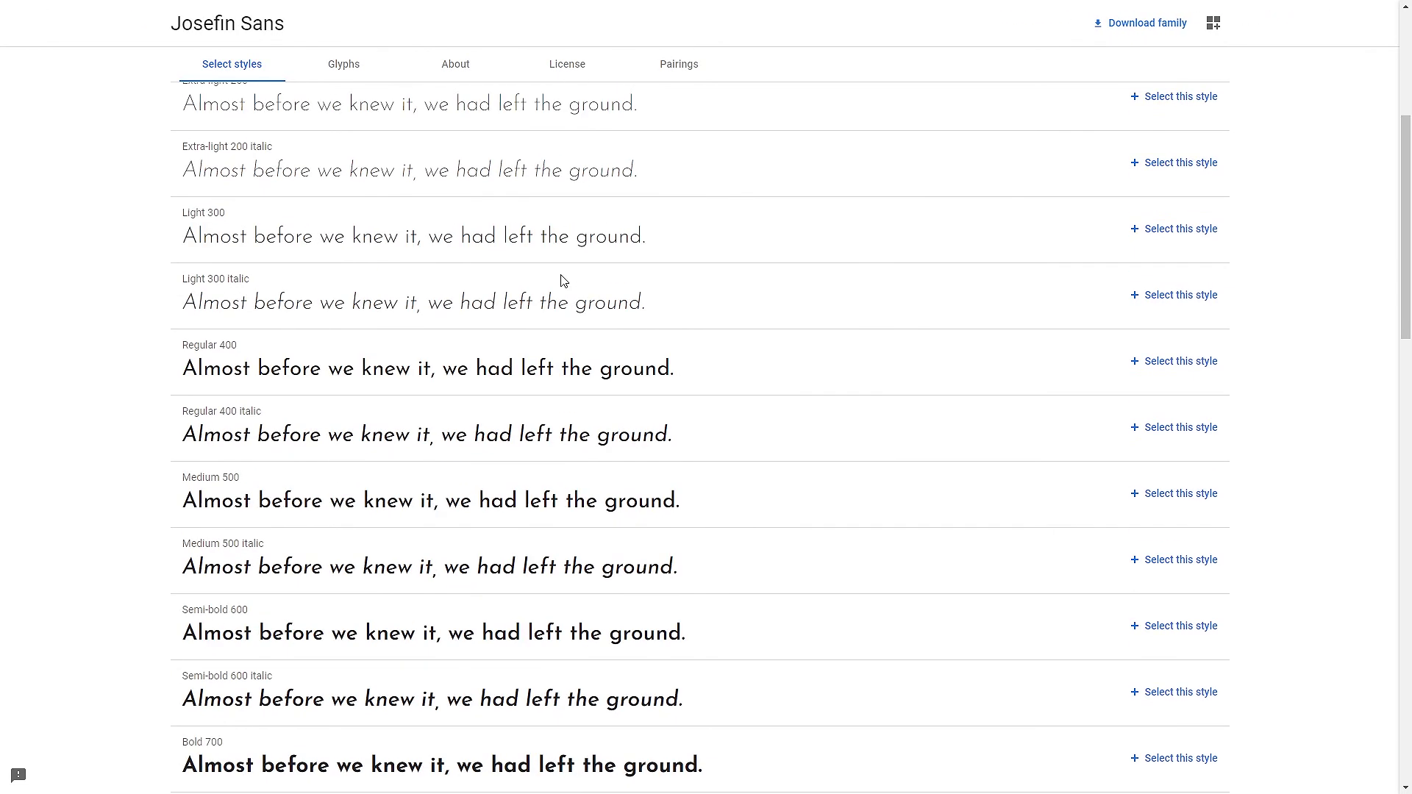
scroll(561, 280, "down", 5)
scroll(562, 278, "down", 5)
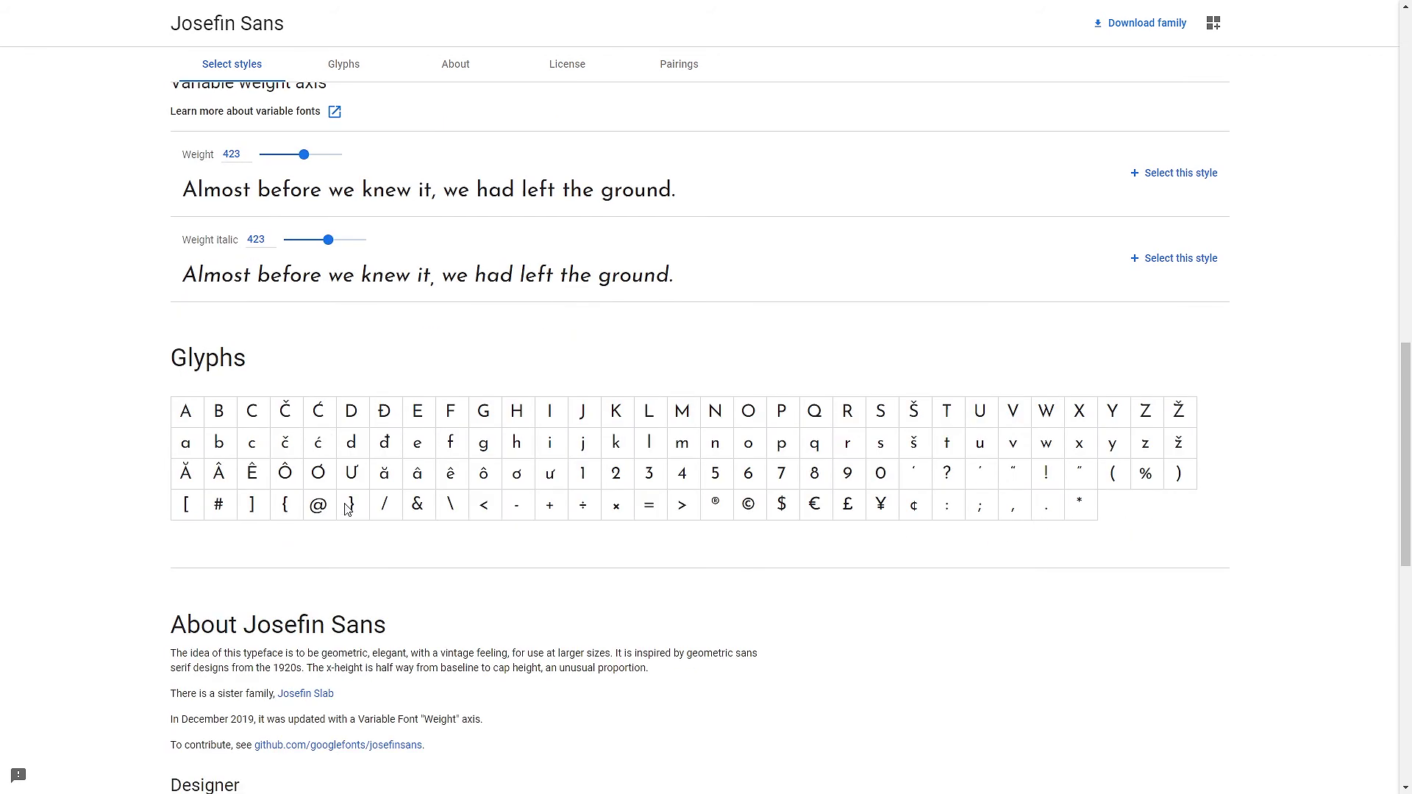
scroll(937, 543, "down", 5)
key("Home")
Replace the Josefin Sans preview sentence with 'CREATIVE FREEDOM'
triple_click(316, 271)
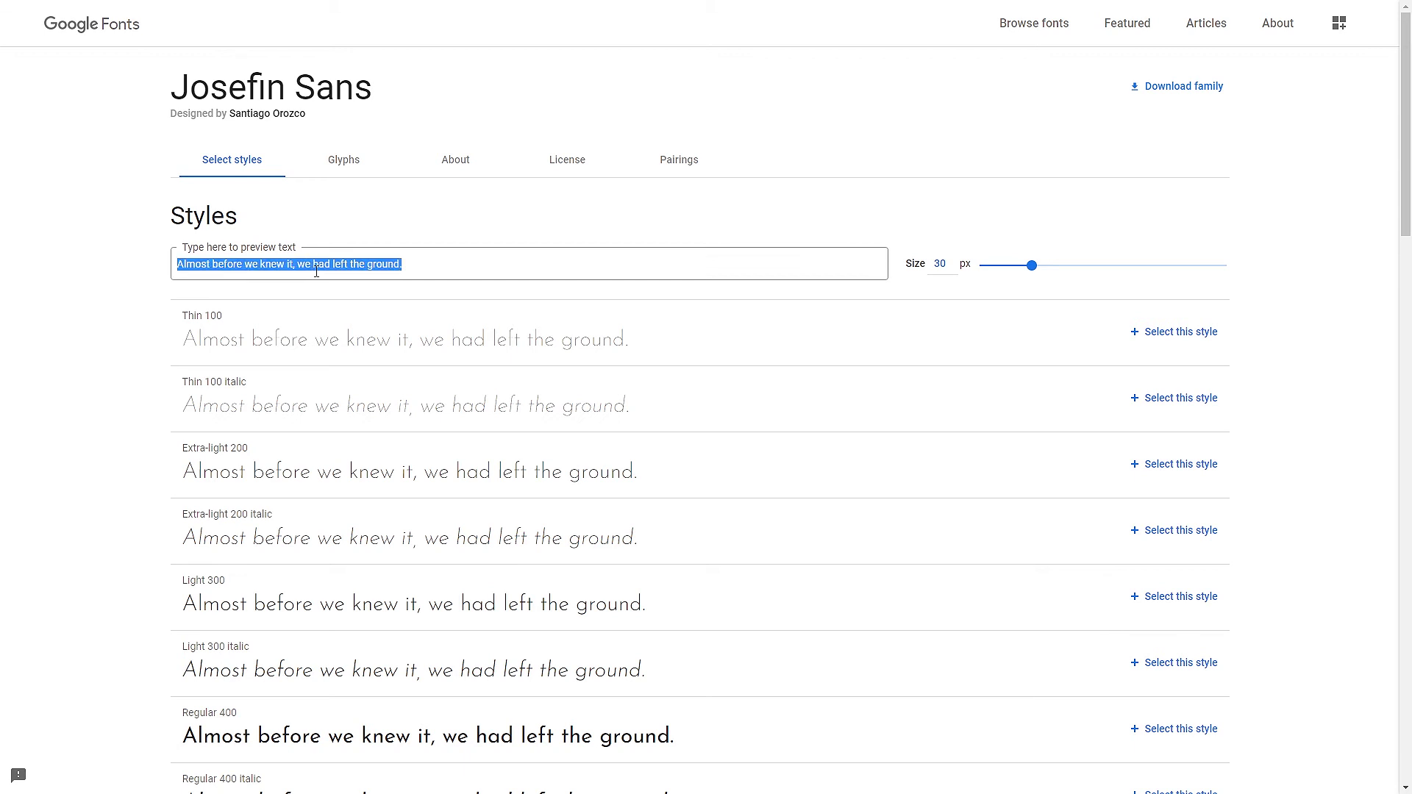
type("CREATIVE FREEDOM")
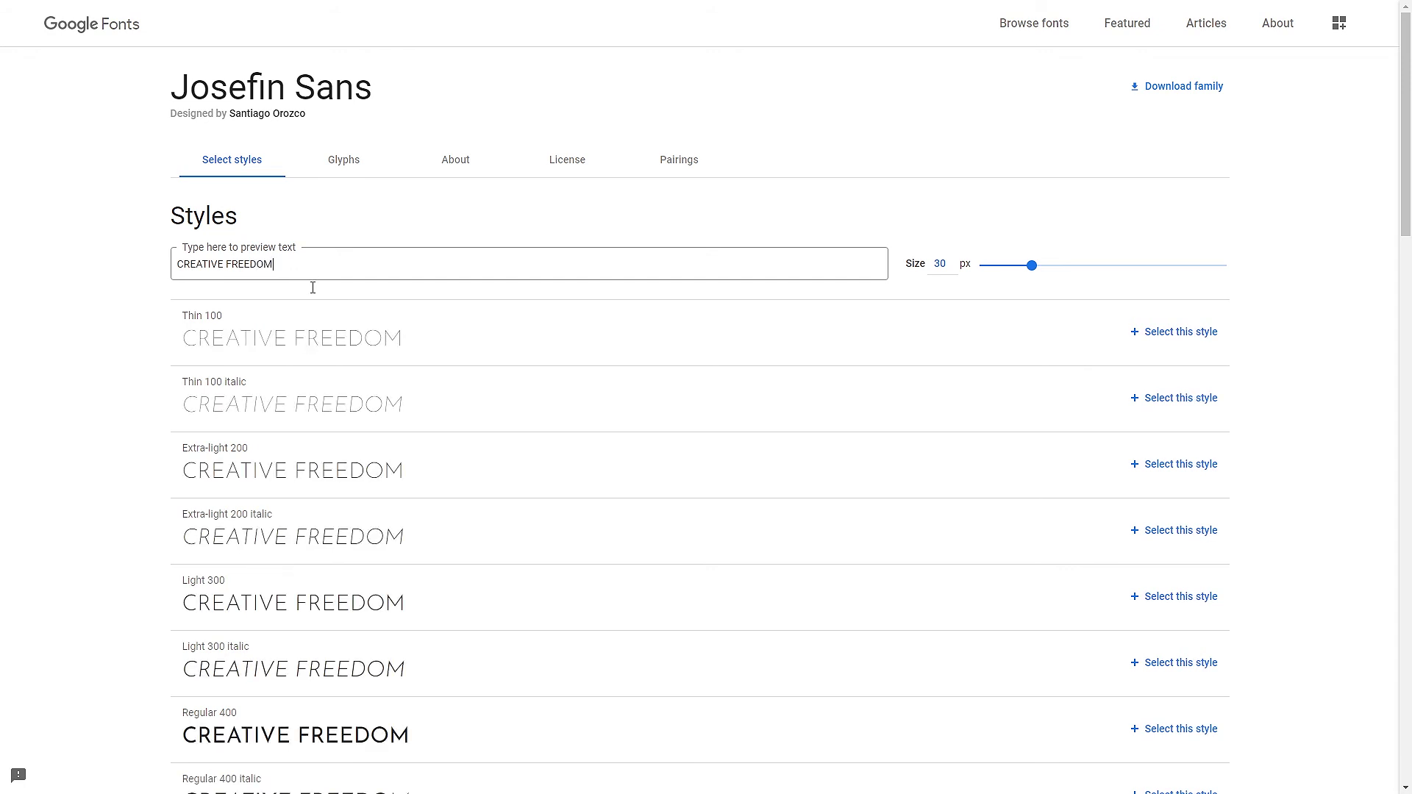
scroll(525, 381, "down", 3)
scroll(529, 384, "down", 5)
scroll(544, 394, "up", 5)
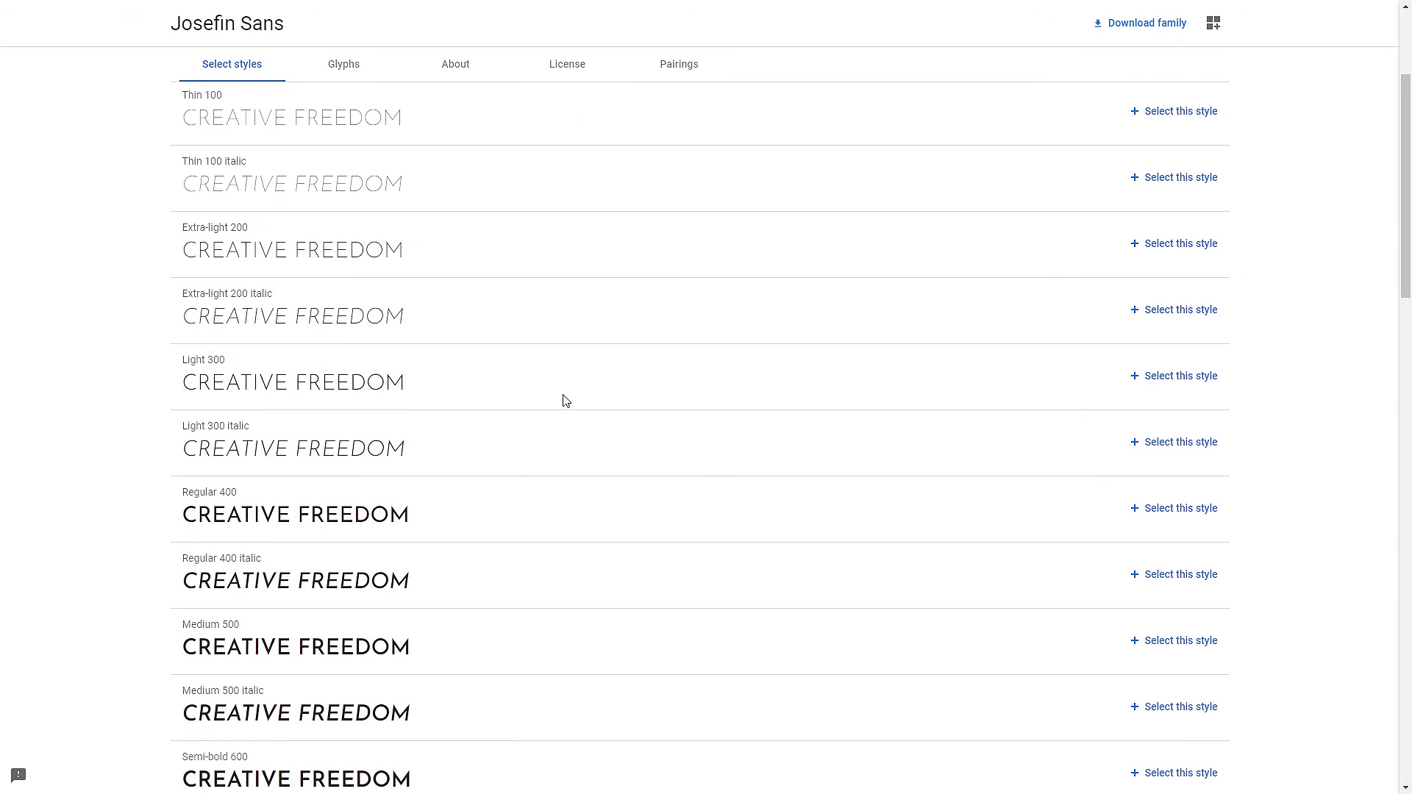
scroll(566, 401, "up", 3)
Enlarge the style preview size and raise the variable weight preview to 700
left_click_drag(1029, 269, 1124, 277)
scroll(919, 327, "down", 4)
scroll(846, 320, "down", 3)
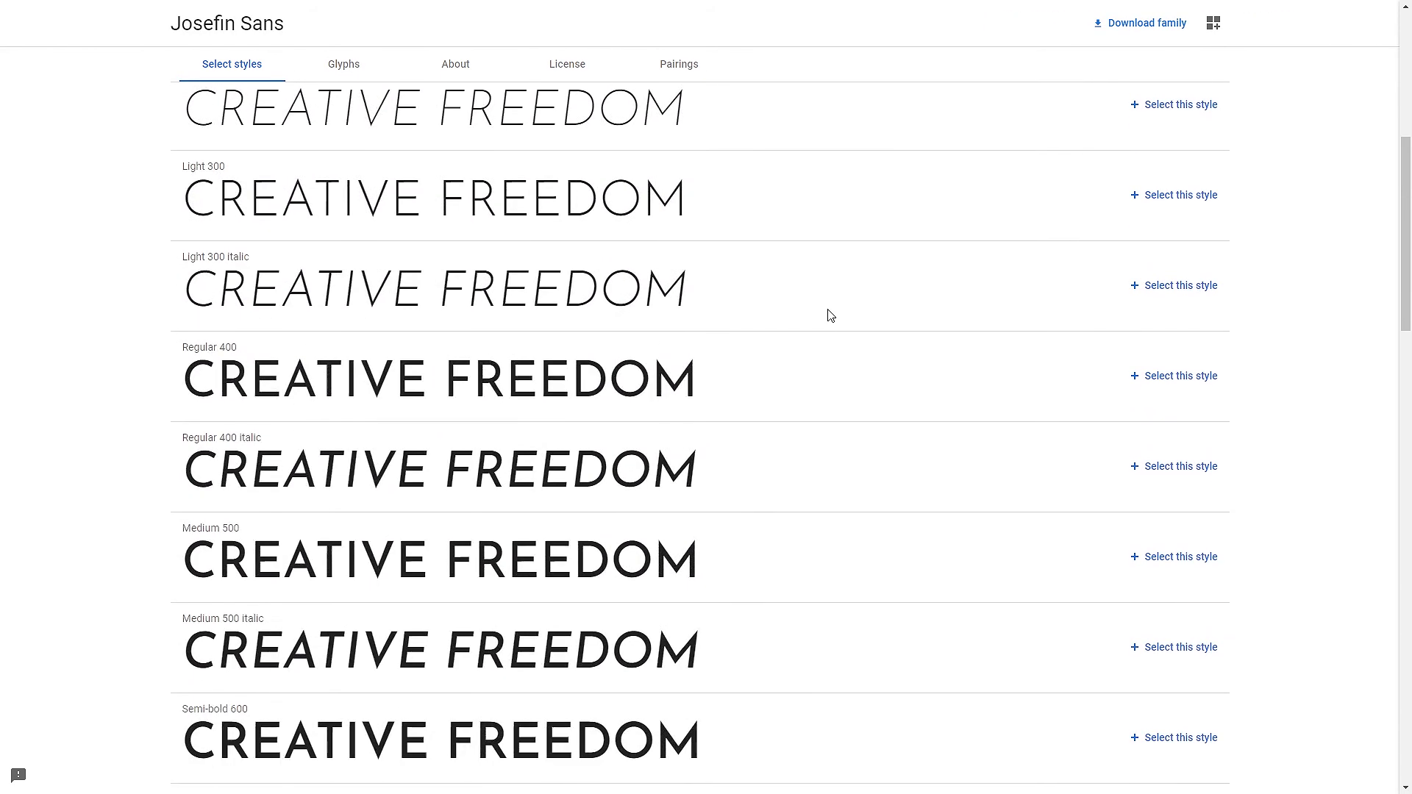
scroll(829, 314, "down", 3)
scroll(816, 326, "down", 5)
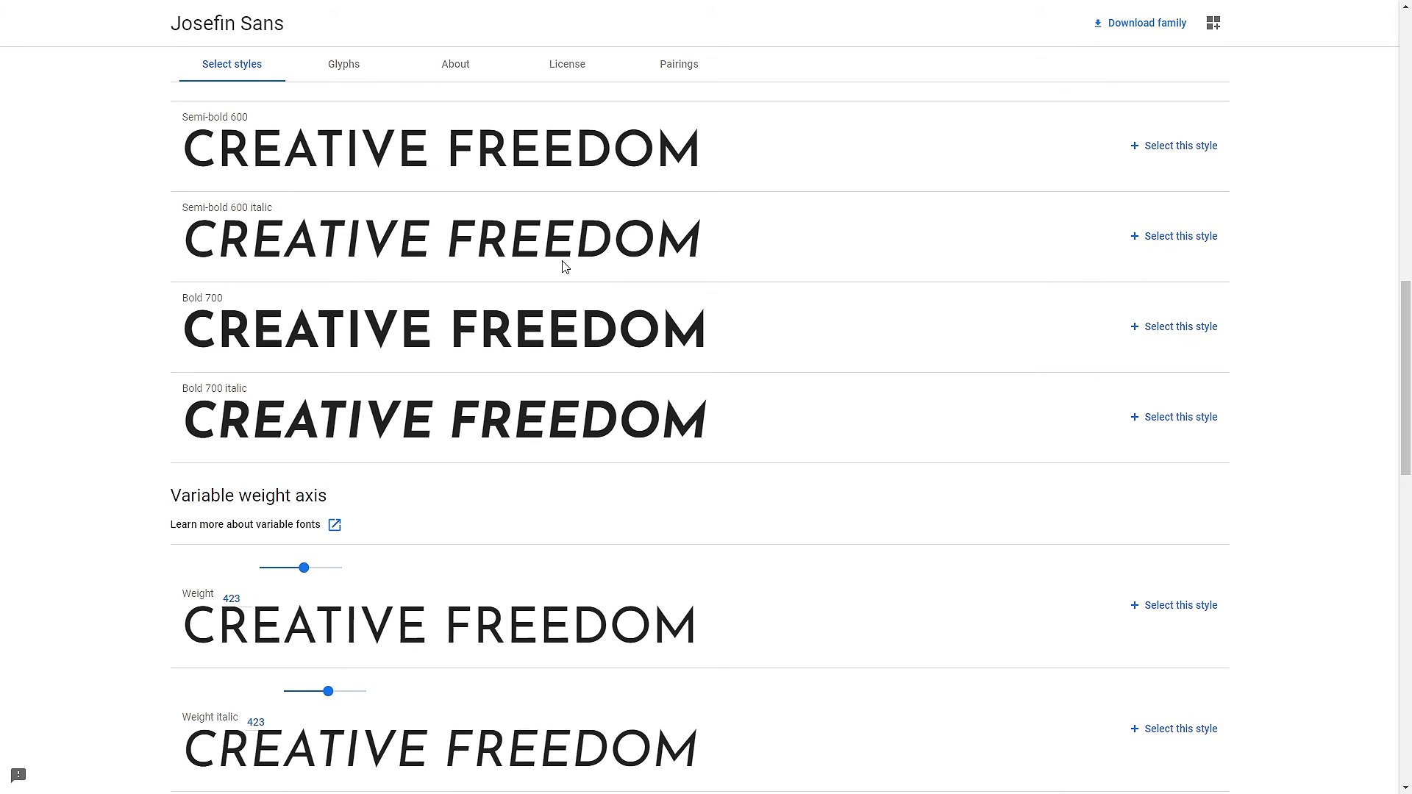
scroll(488, 317, "down", 3)
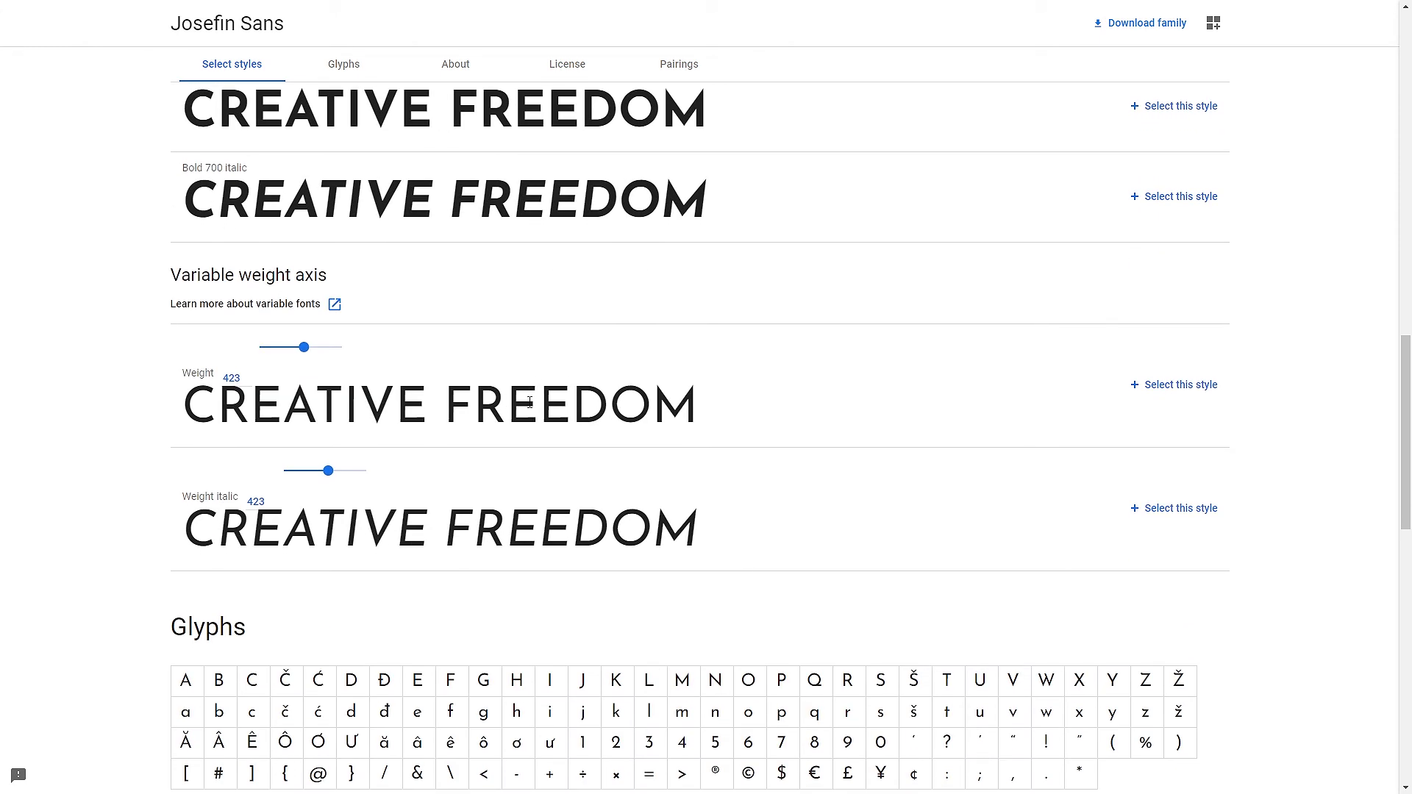
left_click_drag(305, 349, 342, 349)
scroll(783, 375, "up", 4)
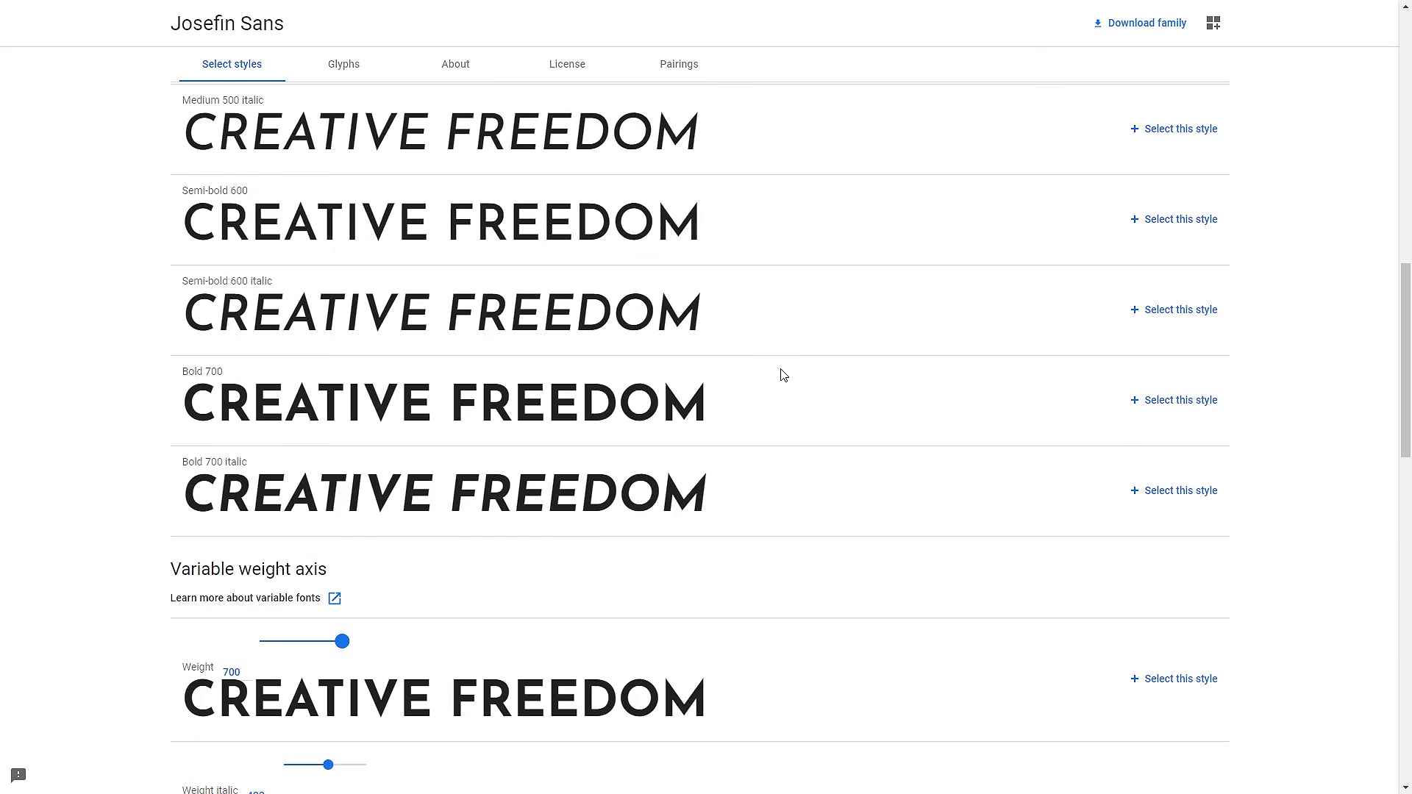
scroll(783, 375, "up", 10)
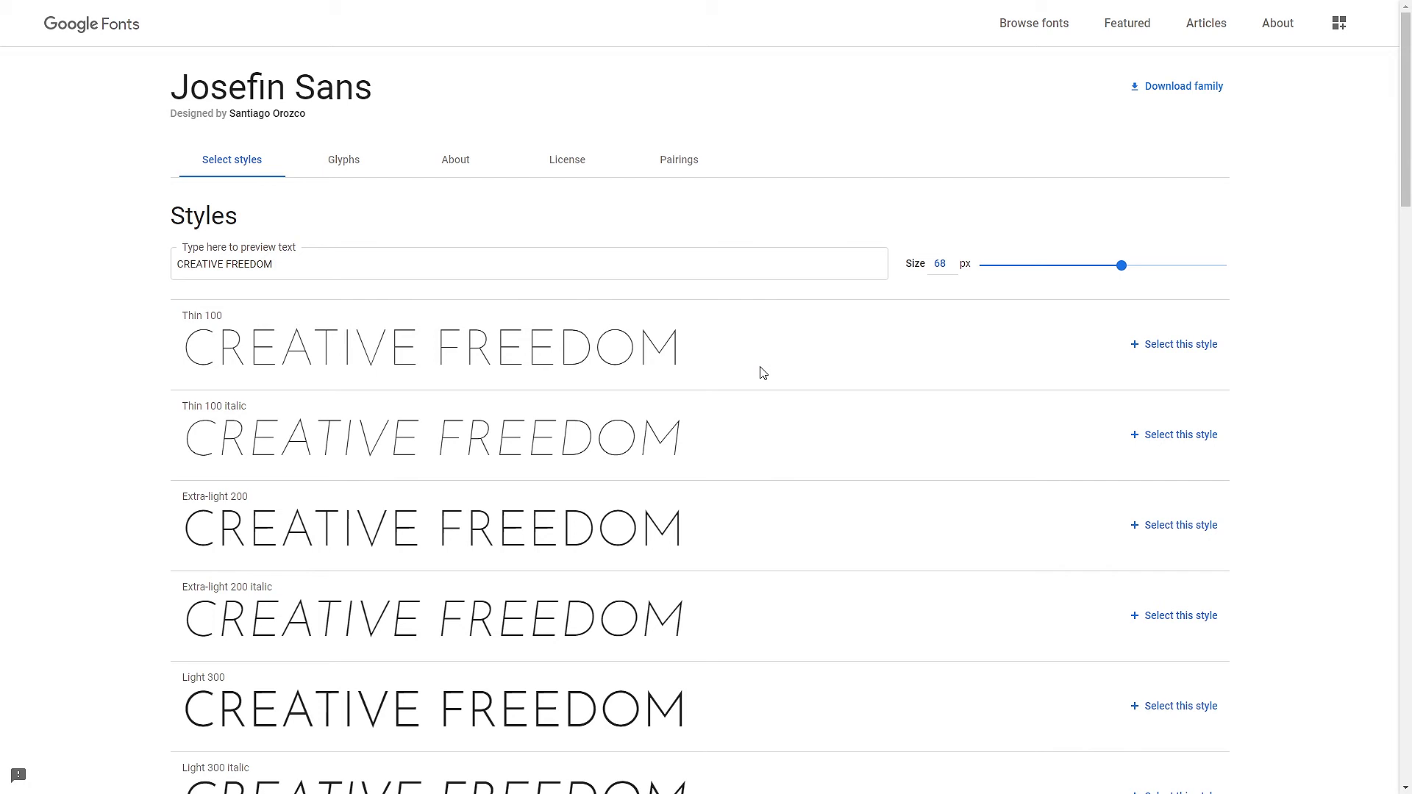
Download Josefin Sans and open JosefinSans-VariableFont_wght.ttf from the zip in WinRAR
left_click(1197, 92)
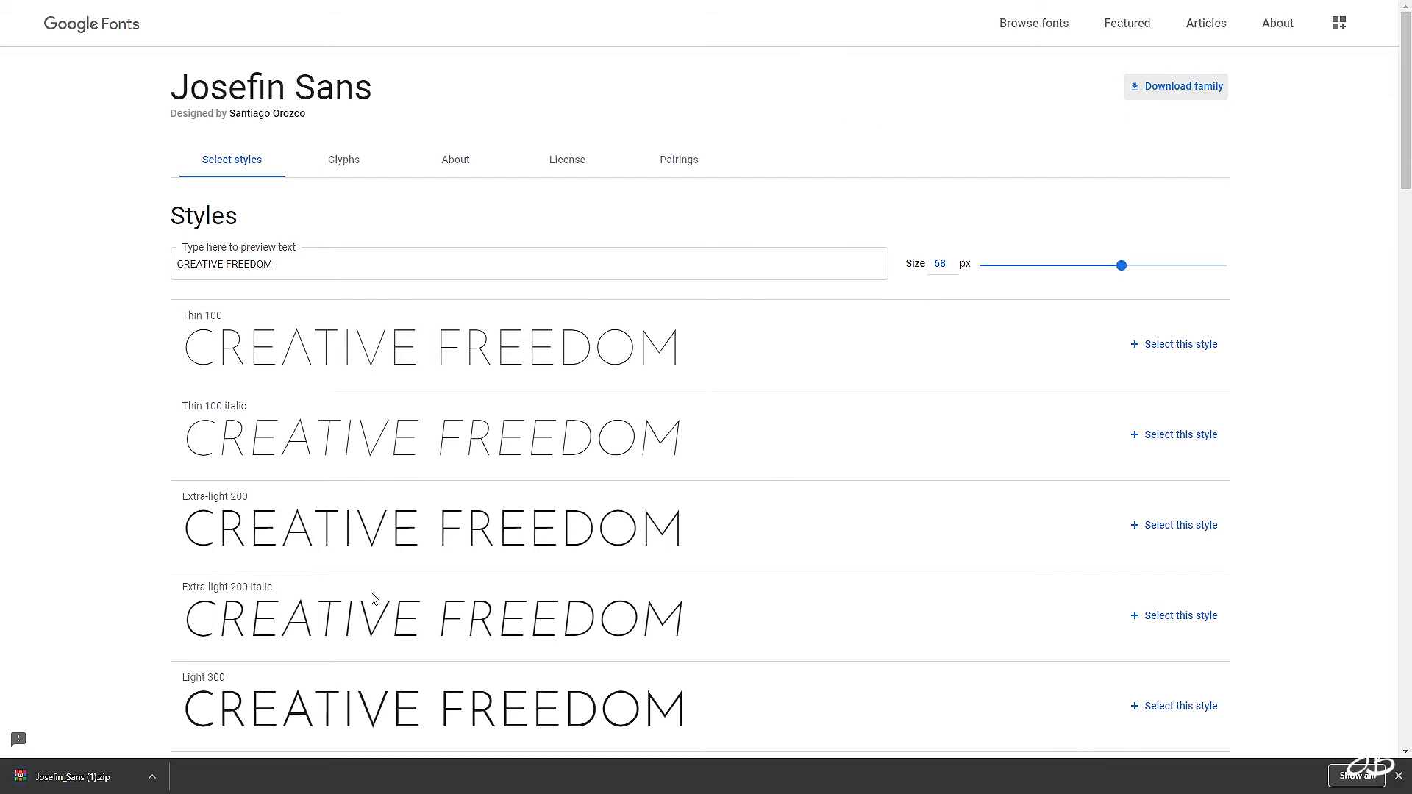
left_click(72, 777)
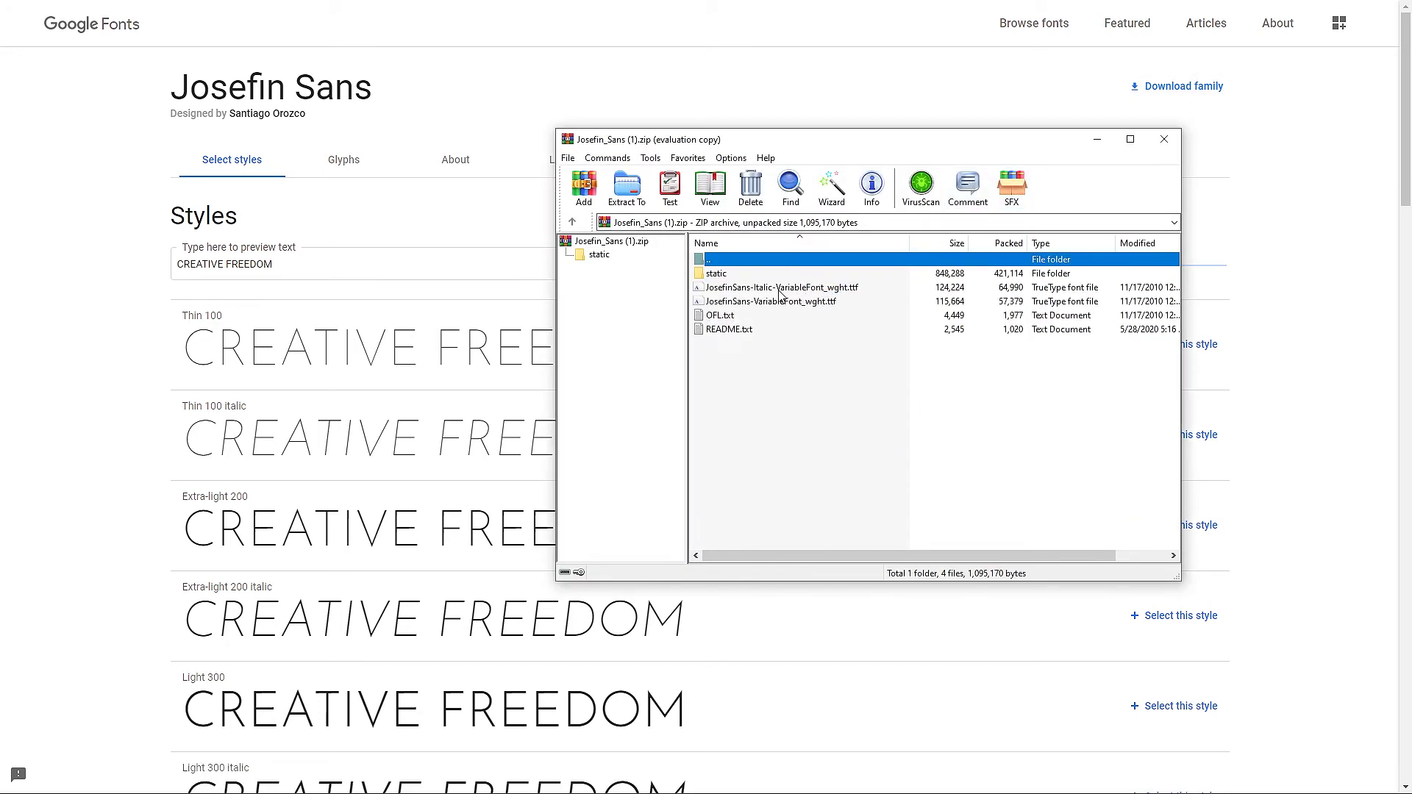
left_click(781, 292)
left_click(785, 304)
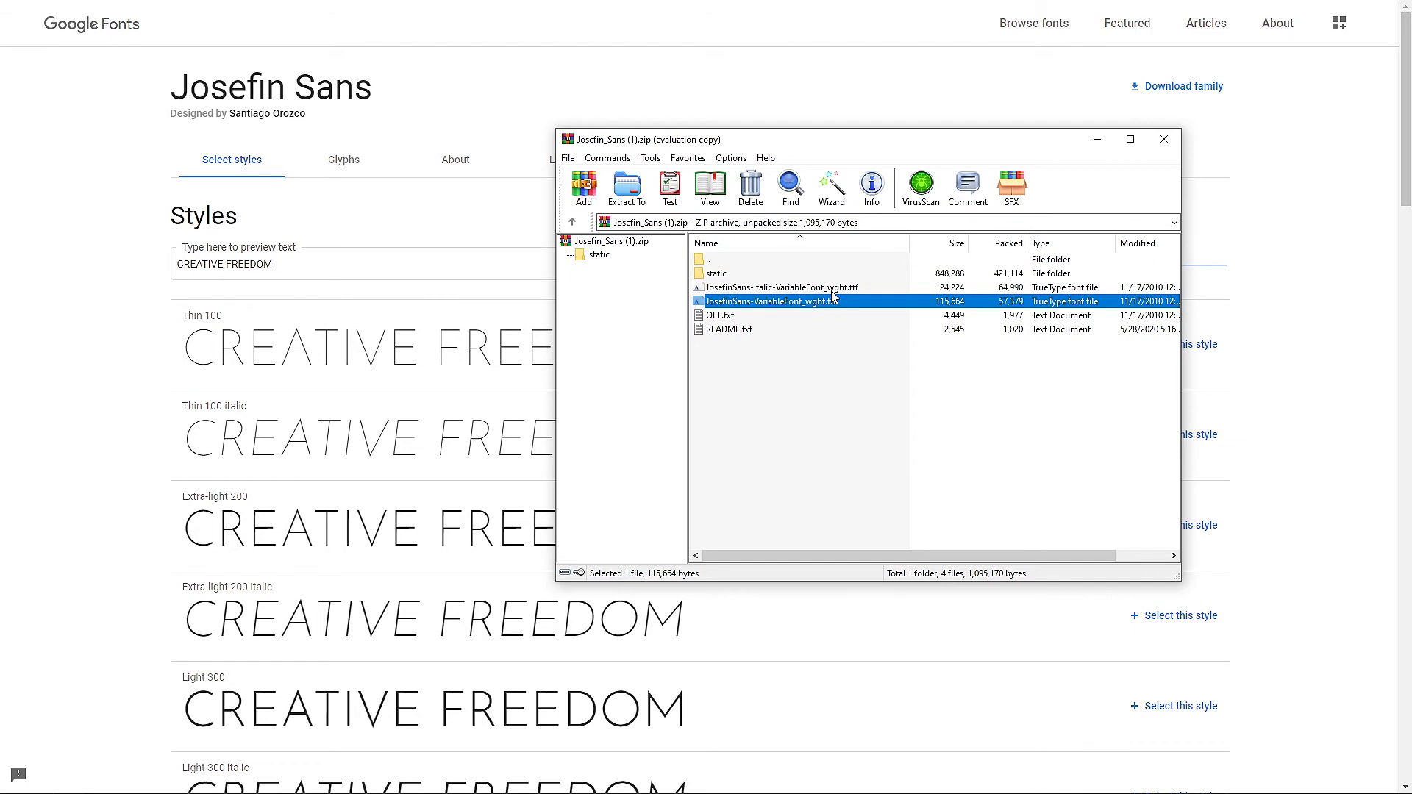
double_click(832, 292)
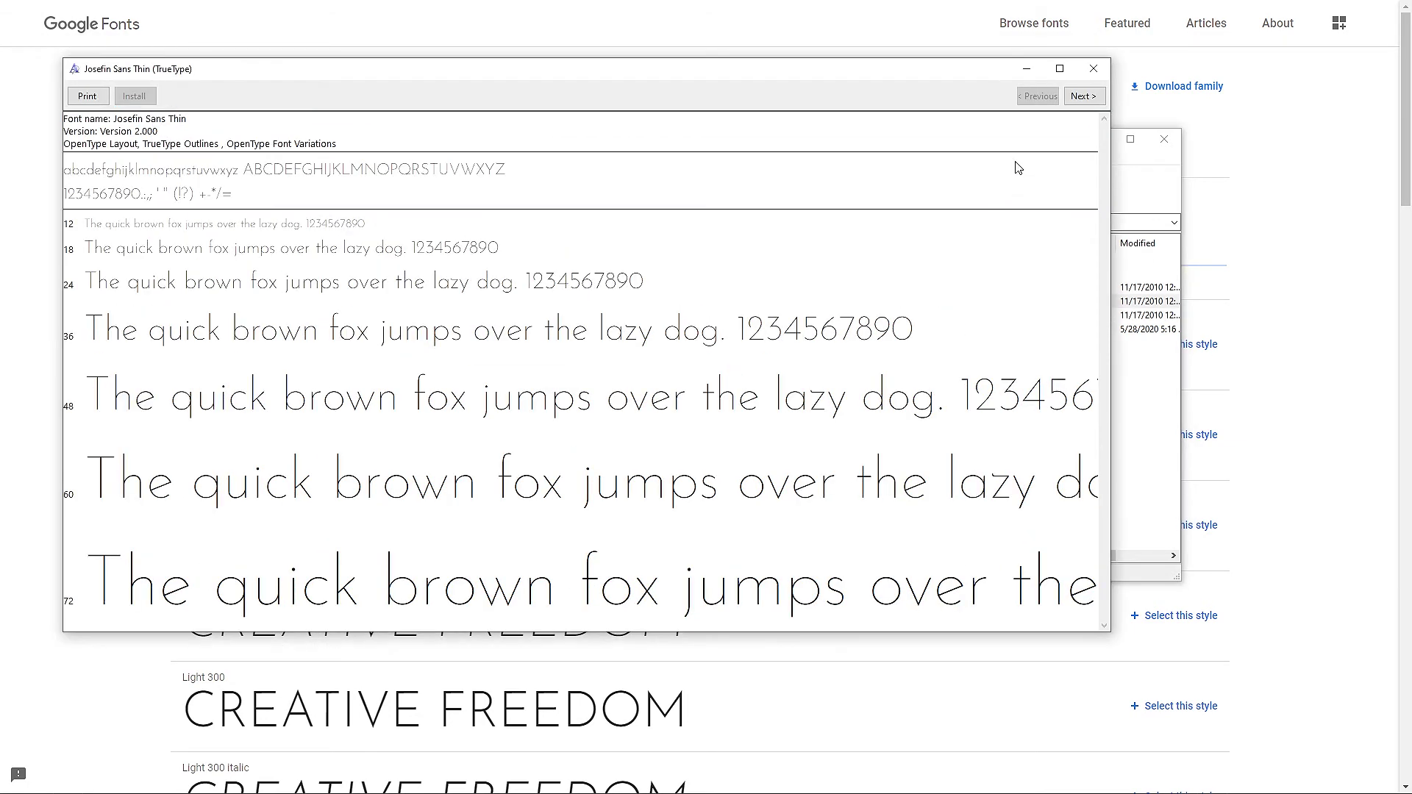
Step through the heavier weights, close the font viewer, and select the italic variable font
left_click(1082, 96)
left_click(1083, 96)
left_click(1083, 97)
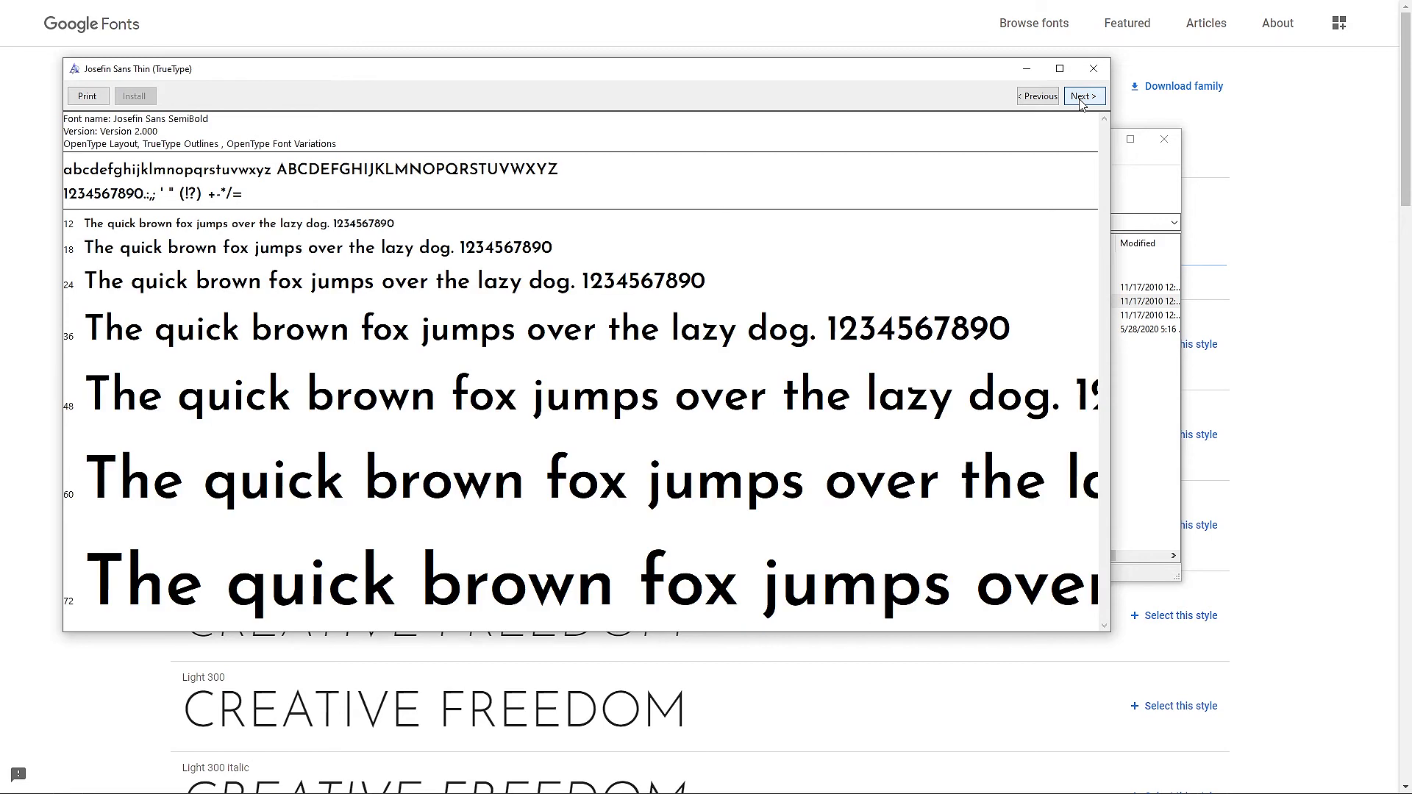
left_click(1083, 96)
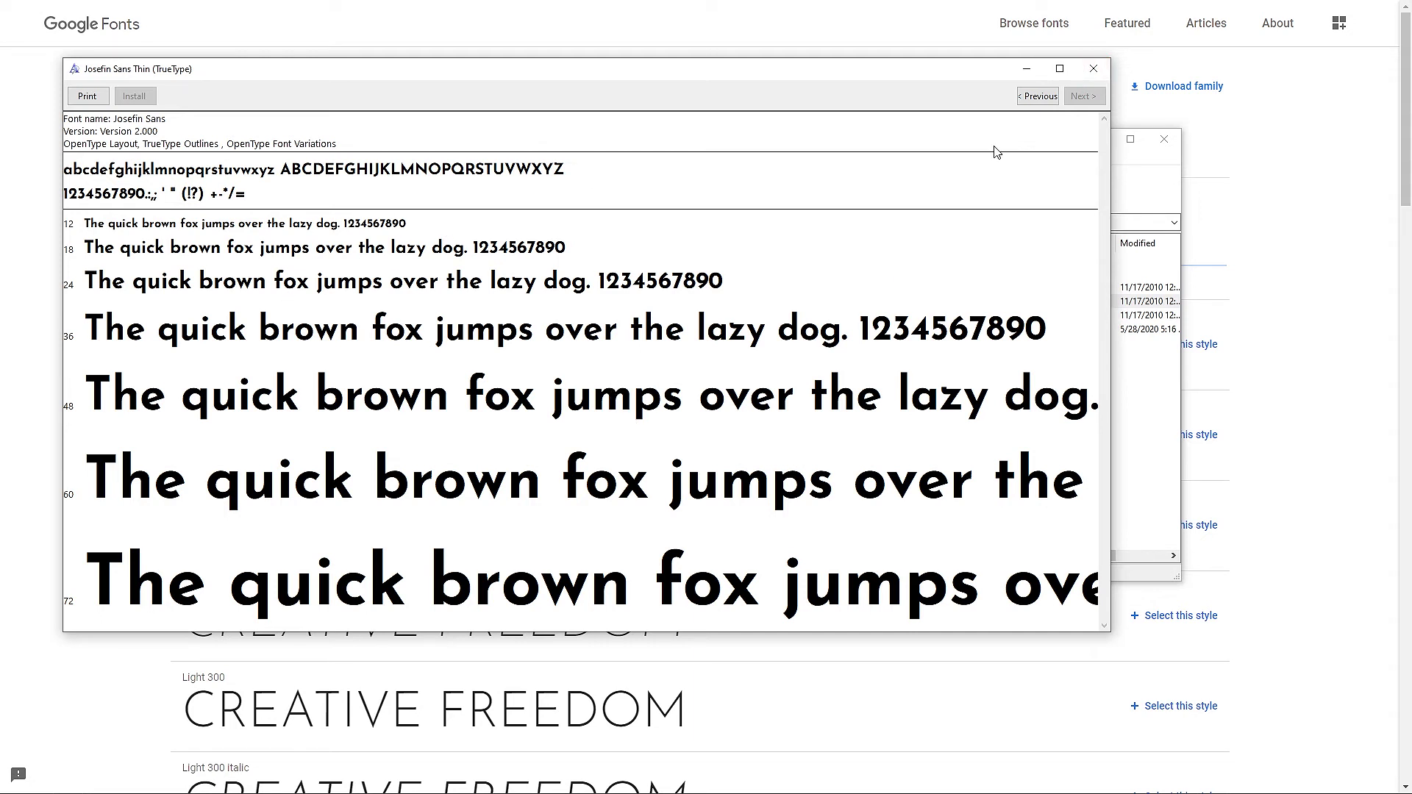
left_click(1094, 68)
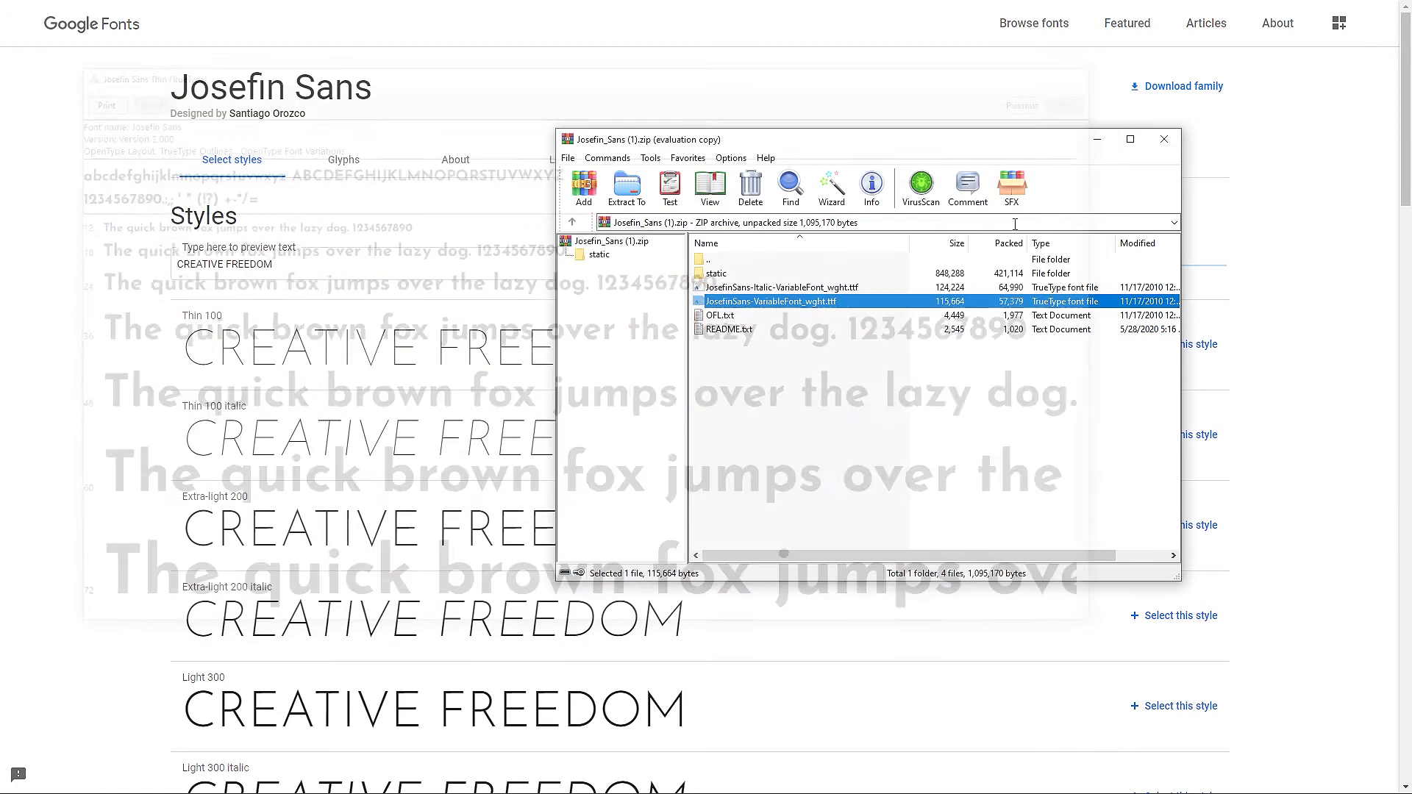
left_click(845, 291)
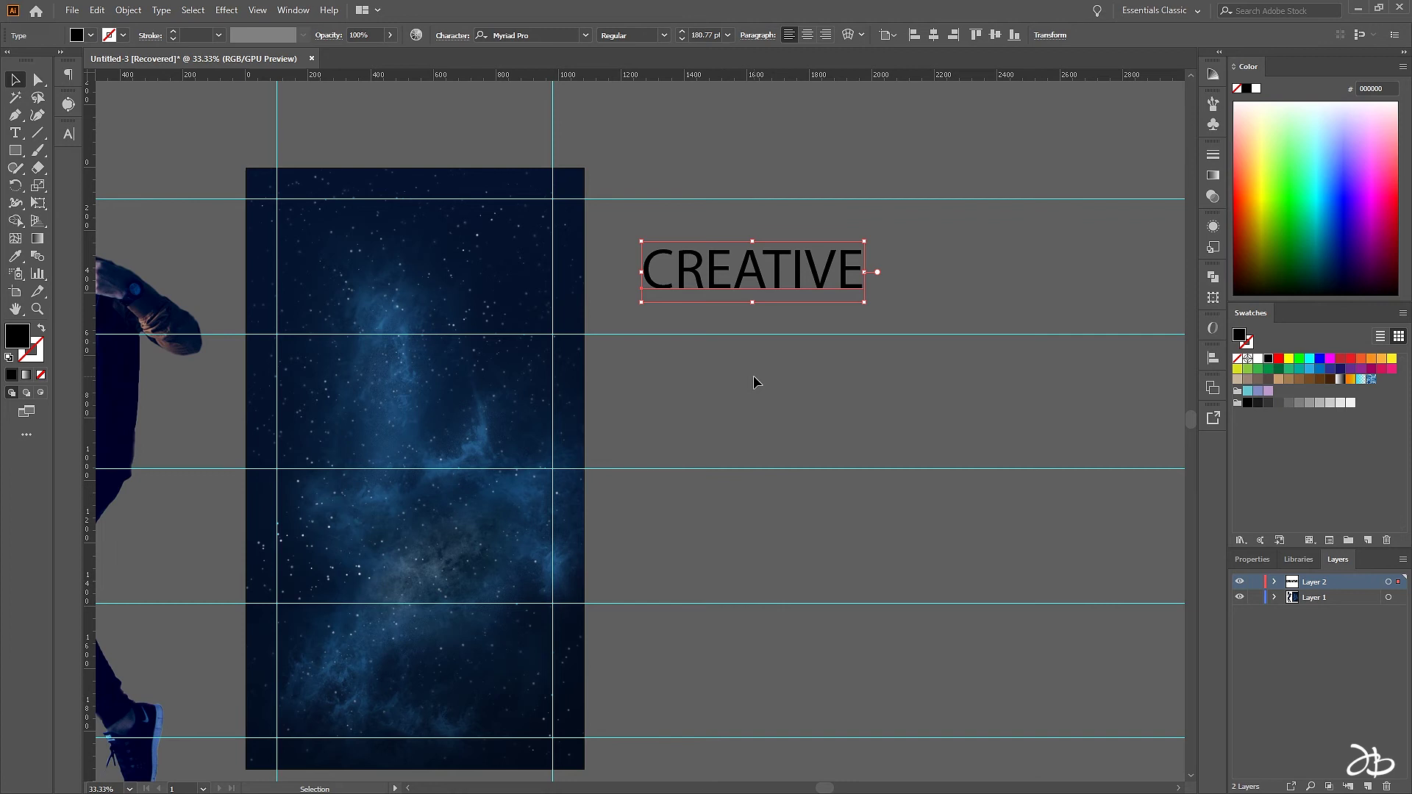
Set the CREATIVE text's font to Josefin Sans SemiBold via the 'jose' search
left_click(573, 35)
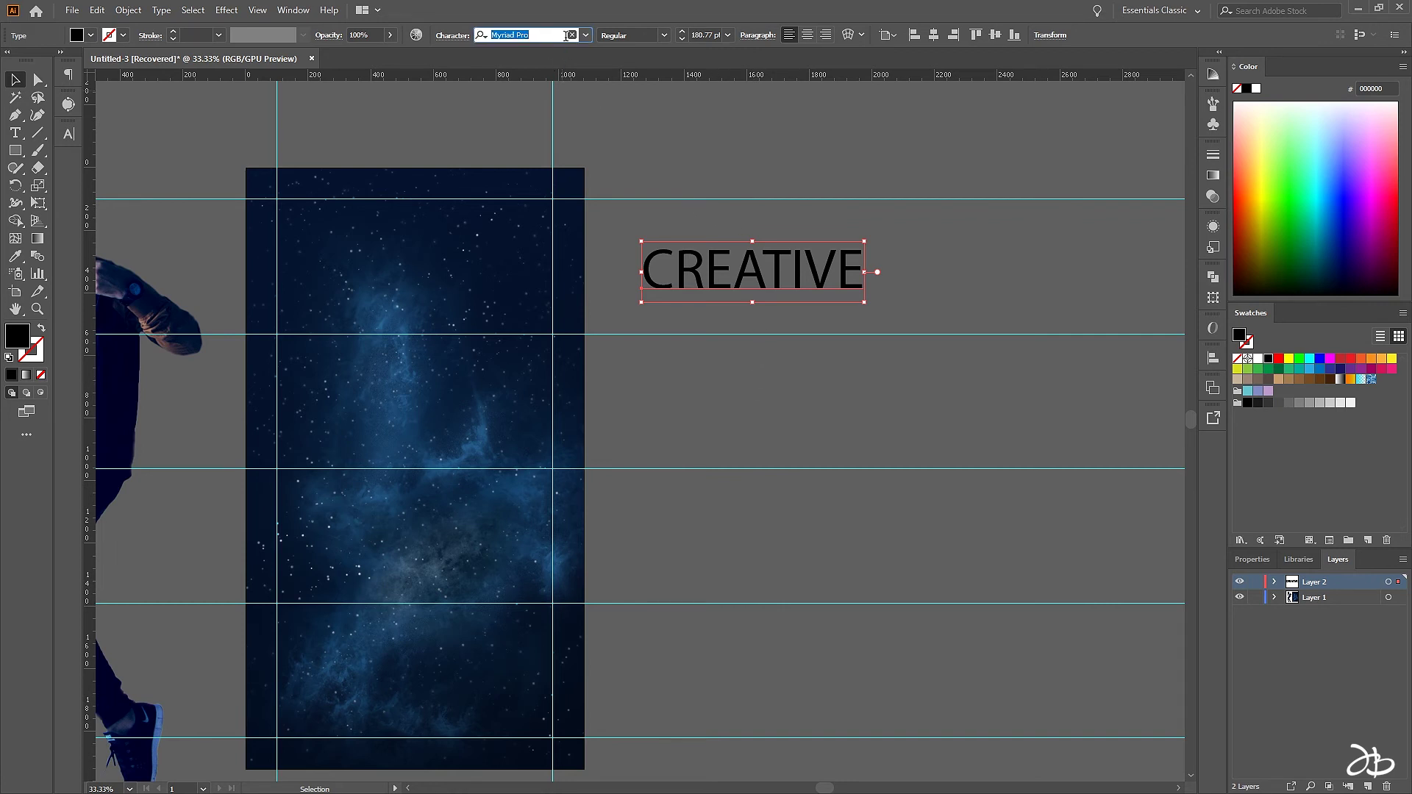
type("jose")
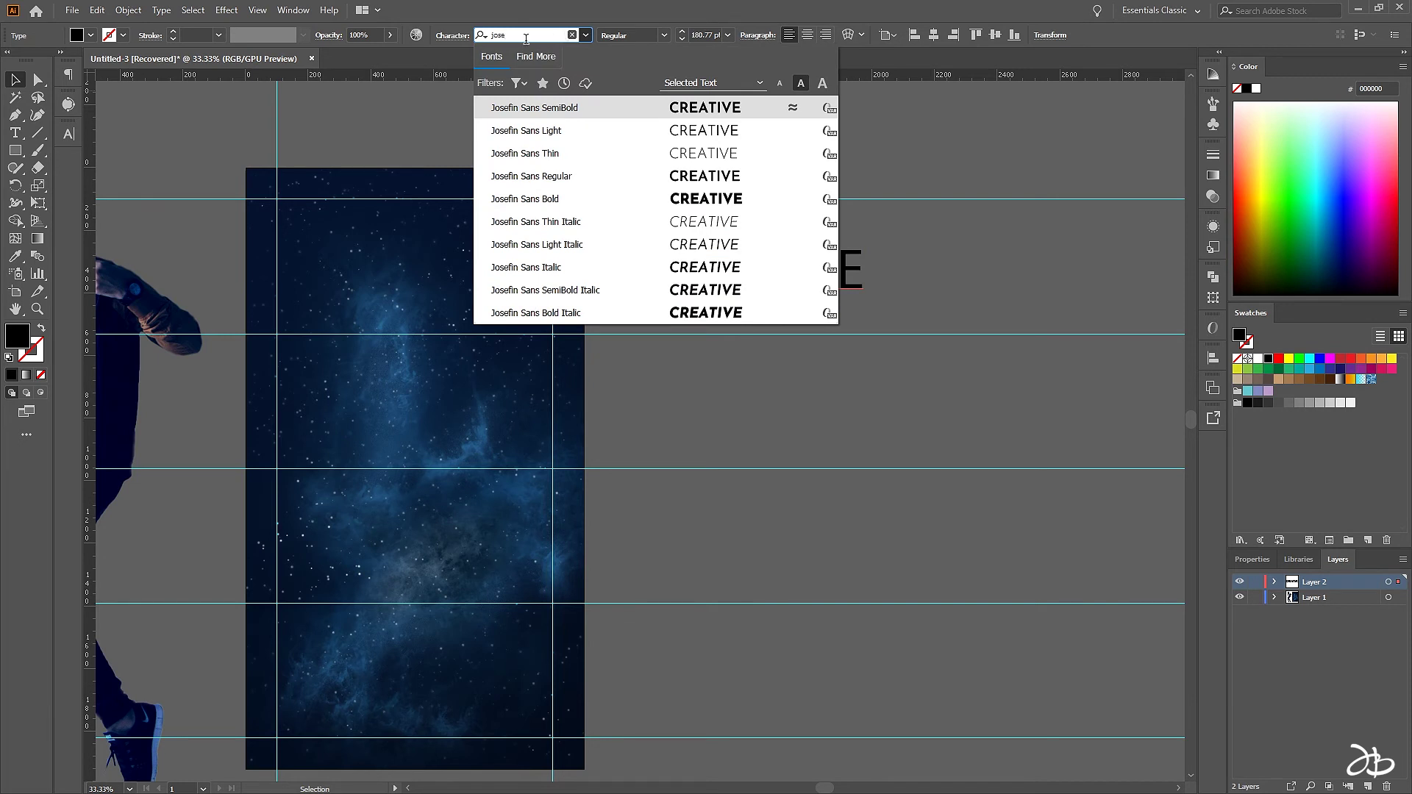
left_click(588, 199)
left_click(788, 432)
Move CREATIVE slightly higher and place a duplicate directly beneath it for editing
left_click(805, 294)
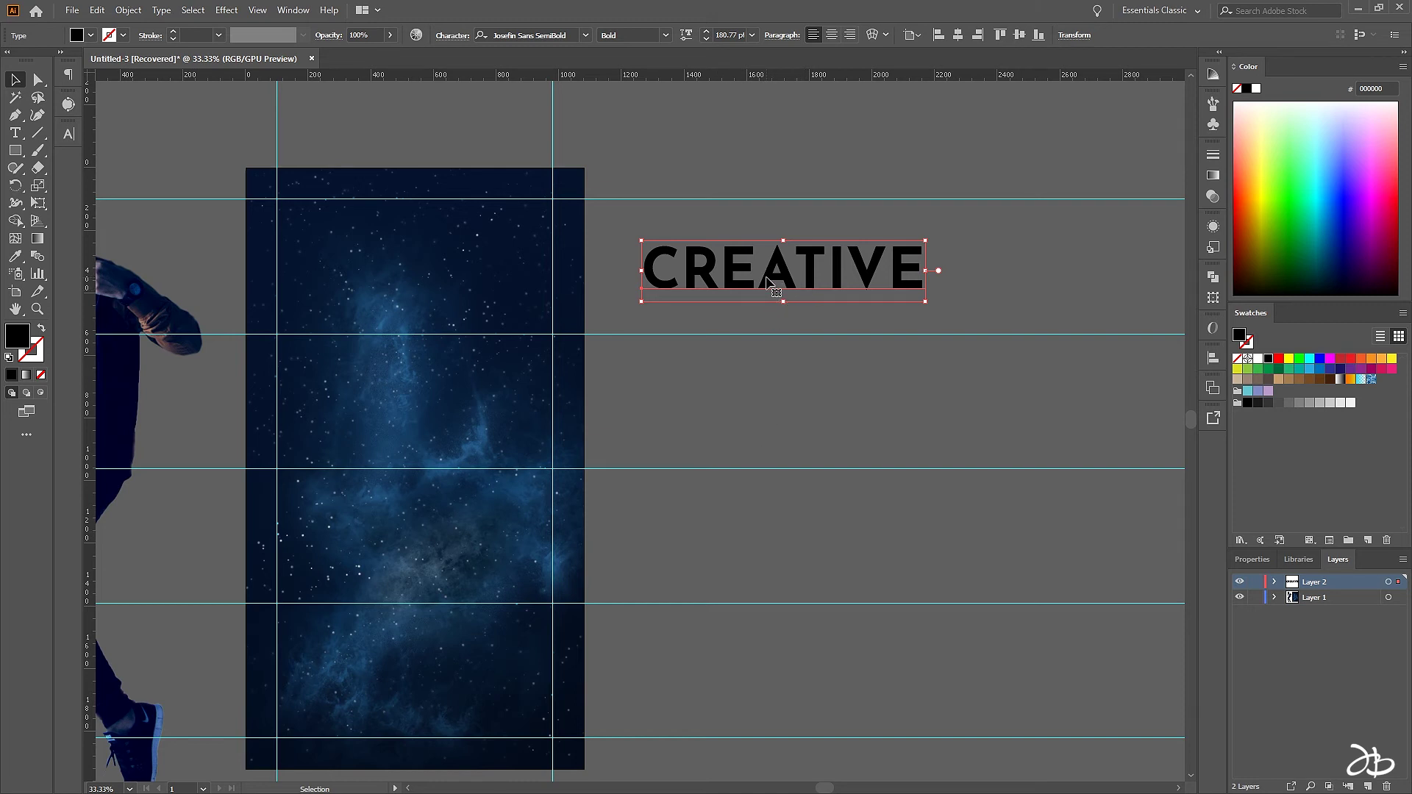
left_click_drag(769, 294, 769, 270)
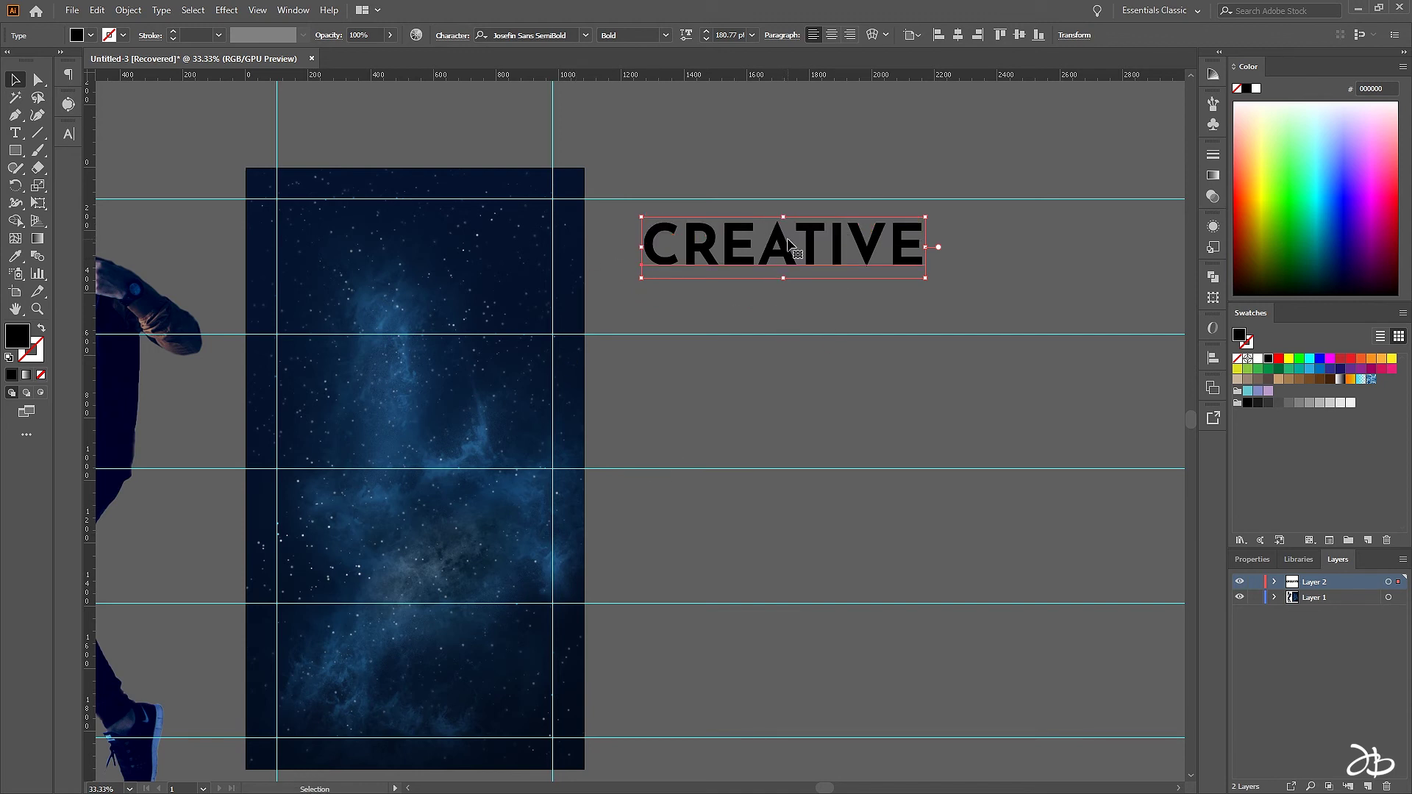
left_click_drag(784, 244, 788, 306)
double_click(786, 316)
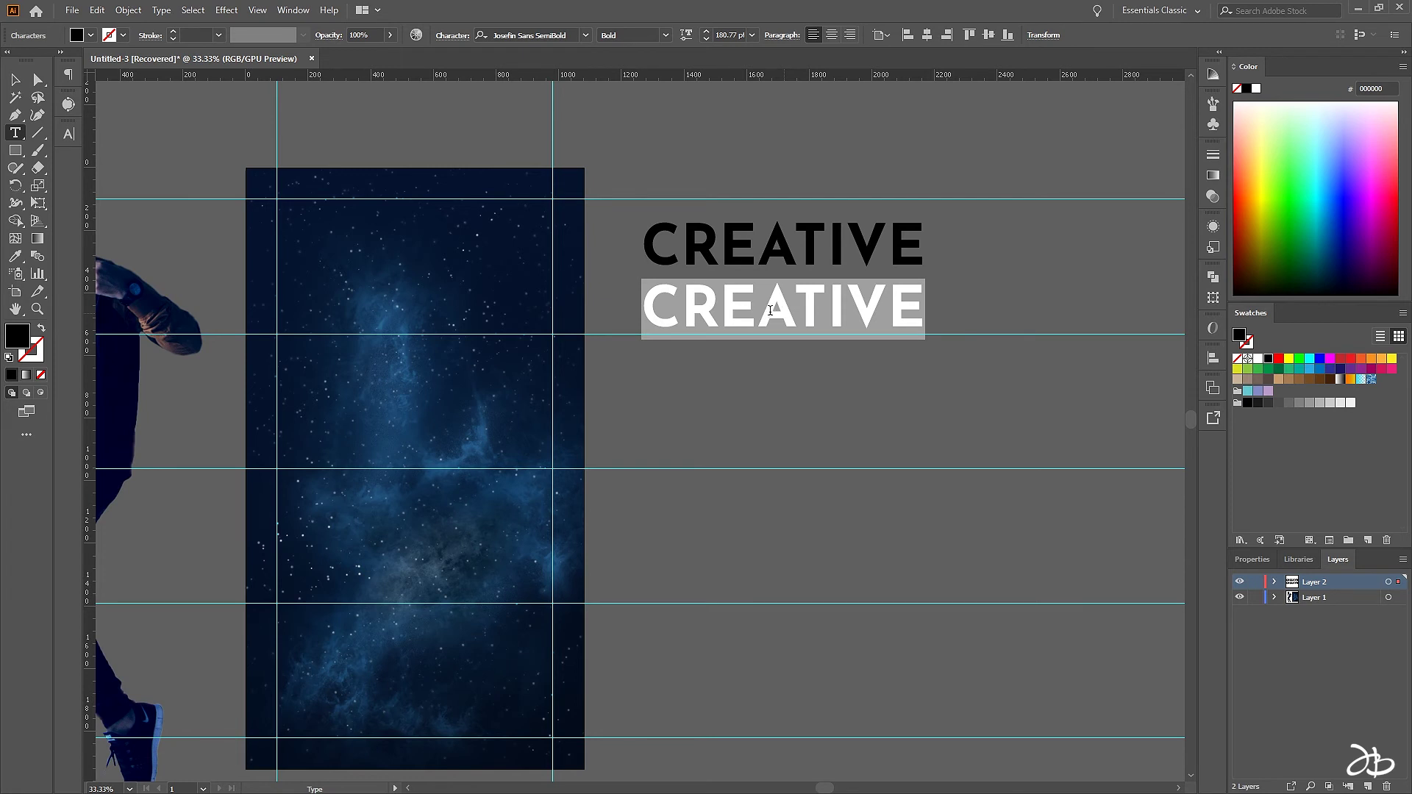
Change the lower CREATIVE copy's text to FREEDOM
left_click(15, 78)
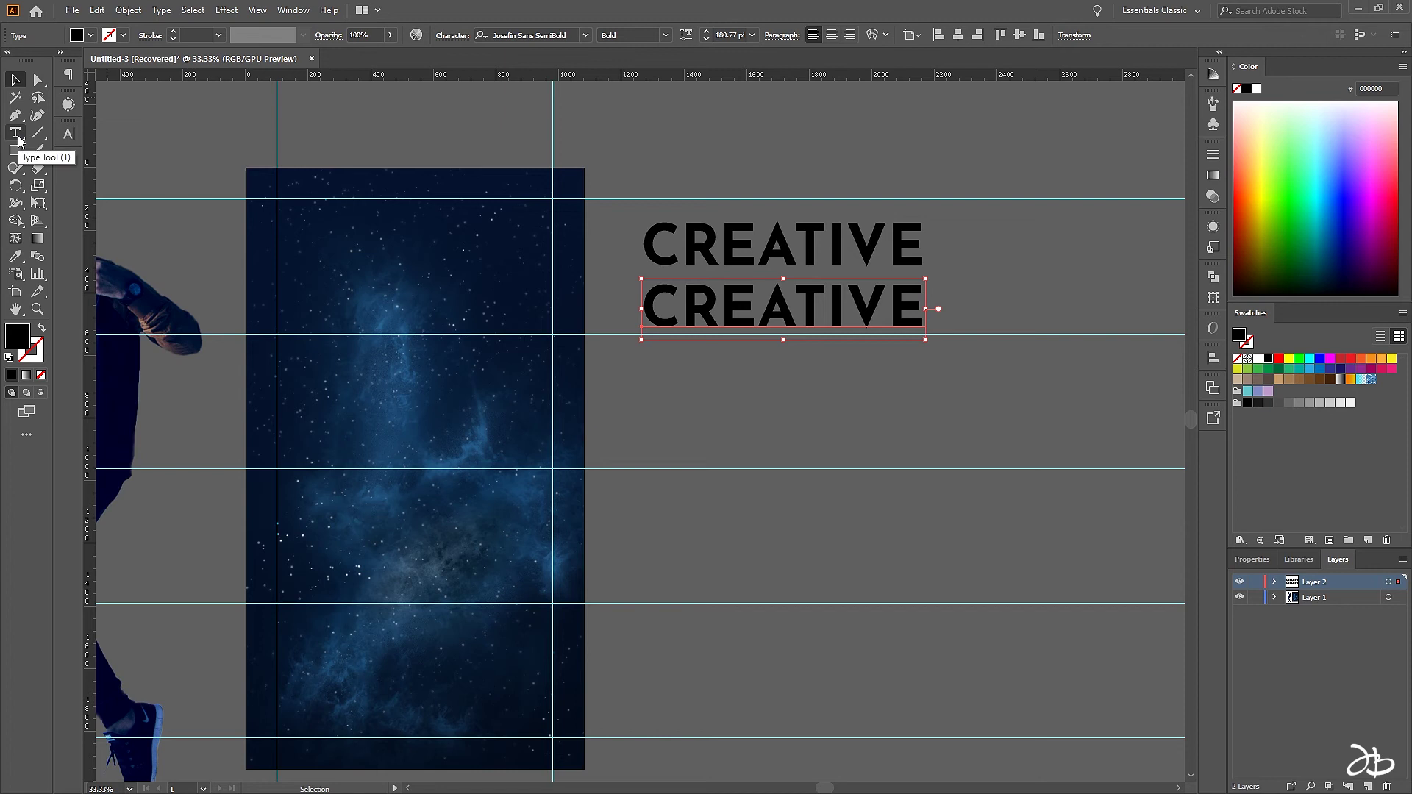
left_click(17, 134)
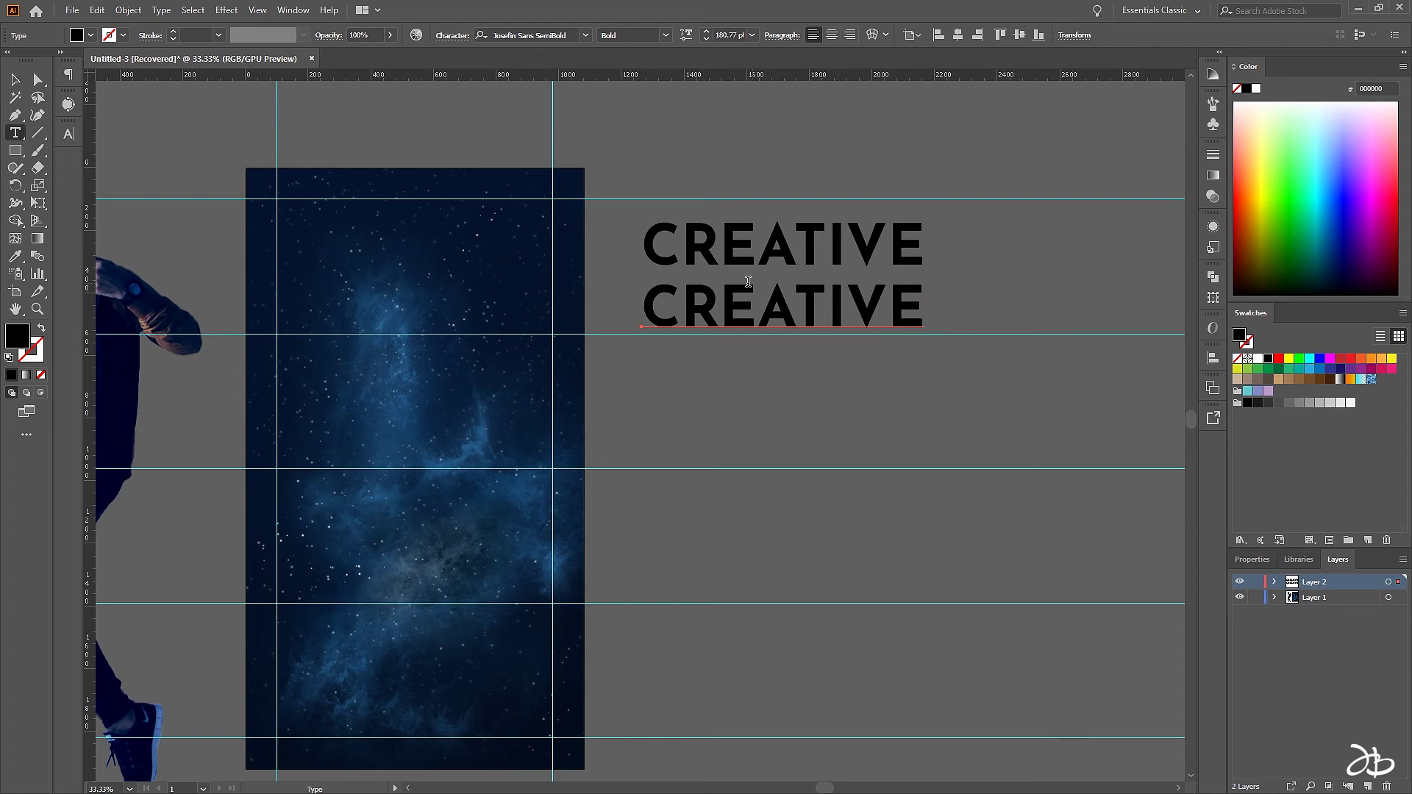
left_click_drag(643, 306, 935, 309)
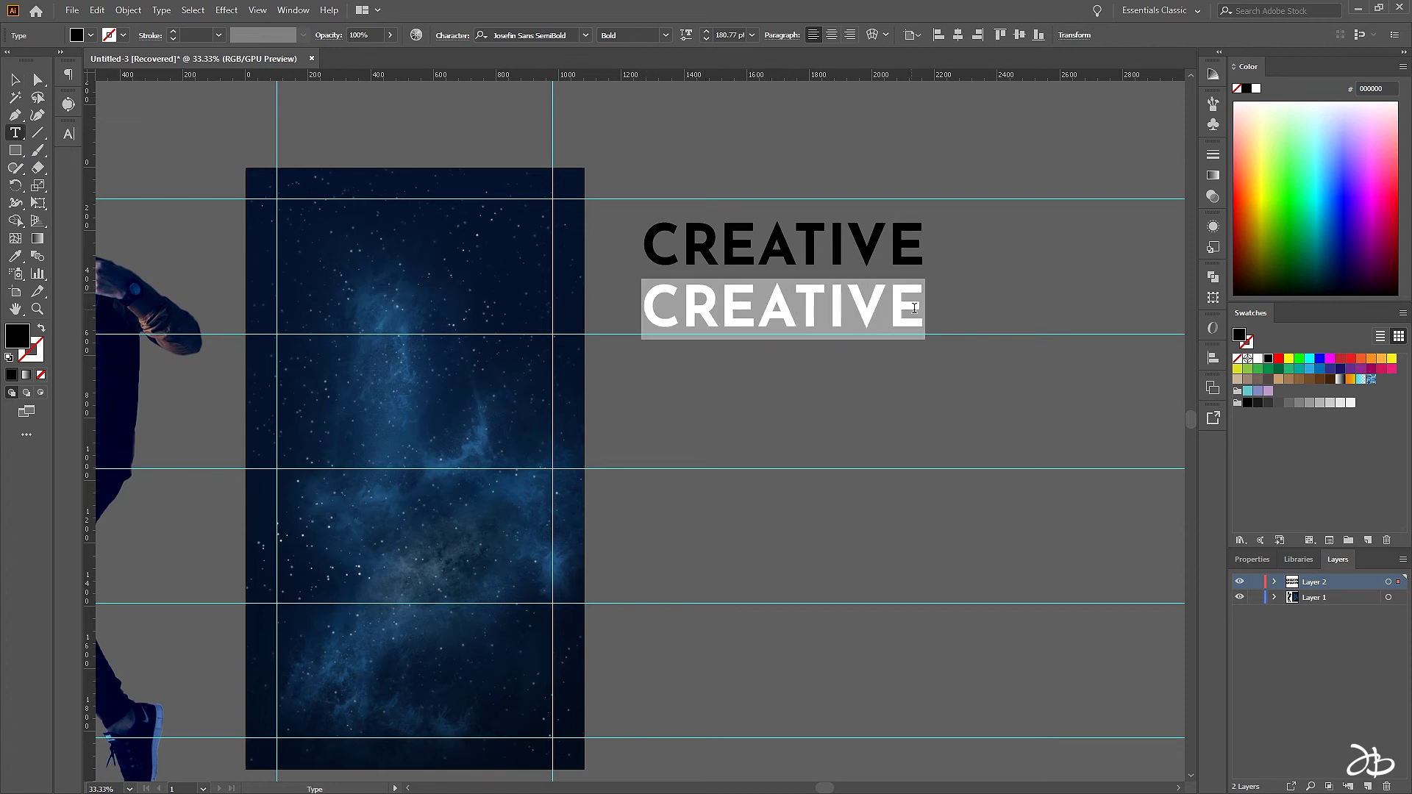
type("FREEDOM")
key("Escape")
Move FREEDOM up tightly beneath CREATIVE and nudge it slightly left
scroll(681, 223, "up", 2)
left_click_drag(568, 246, 381, 241)
mouse_move(476, 370)
left_mouse_down()
mouse_move(475, 269)
mouse_move(476, 339)
left_mouse_up()
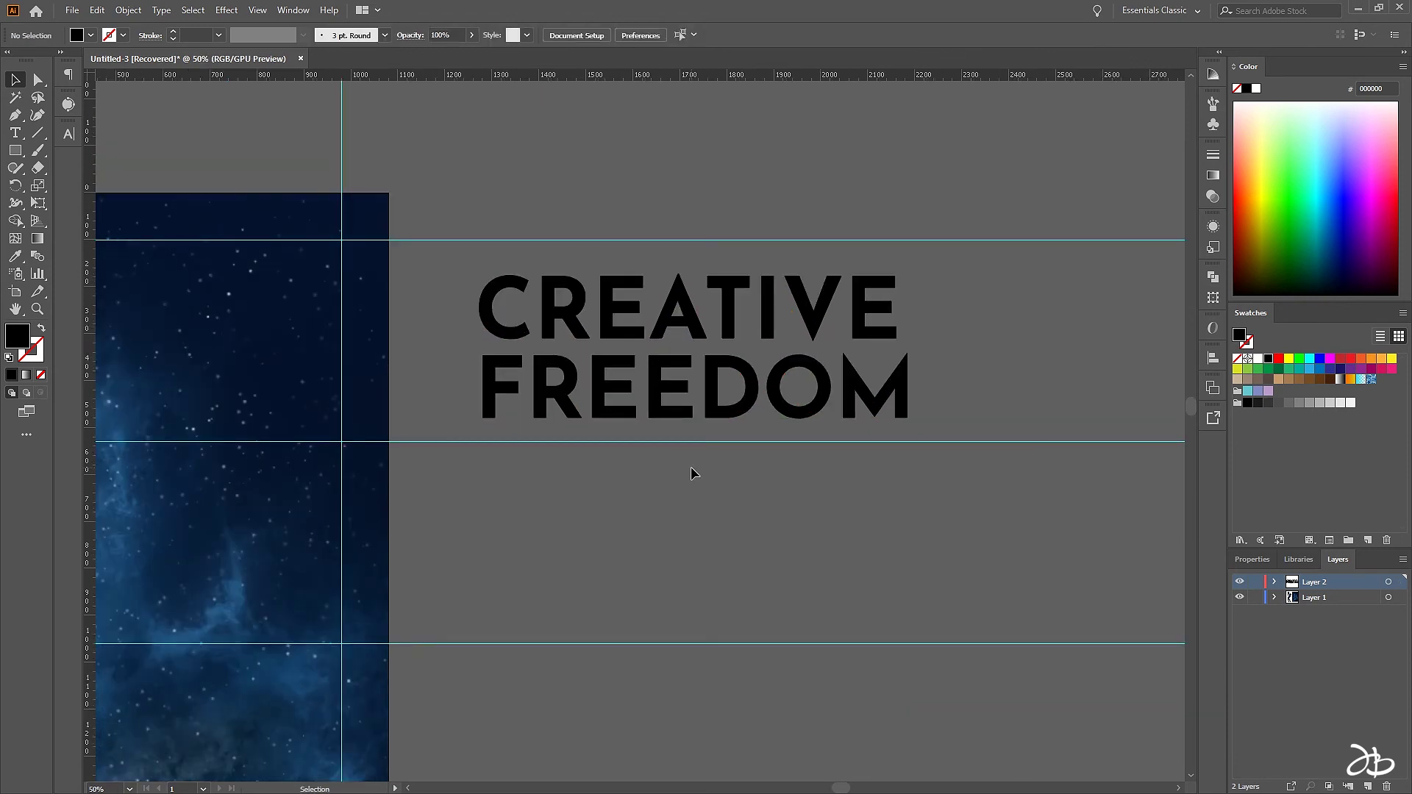
mouse_move(439, 267)
left_mouse_down()
mouse_move(481, 421)
mouse_move(491, 397)
left_mouse_up()
key("alt+Left")
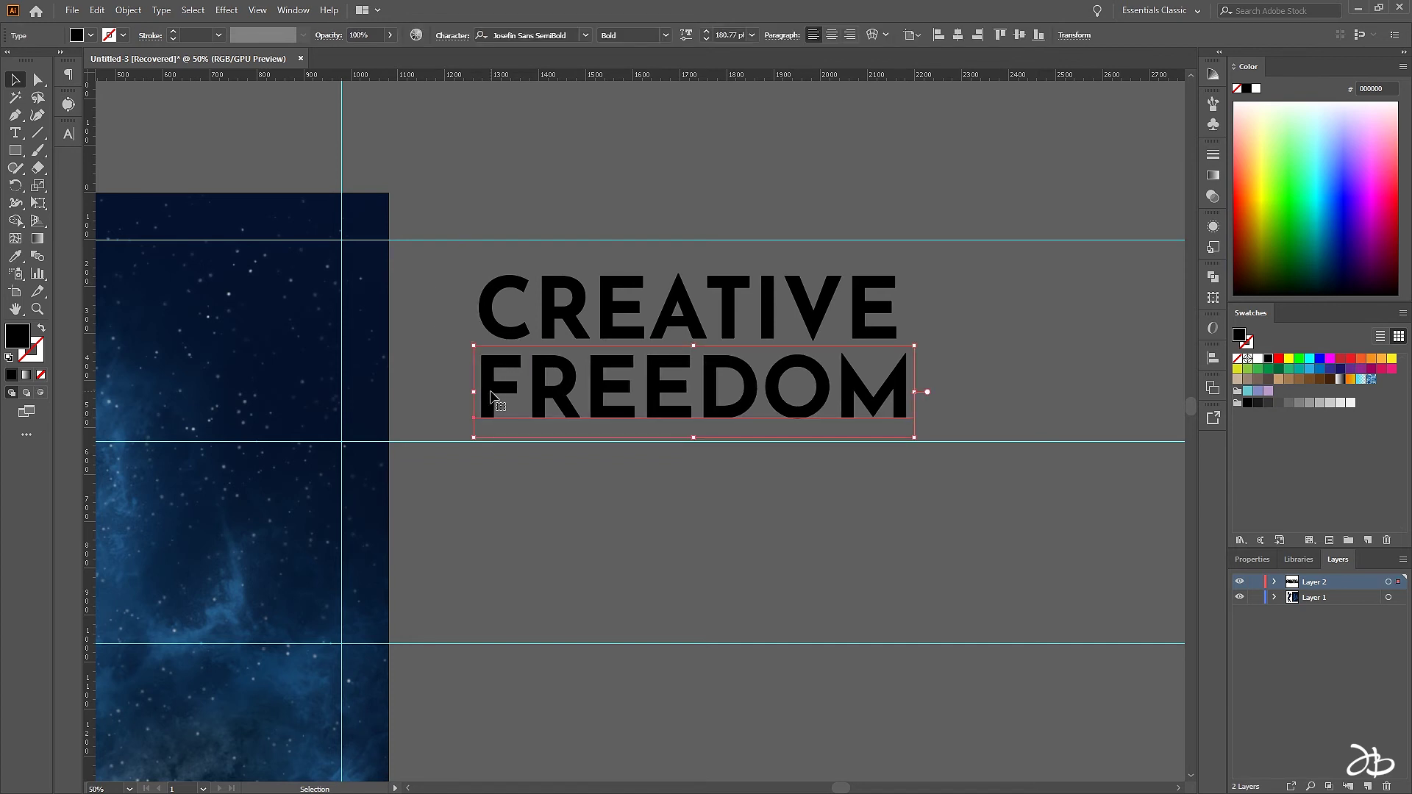
left_click(512, 486)
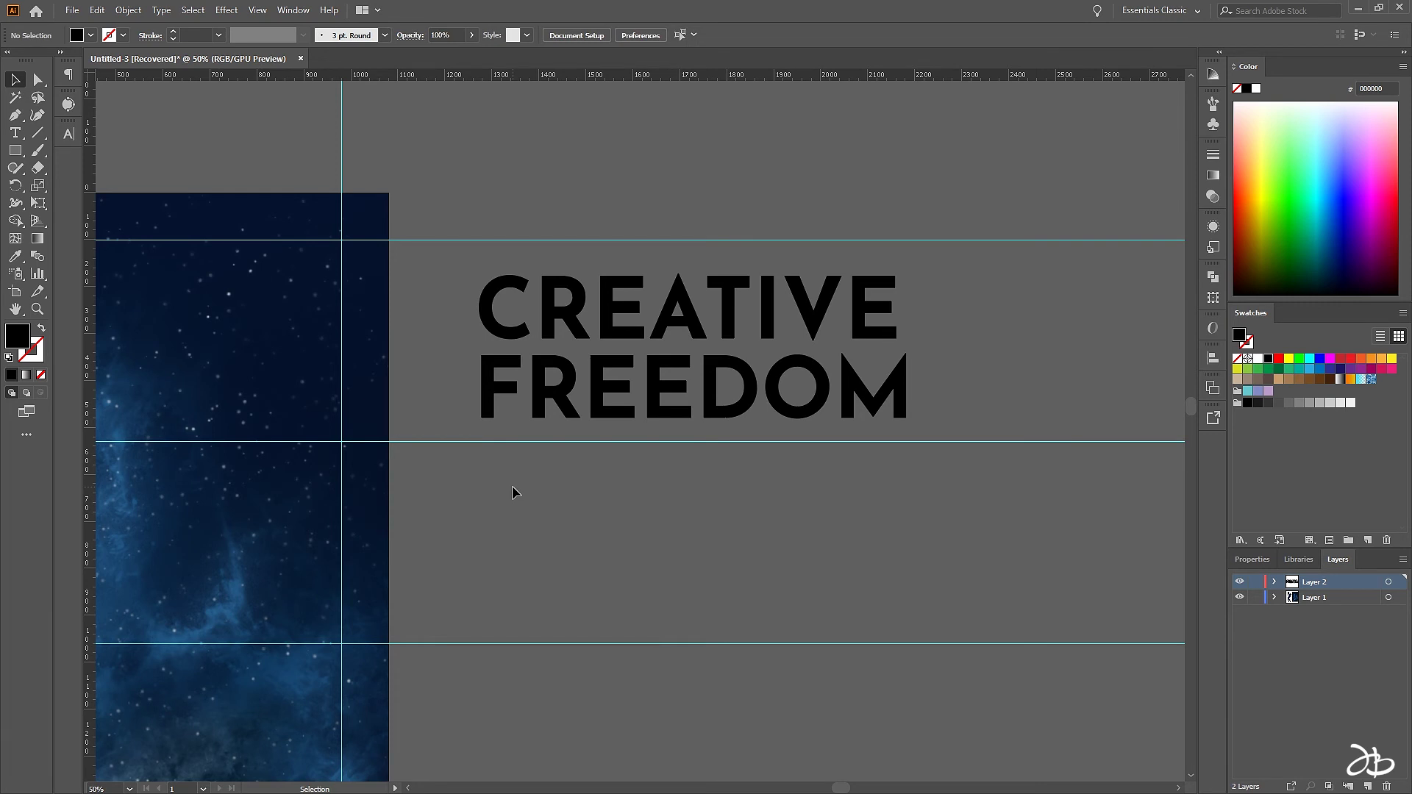
Review the stacked CREATIVE FREEDOM layout and select the CREATIVE text
left_click(559, 423)
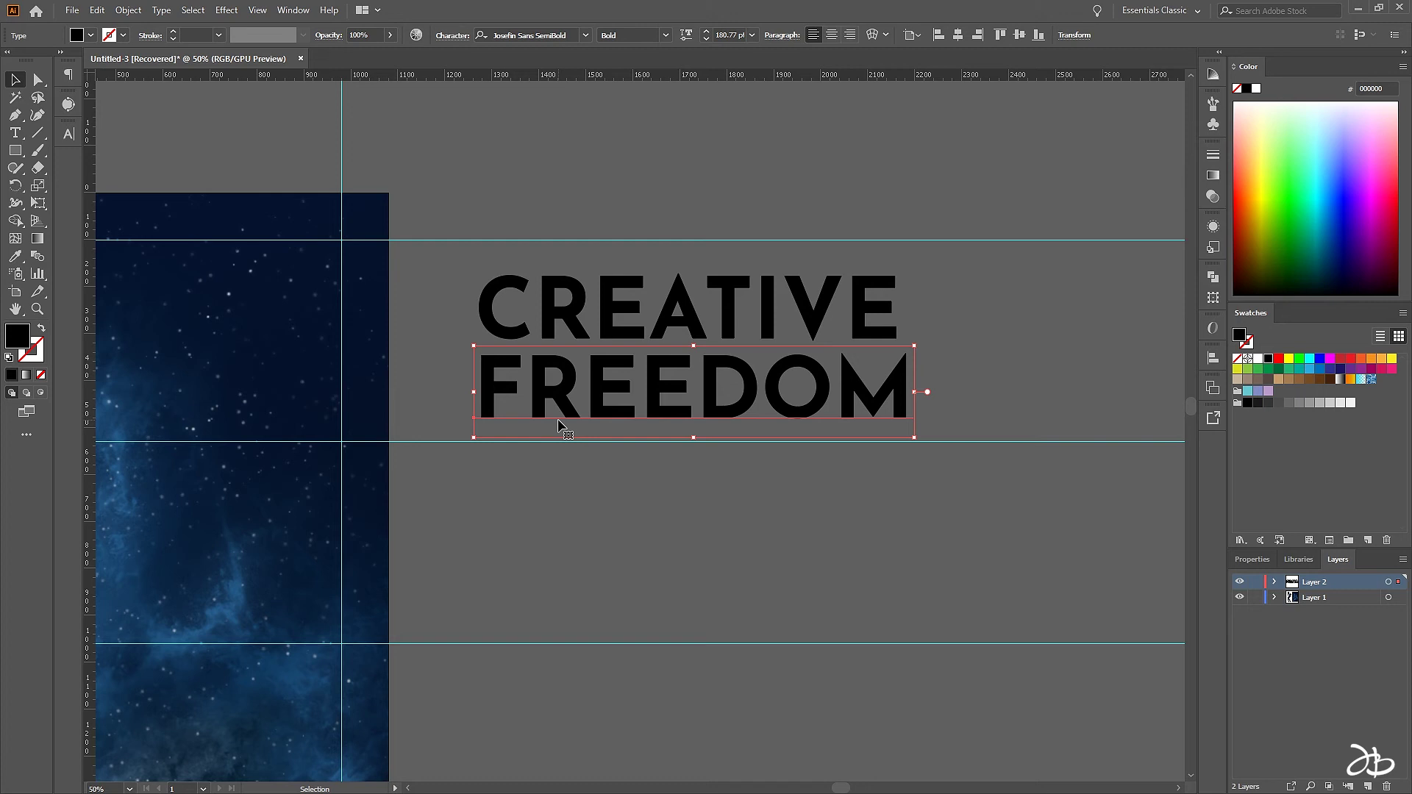
left_click(973, 313)
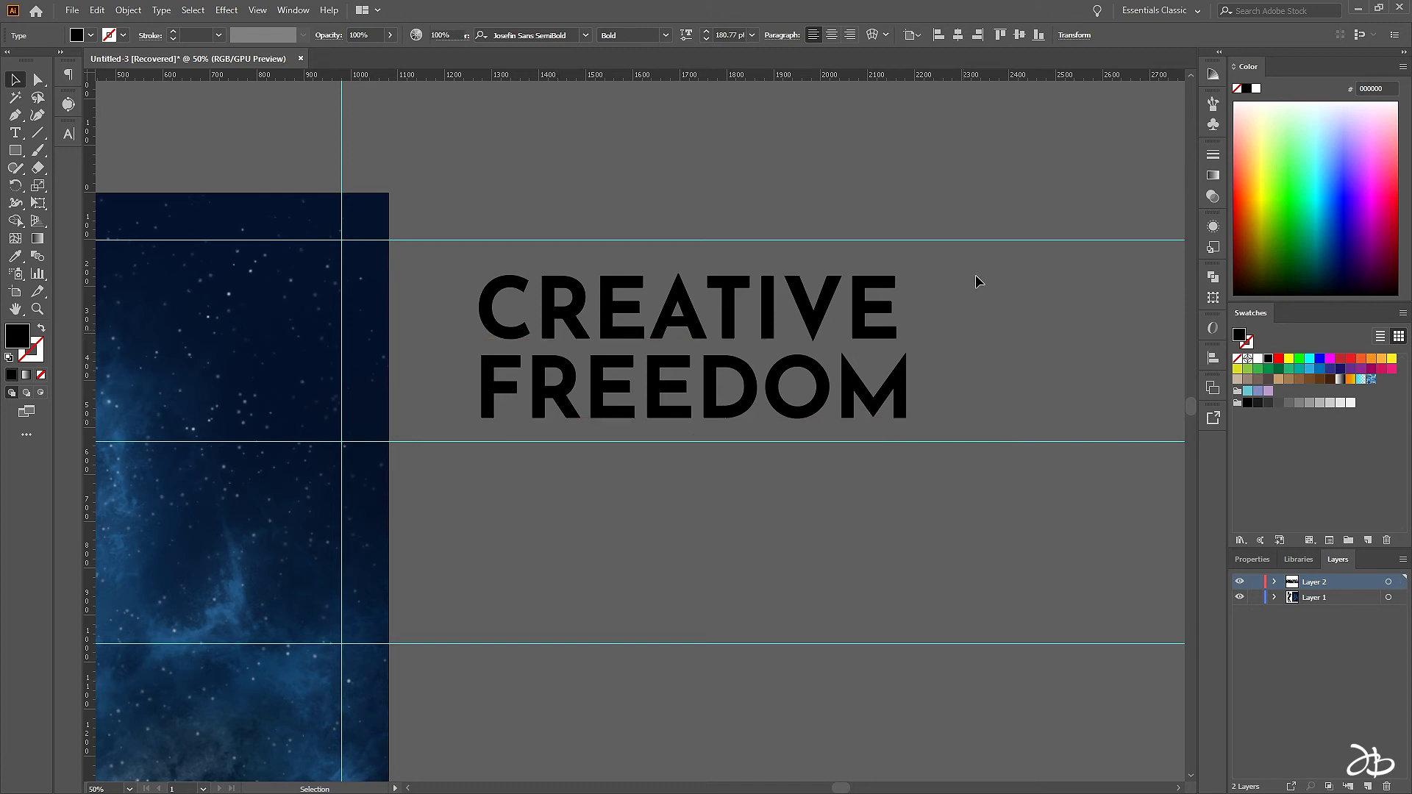
left_click_drag(943, 319, 848, 324)
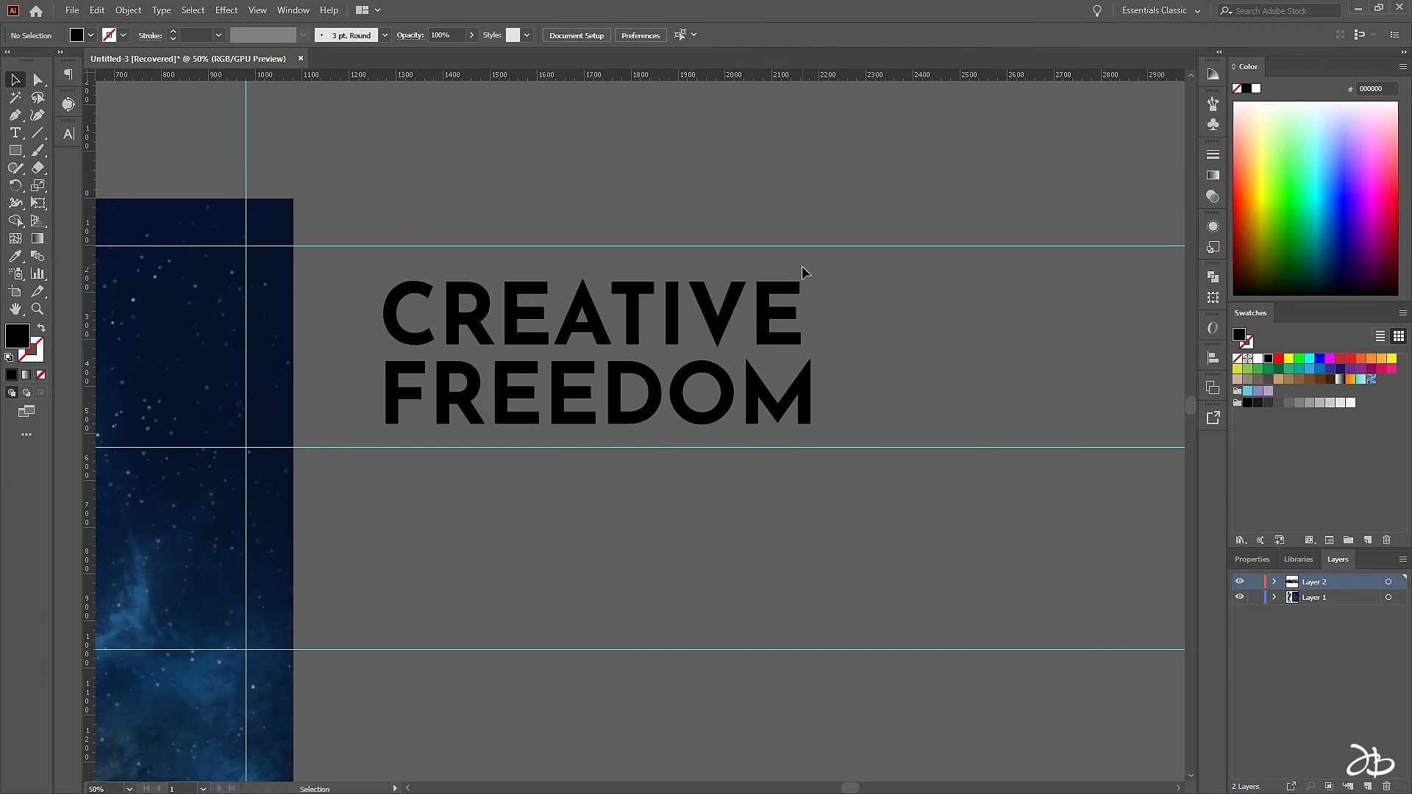
left_click(808, 313)
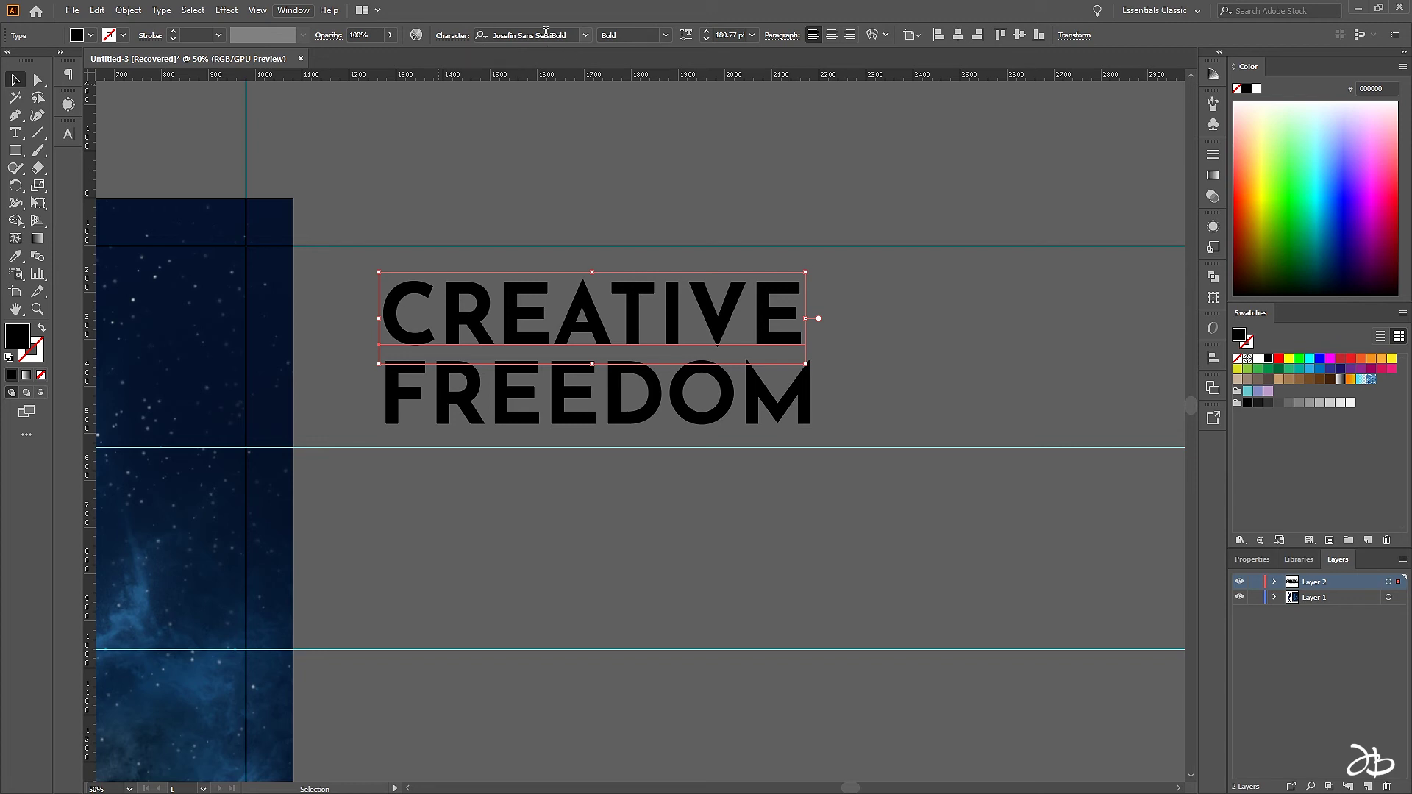
Raise the tracking of the CREATIVE line so its width roughly matches FREEDOM's
left_click(452, 37)
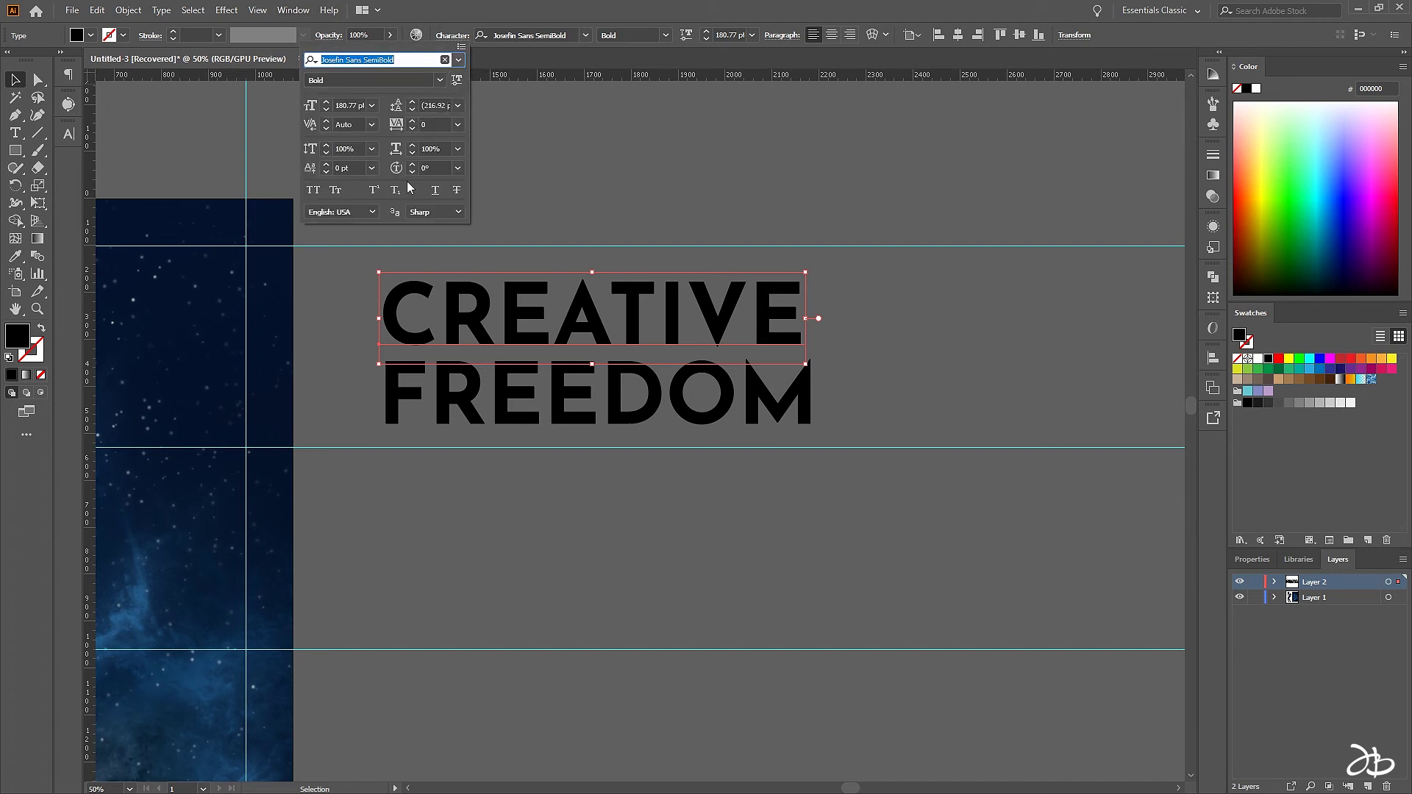
left_click(413, 62)
key("Tab")
key("Tab")
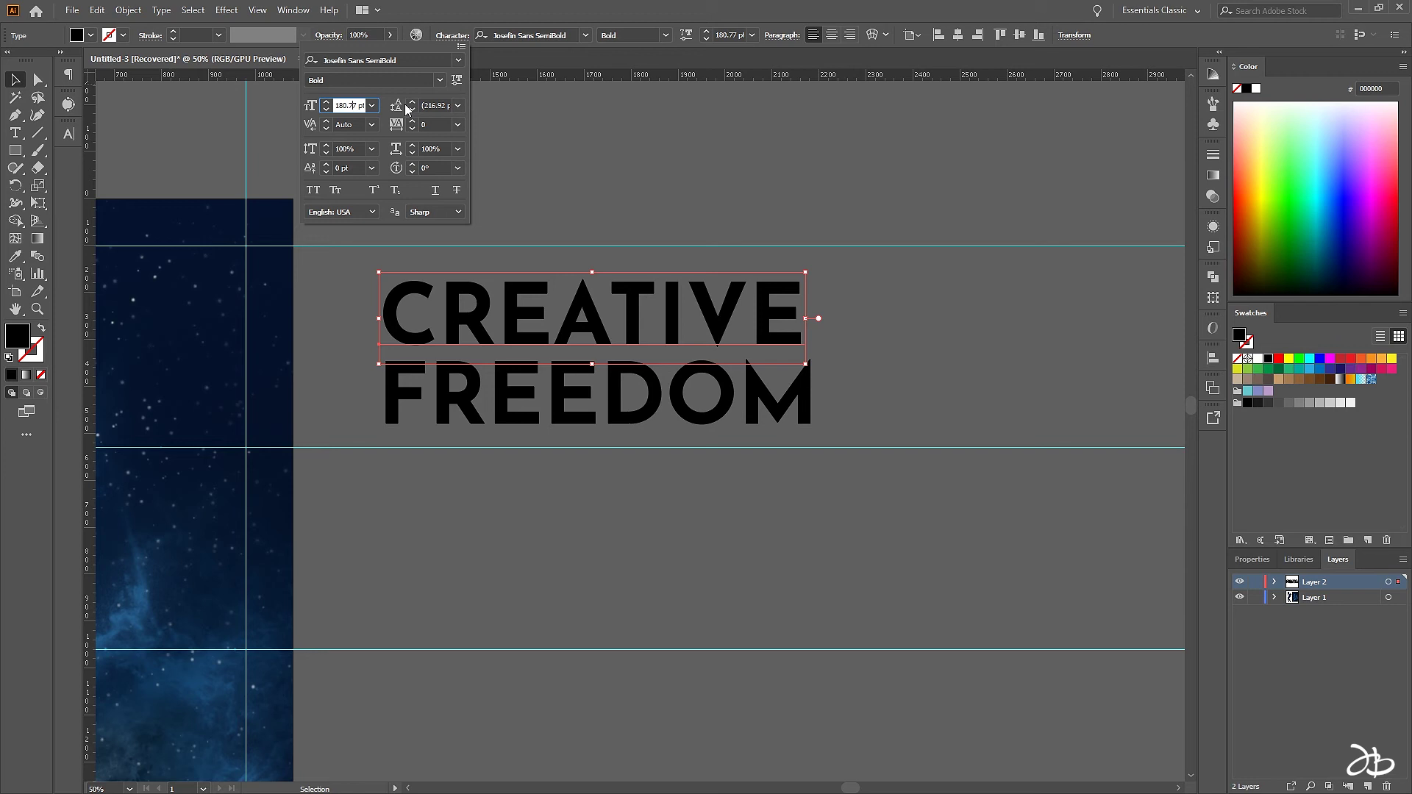
left_click(422, 106)
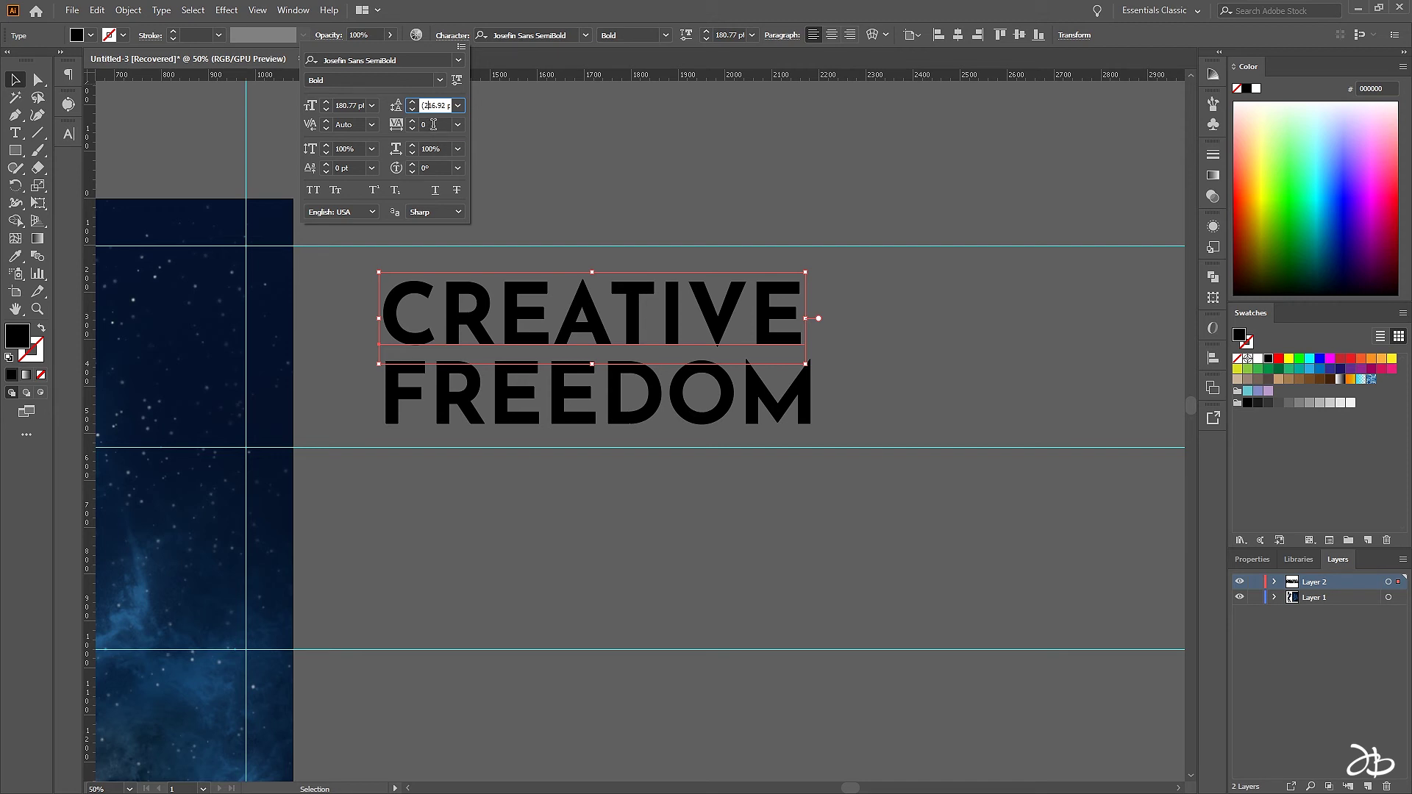
left_click(433, 125)
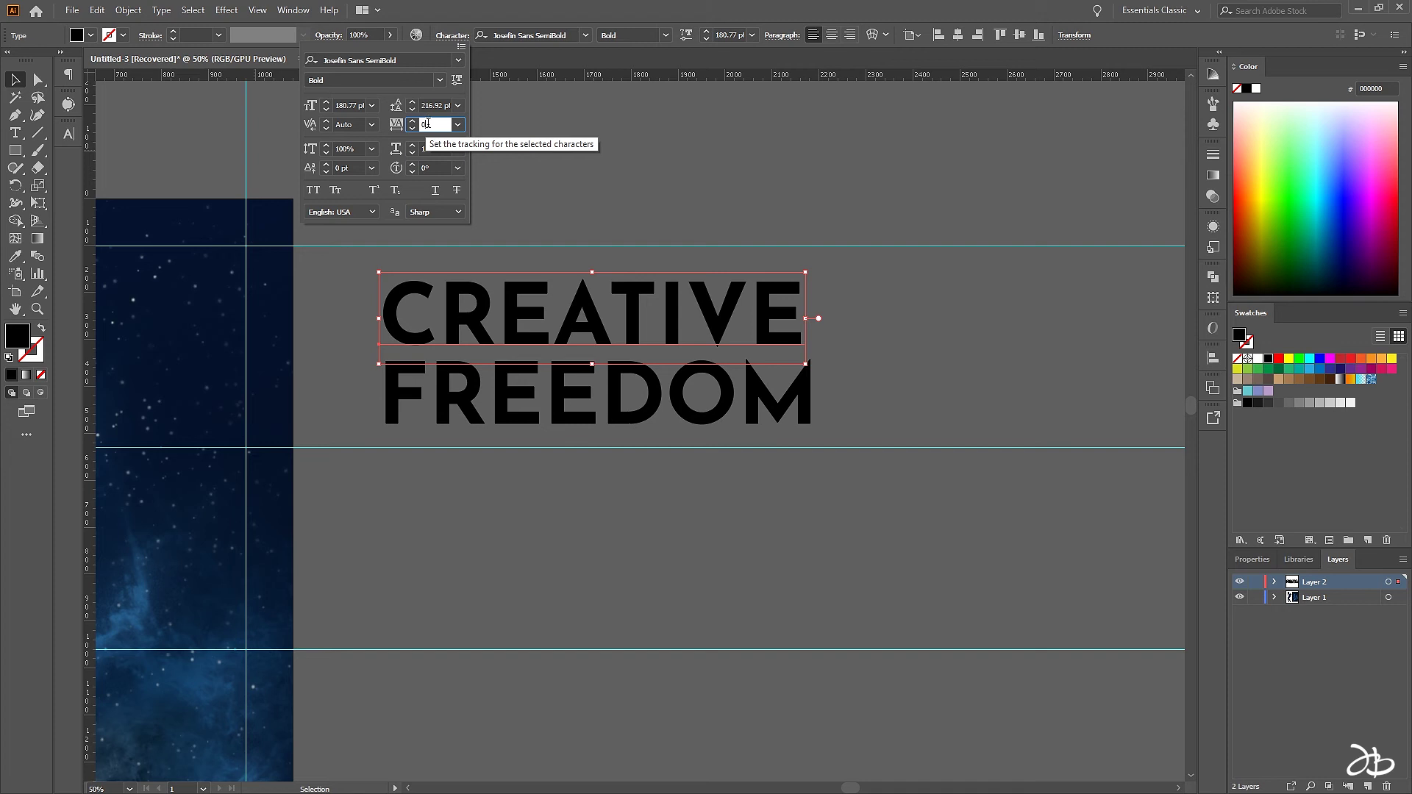
key("Up")
key("Up")
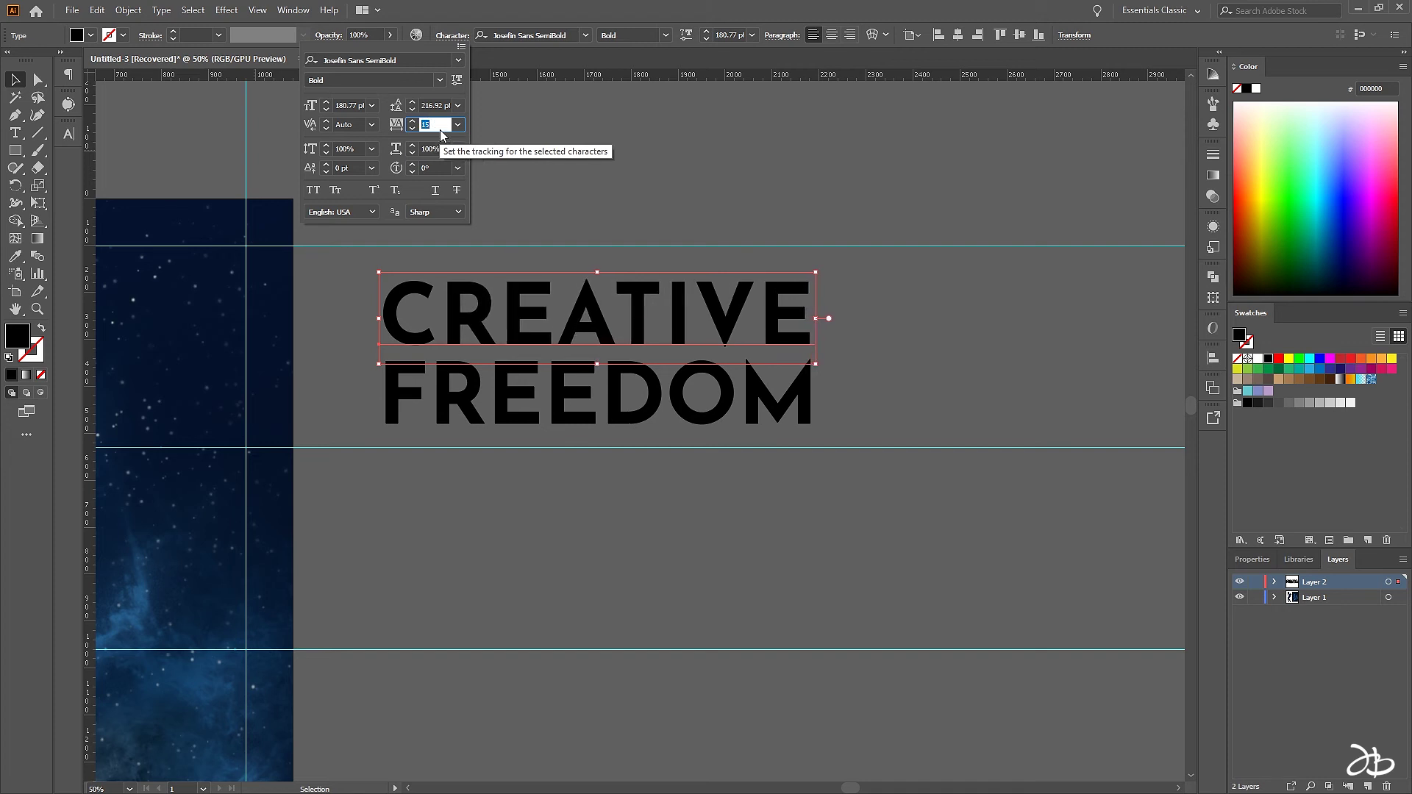
key("Escape")
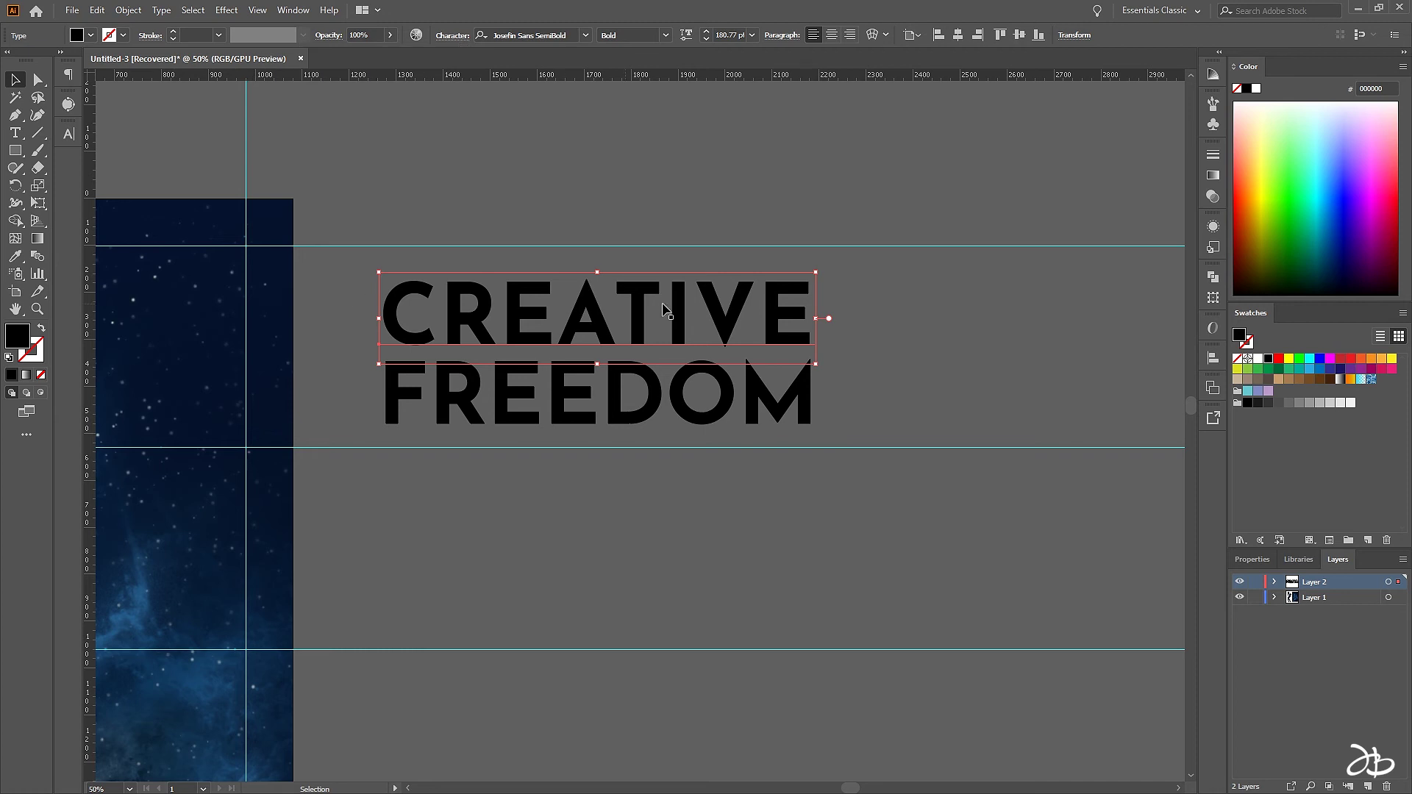
Alt+Shift-drag a copy of the FREEDOM line straight down beneath the heading
left_click(820, 312)
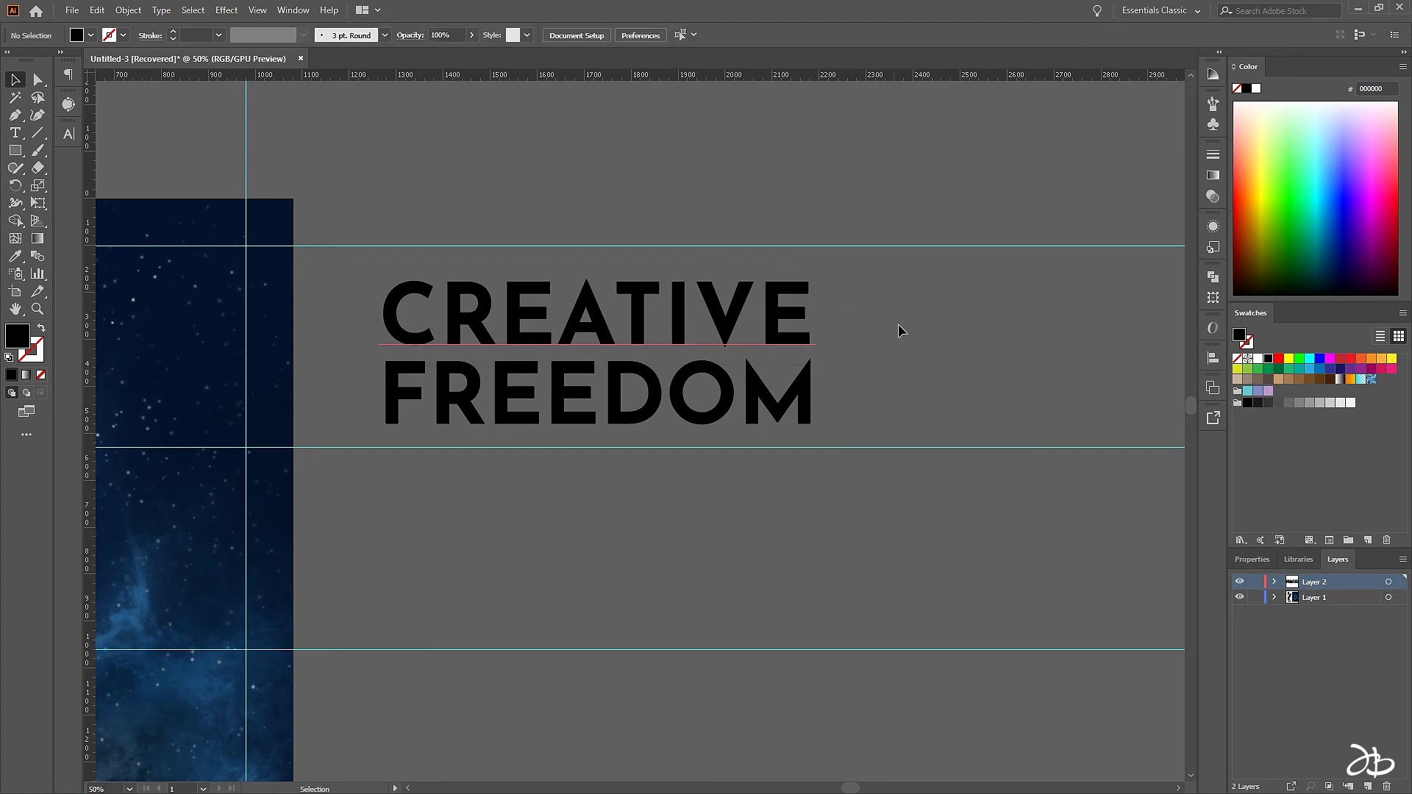
scroll(896, 327, "down", 1)
left_click_drag(895, 331, 860, 277)
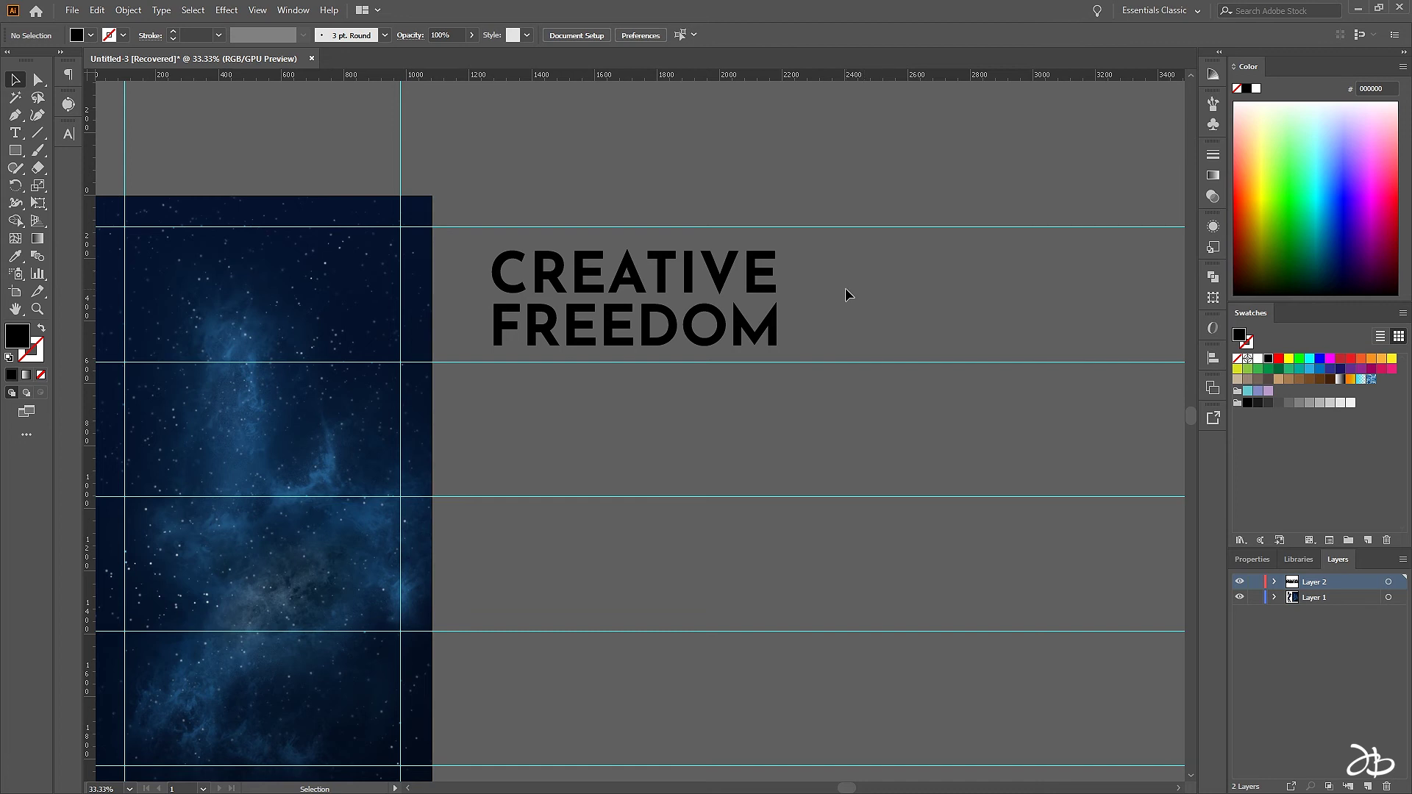
left_click(548, 320)
left_click(694, 356)
scroll(694, 356, "up", 1)
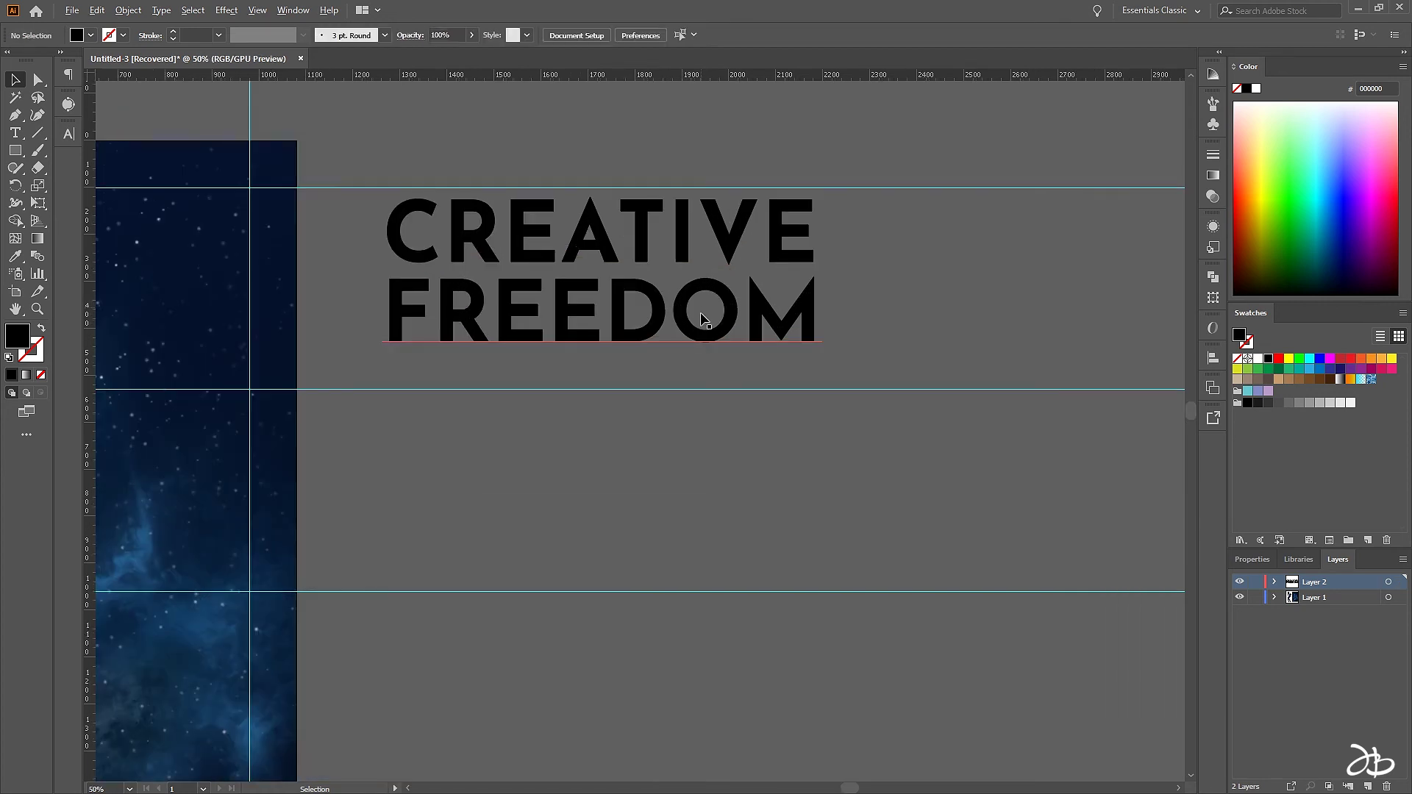
left_click_drag(599, 331, 519, 470, "alt+shift")
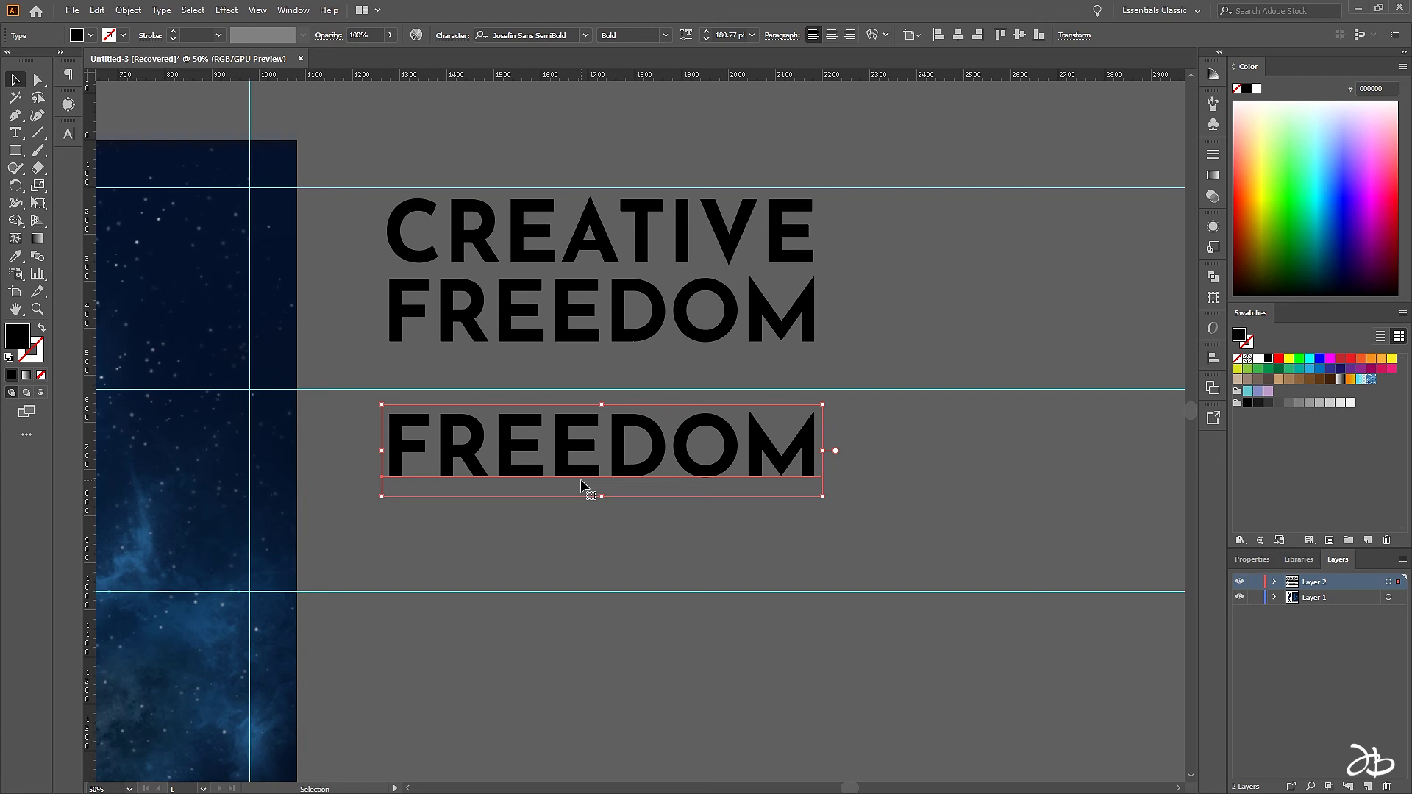
double_click(528, 451)
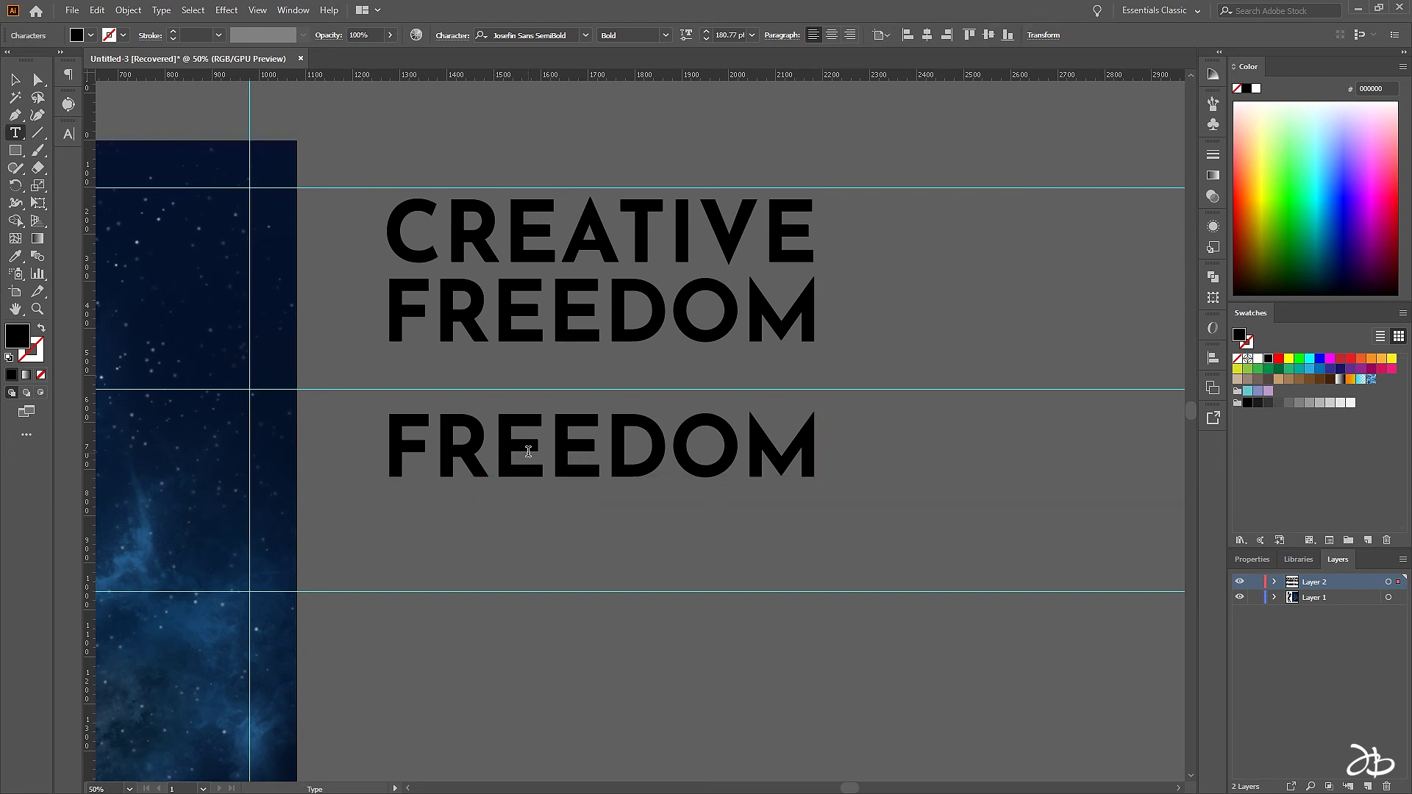
type("www.")
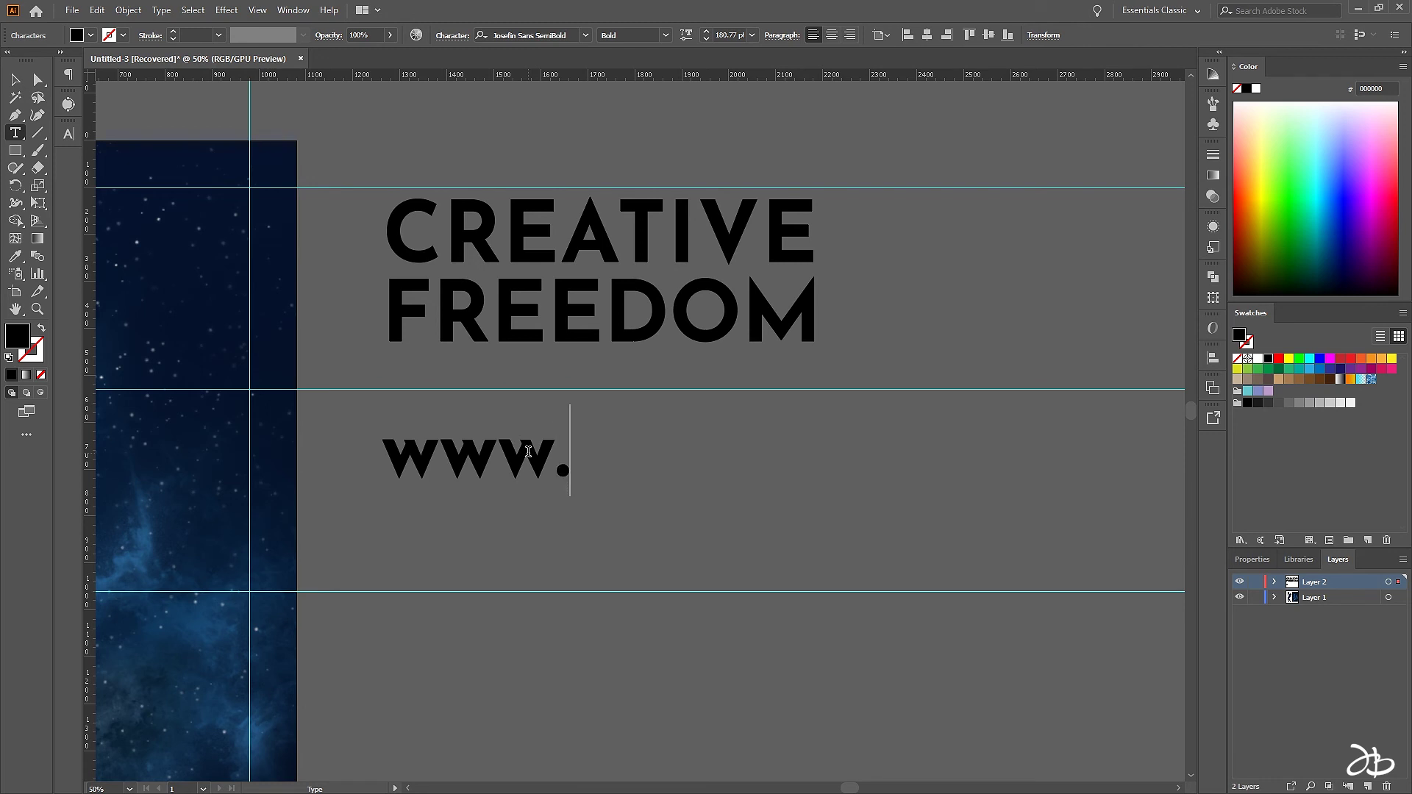
type("designbetter.aca")
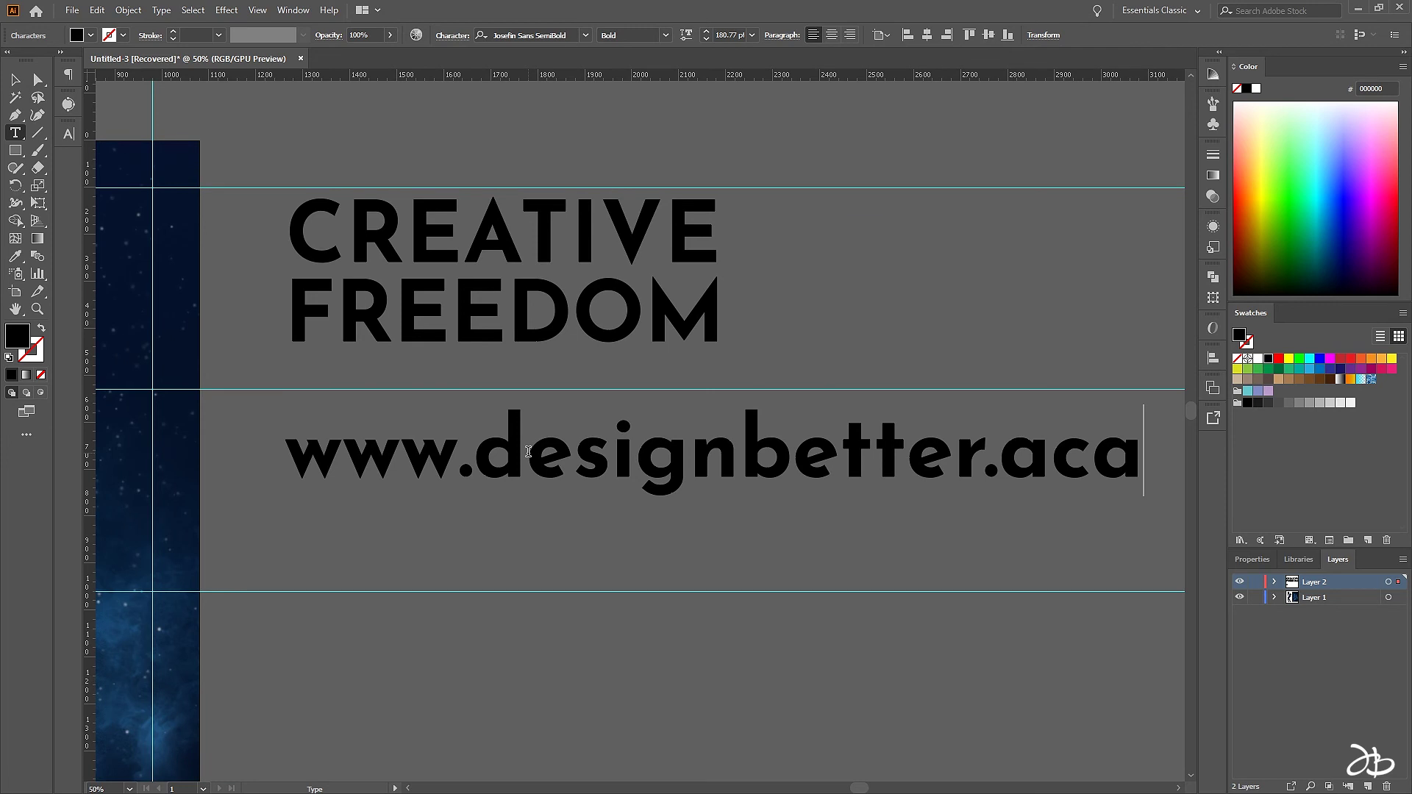
type("demy")
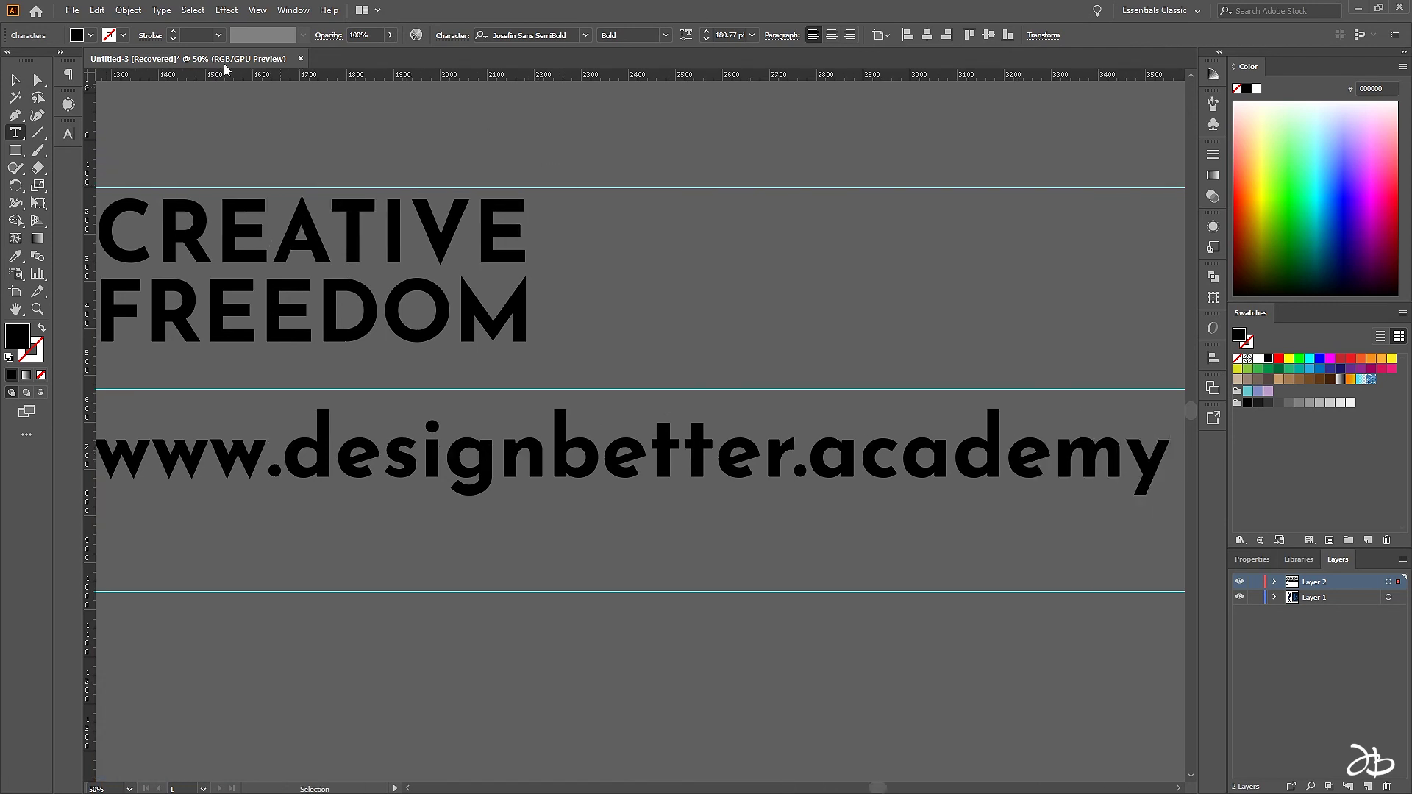
left_click(15, 80)
key("ctrl+minus")
left_click(634, 315)
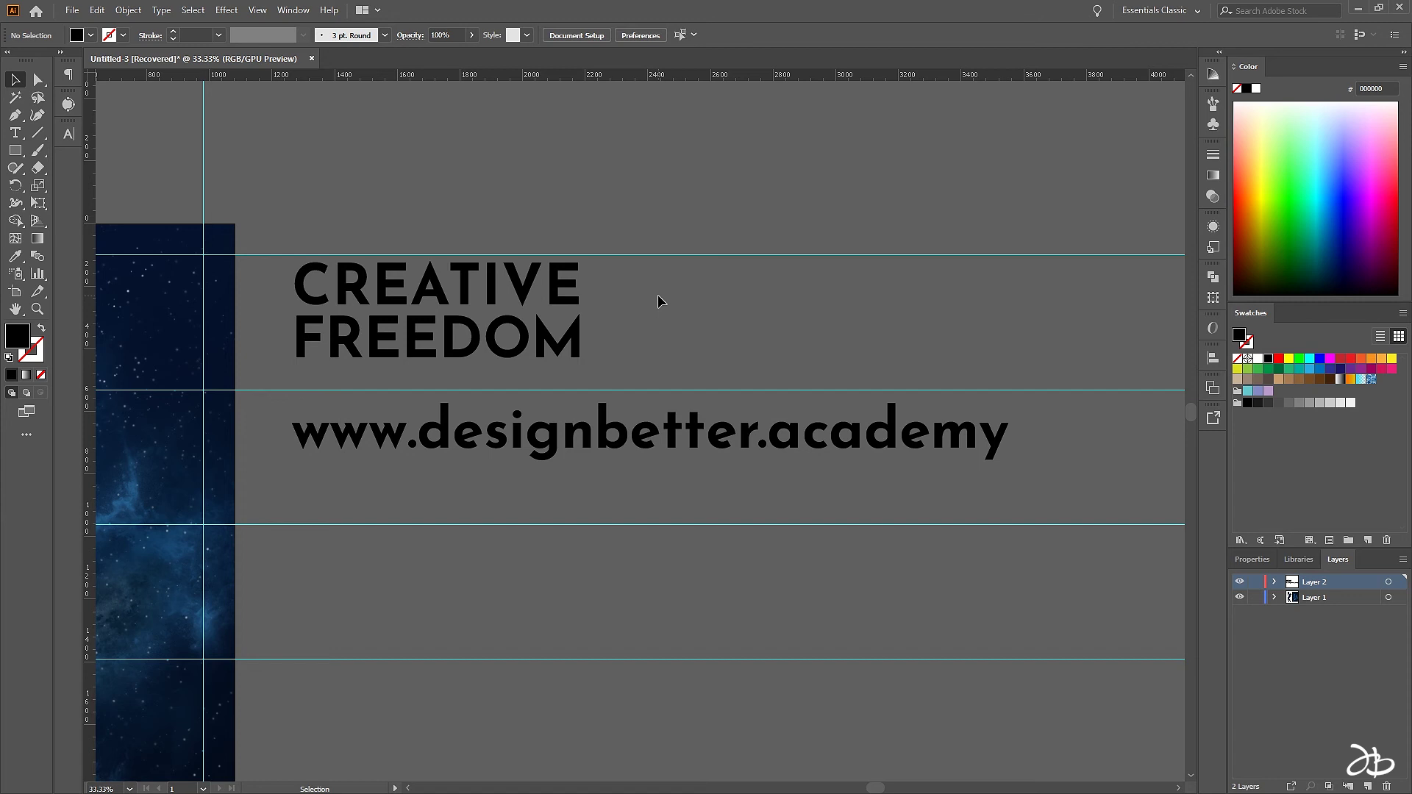
Divide the address's font size by four, to 45.19 pt
left_click(727, 431)
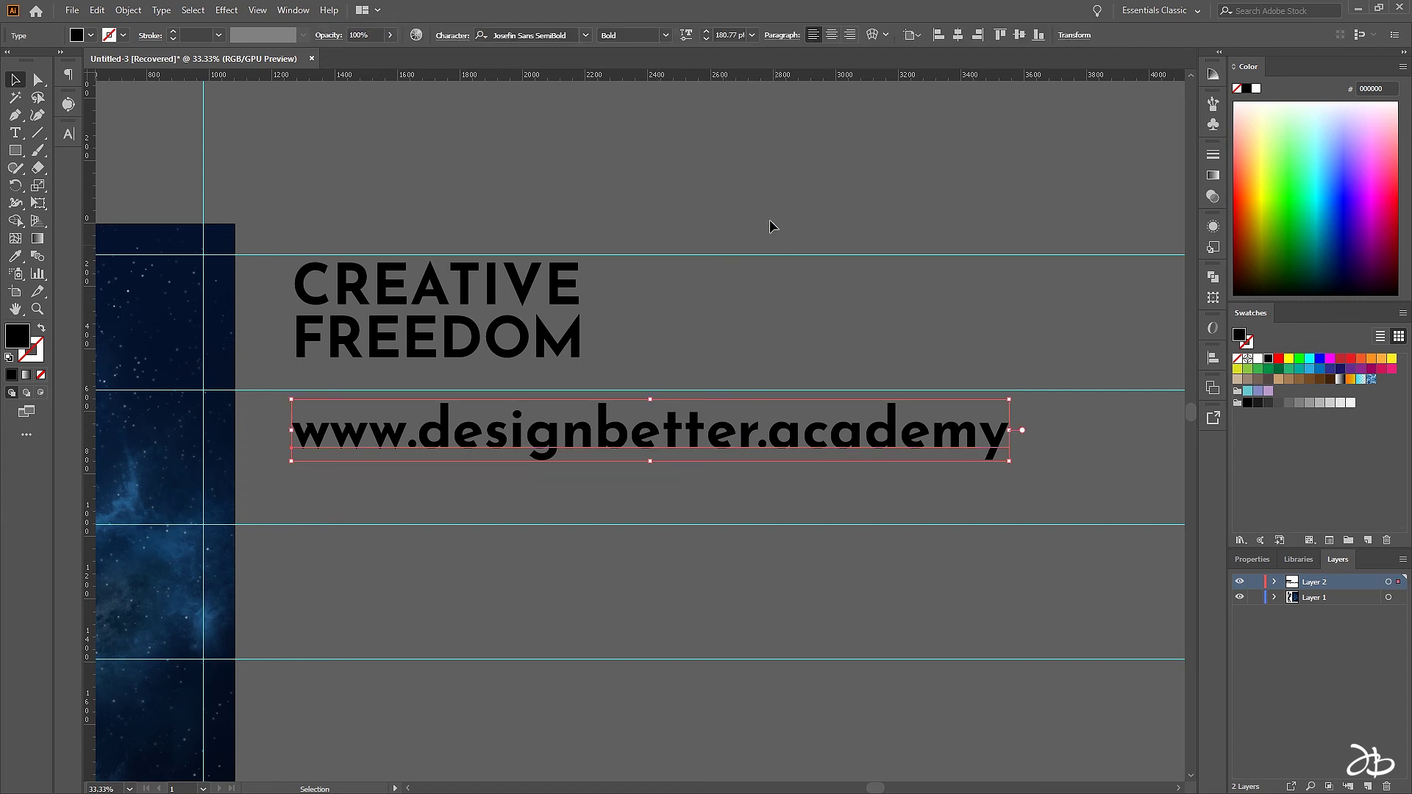
left_click(727, 35)
key("End")
type("/4")
key("Return")
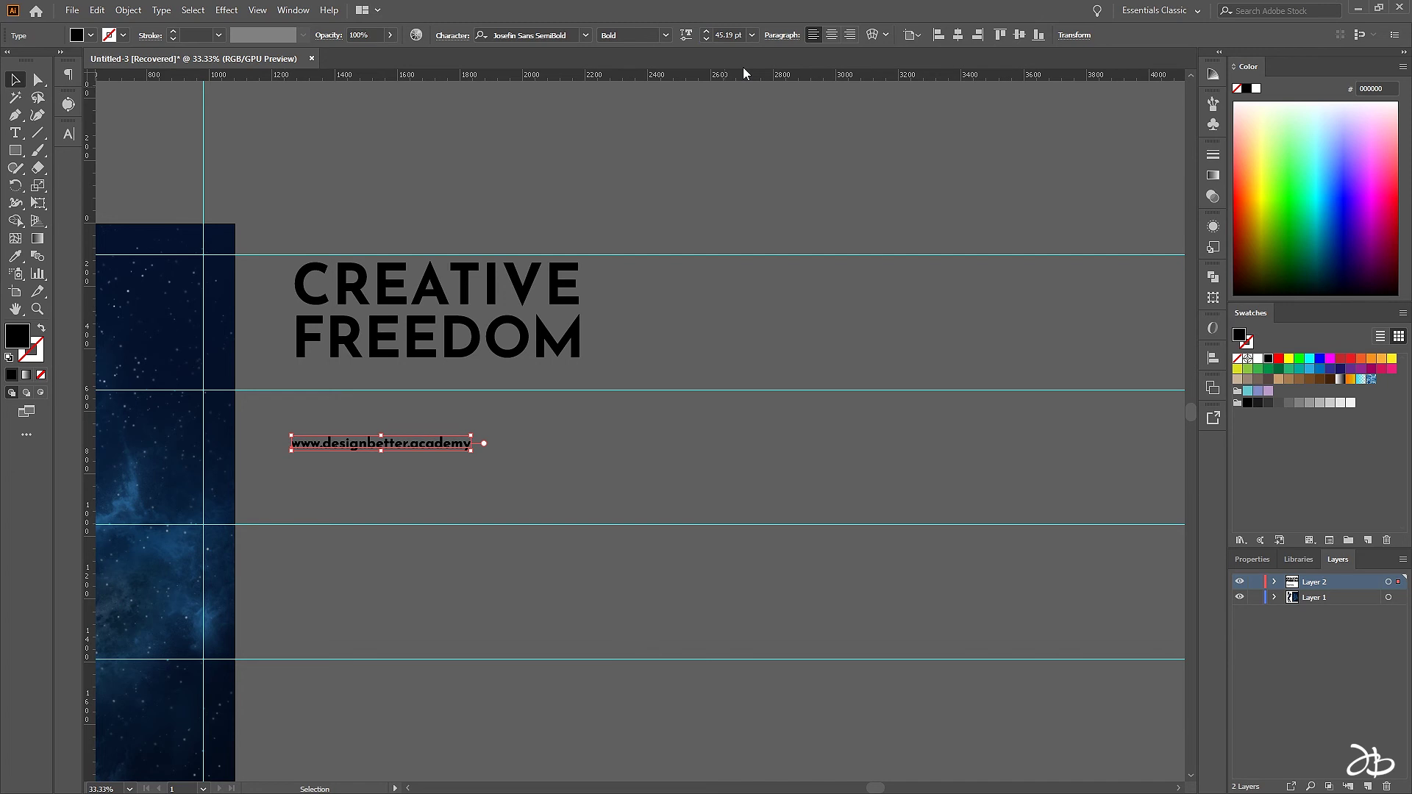
Move the address straight up just under the heading and bring up its font style choices
left_click_drag(448, 452, 385, 382)
key("ctrl+plus")
key("ctrl+plus")
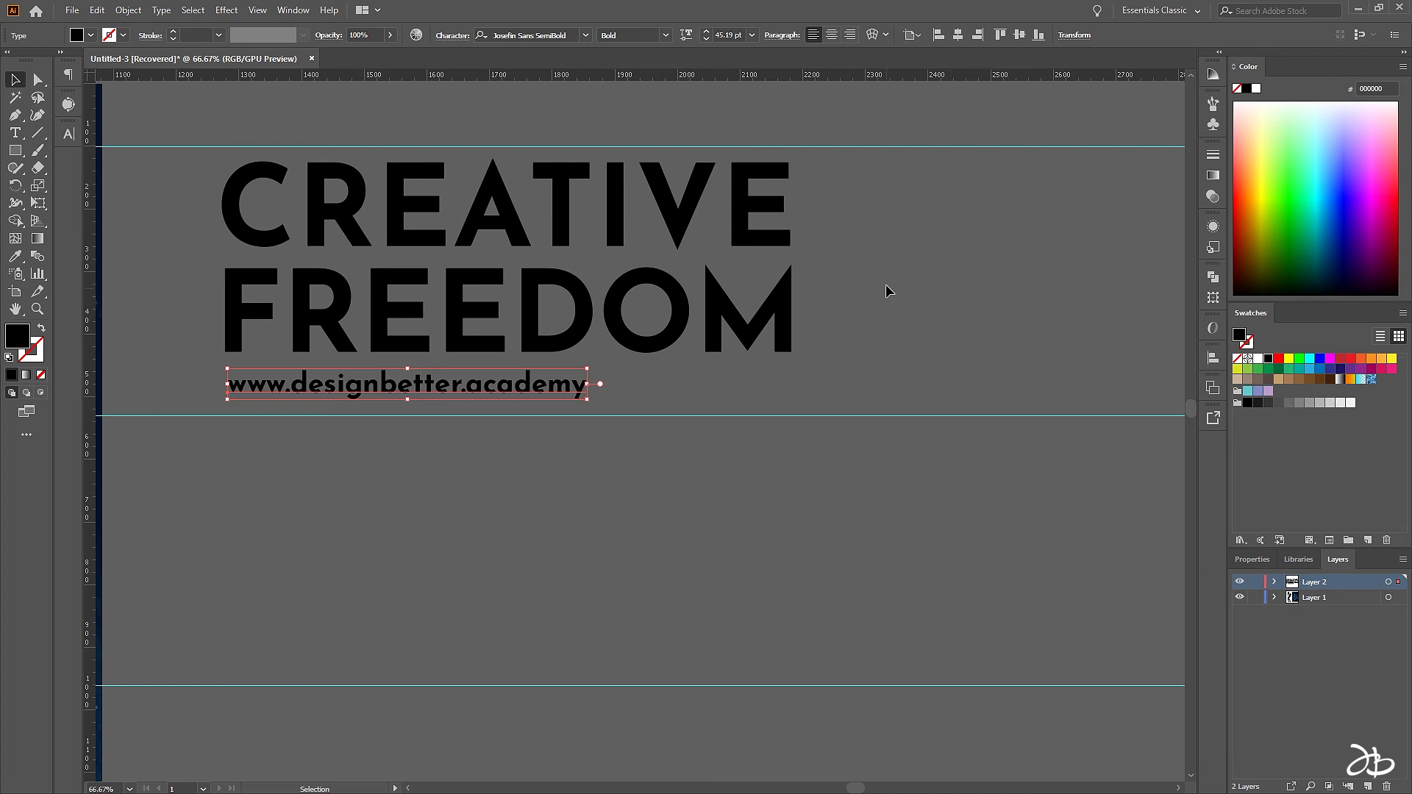
left_click(711, 287, "shift")
left_click(666, 35)
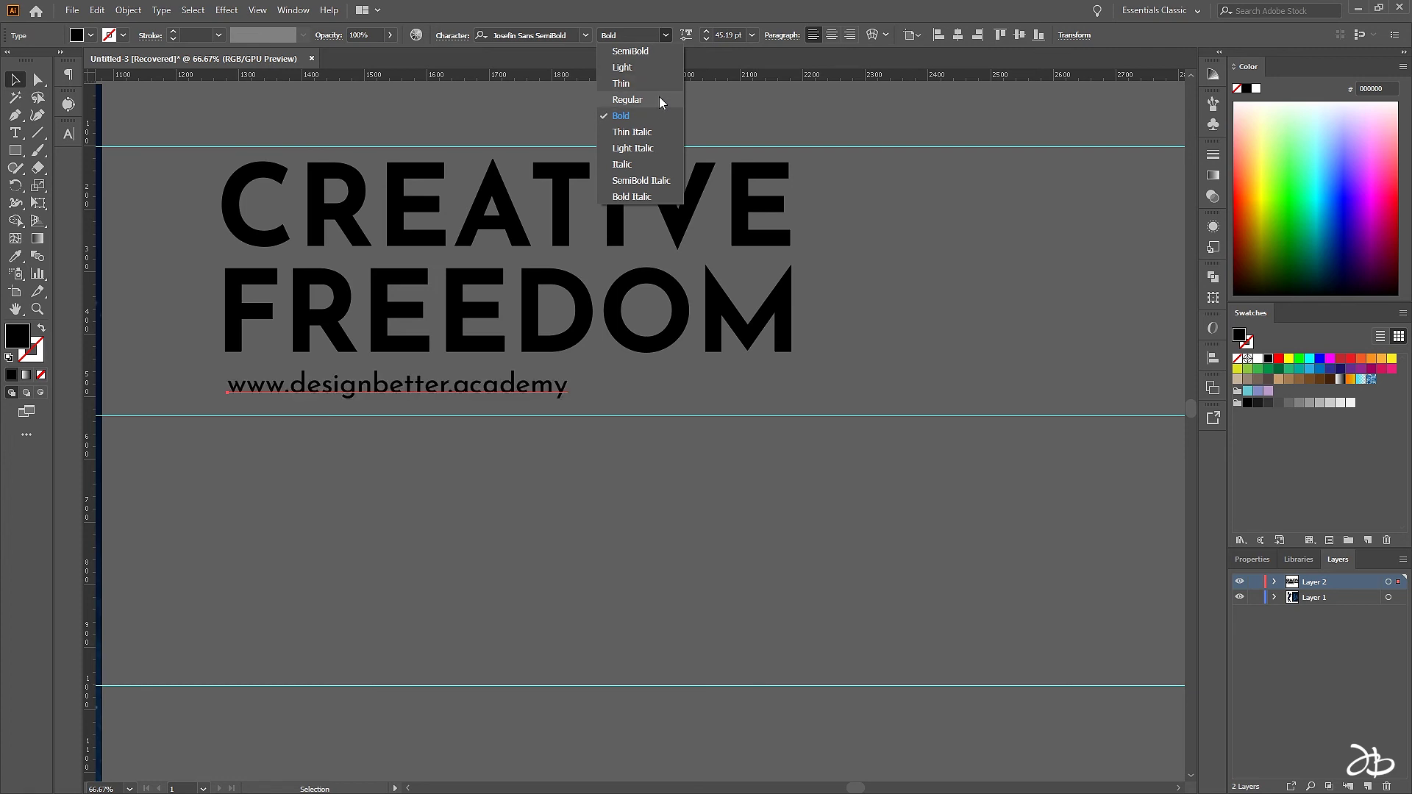
Set the address to Regular weight and its tracking to 25
left_click(661, 100)
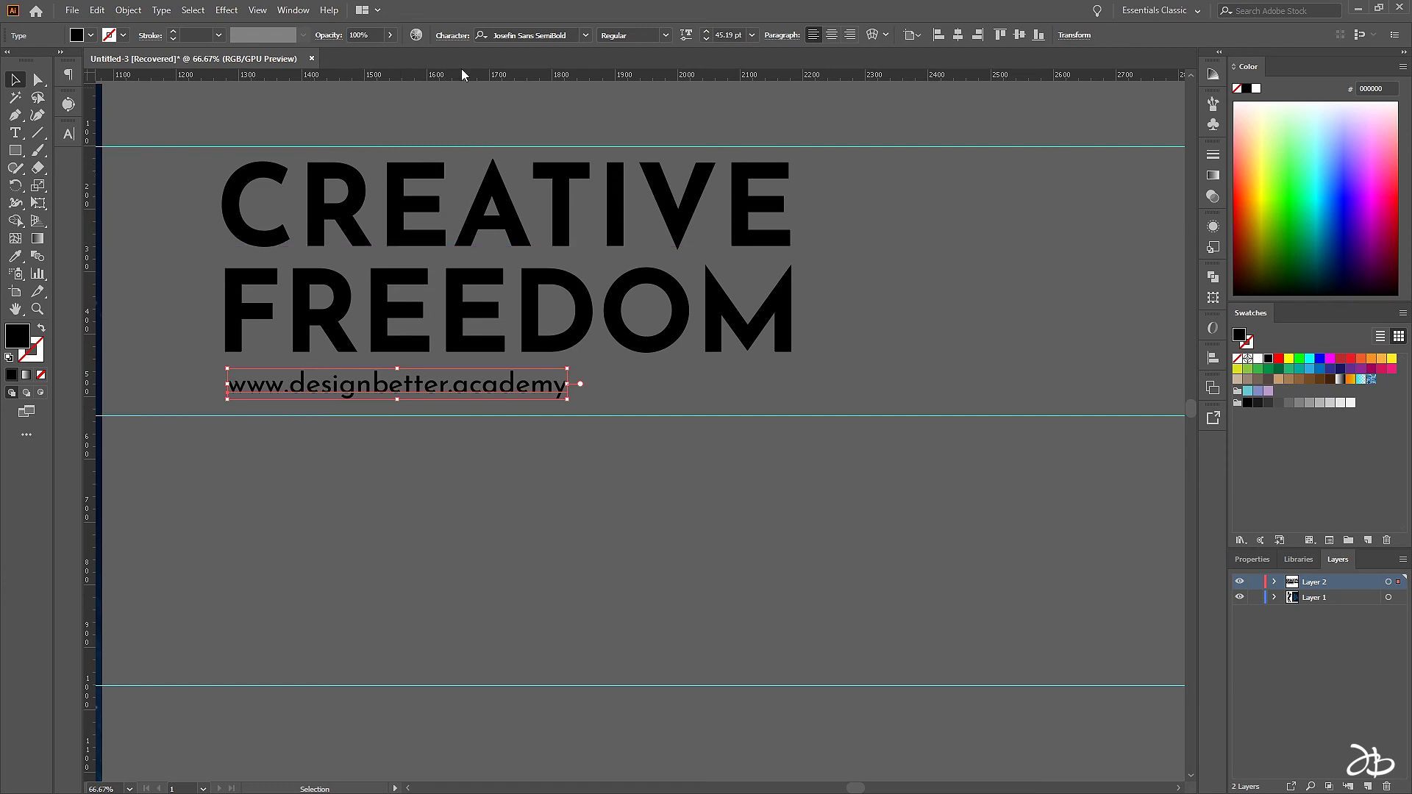
left_click(460, 38)
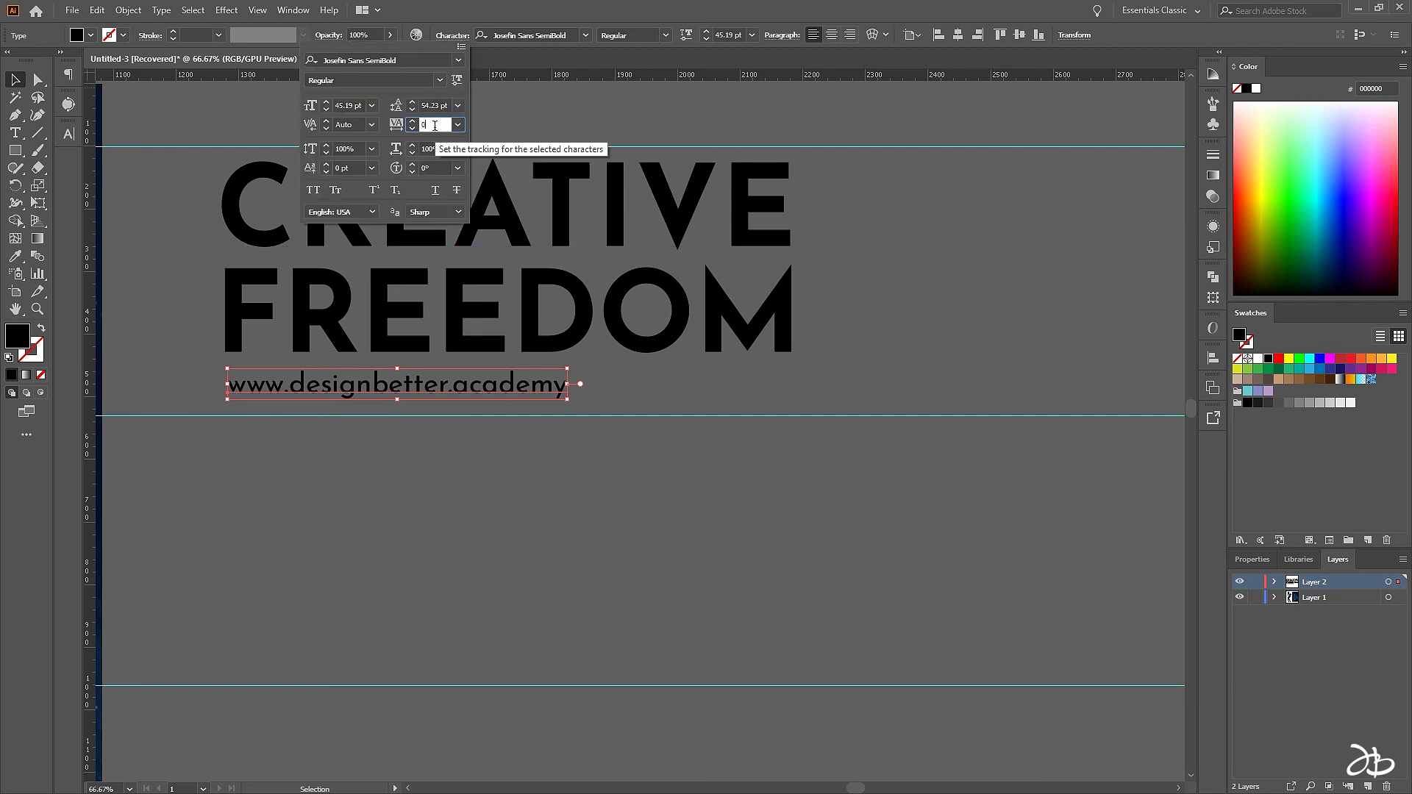
scroll(435, 126, "up", 7)
scroll(435, 126, "up", 7)
scroll(435, 126, "up", 7)
scroll(435, 126, "up", 6)
scroll(434, 126, "up", 14)
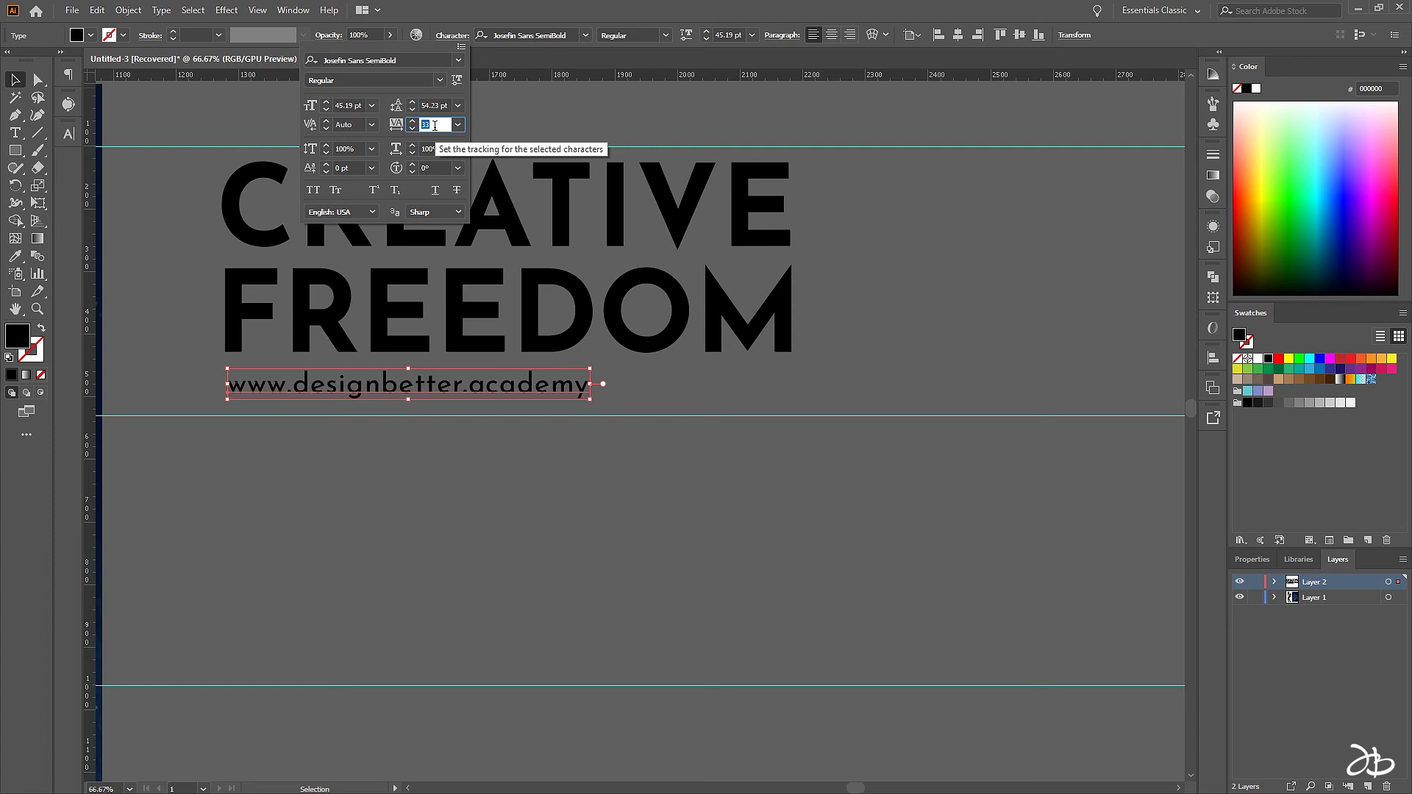
scroll(436, 125, "up", 14)
type("25")
key("Return")
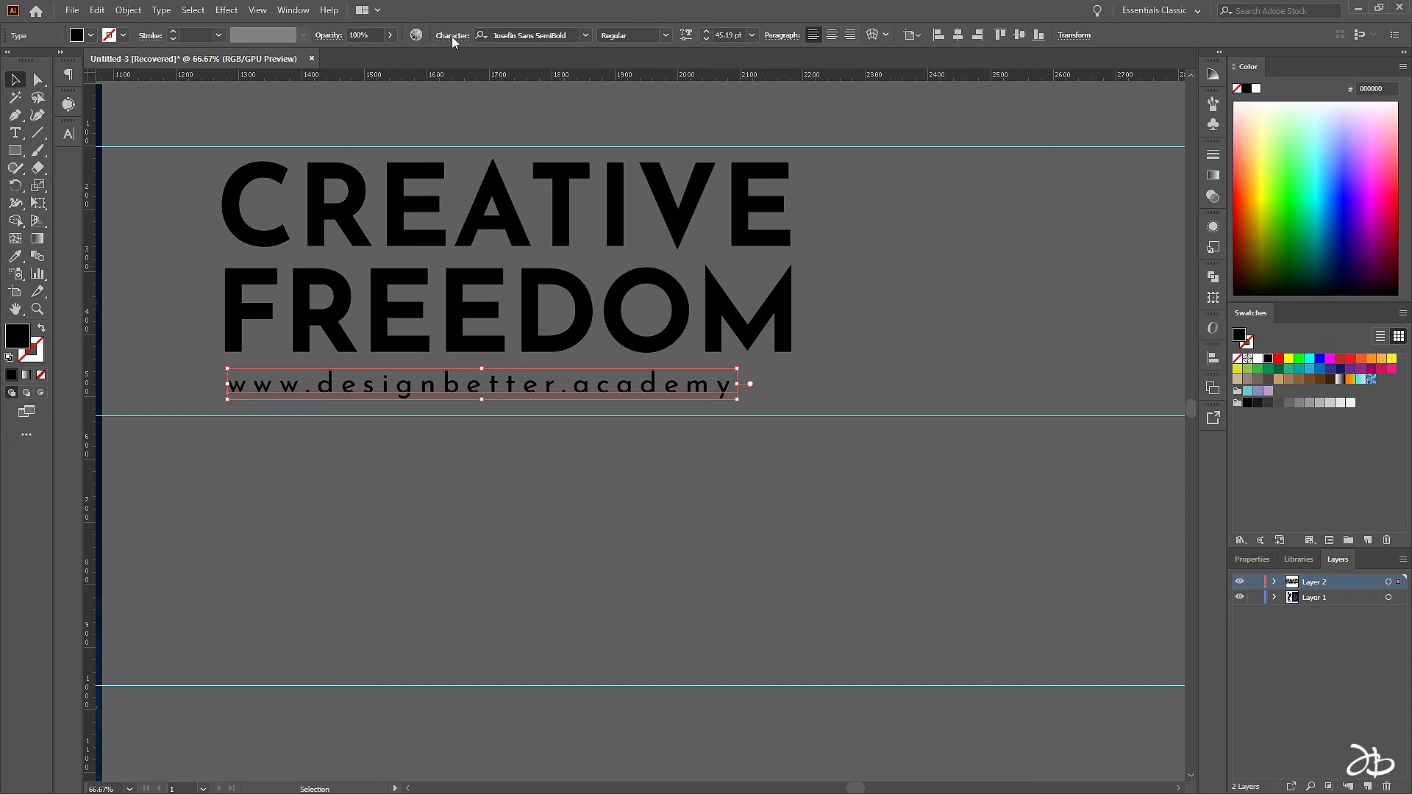
Increase the address tracking to about 345 so it spans the heading's width
left_click(455, 38)
left_click(434, 124)
scroll(439, 124, "up", 8)
scroll(439, 123, "up", 8)
scroll(439, 124, "up", 8)
scroll(440, 124, "up", 8)
scroll(440, 124, "up", 8)
scroll(440, 123, "up", 8)
scroll(440, 123, "up", 7)
scroll(440, 124, "up", 5)
scroll(434, 127, "up", 5)
scroll(434, 127, "up", 3)
scroll(440, 126, "up", 5)
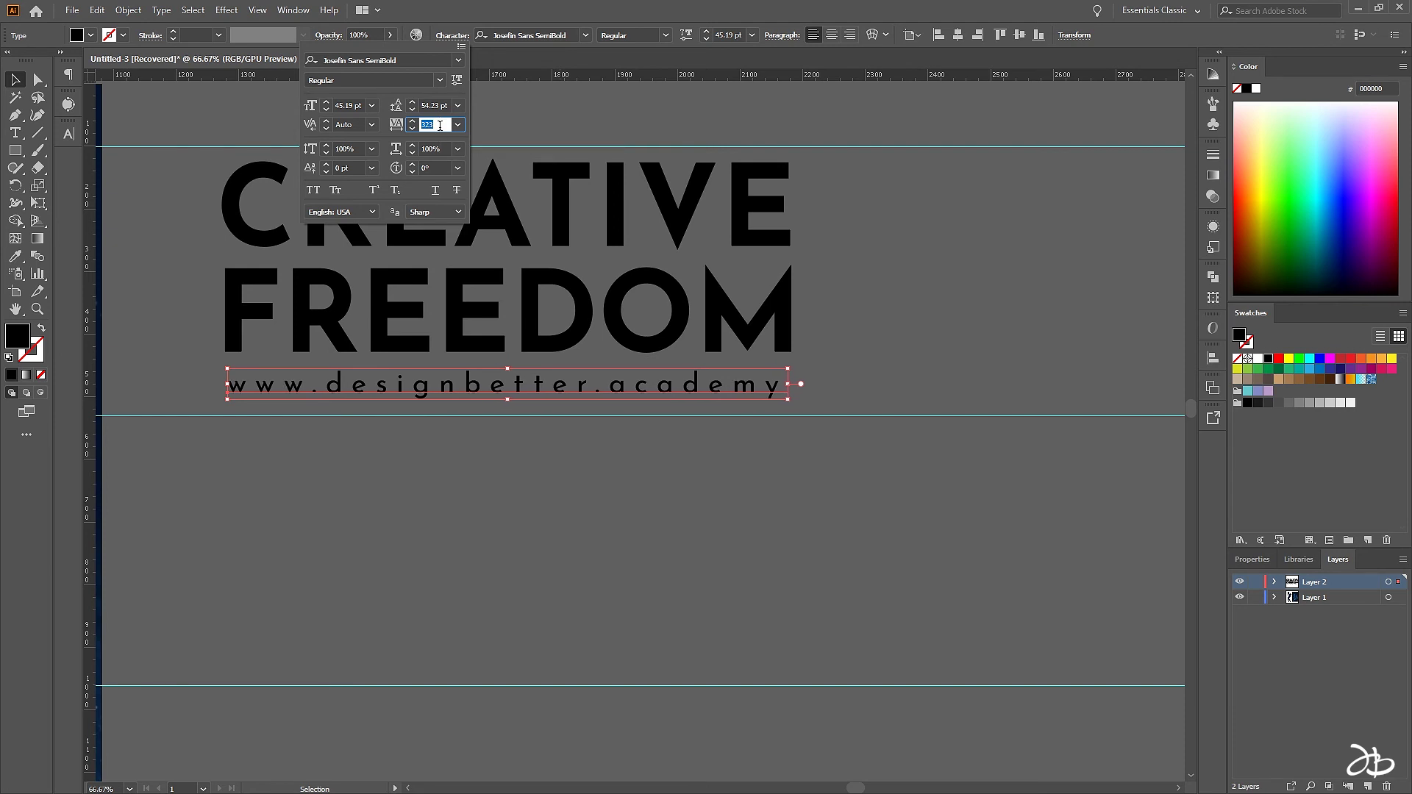
scroll(440, 126, "up", 3)
scroll(440, 125, "up", 3)
scroll(439, 125, "up", 3)
scroll(440, 125, "up", 2)
scroll(441, 125, "up", 3)
scroll(441, 125, "up", 5)
scroll(441, 125, "up", 3)
scroll(441, 125, "down", 1)
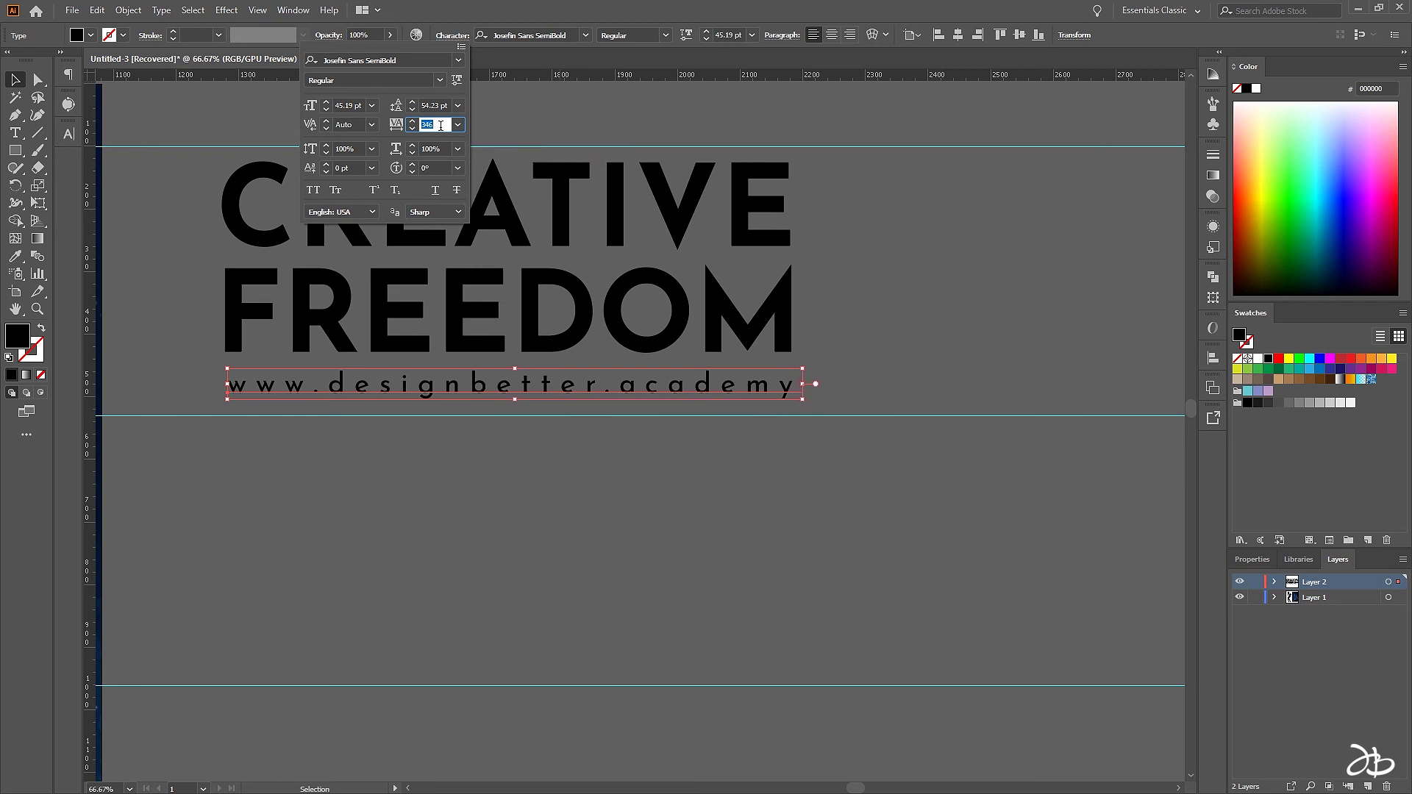
scroll(441, 125, "down", 1)
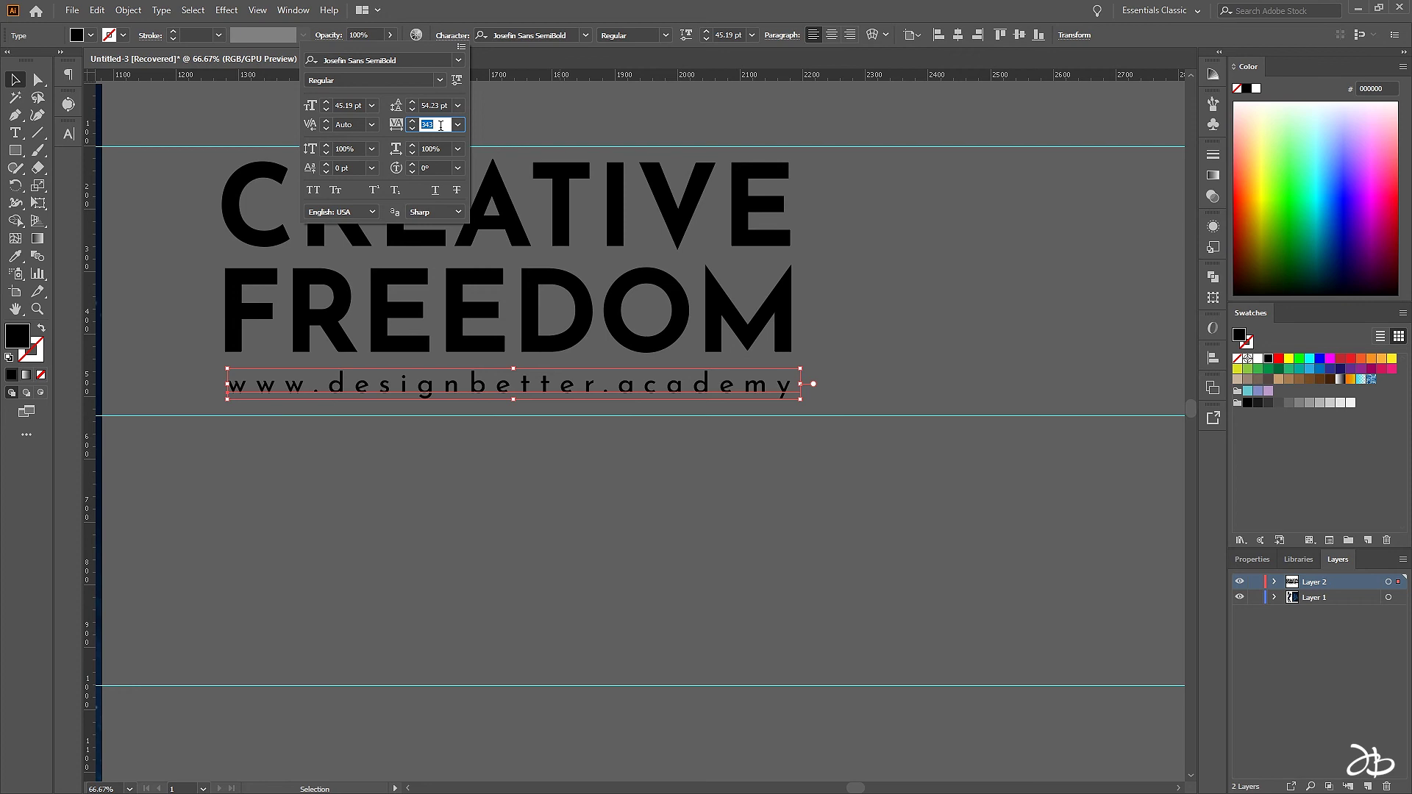
scroll(440, 125, "up", 2)
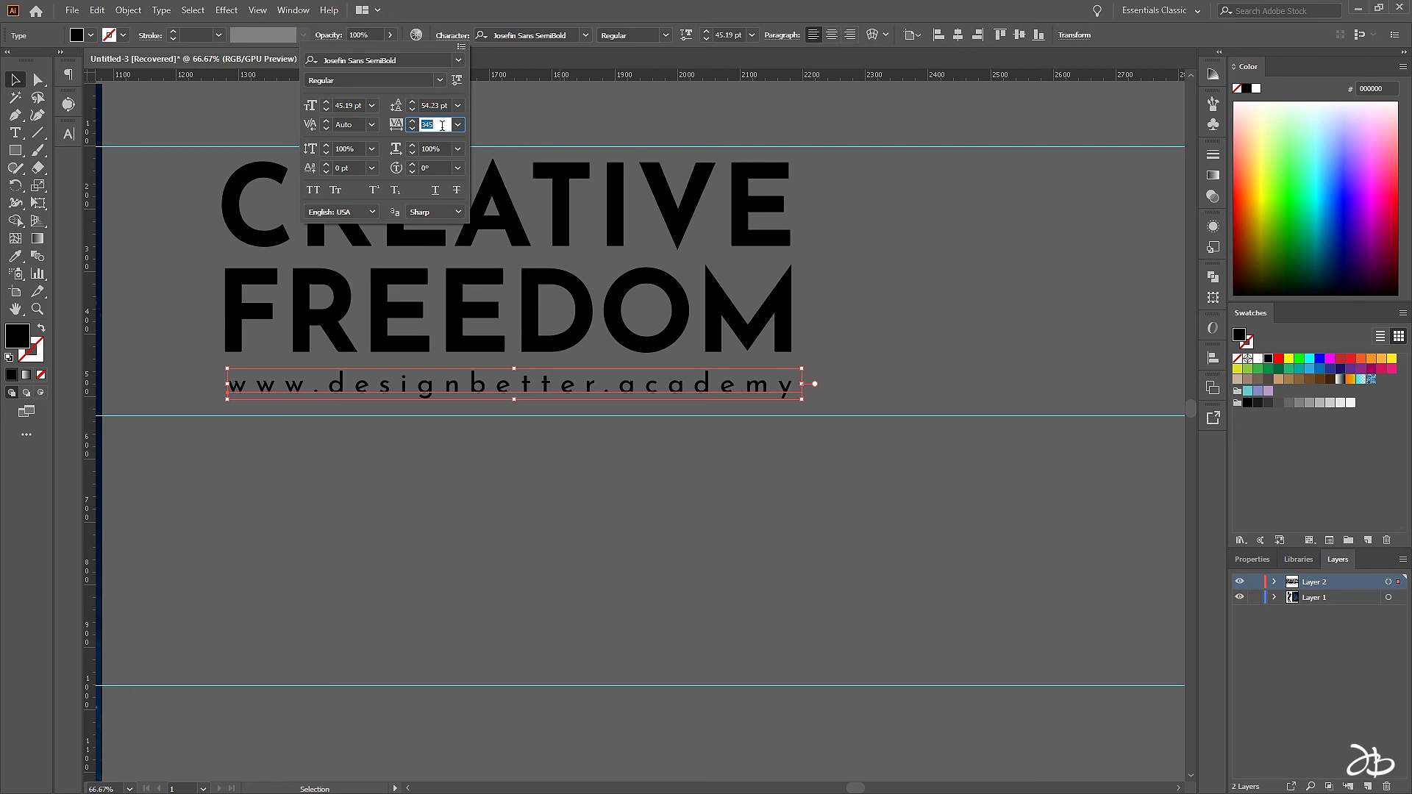
left_click(15, 79)
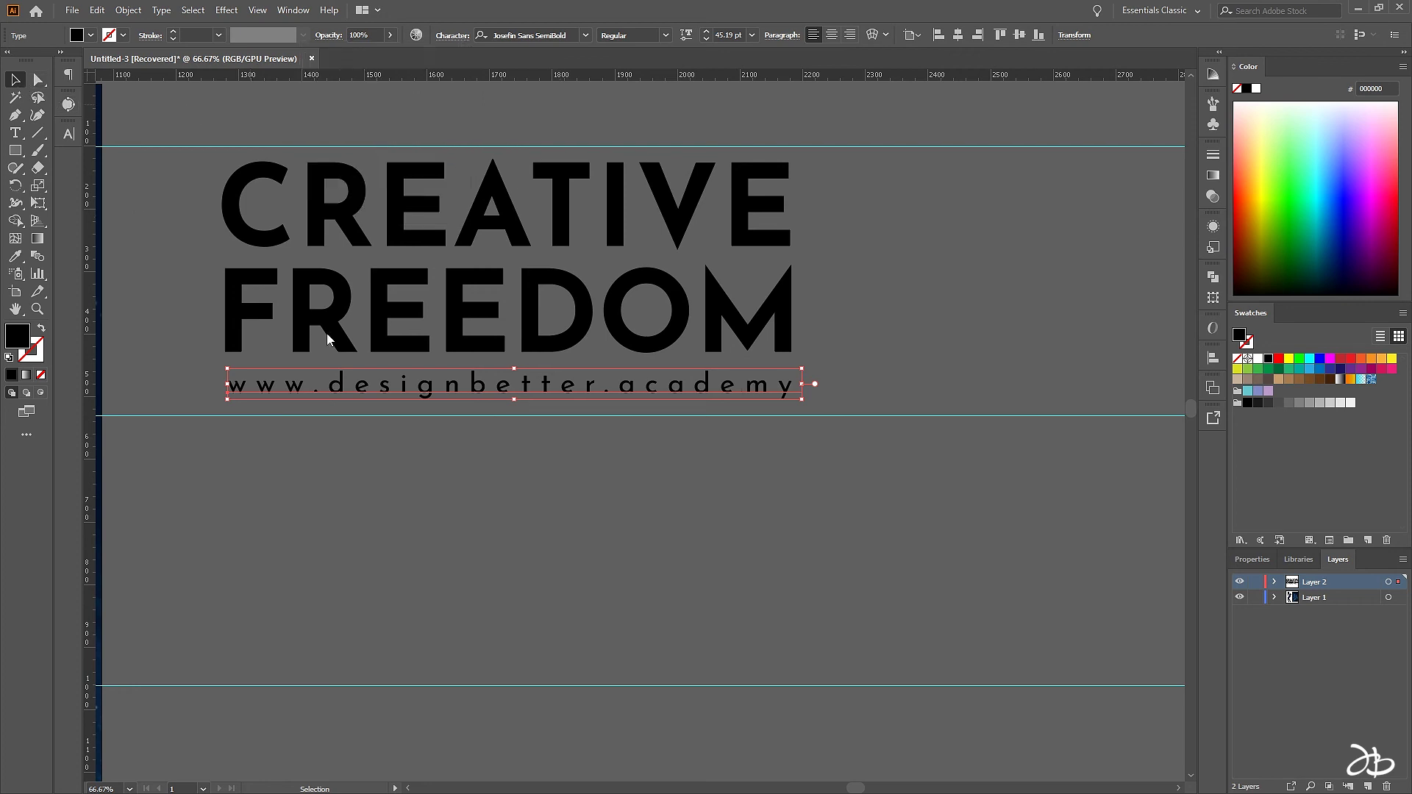
Zoom out to 33.33% and pan to show the starry artboard, then select the heading group
left_click(374, 418)
key("ctrl+minus")
key("ctrl+minus")
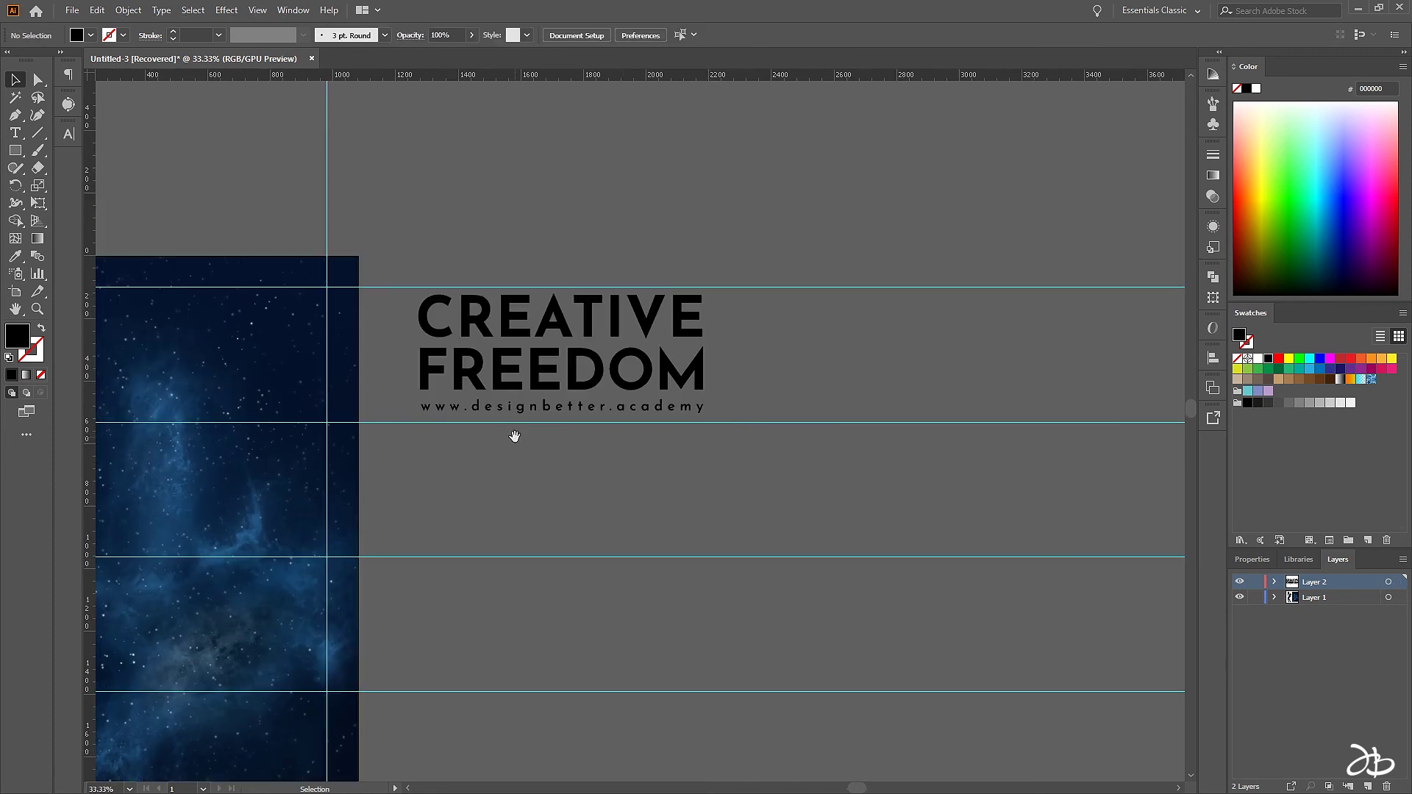
scroll(585, 427, "left", 2)
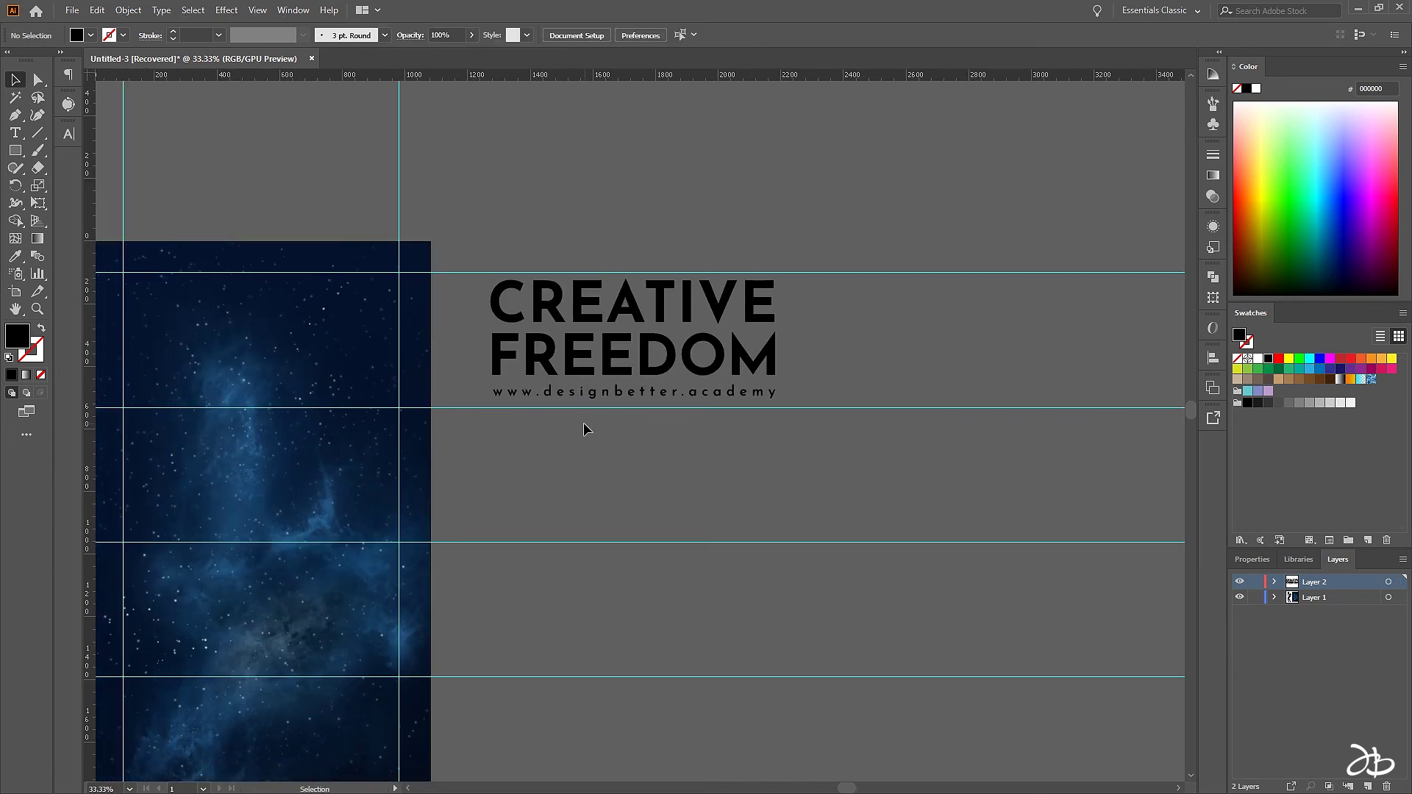
scroll(671, 400, "down", 2)
scroll(515, 515, "left", 1)
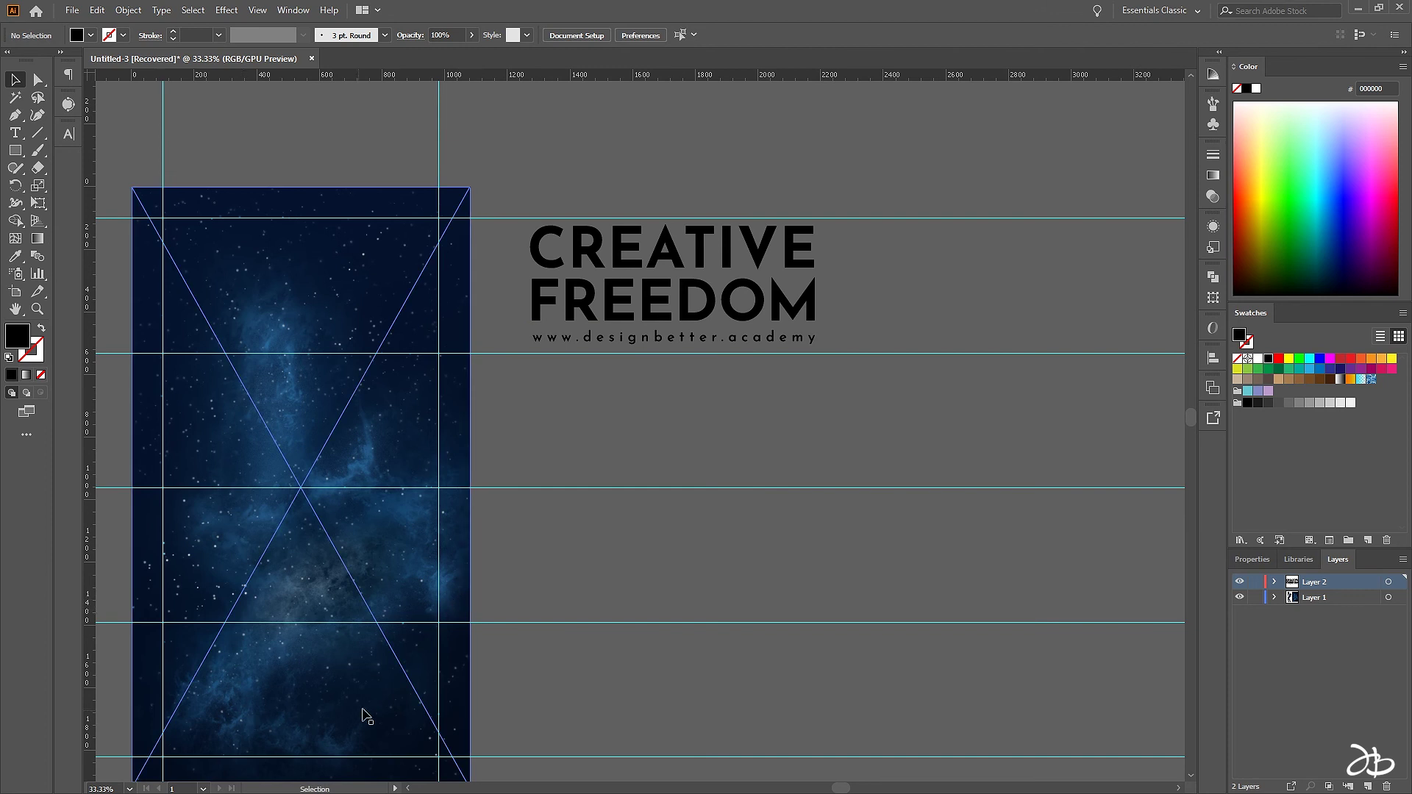
left_click(515, 340)
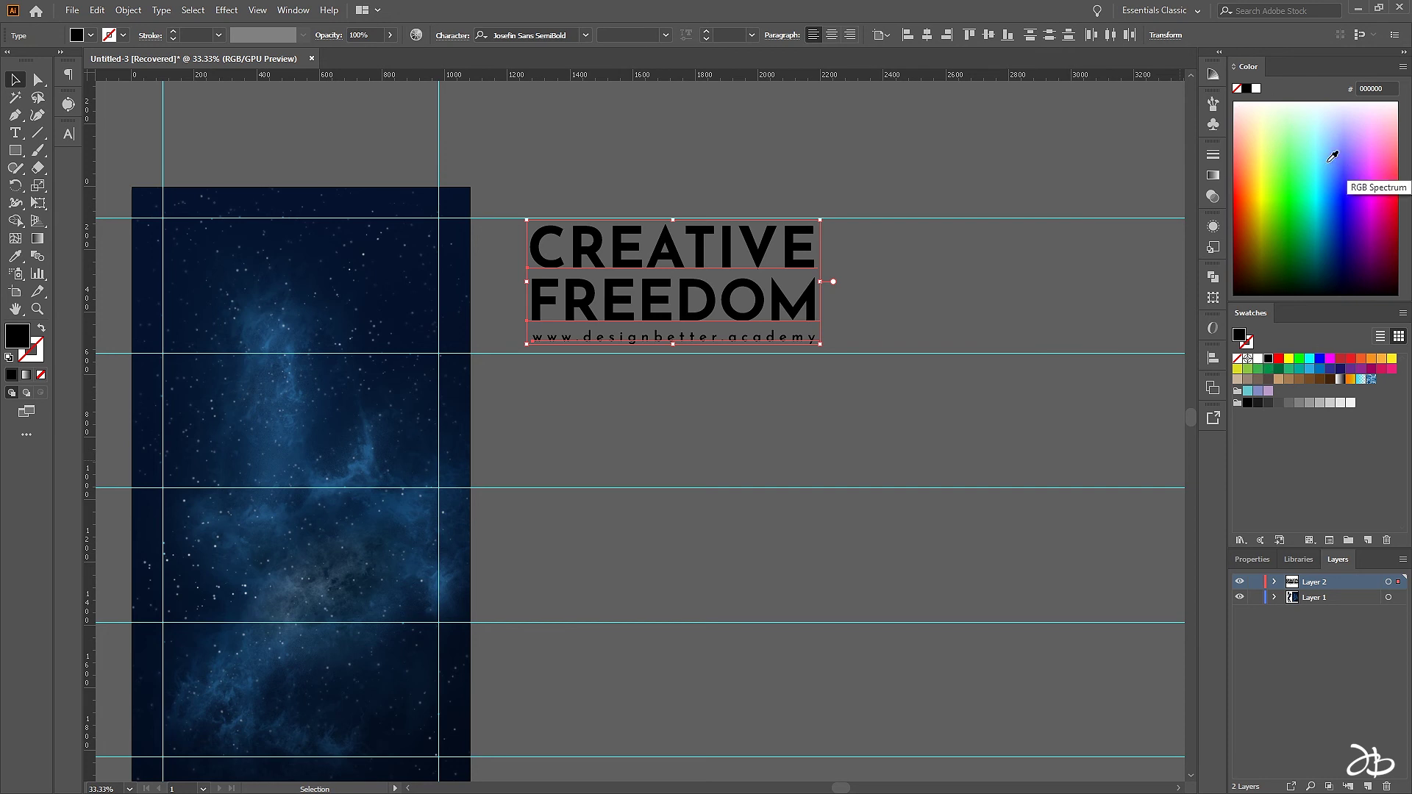
Fill the heading and URL white, move them onto the lower starry panel, and scale between the guides
left_click(1258, 360)
mouse_move(813, 163)
left_mouse_down()
mouse_move(513, 553)
mouse_move(581, 611)
left_mouse_up()
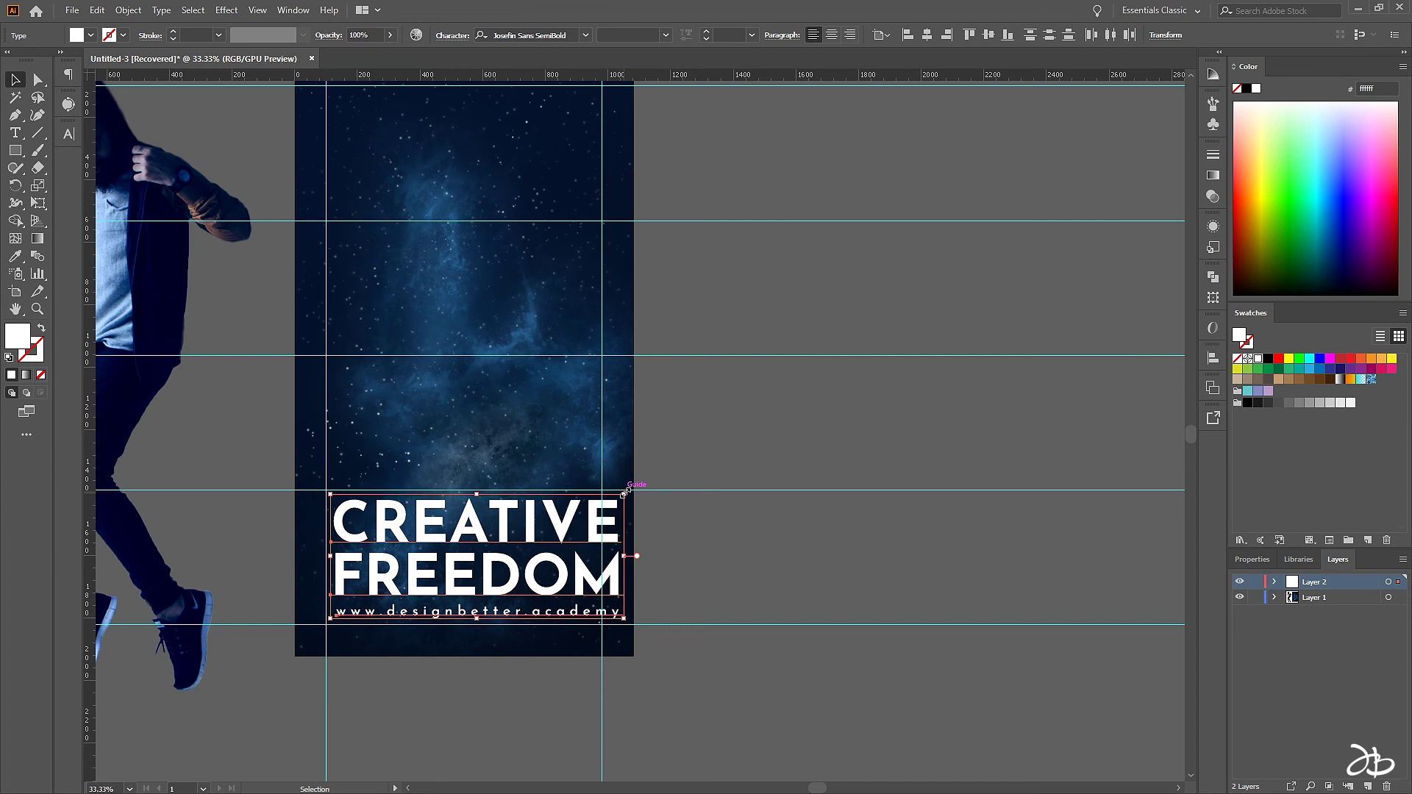
left_click_drag(624, 493, 599, 505)
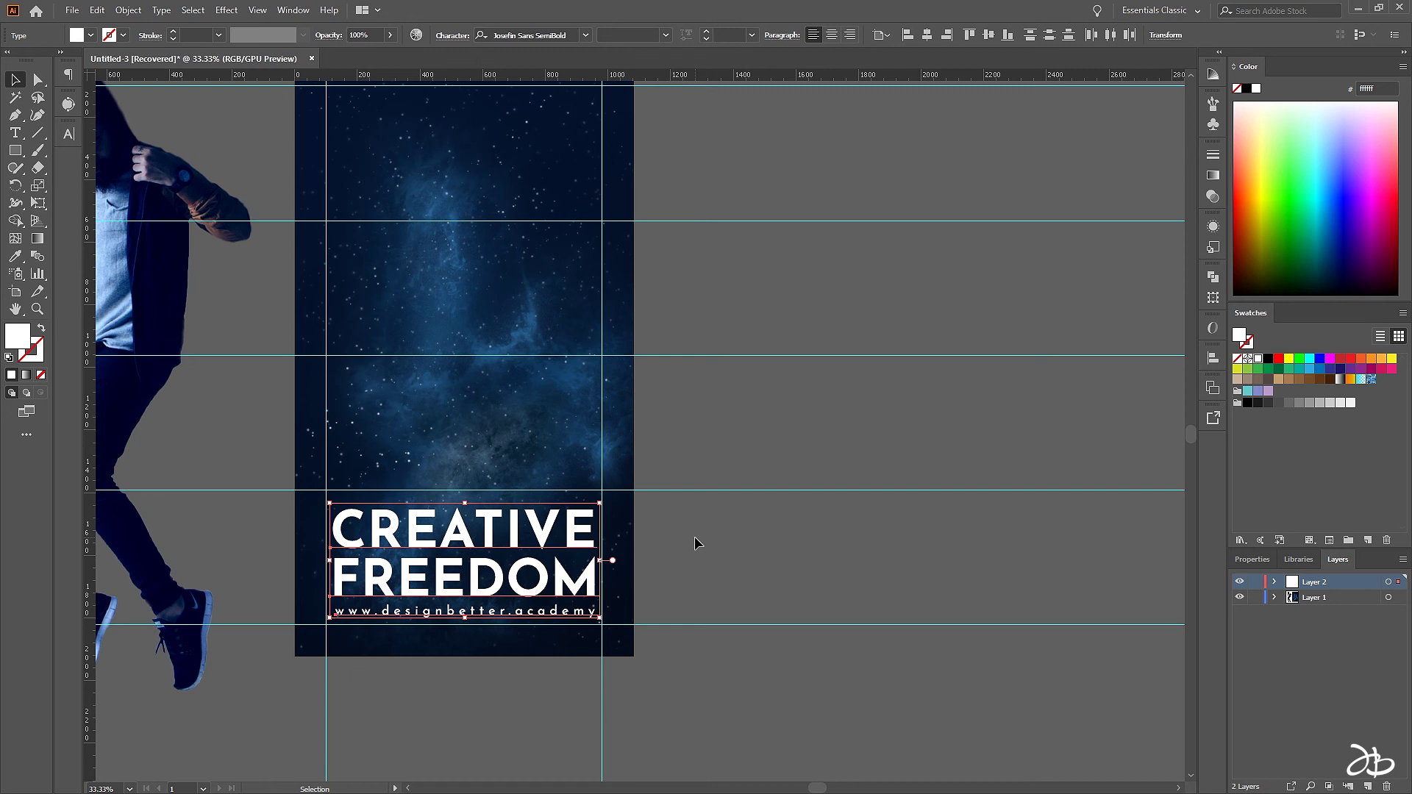
left_click(695, 538)
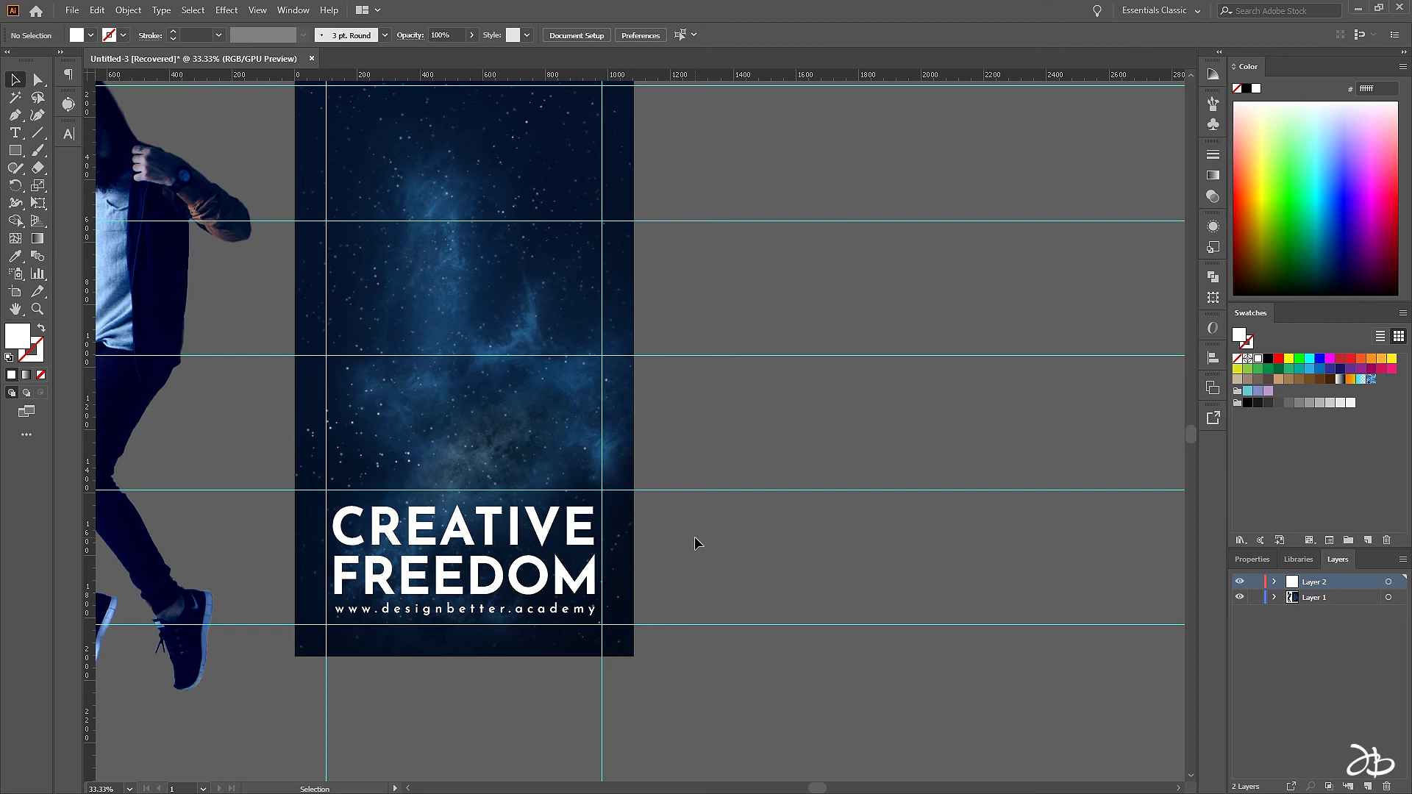
left_click(576, 579)
left_click(568, 612, "shift")
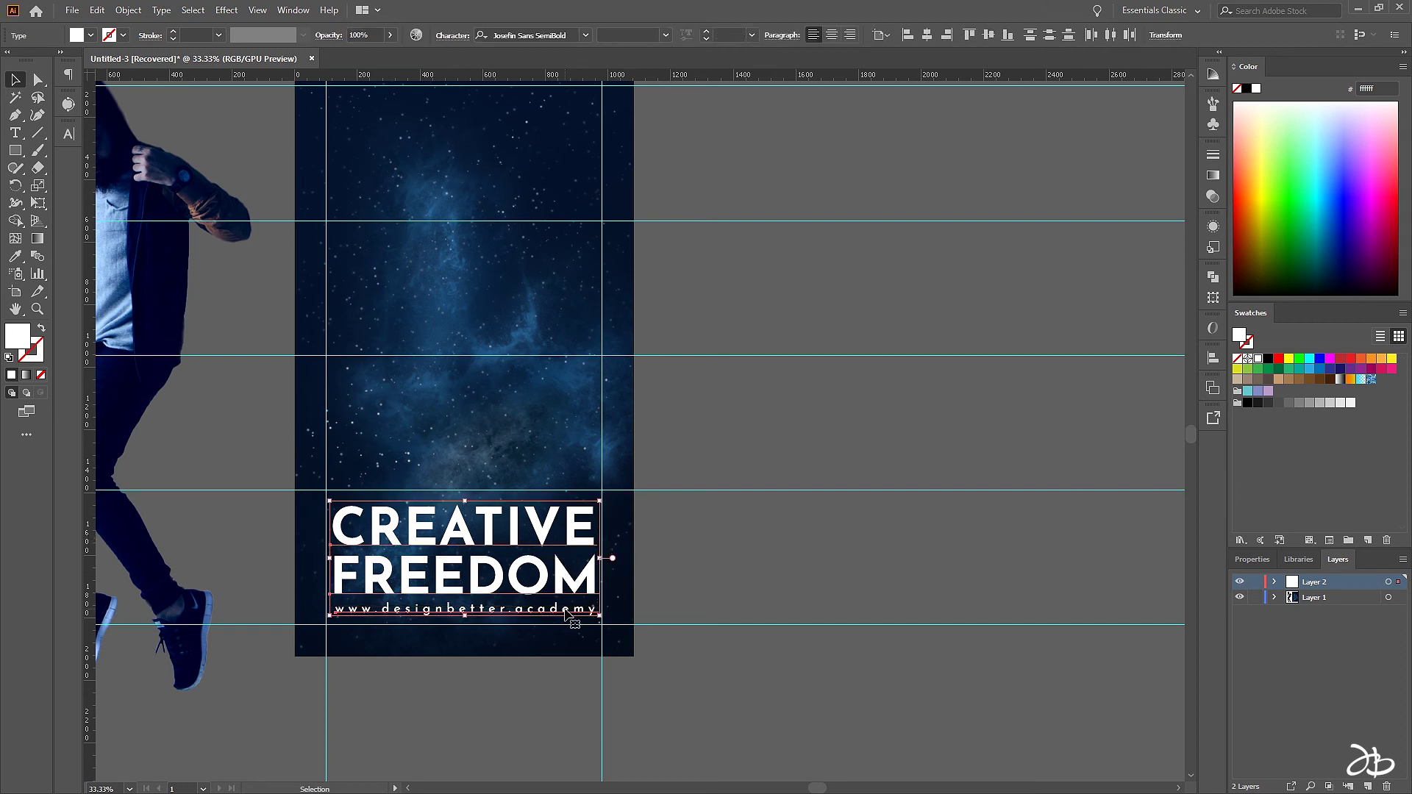
left_click(660, 582)
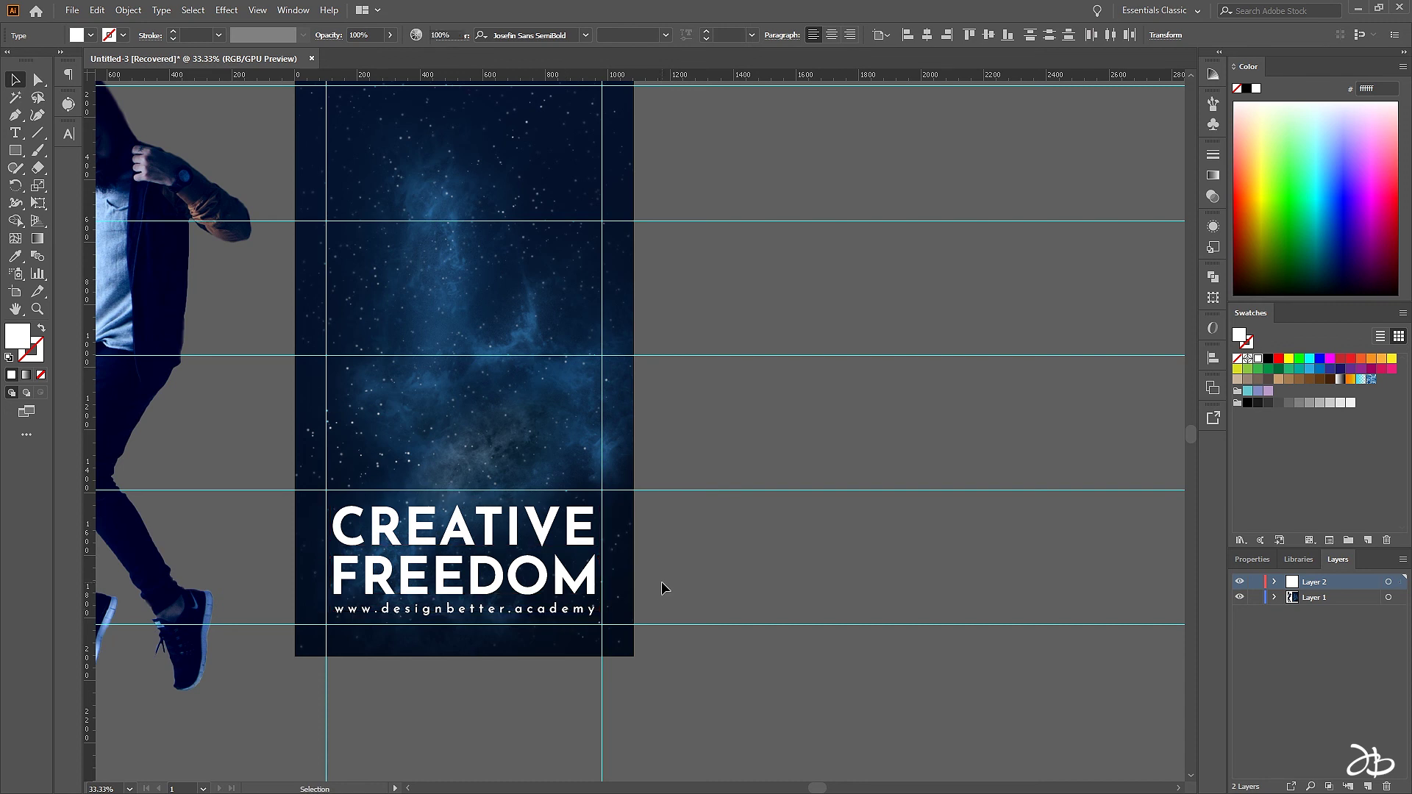
scroll(660, 581, "down", 1)
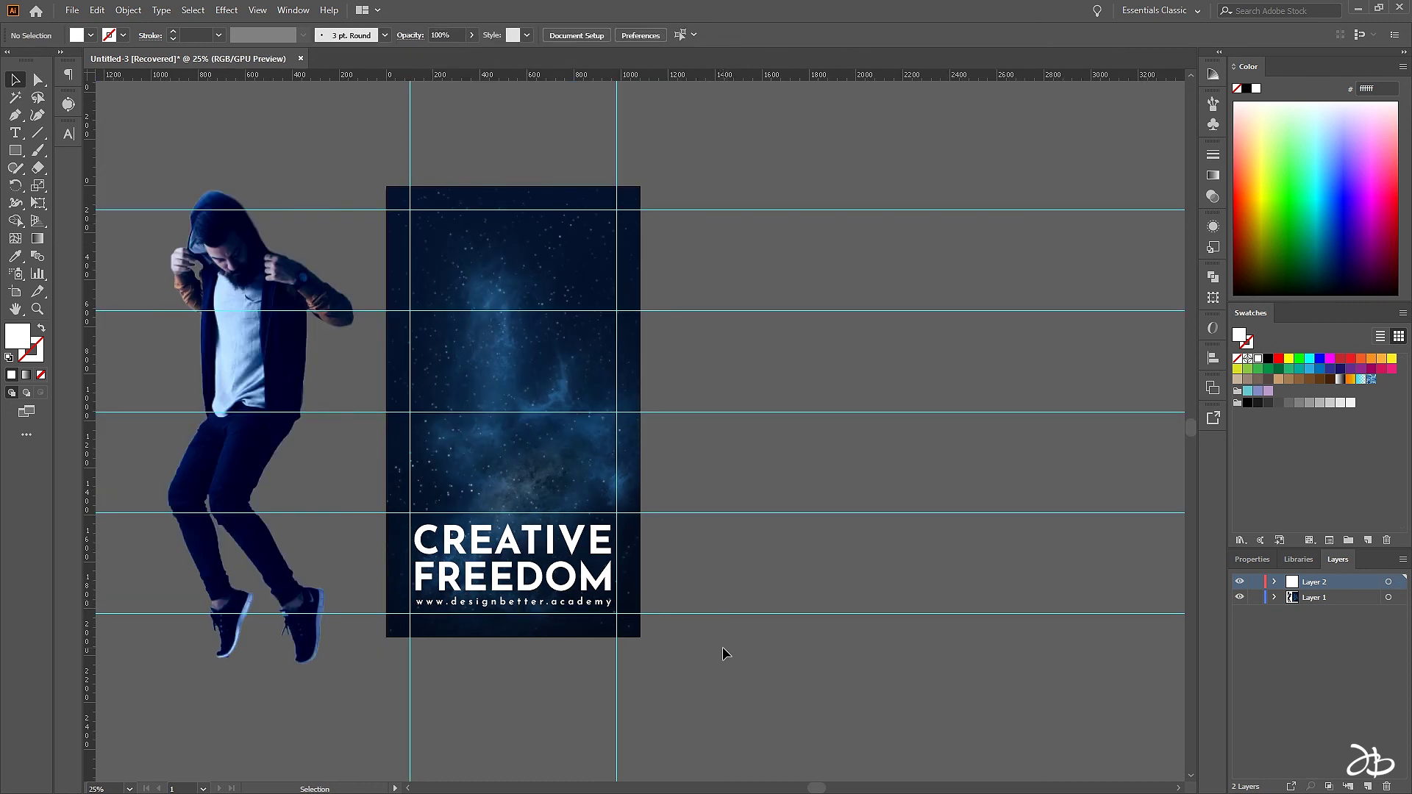
Move the model photo onto the starry panel, bring it to front, and shrink it above the heading
left_click(235, 488)
left_click_drag(234, 483, 527, 393)
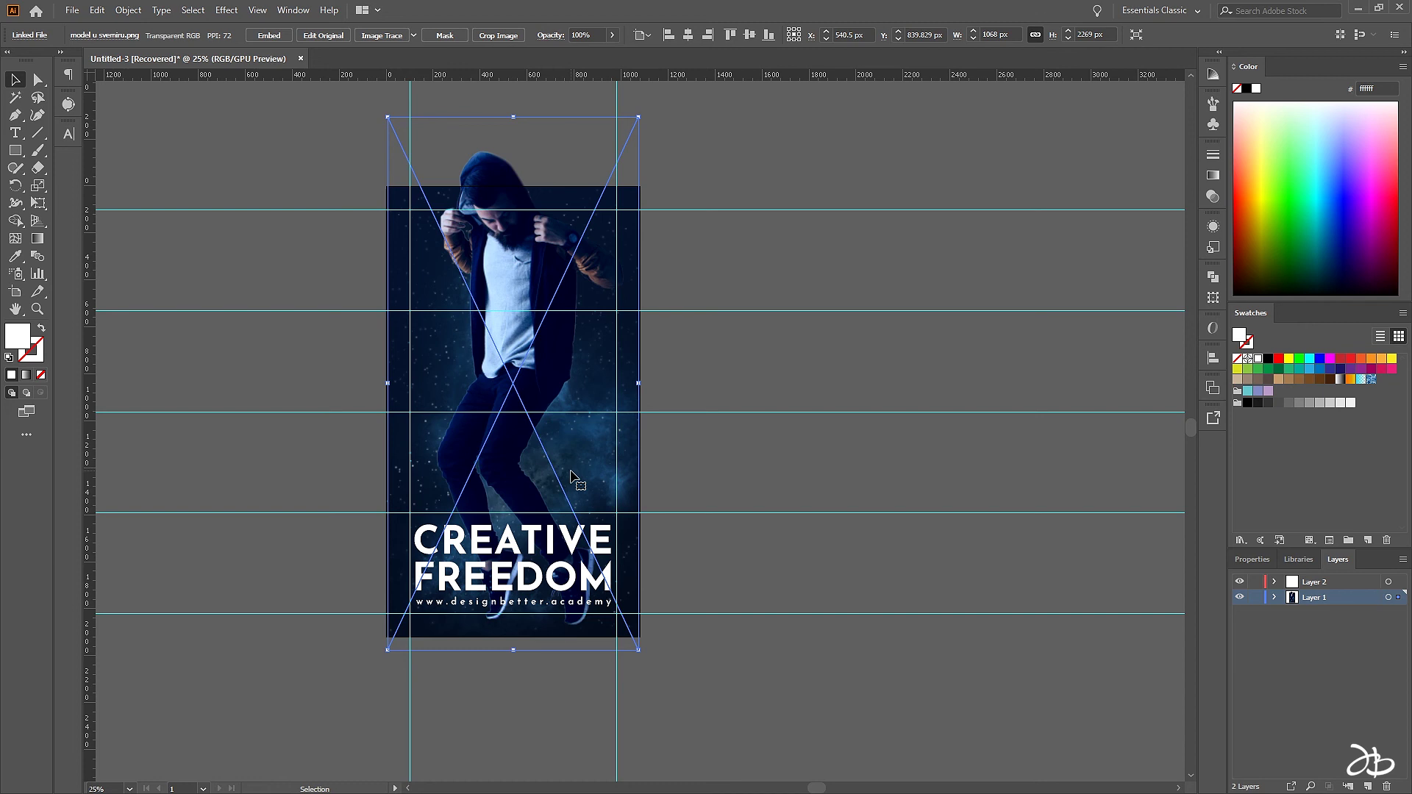
right_click(511, 376)
mouse_move(550, 496)
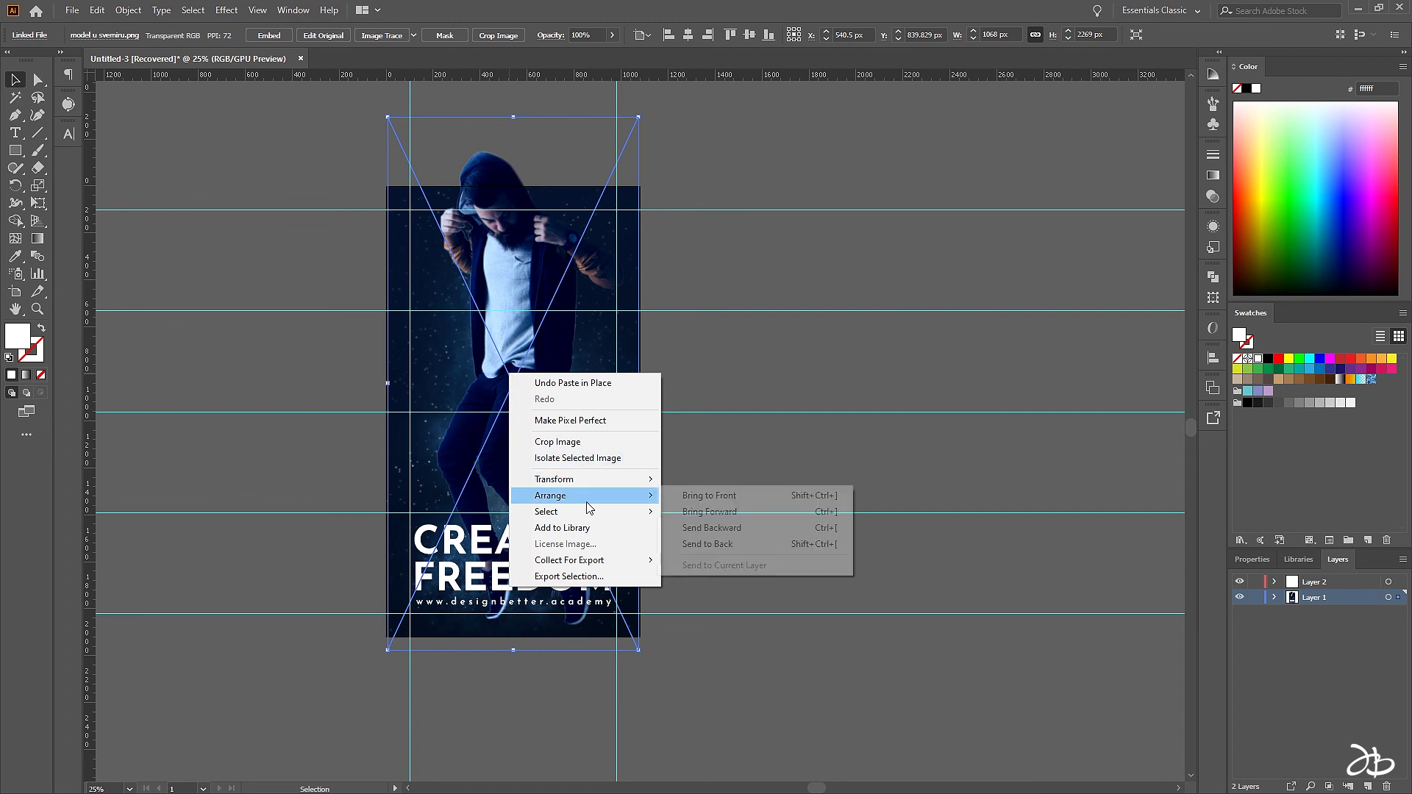
left_click(761, 504)
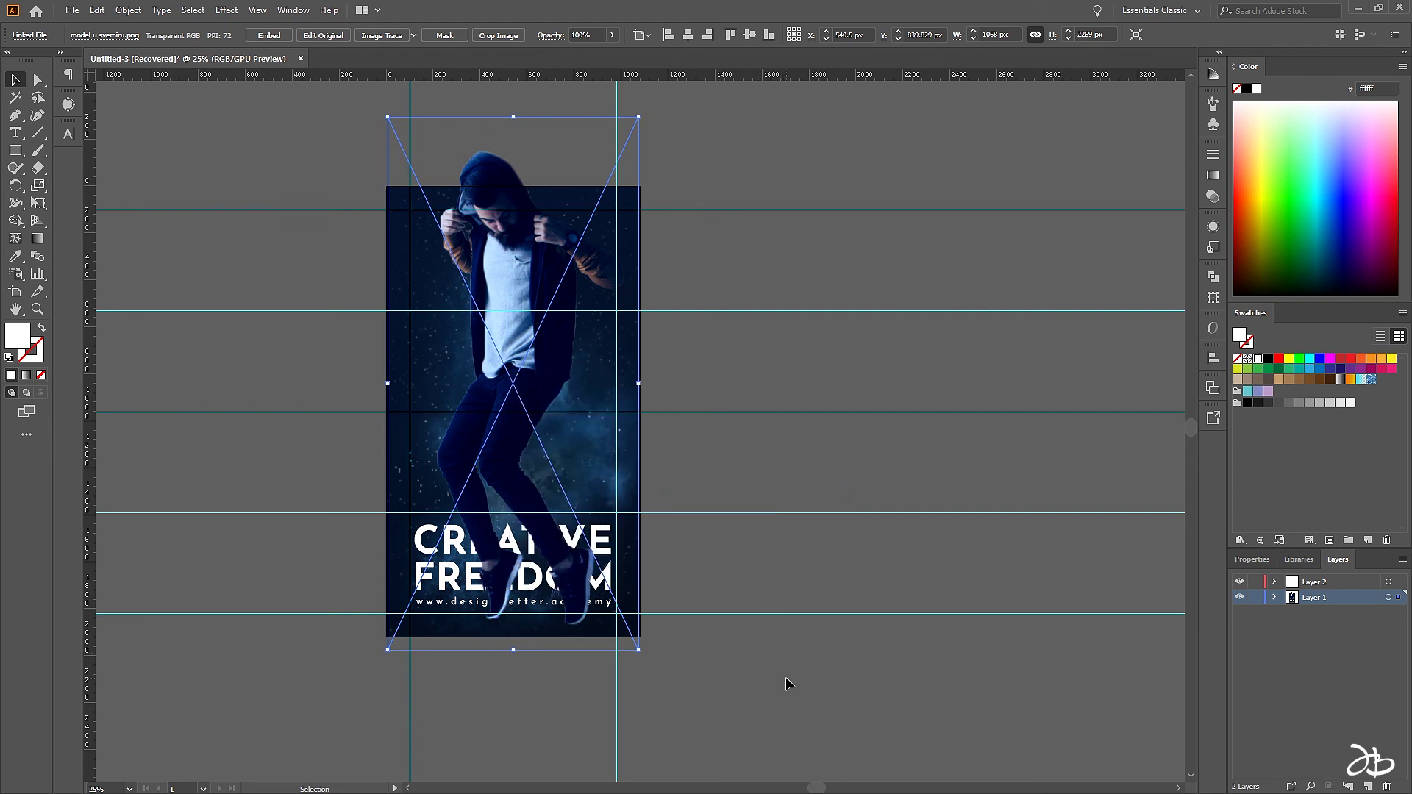
left_click(788, 684)
left_click(531, 340)
left_click_drag(639, 116, 603, 193)
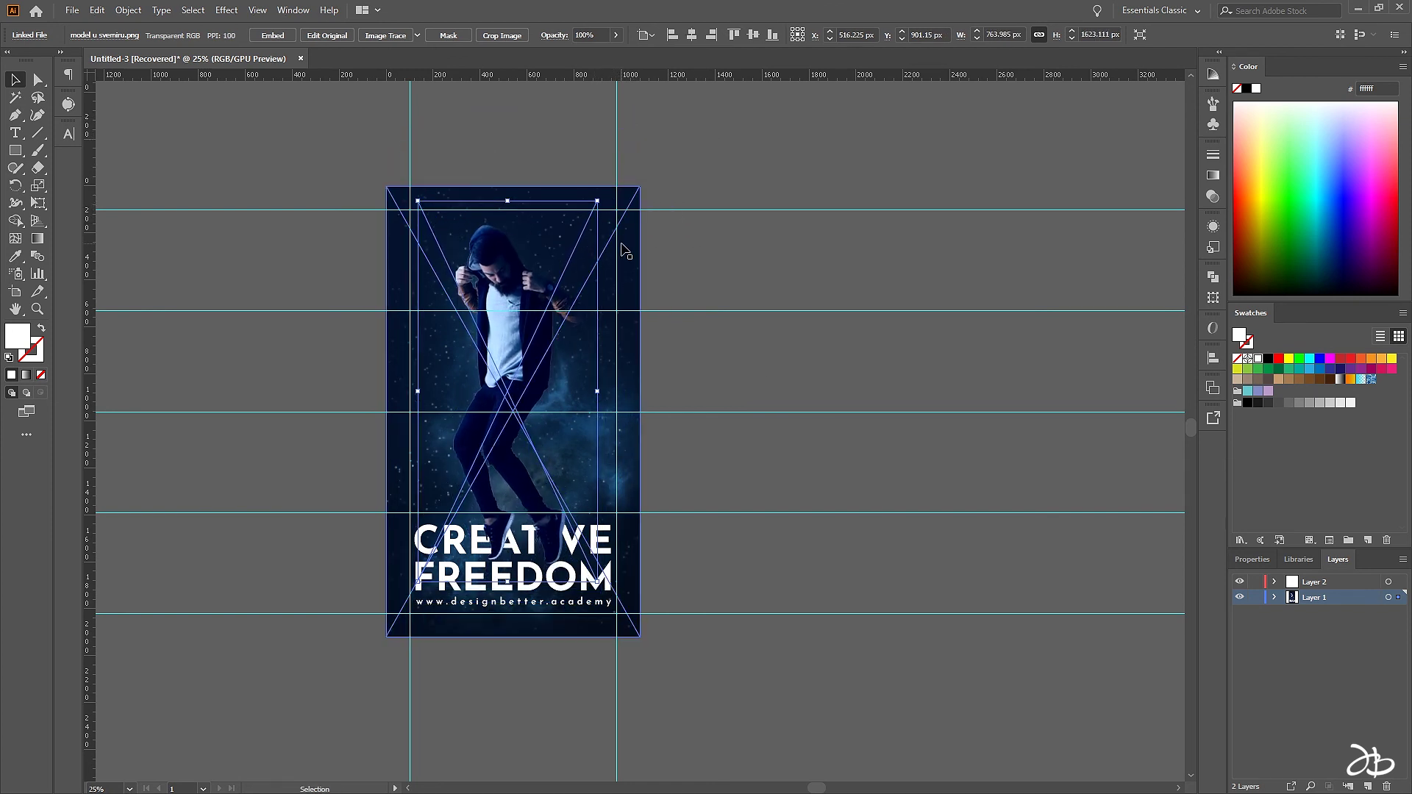
left_click(787, 554)
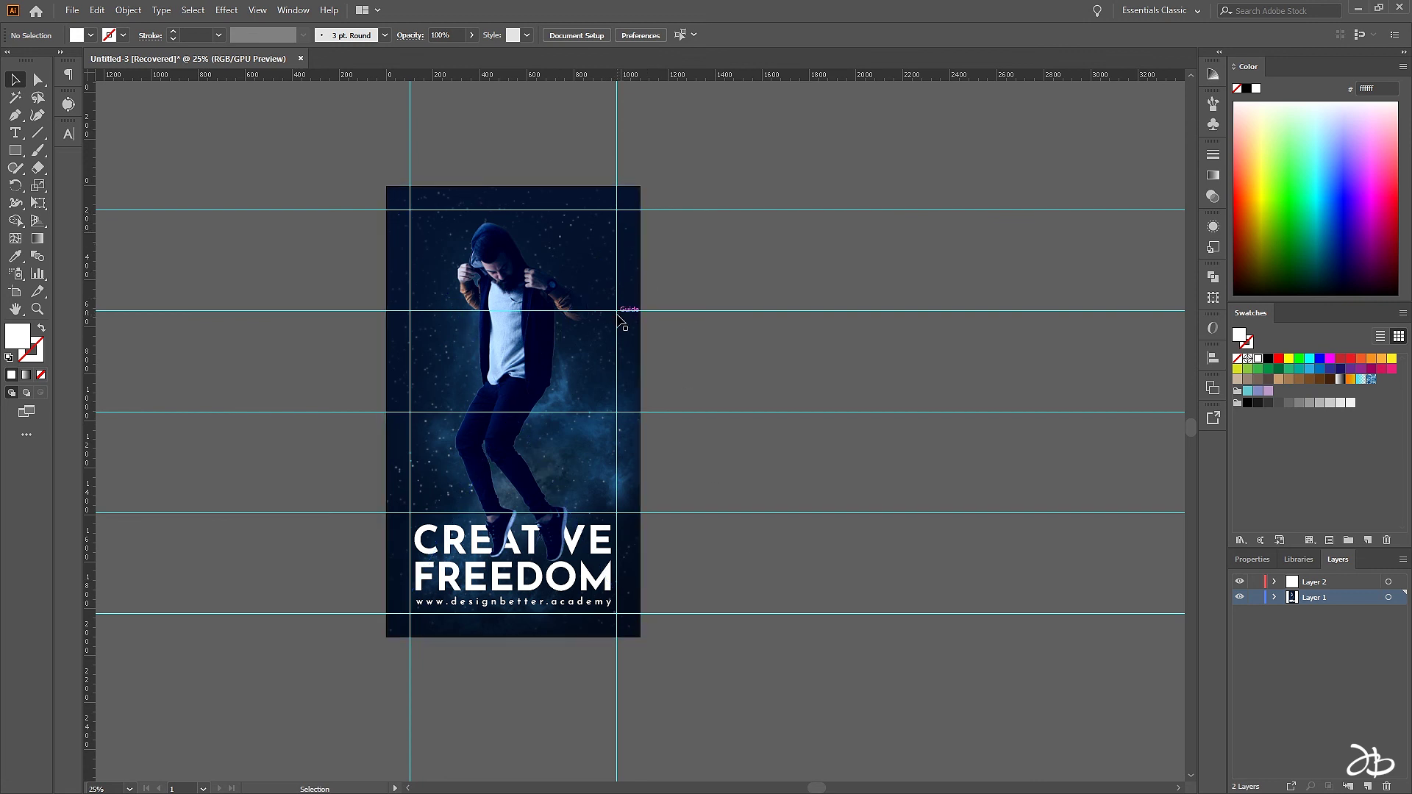
Add a new text line reading #learnmore beside the poster
left_click(14, 132)
left_click(677, 271)
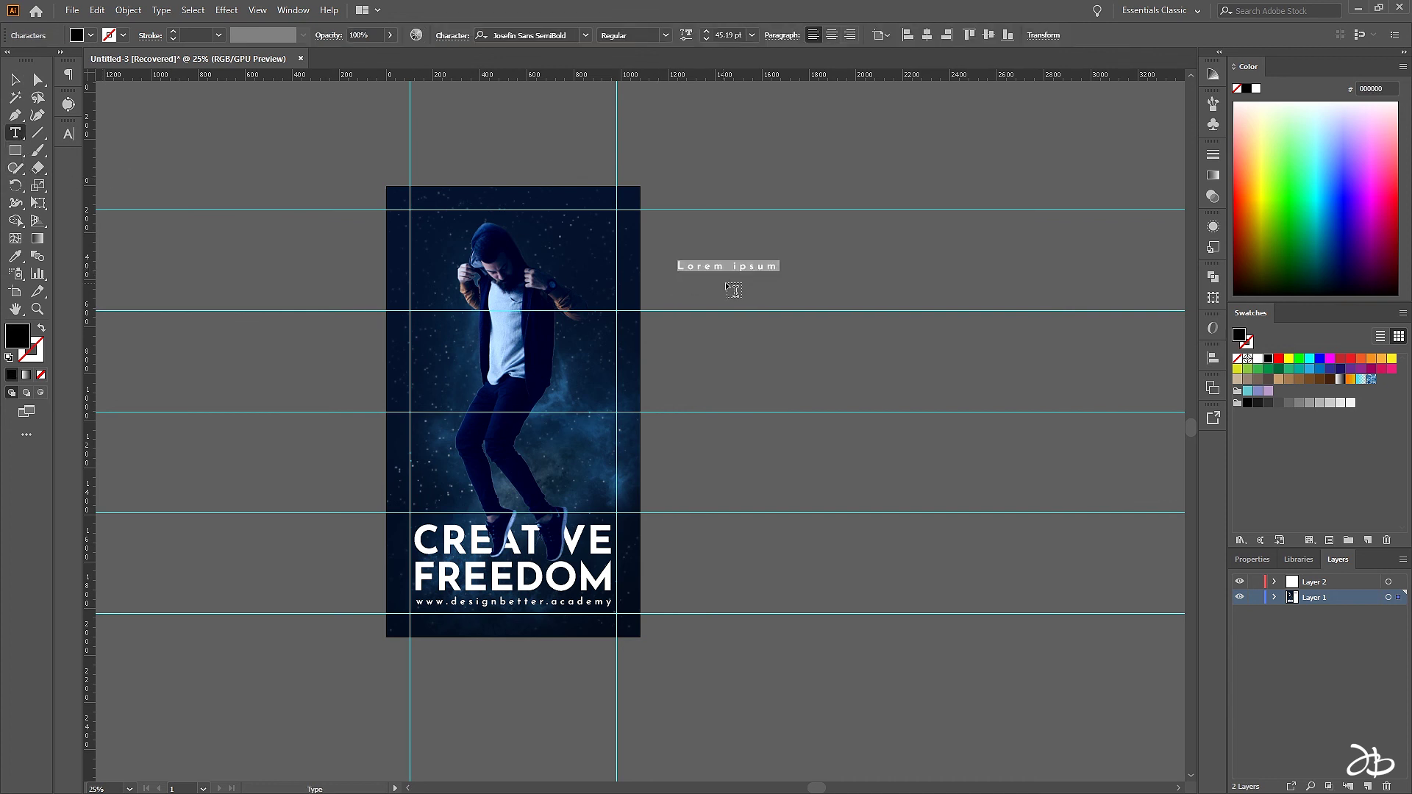
scroll(725, 281, "up", 1)
scroll(739, 284, "up", 1)
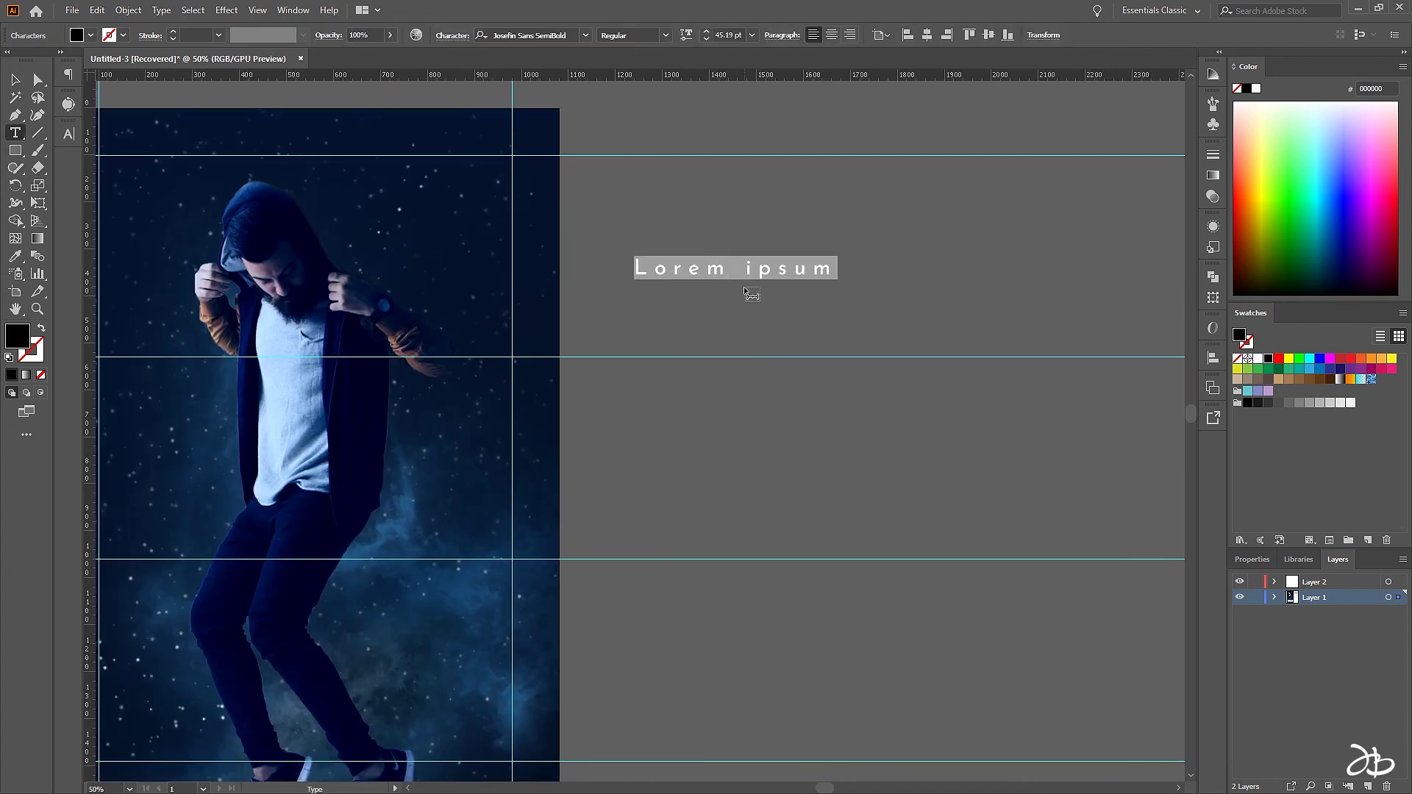
type("#")
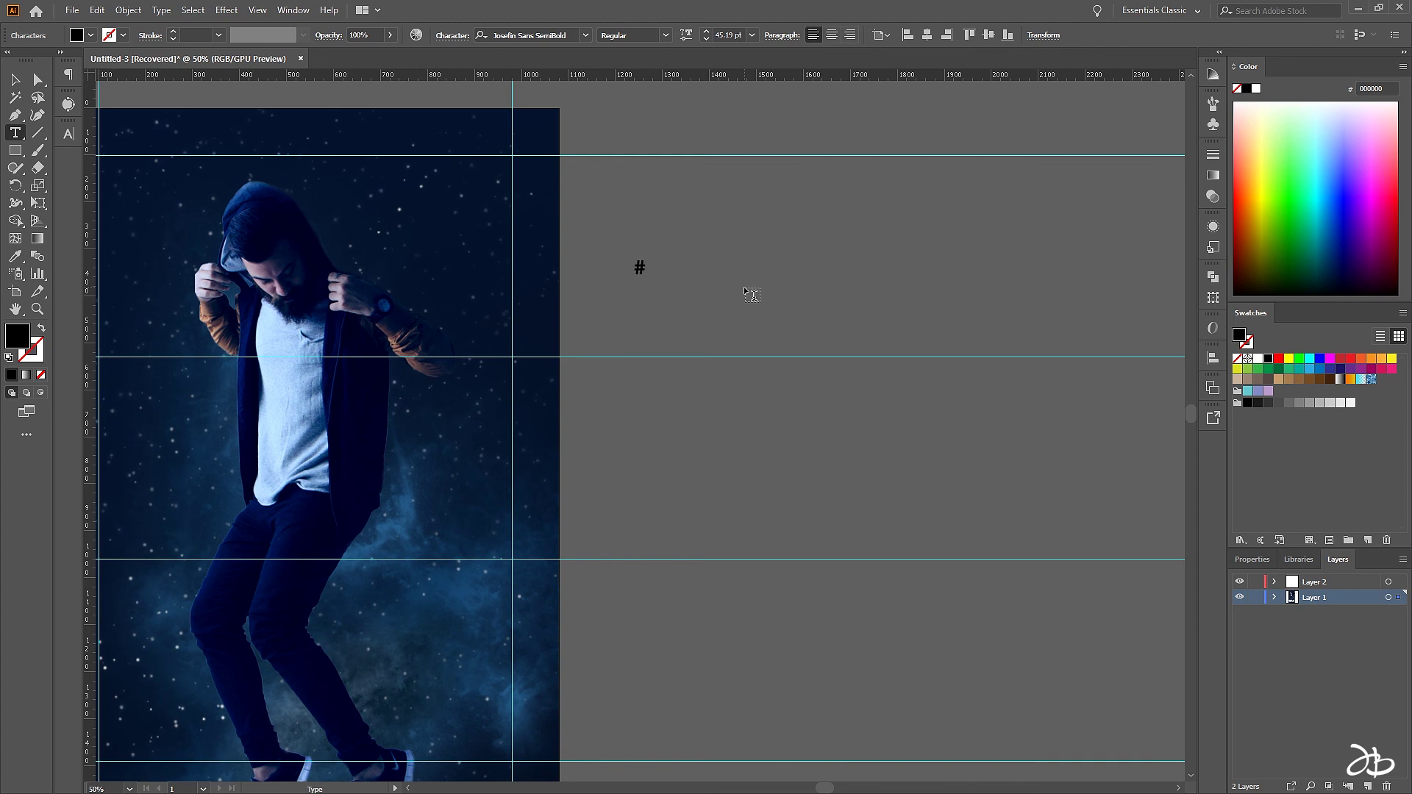
type("learnmore")
key("Escape")
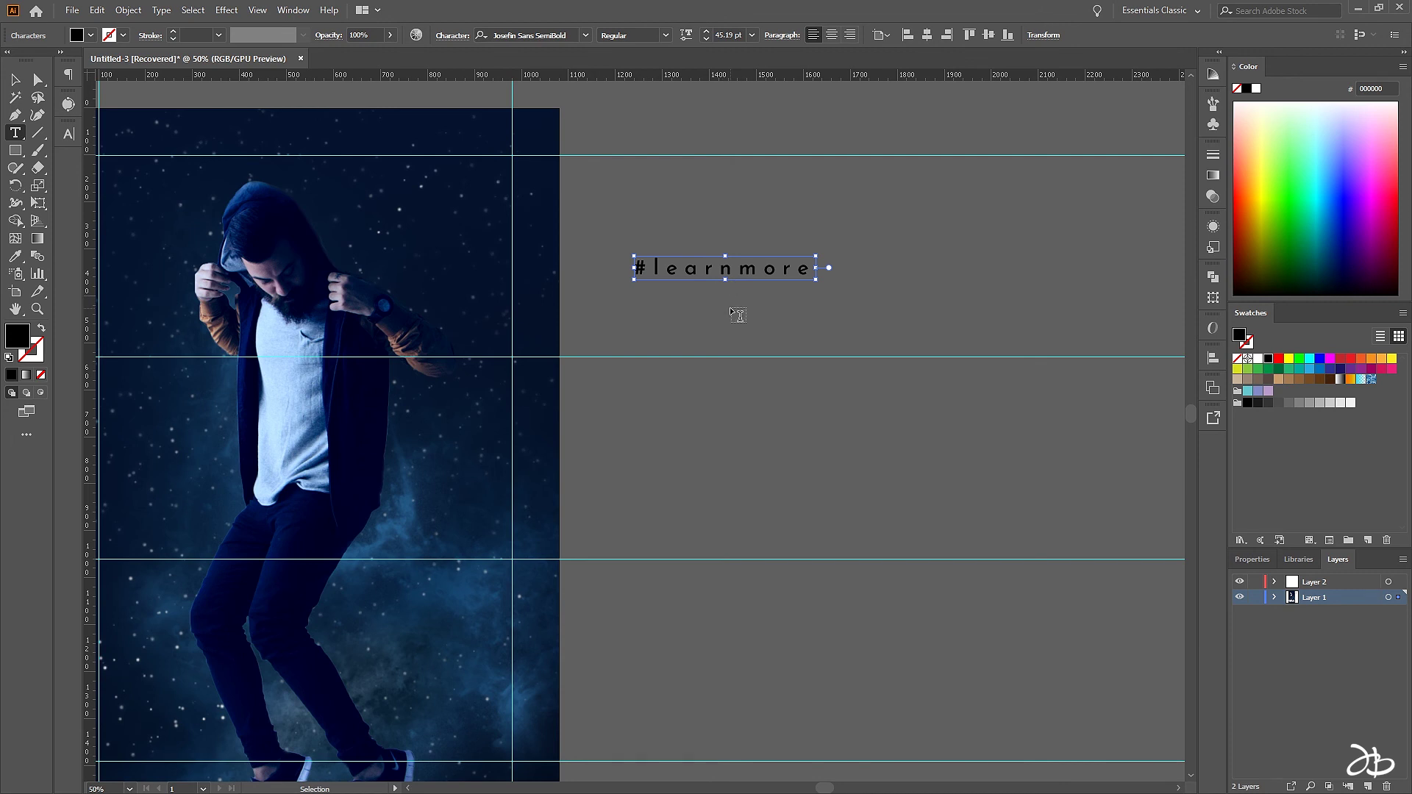
left_click(19, 83)
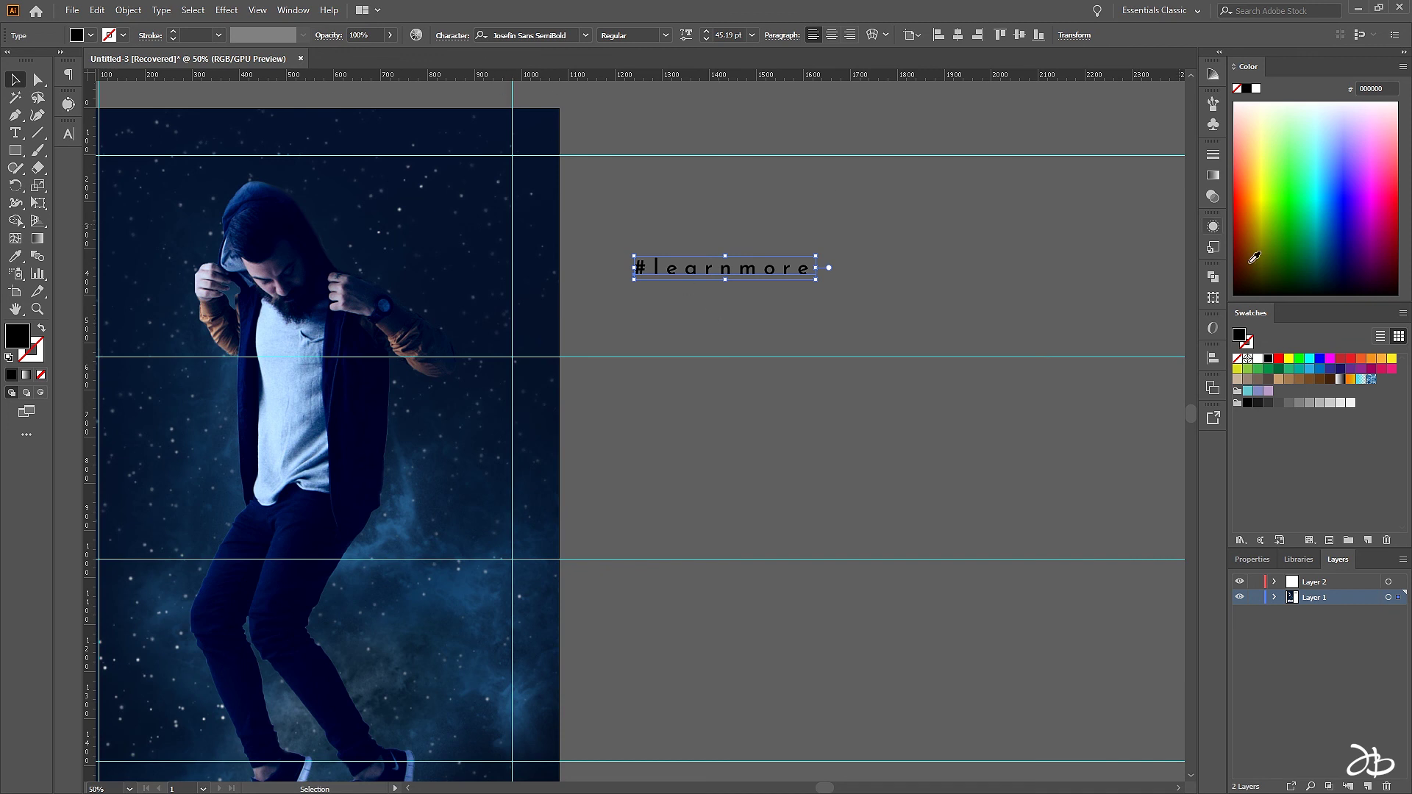
Make #learnmore white and set its tracking to 0
left_click(1258, 359)
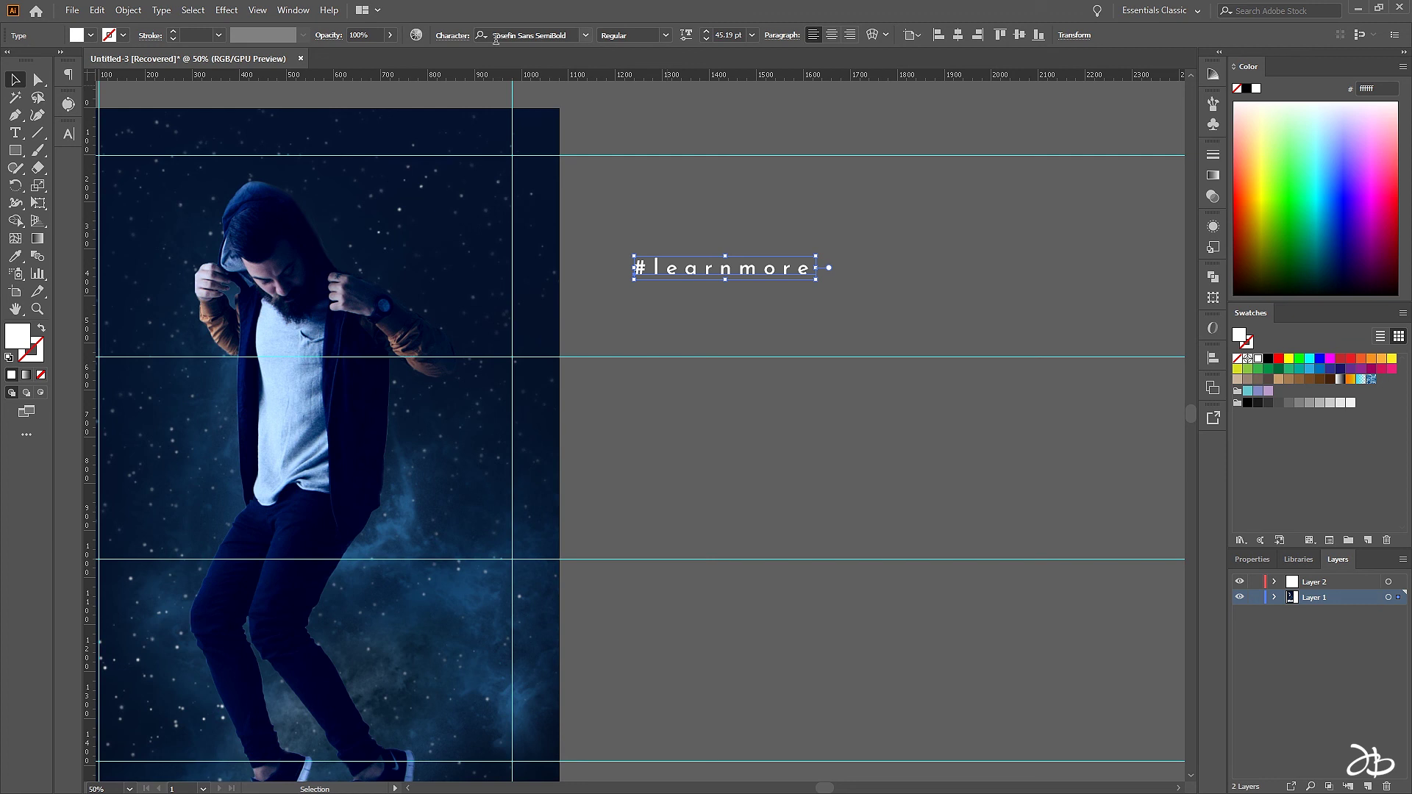
left_click(453, 35)
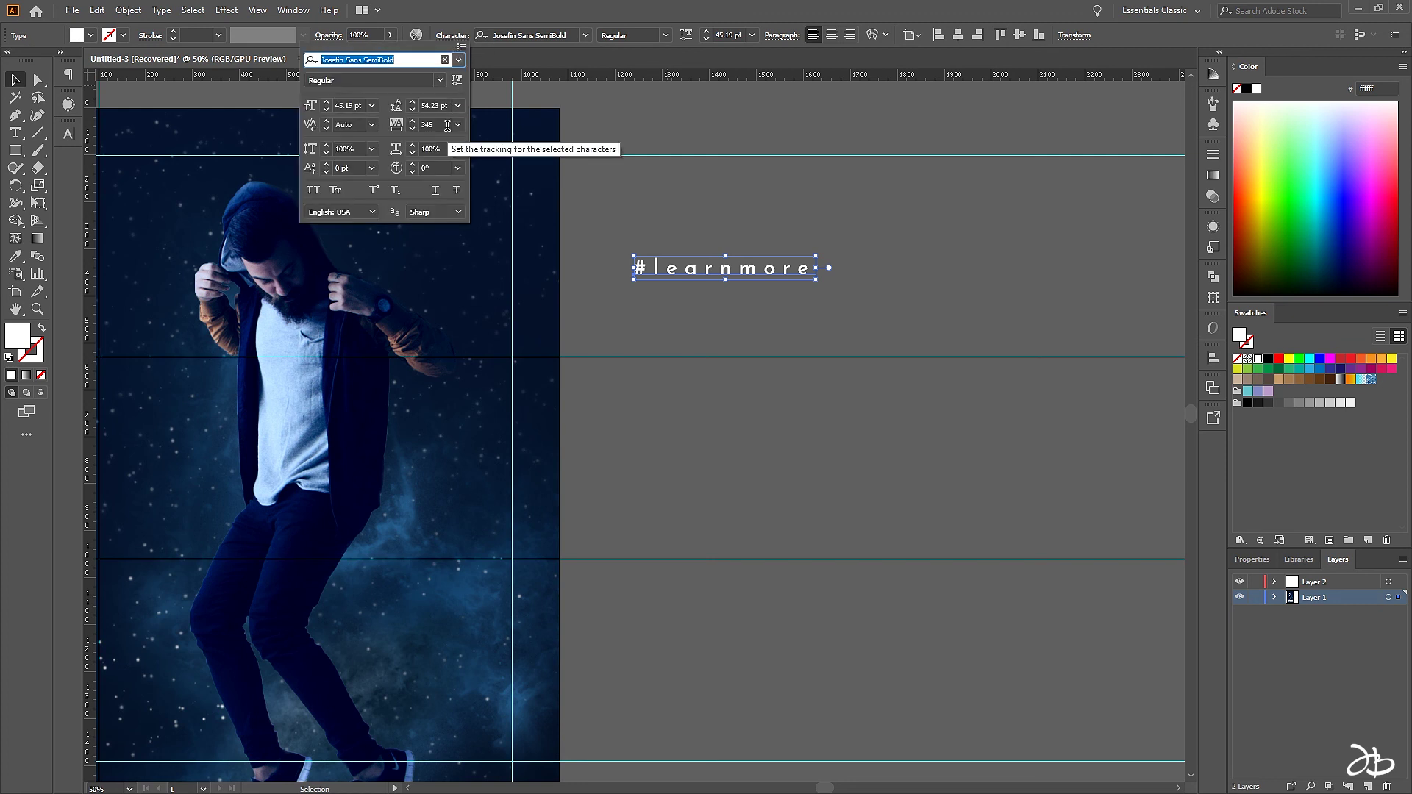
double_click(446, 125)
type("0")
key("Return")
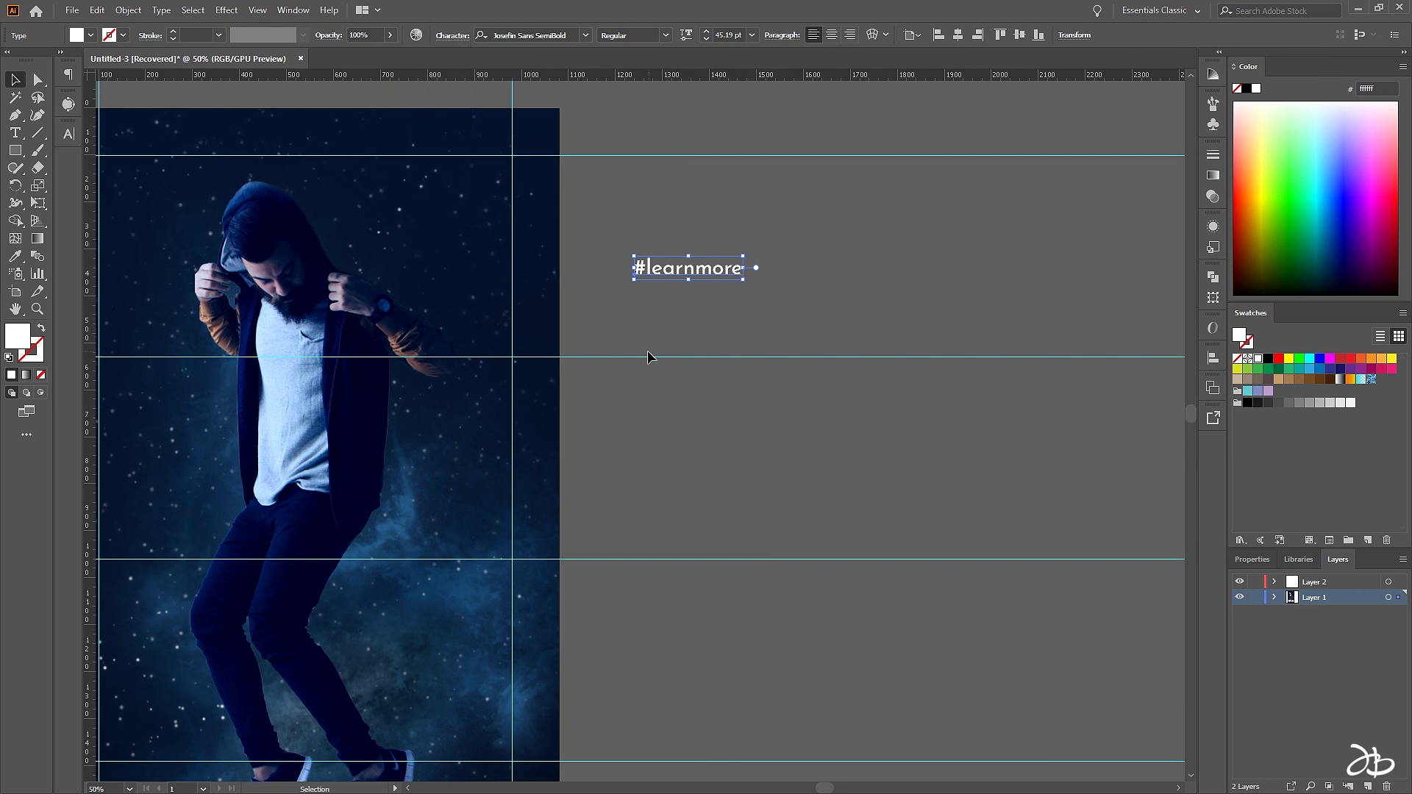
scroll(650, 356, "down", 3)
scroll(515, 515, "down", 2)
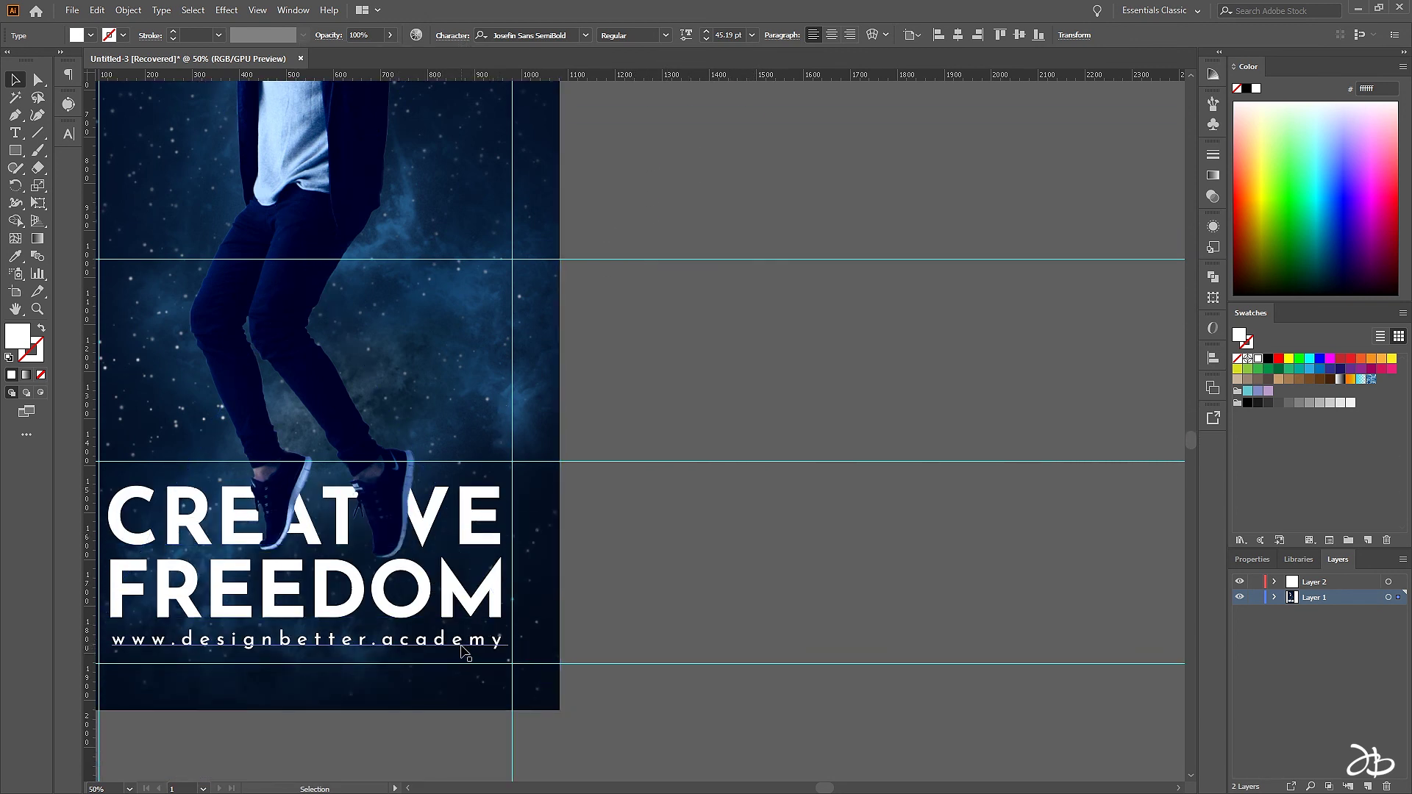
scroll(721, 627, "up", 2)
scroll(721, 627, "up", 4)
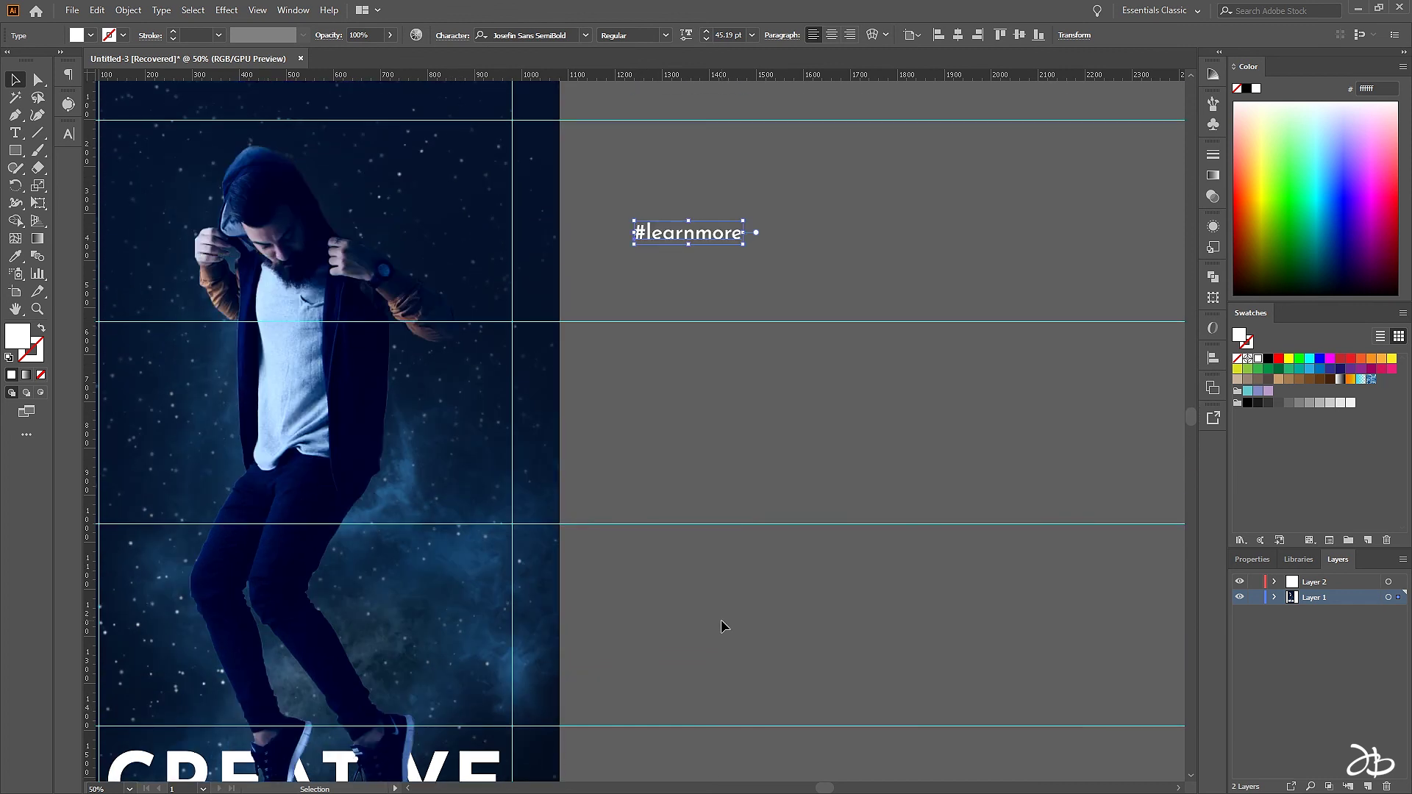
scroll(720, 618, "up", 3)
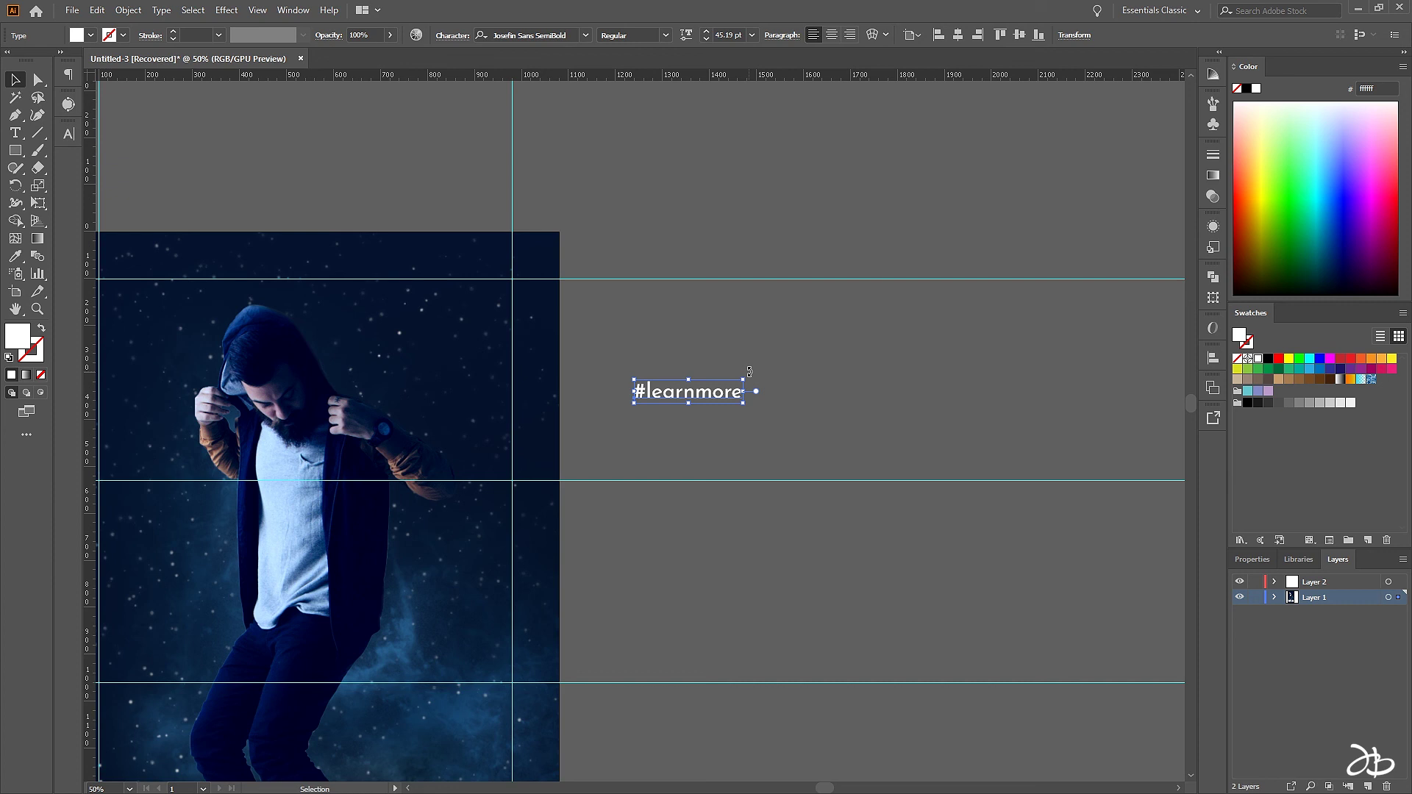
Rotate #learnmore 90° to vertical and drag it onto the photo beside the guide
mouse_move(753, 371)
left_mouse_down()
mouse_move(716, 312)
mouse_move(744, 303)
mouse_move(640, 286)
mouse_move(690, 303)
mouse_move(658, 299)
left_mouse_up()
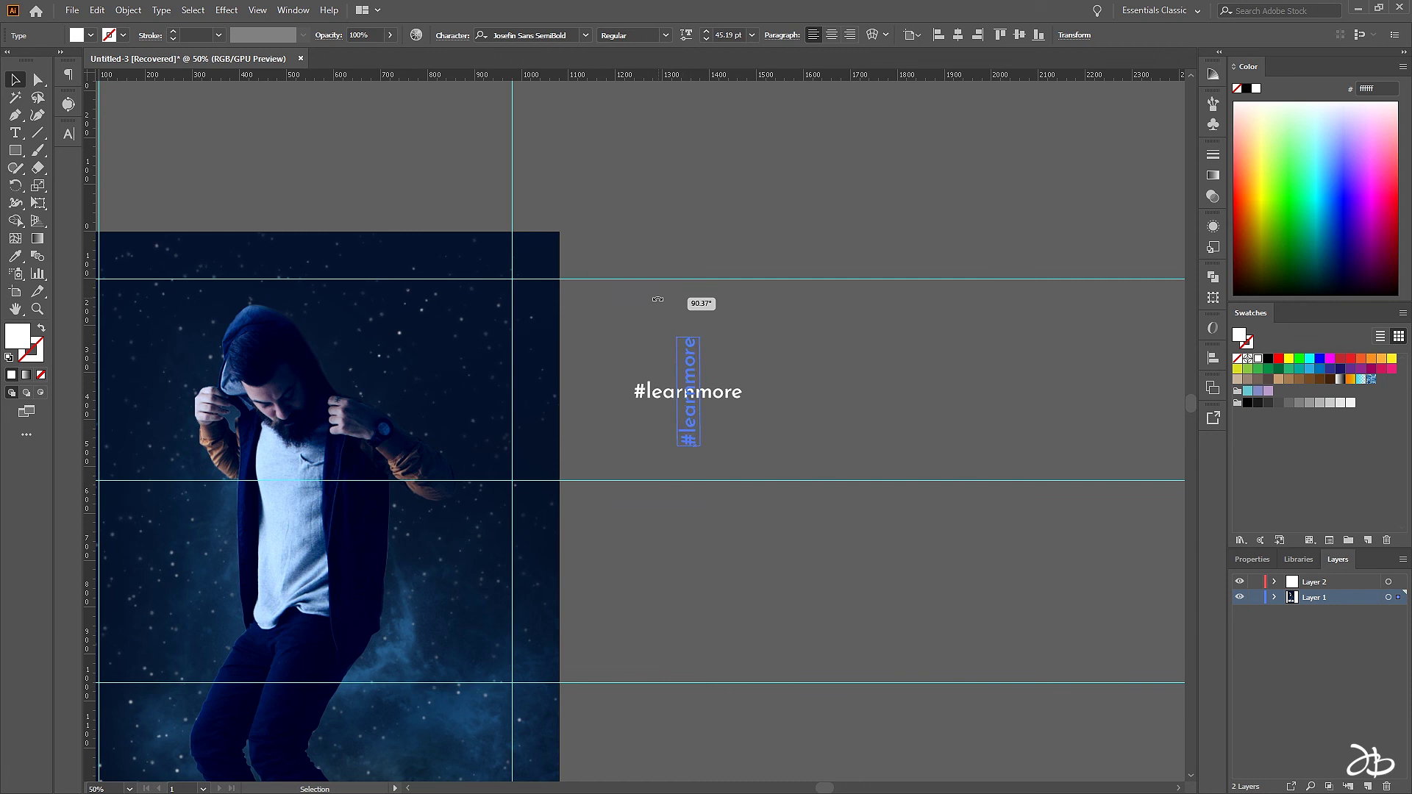
mouse_move(657, 299)
left_mouse_down()
mouse_move(690, 304)
mouse_move(673, 284)
mouse_move(580, 284)
mouse_move(786, 320)
mouse_move(679, 263)
left_mouse_up()
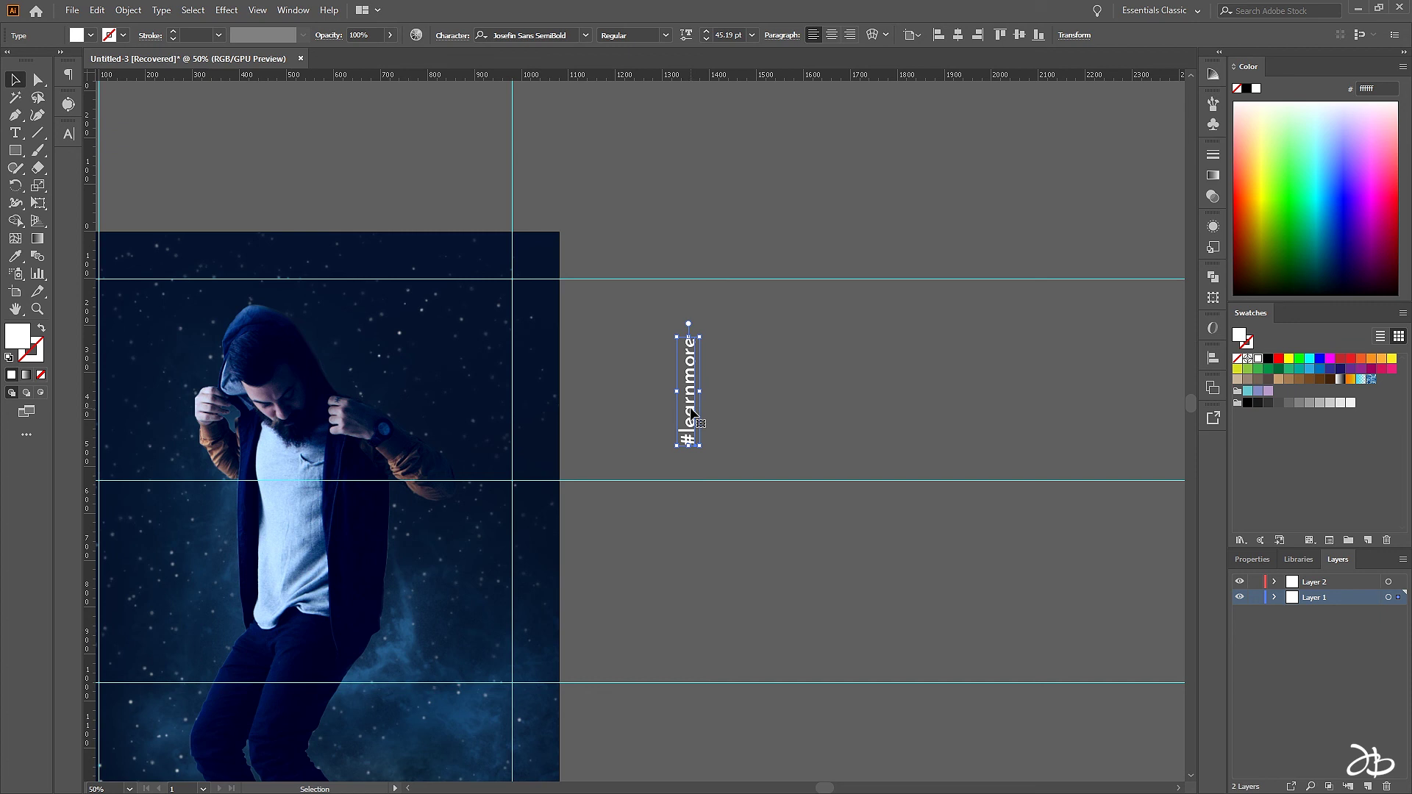
left_click_drag(692, 415, 503, 434)
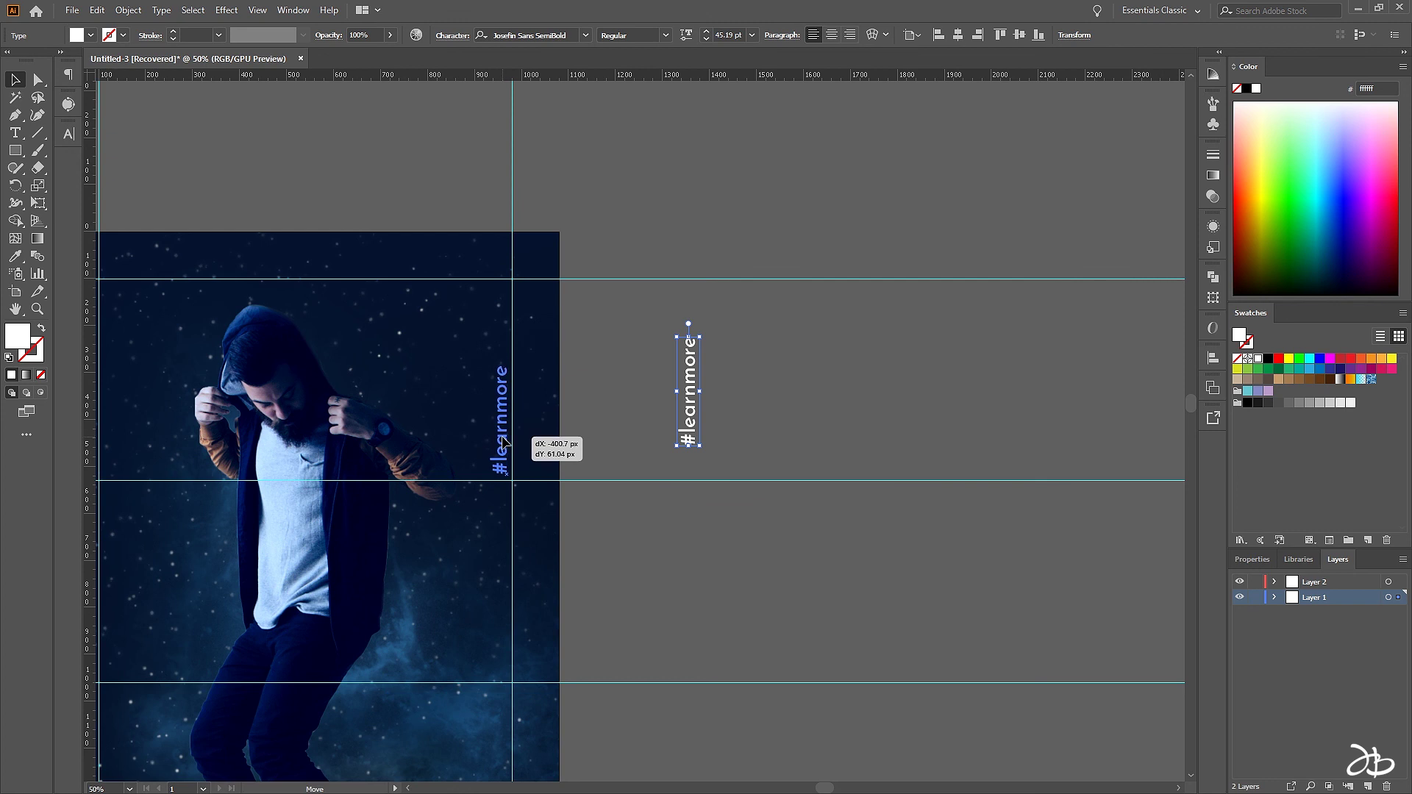
left_click_drag(503, 434, 503, 445)
left_click(720, 398)
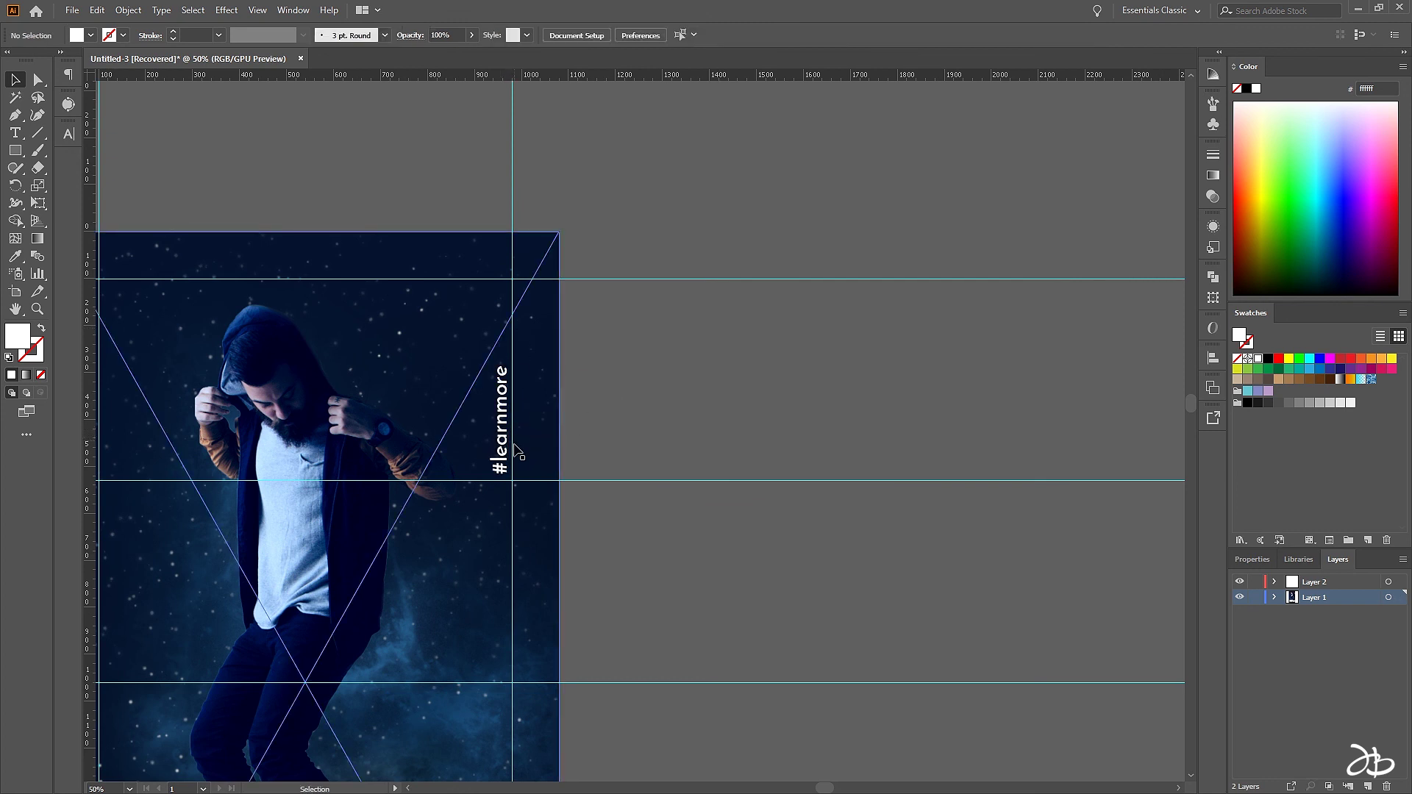
Zoom out and pan until the entire starry poster artboard is in view
scroll(690, 399, "down", 1)
left_click_drag(739, 506, 684, 368)
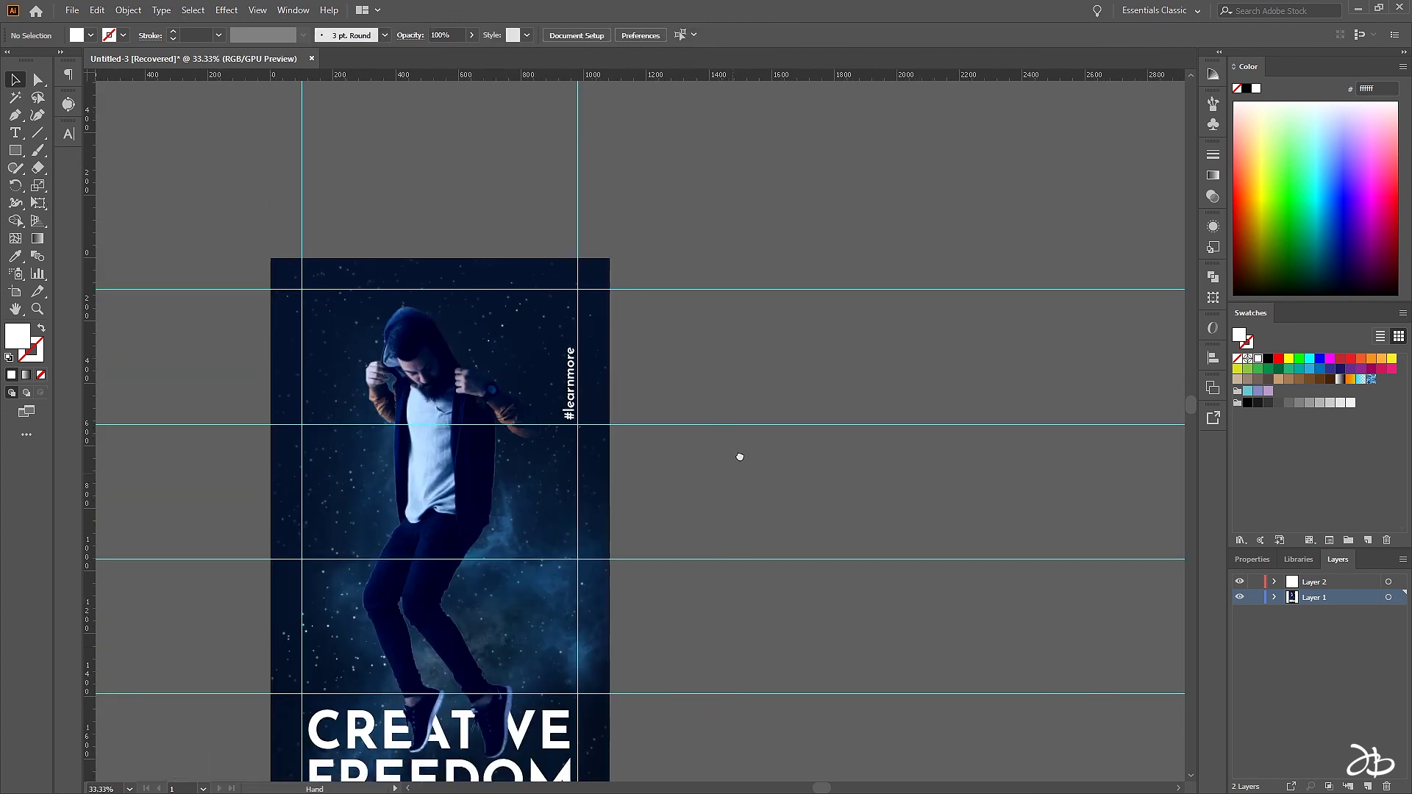
key("ctrl+minus")
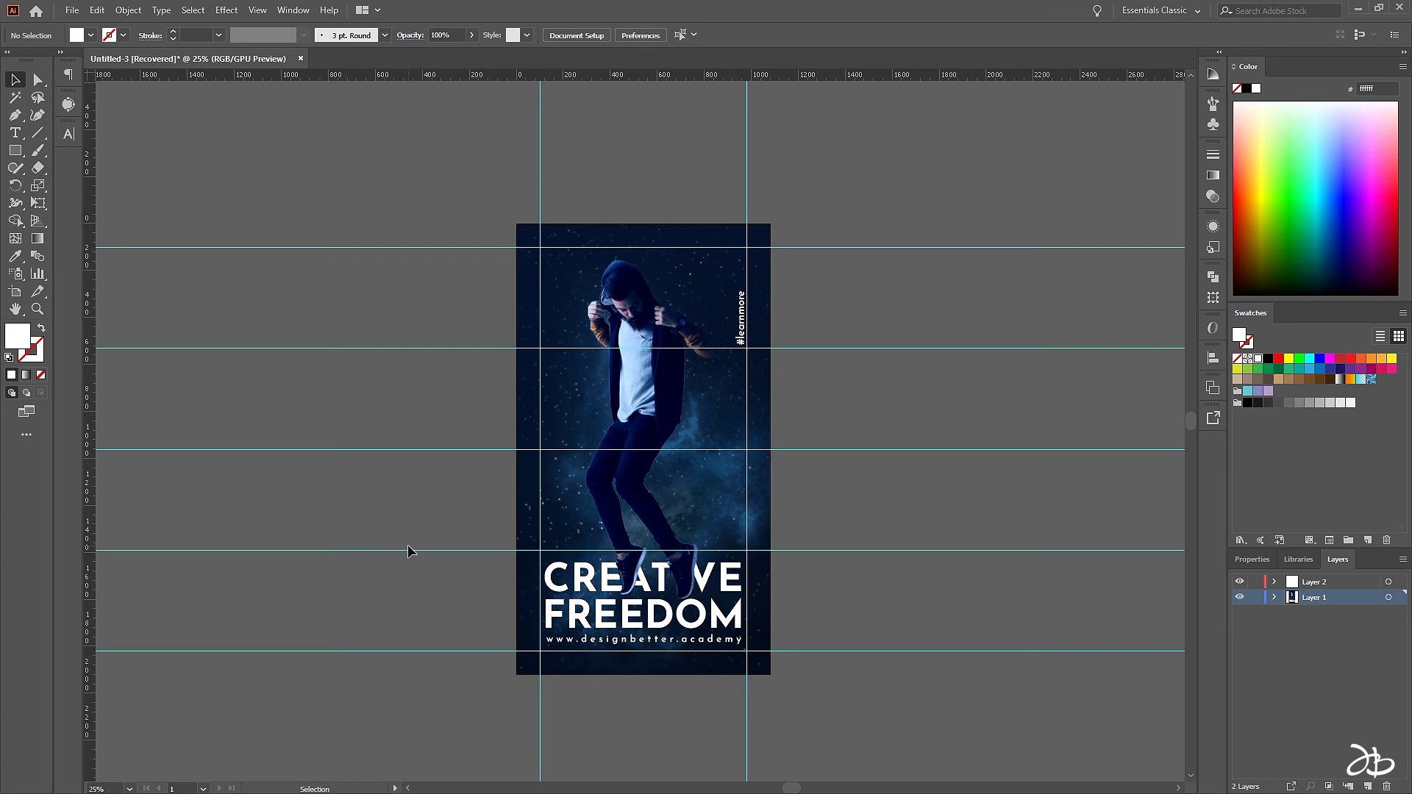
scroll(410, 551, "right", 1)
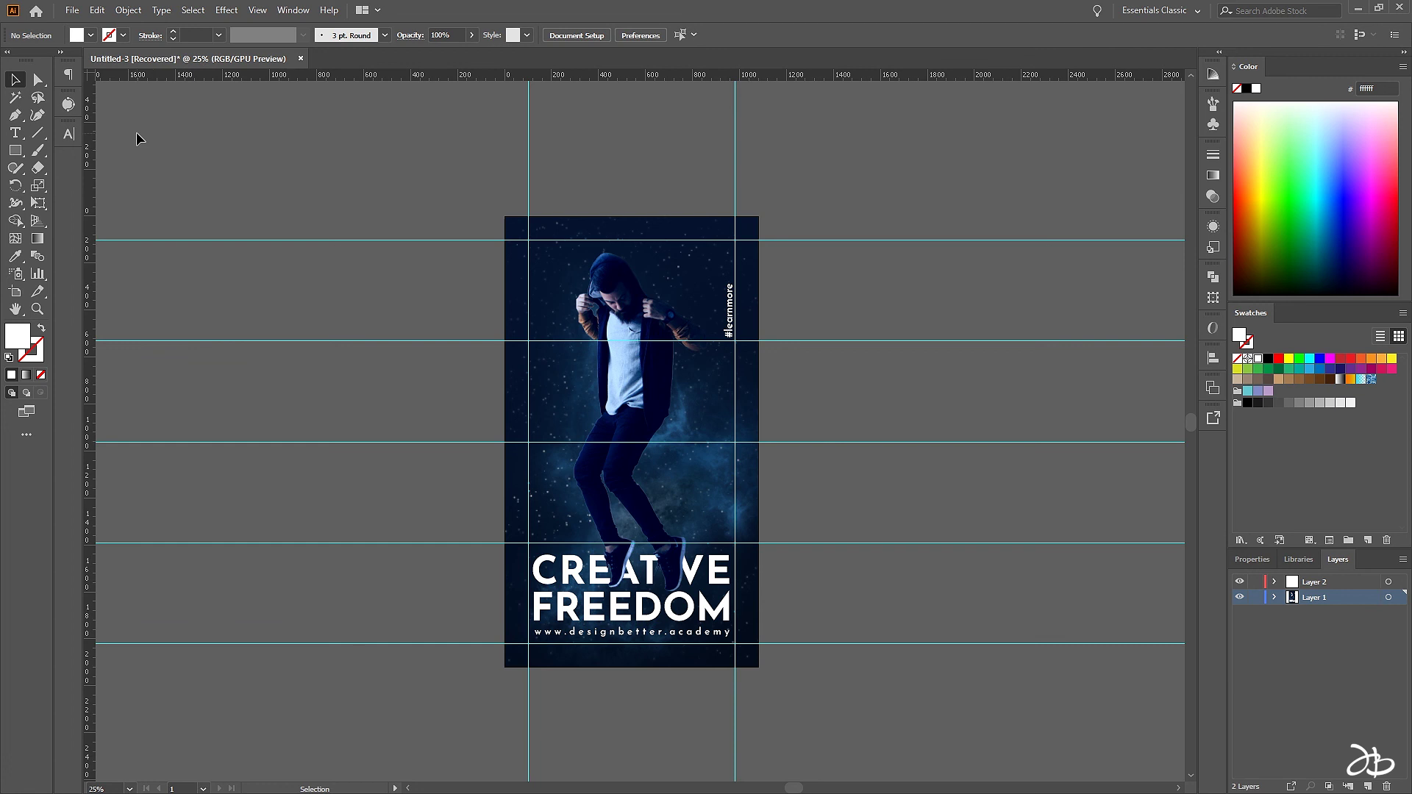
Export the artwork as a PNG named 'insta story' with Use Artboards ticked
left_click(72, 10)
mouse_move(99, 269)
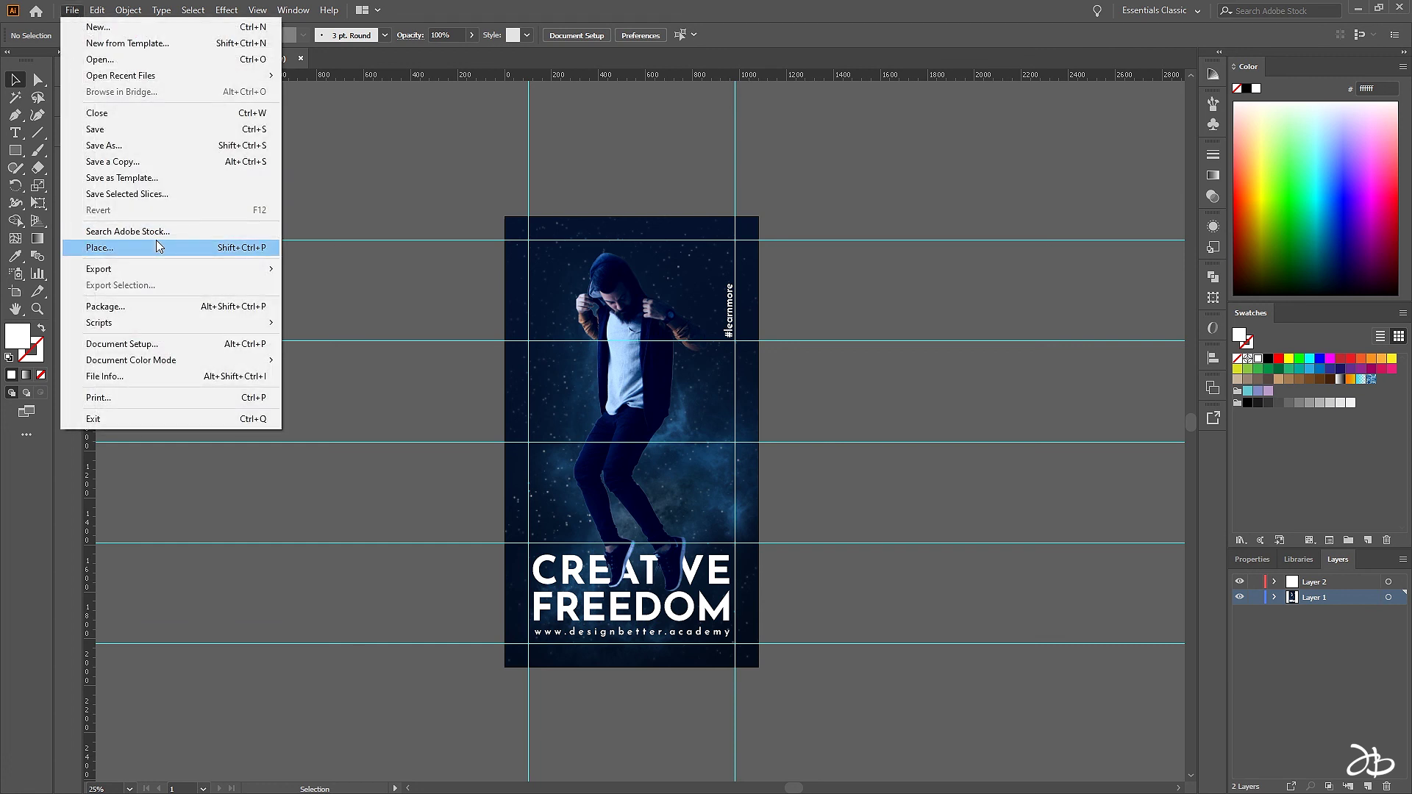
left_click(335, 286)
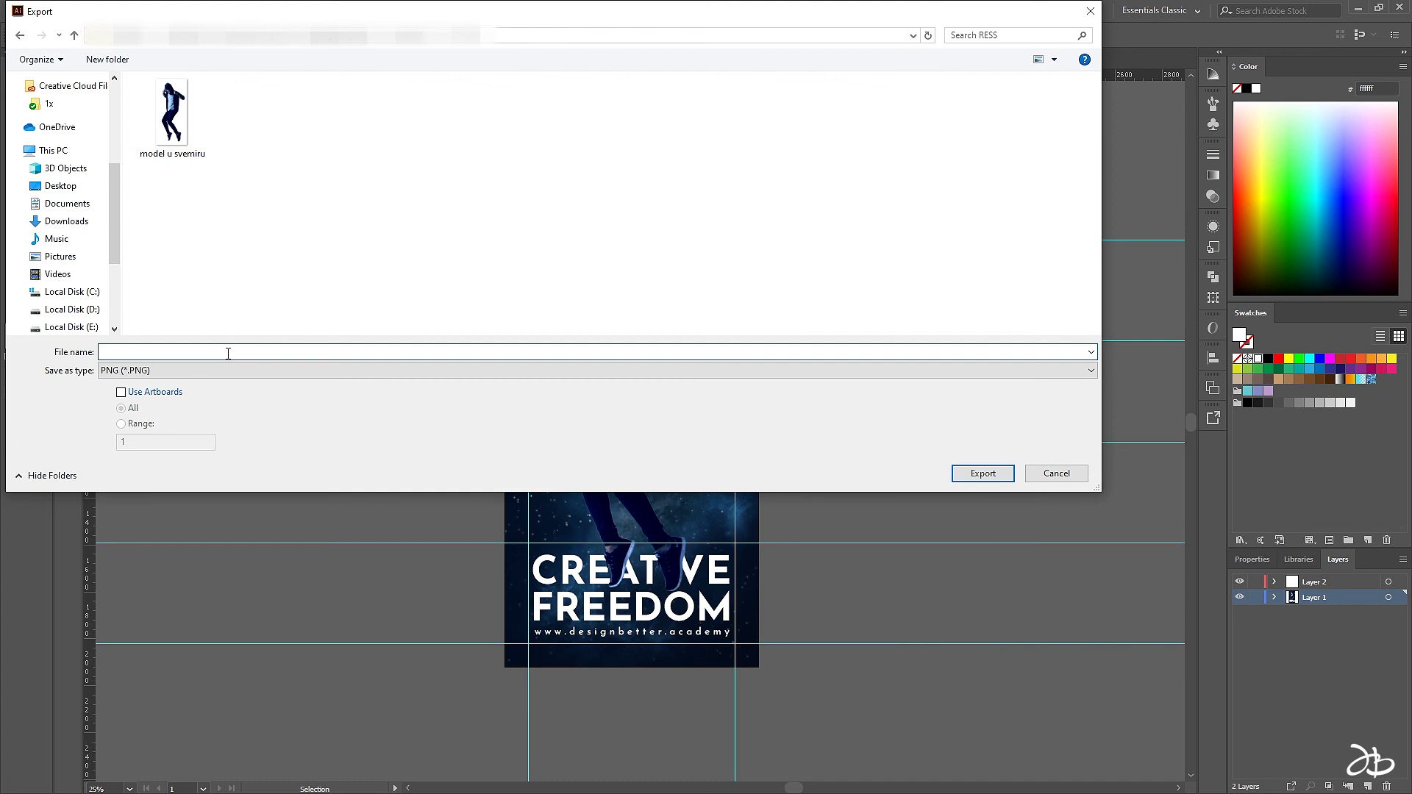
type("insta story")
left_click(218, 374)
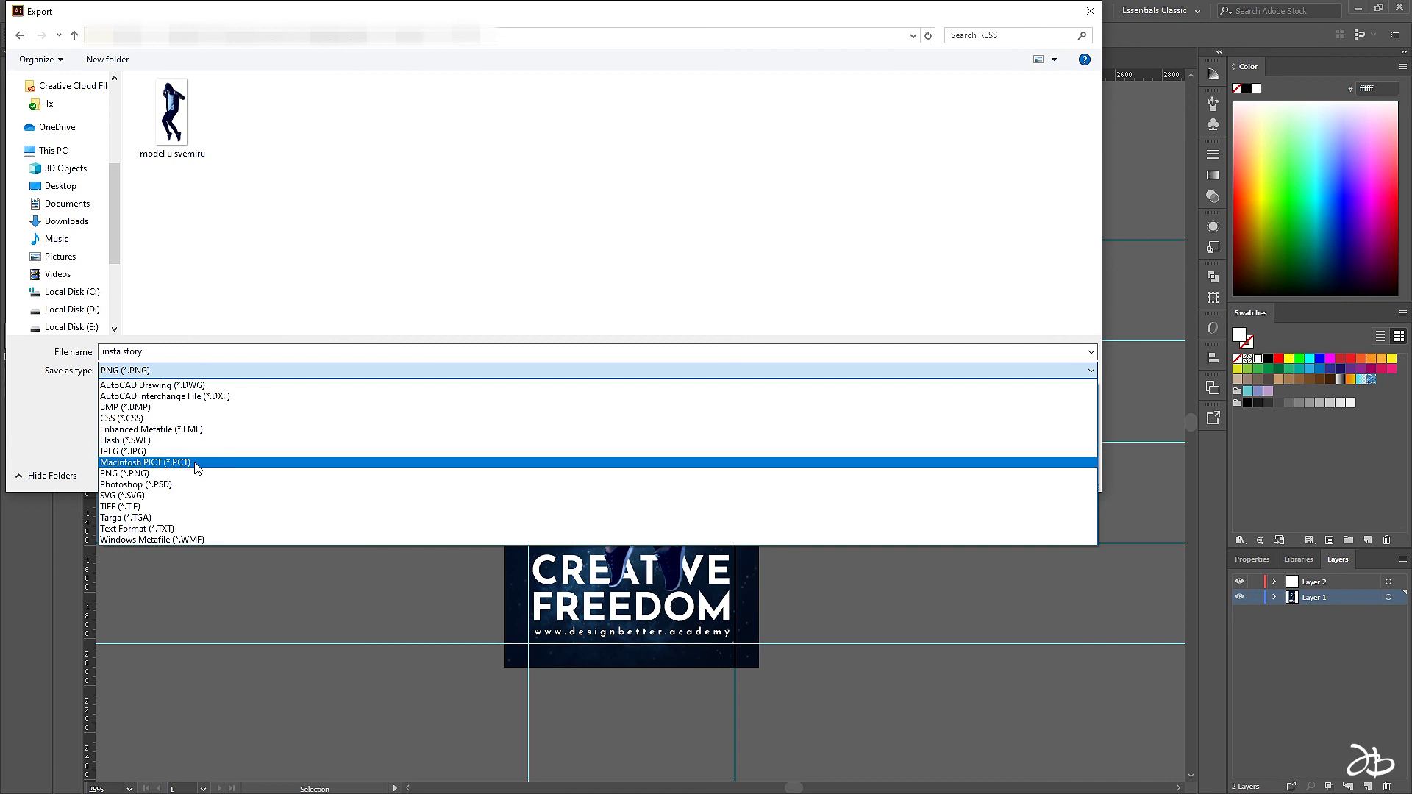
left_click(187, 474)
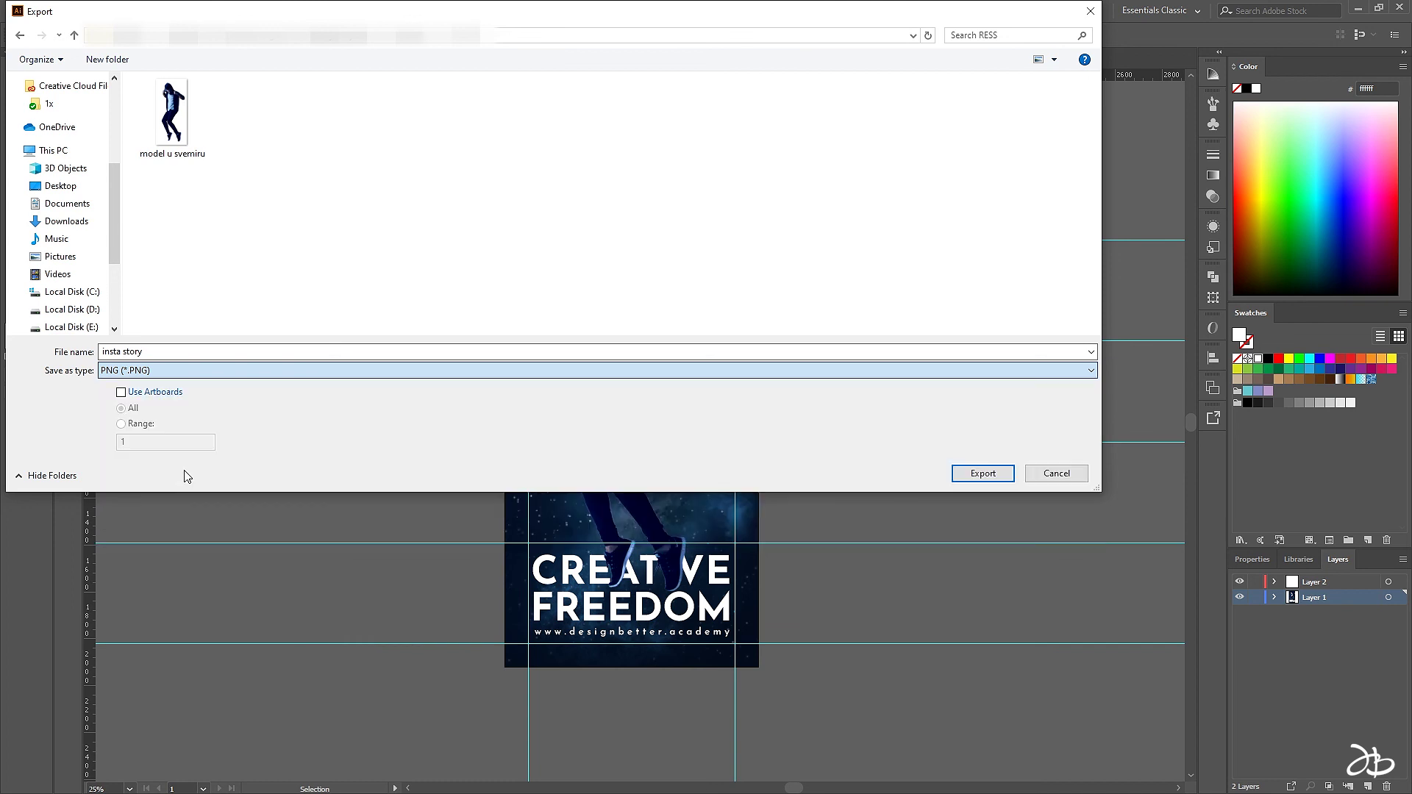
left_click(123, 394)
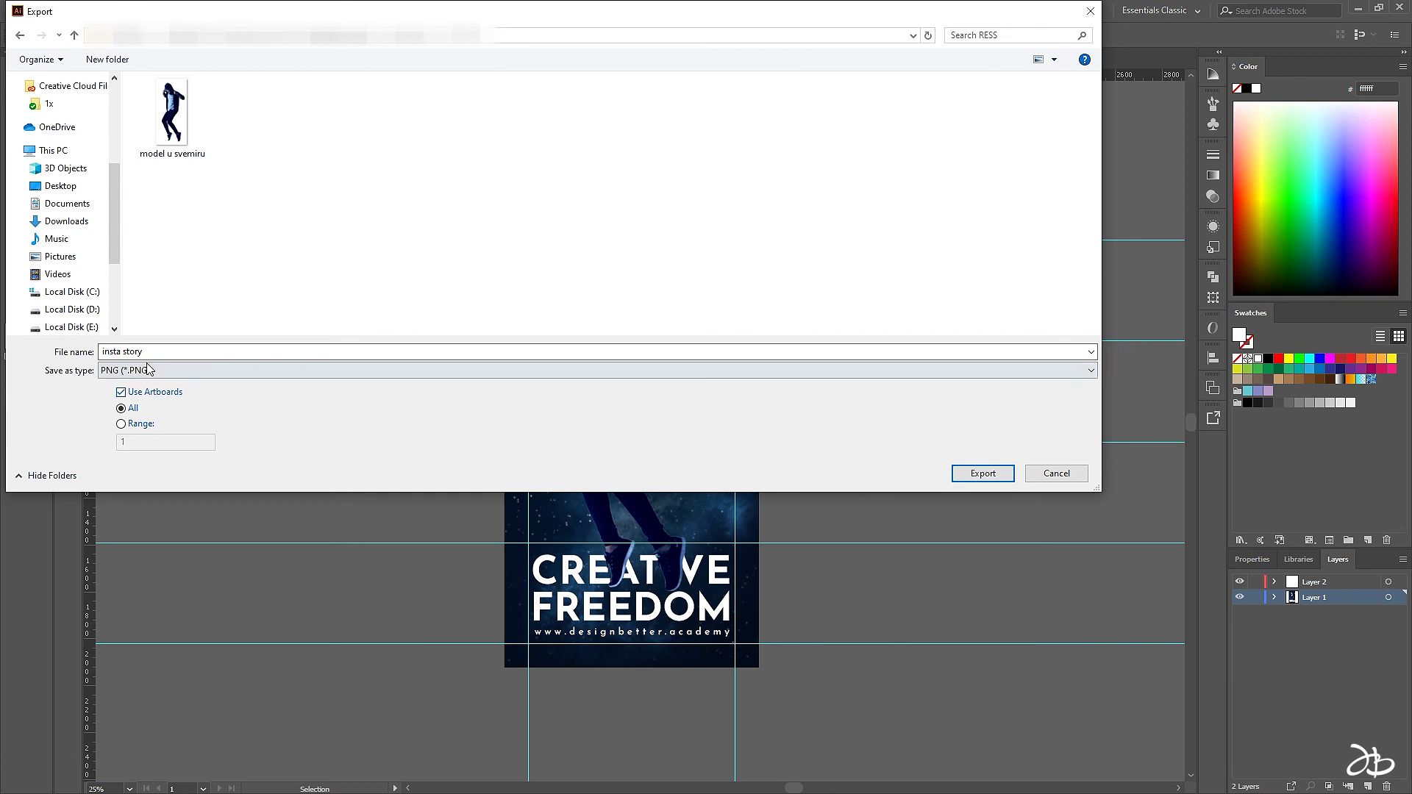
Confirm the export, keeping Screen (72 ppi) resolution and a transparent background in PNG Options
left_click(984, 475)
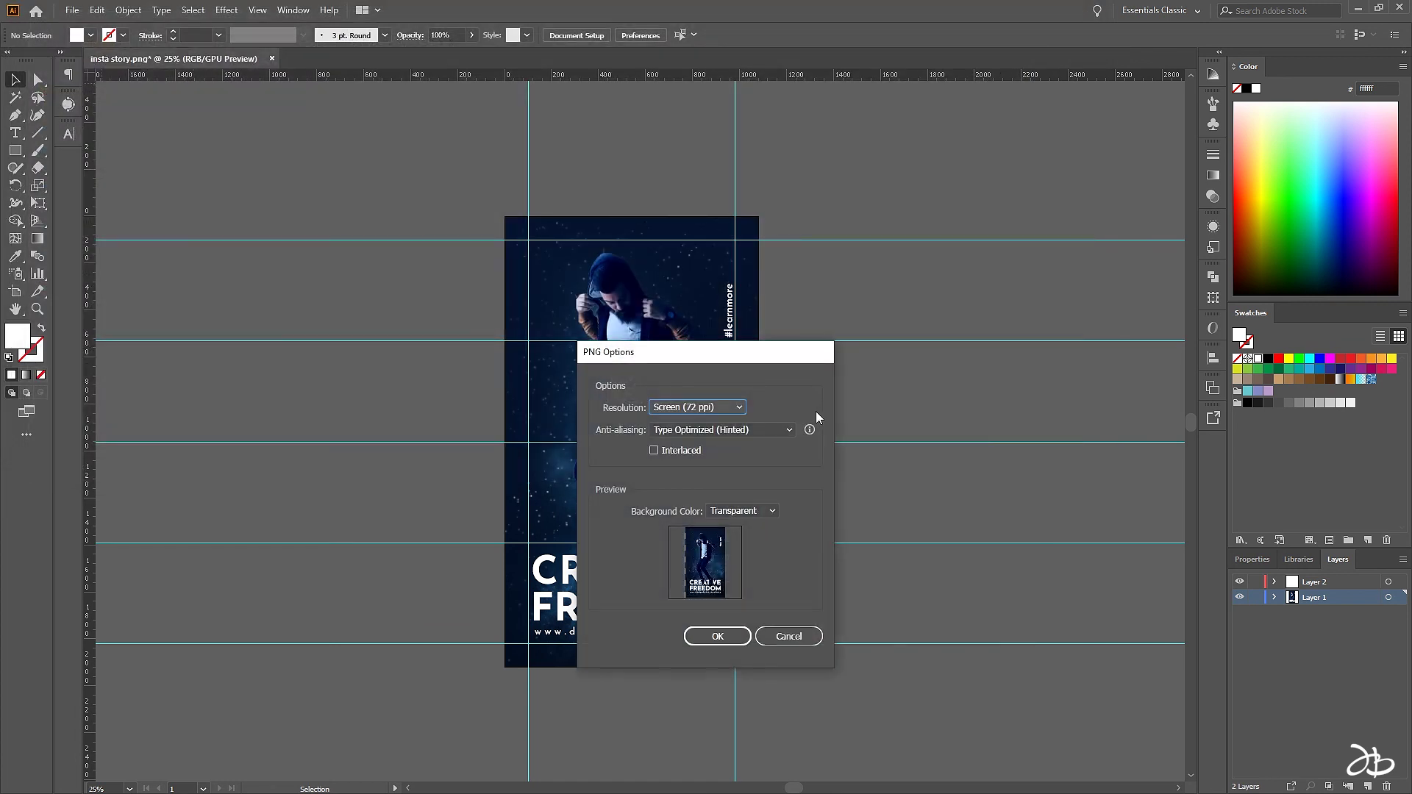
left_click_drag(683, 357, 726, 298)
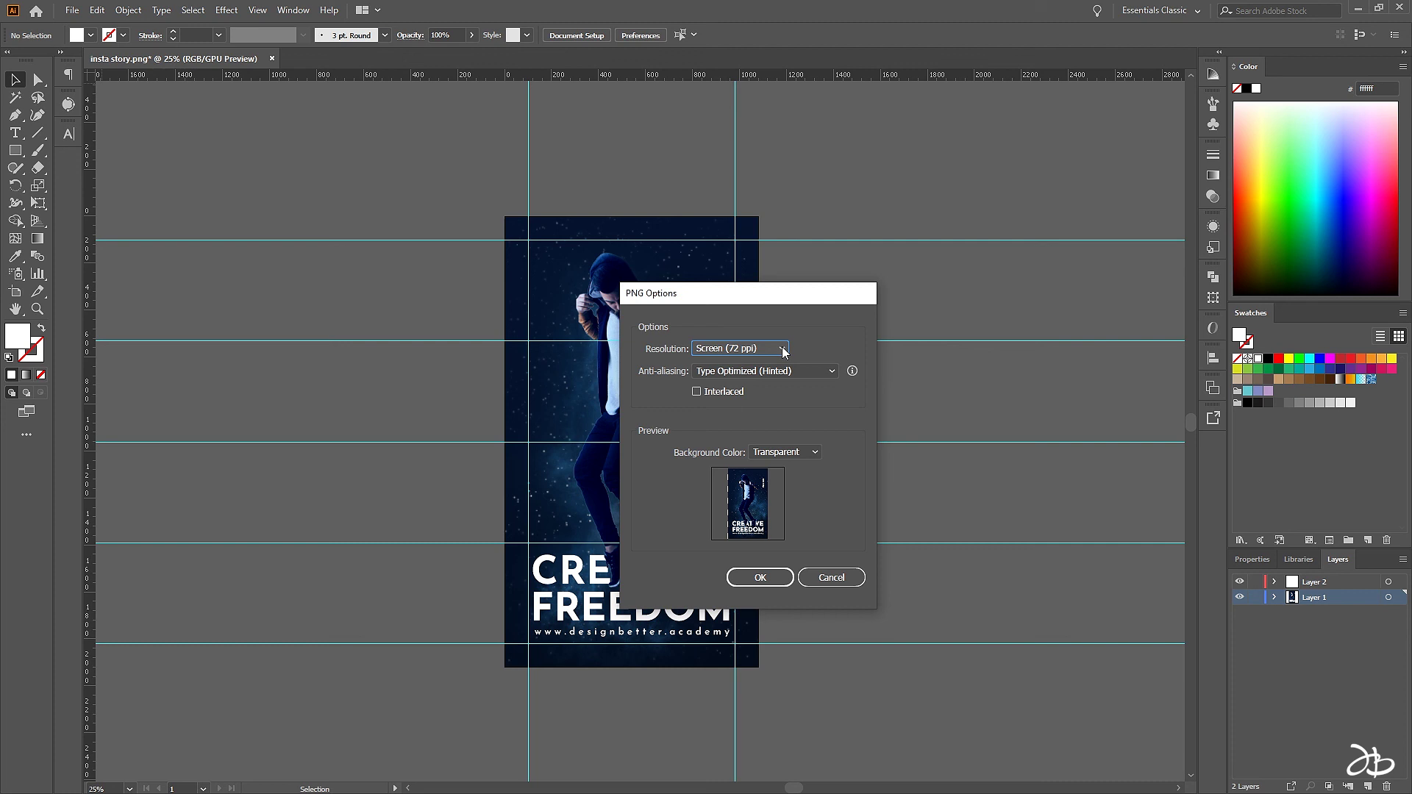
left_click(784, 353)
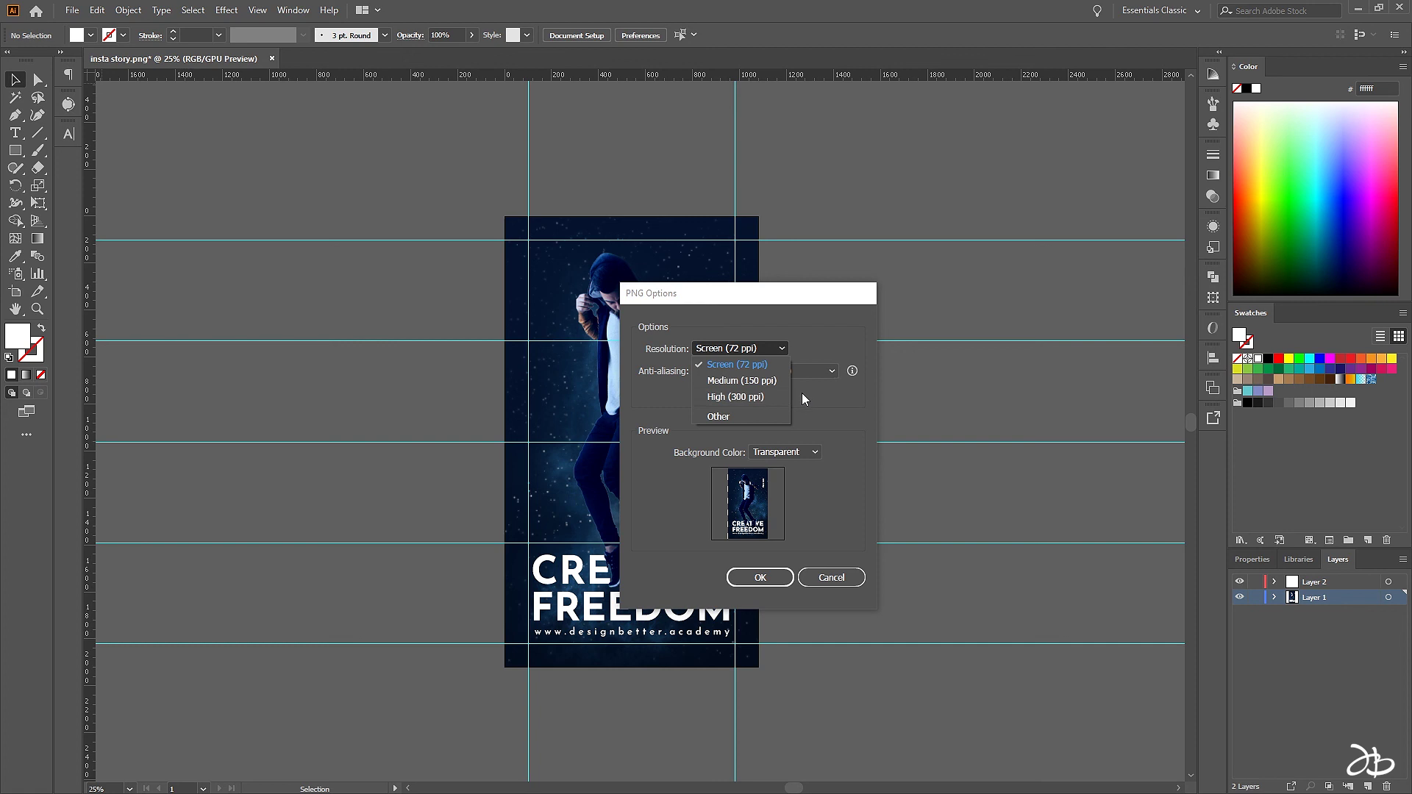
left_click(801, 392)
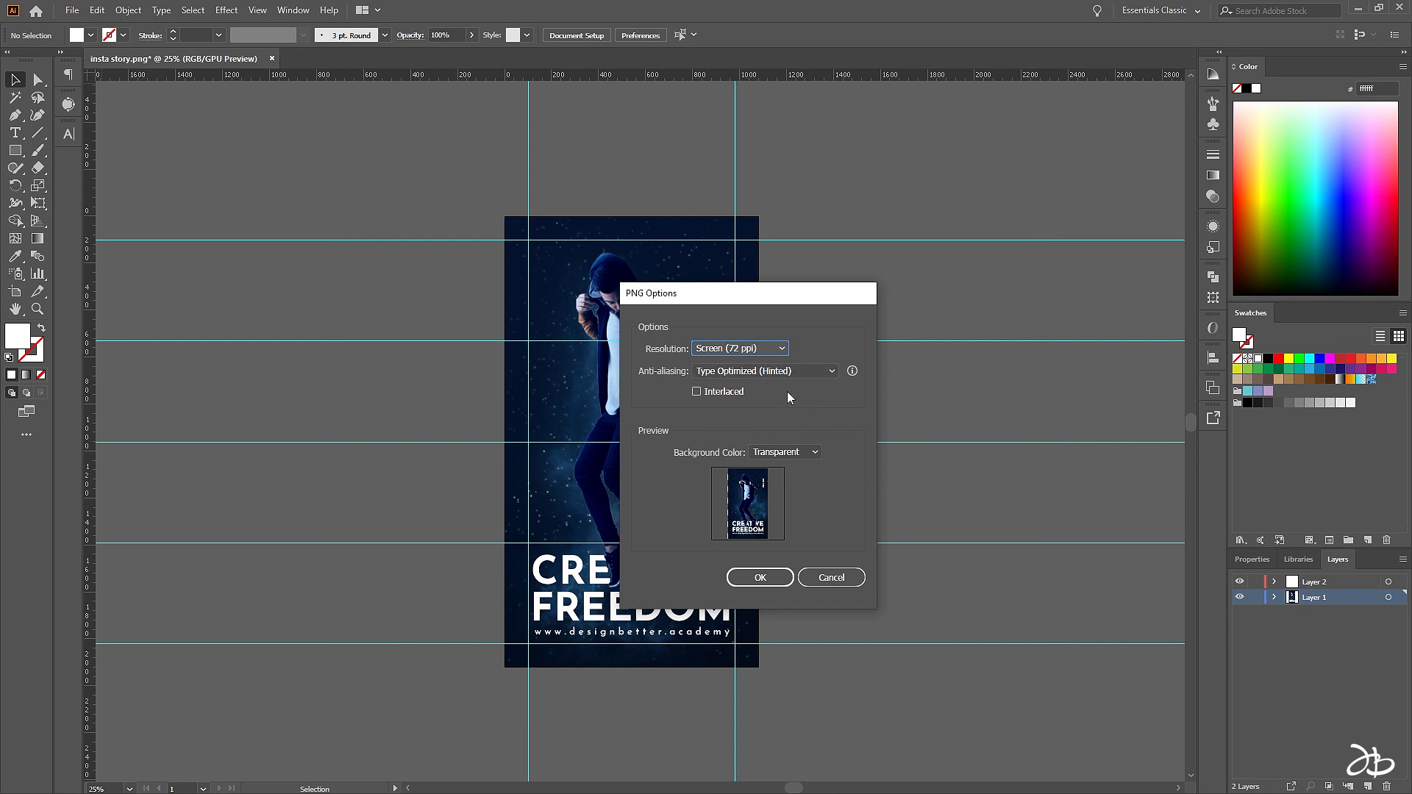
left_click(768, 575)
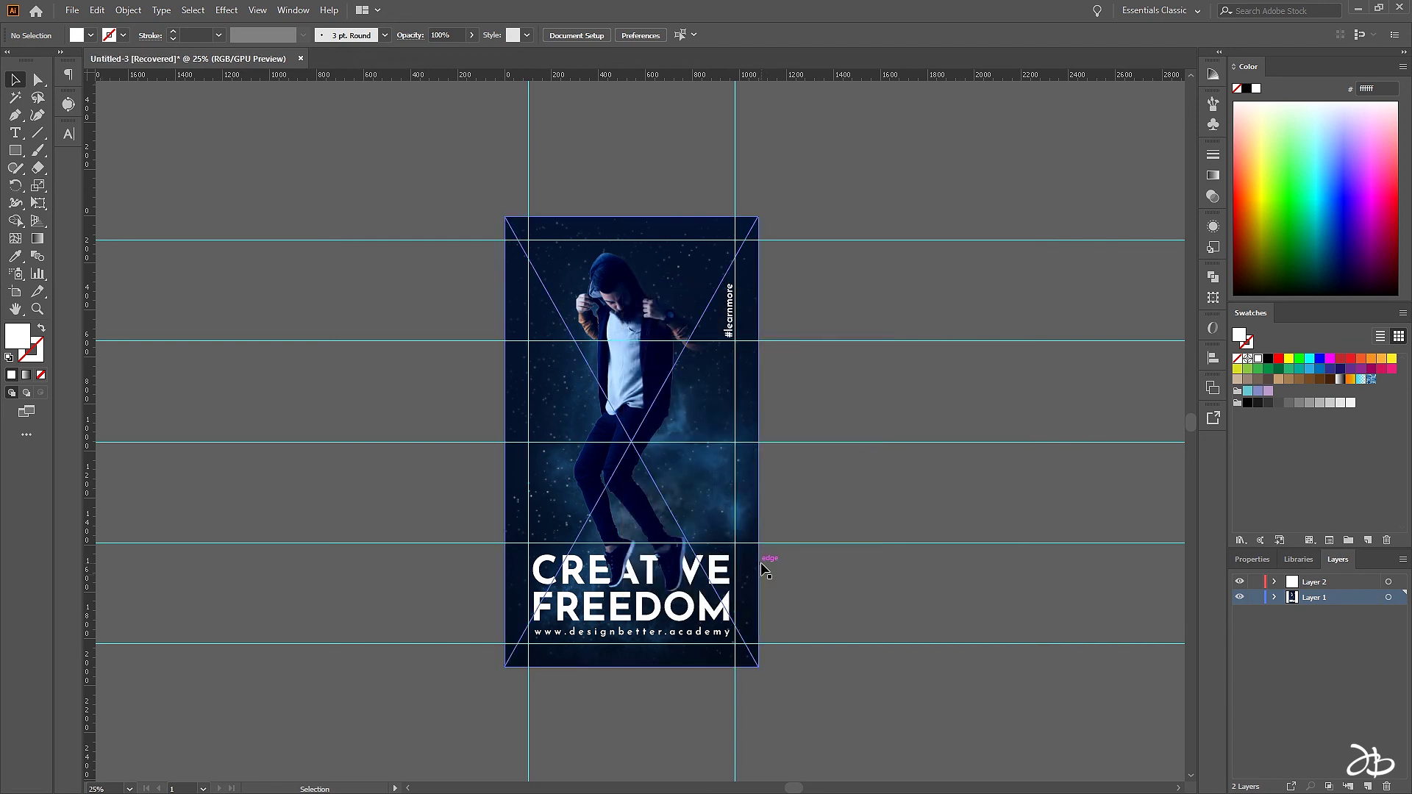